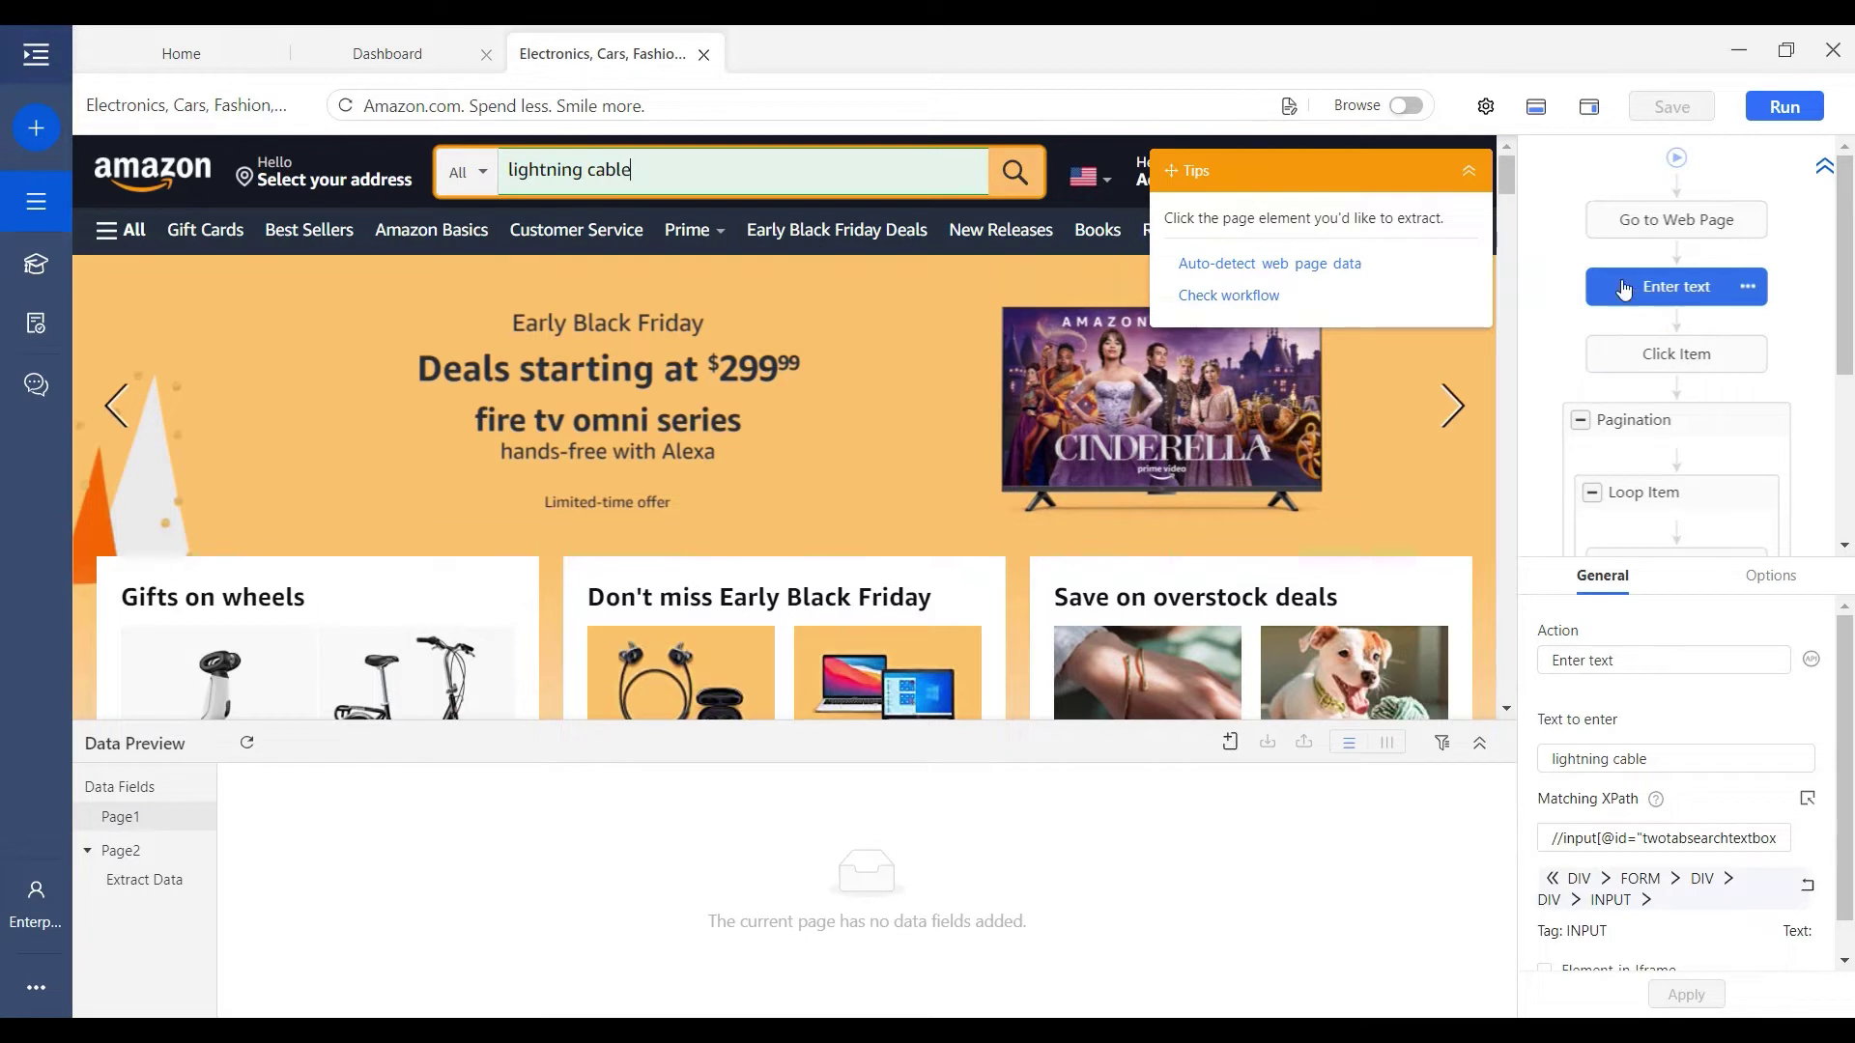
- Step through the Go to Web Page, Enter text and Click Item actions in the workflow to check the "lightning cable" search
left_click(1664, 244)
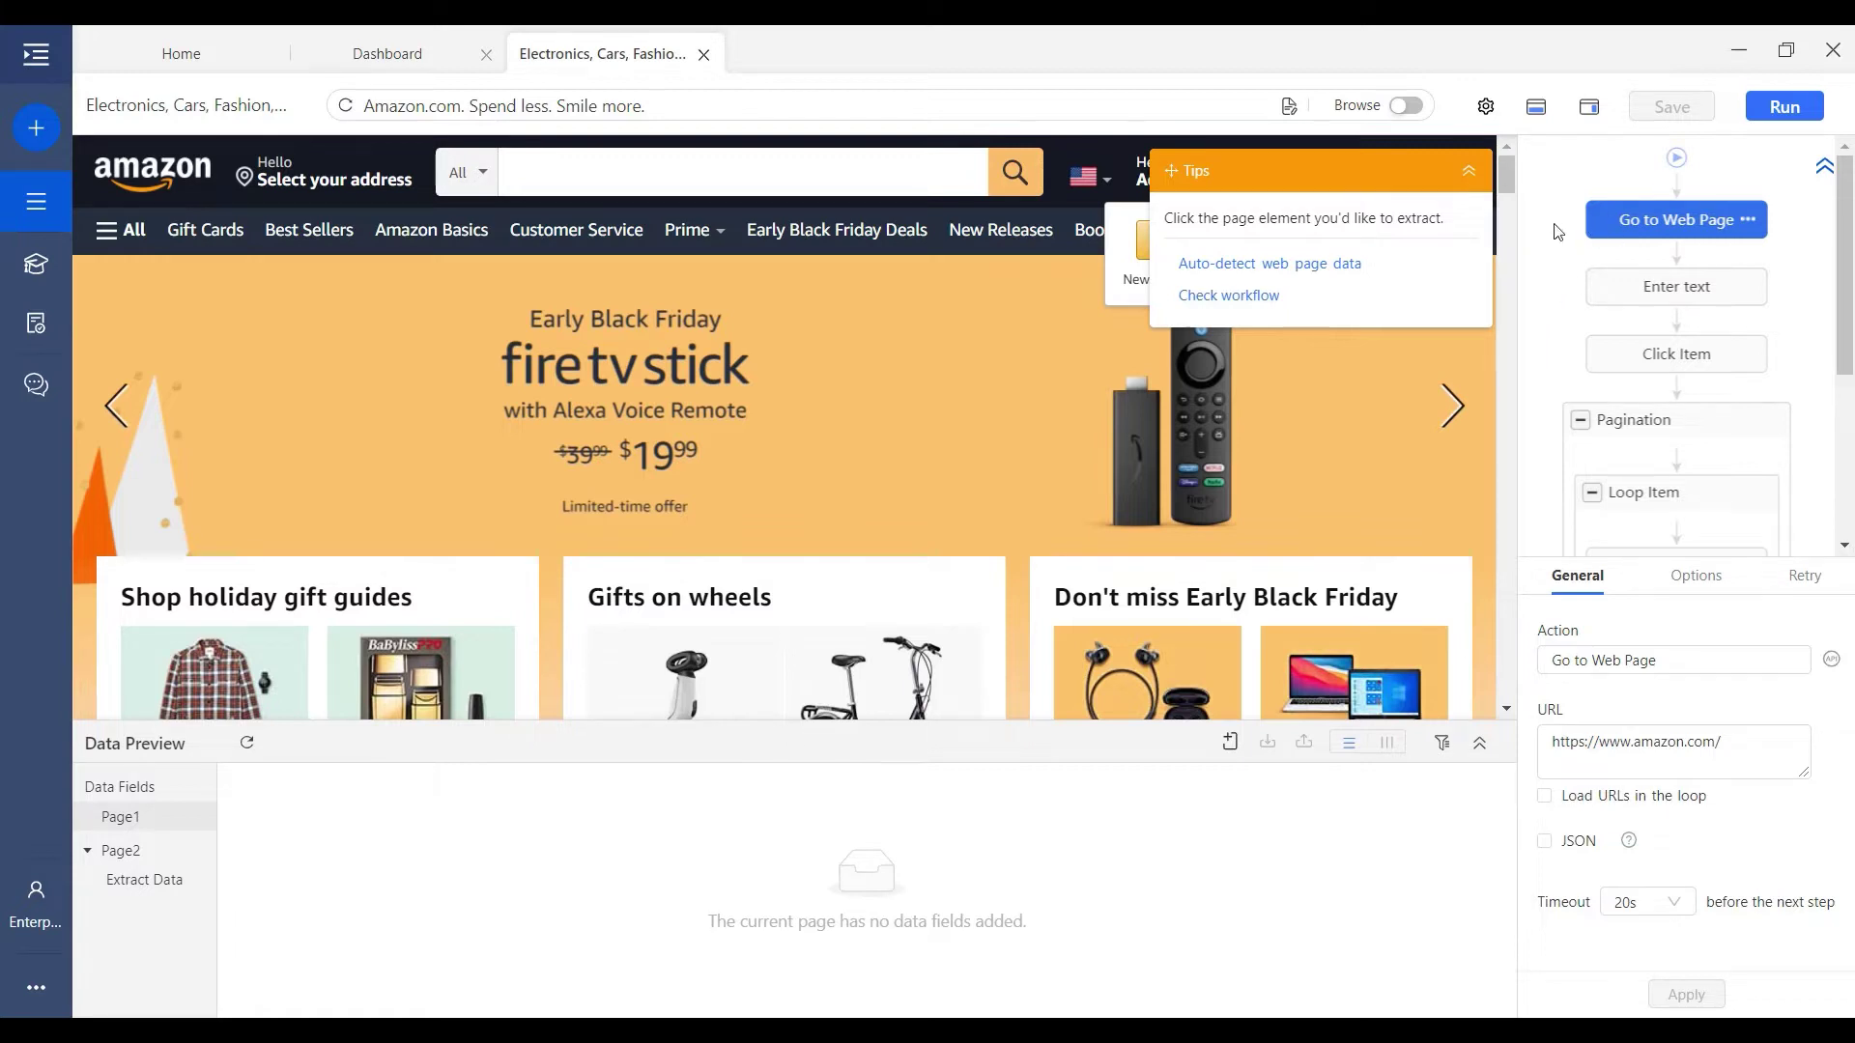
mouse_move(1665, 256)
left_click(1651, 300)
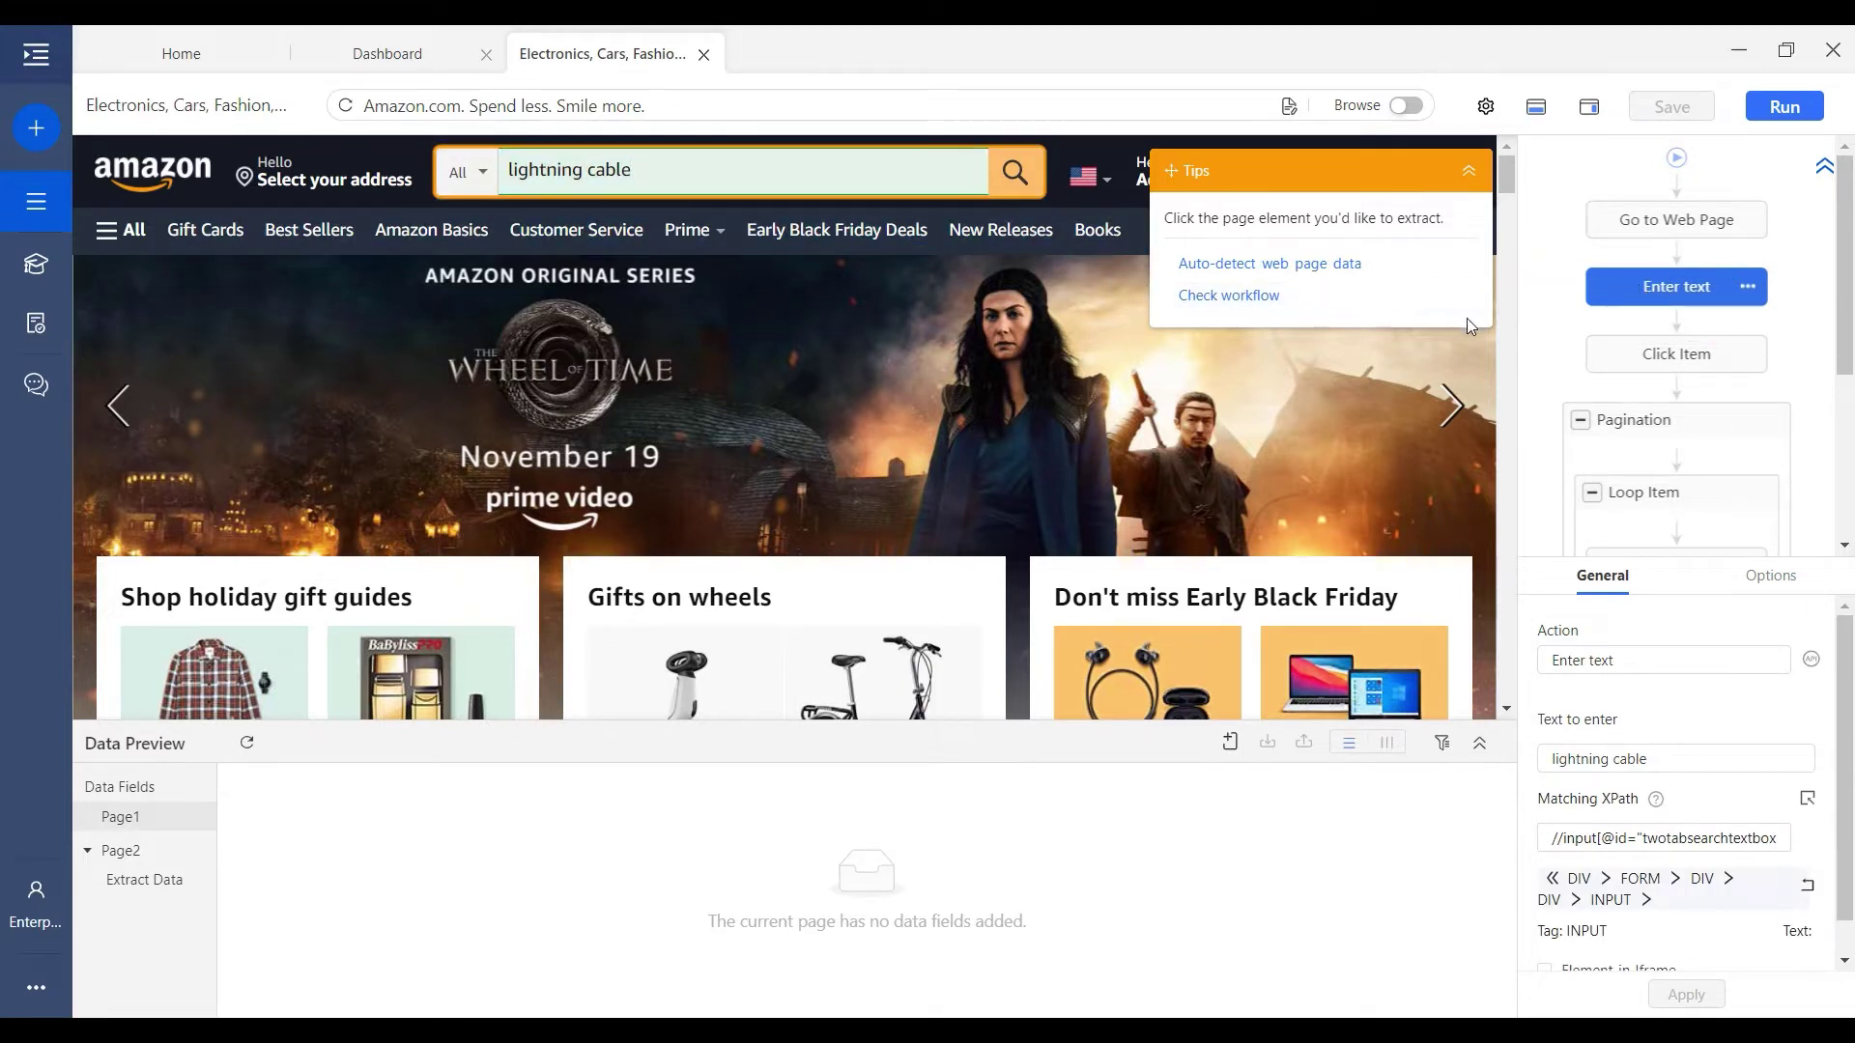
left_click(1655, 372)
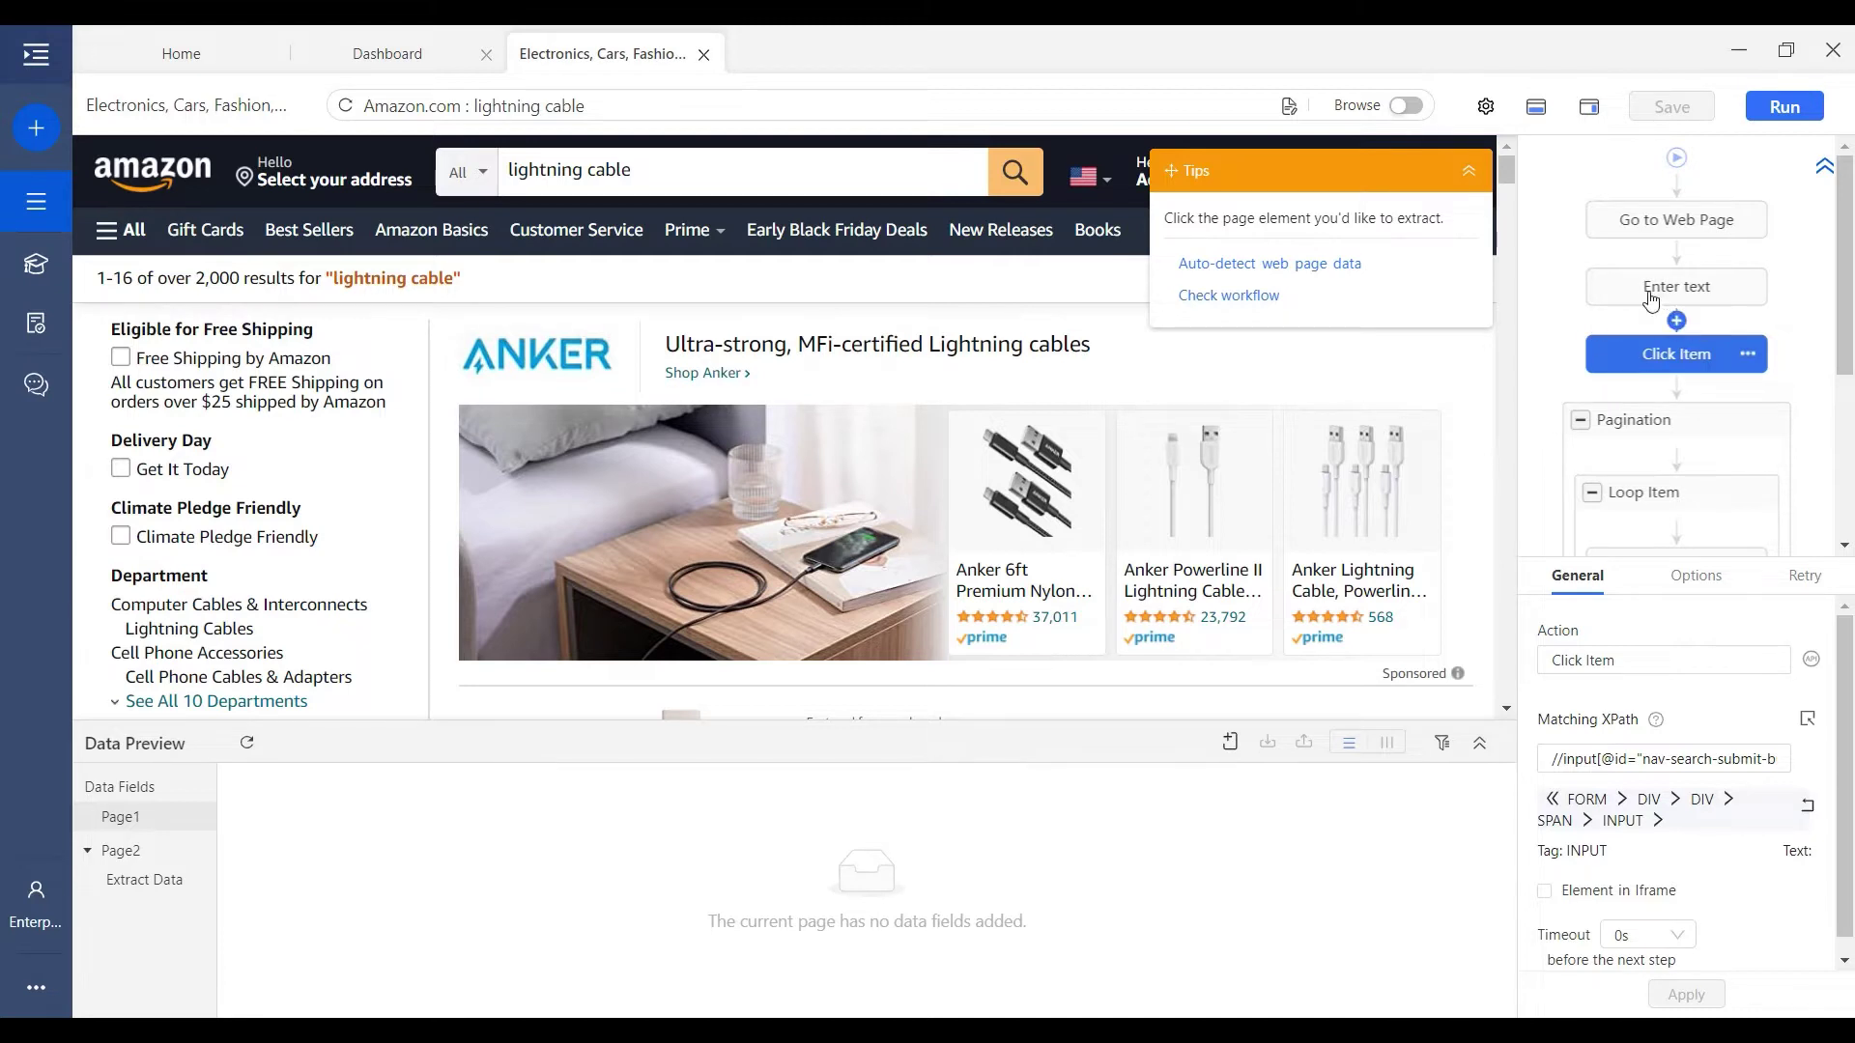
mouse_move(1674, 462)
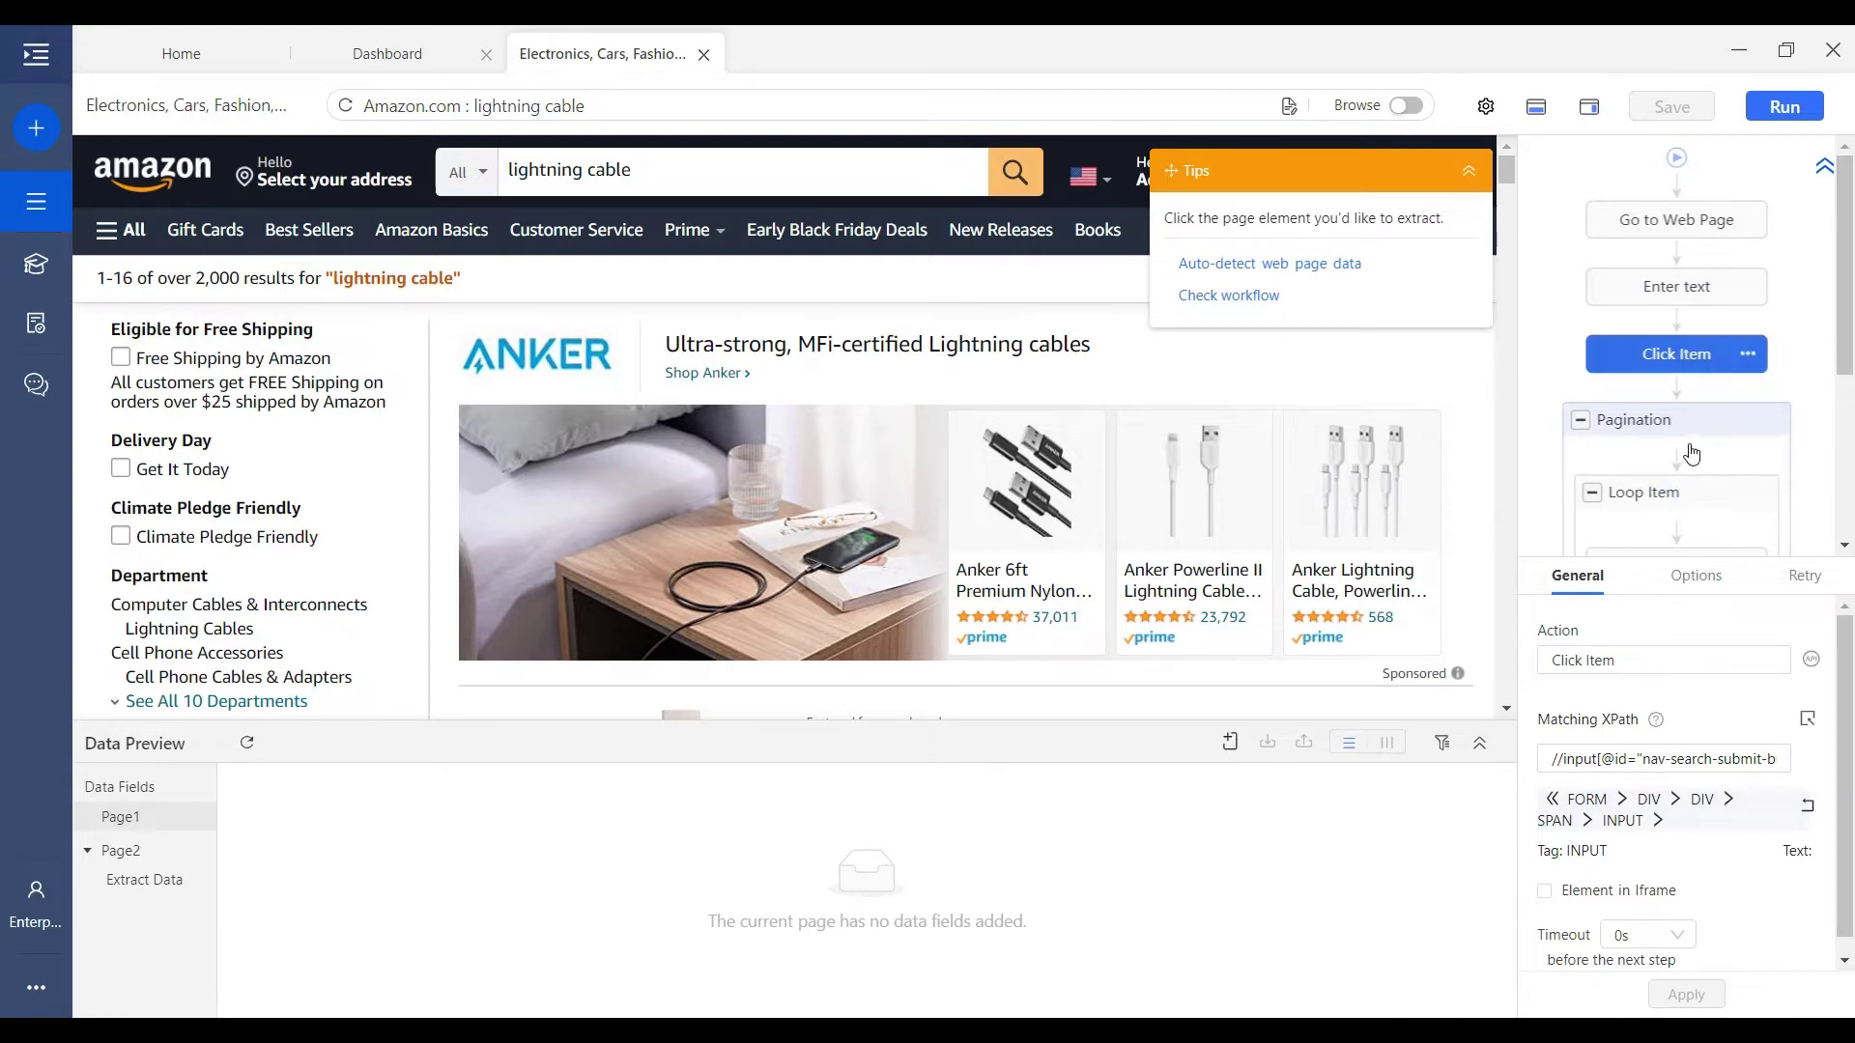
mouse_move(1594, 321)
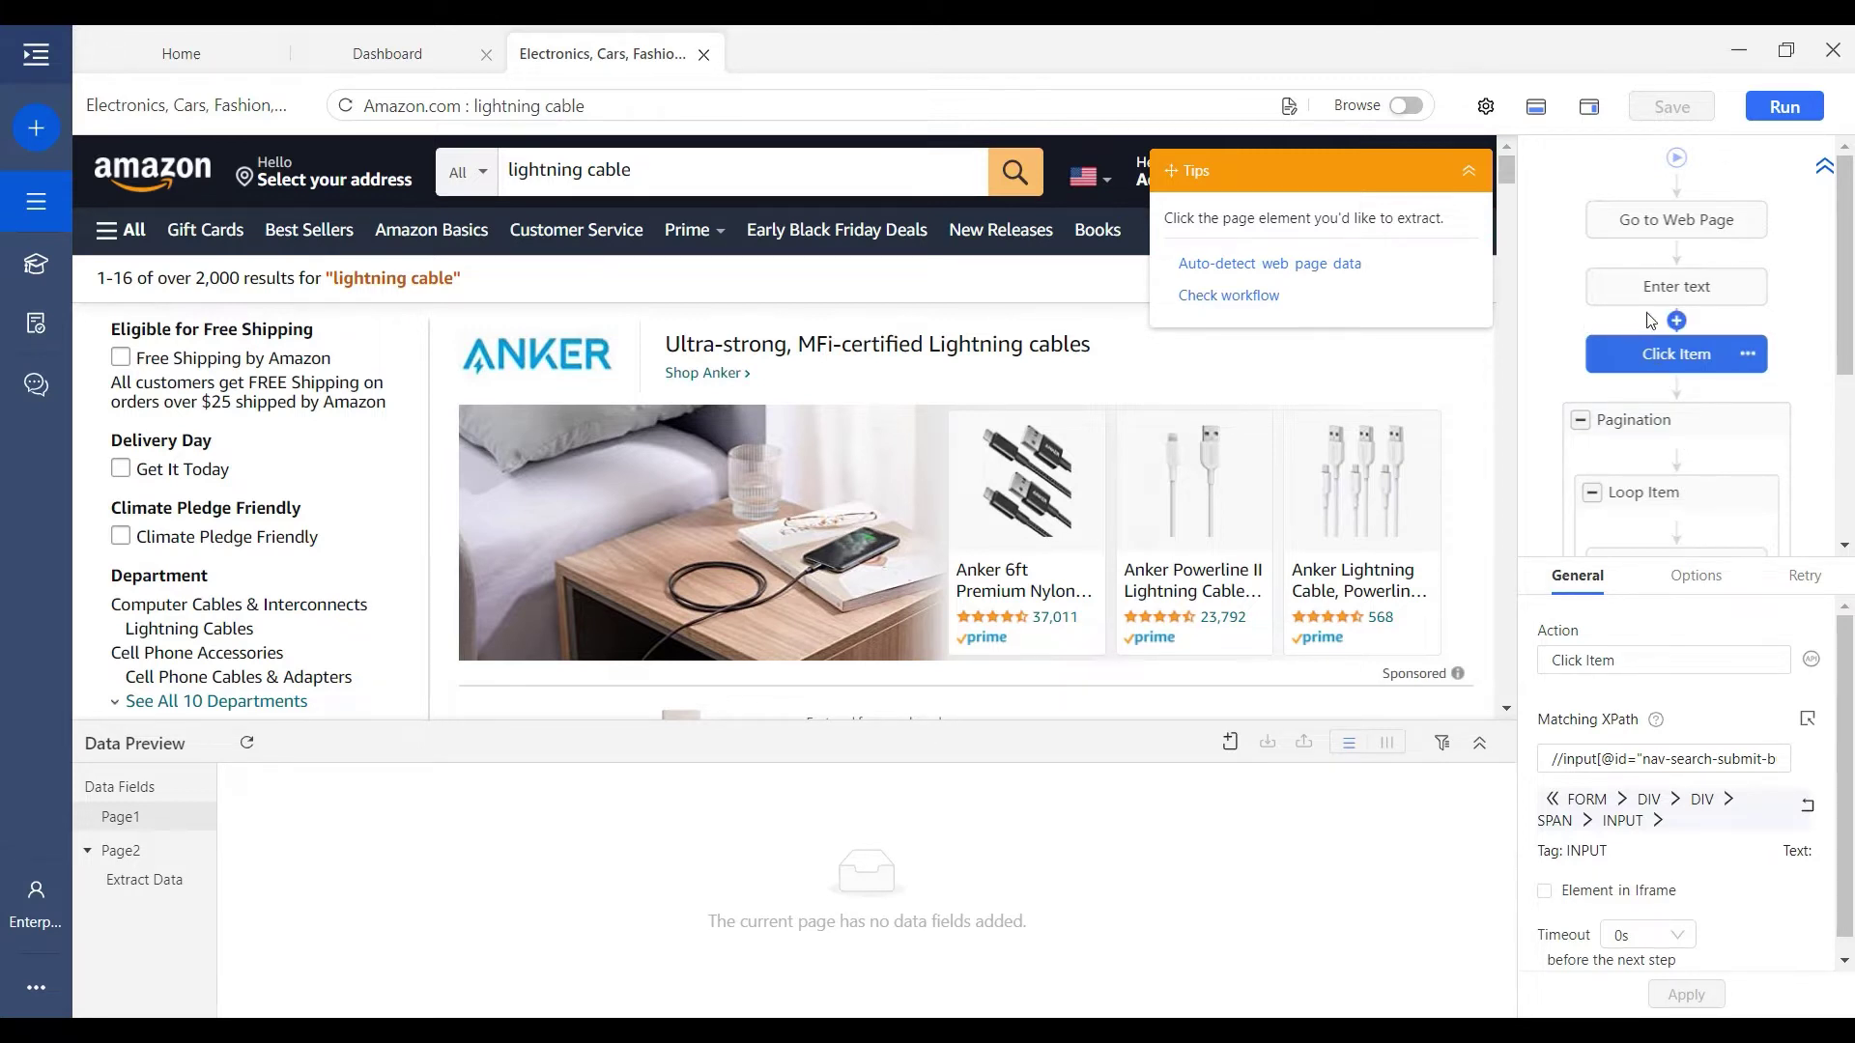
scroll(1648, 323, "down", 2)
mouse_move(1601, 251)
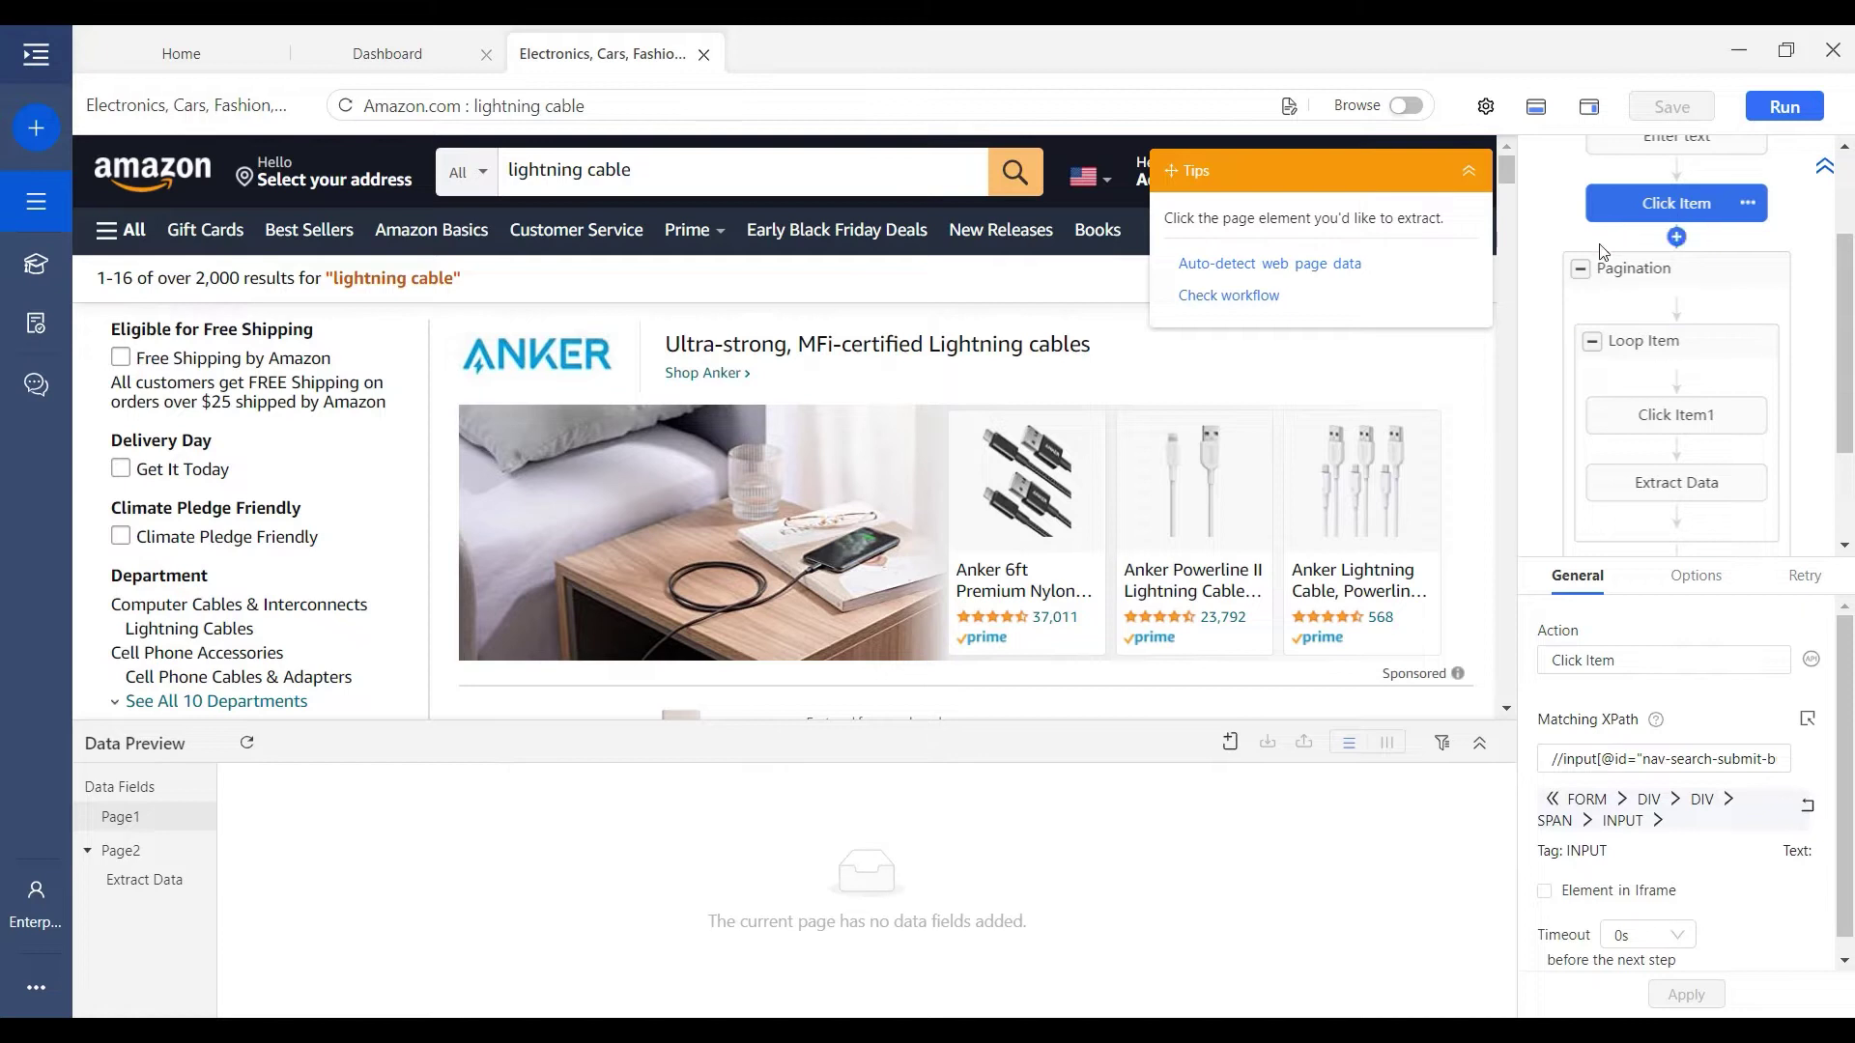
scroll(1599, 259, "up", 2)
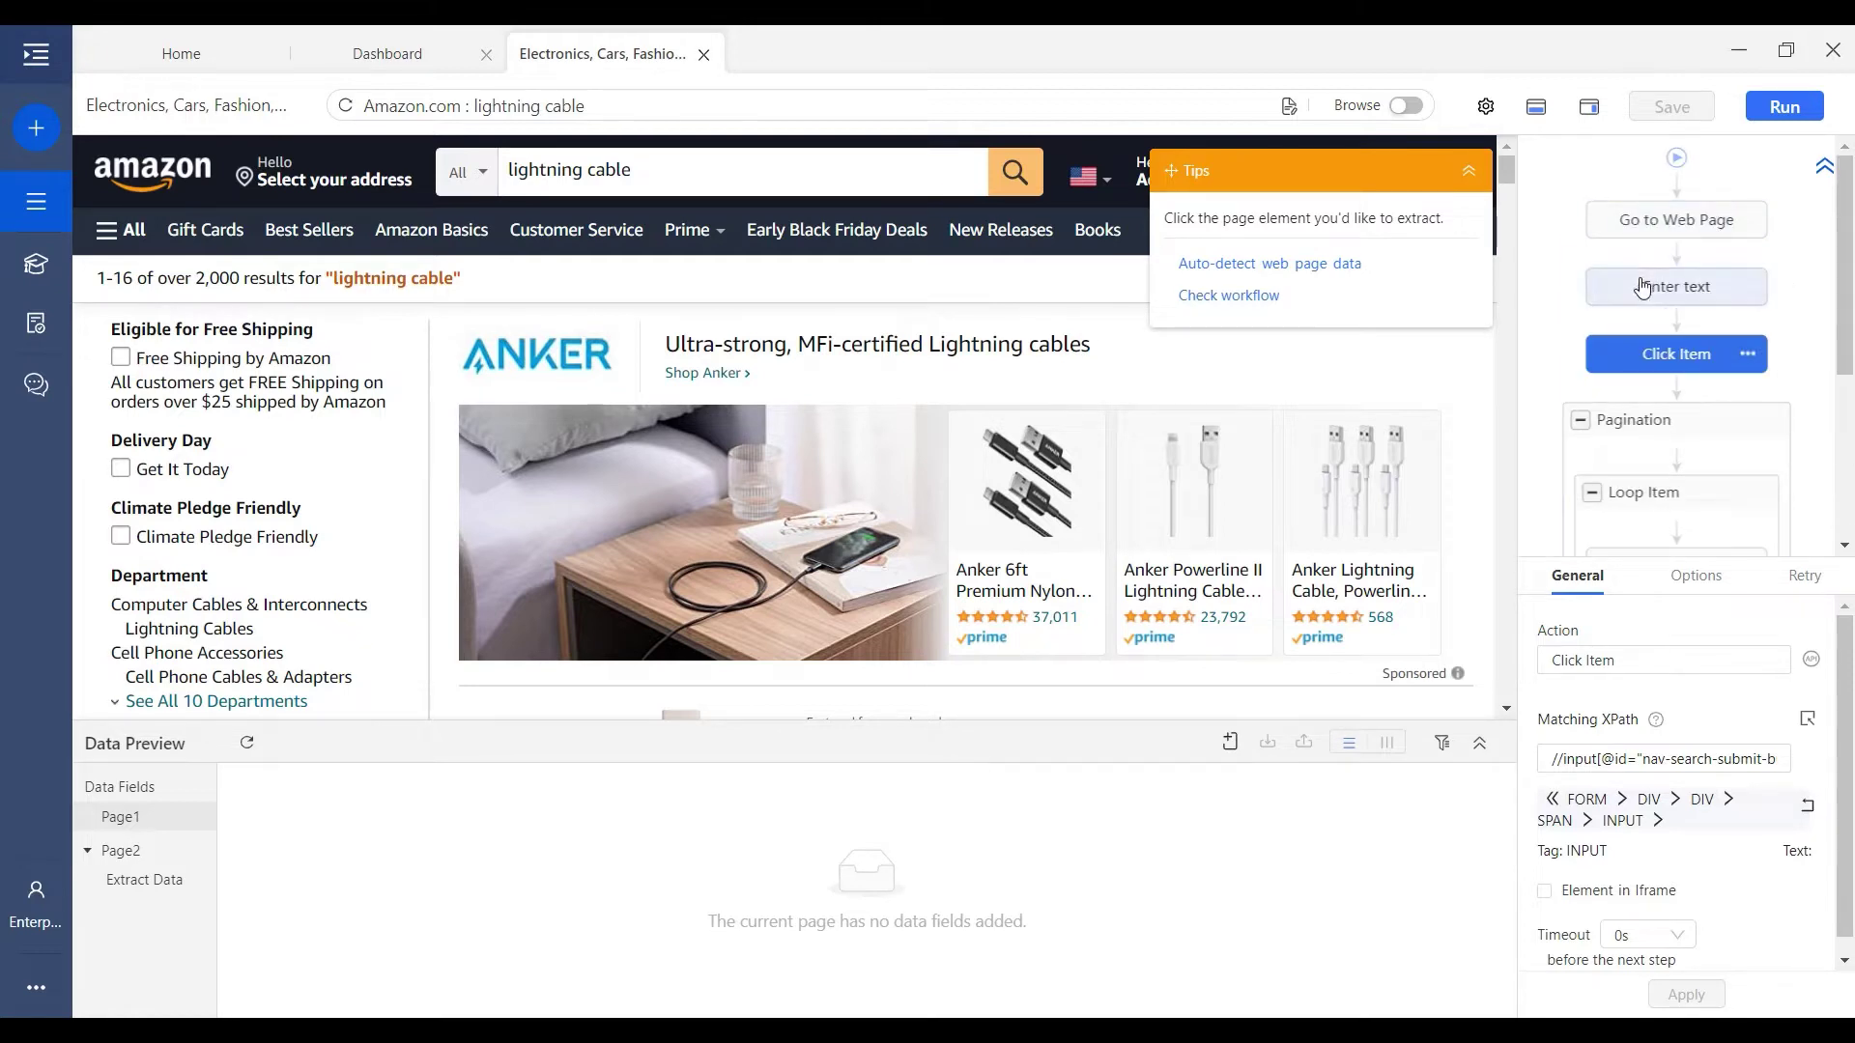
- Move the Loop Item out of the Pagination loop and place it between Click Item and Pagination
scroll(1679, 411, "down", 2)
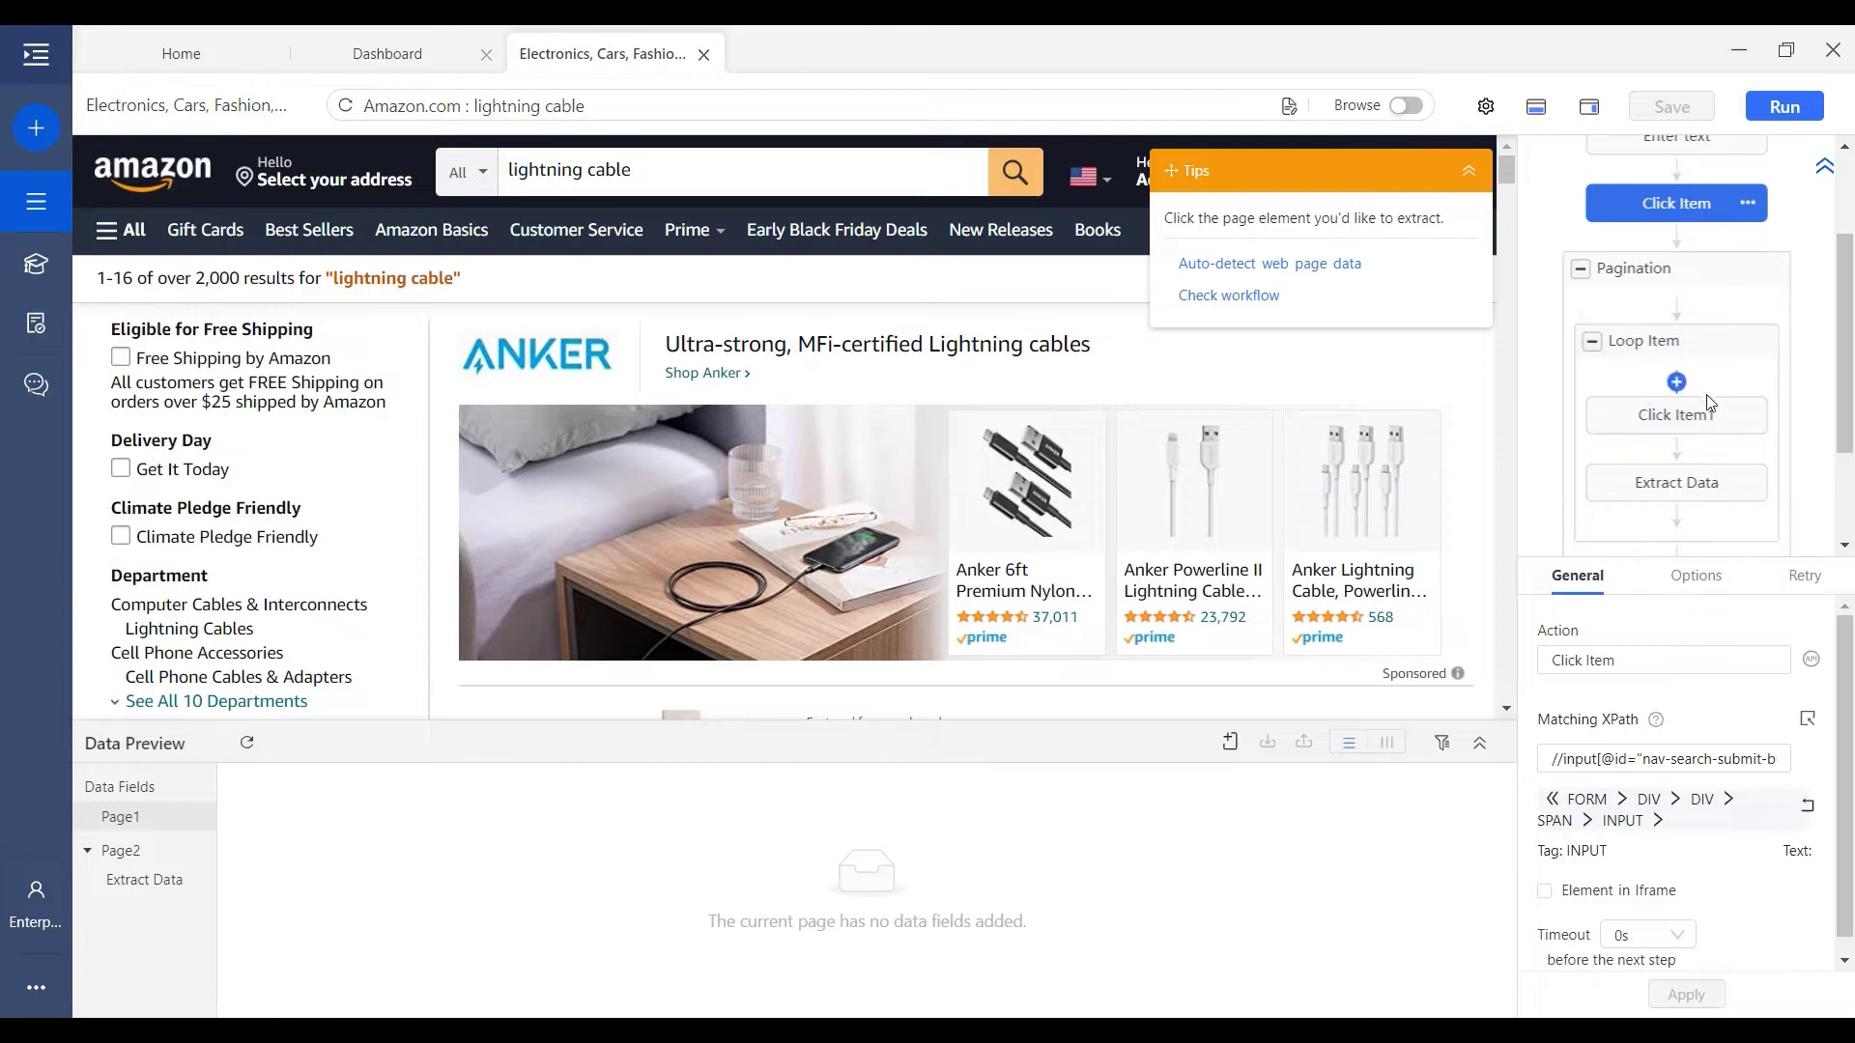
left_click(1668, 355)
left_click_drag(1671, 358, 1682, 255)
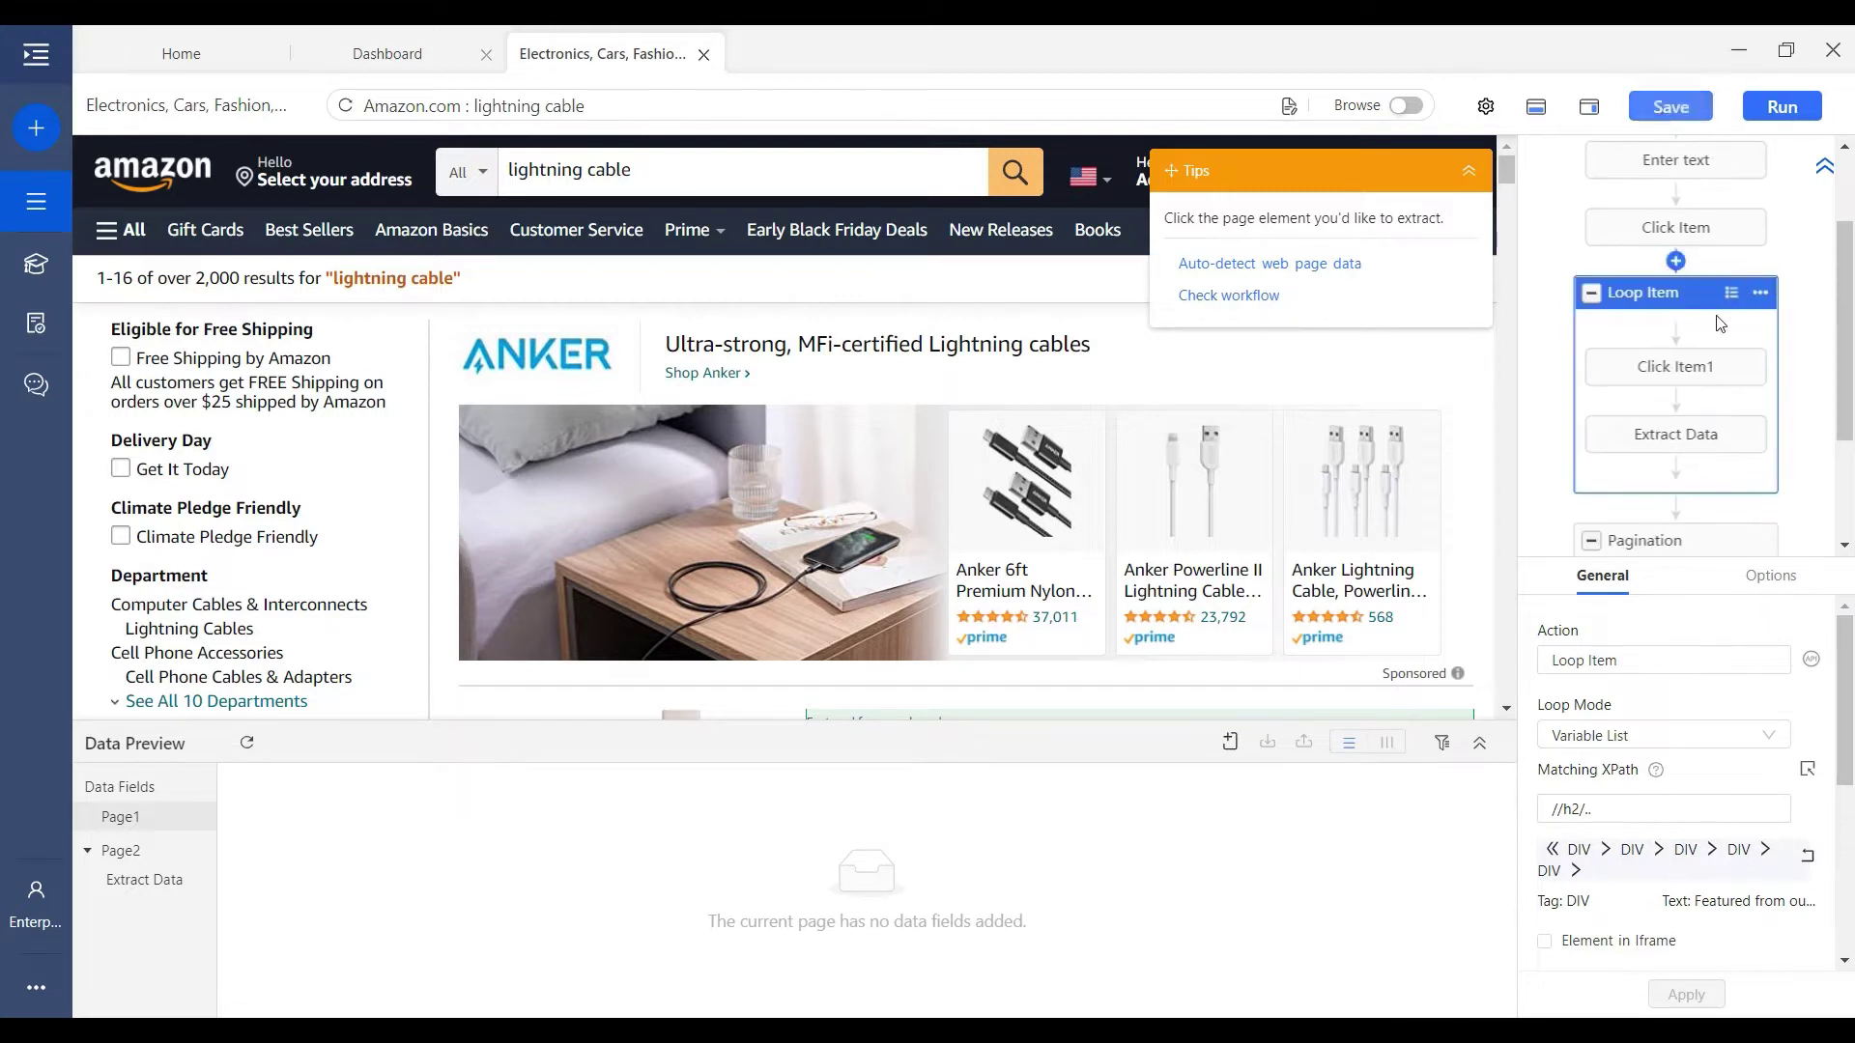
scroll(1697, 373, "down", 2)
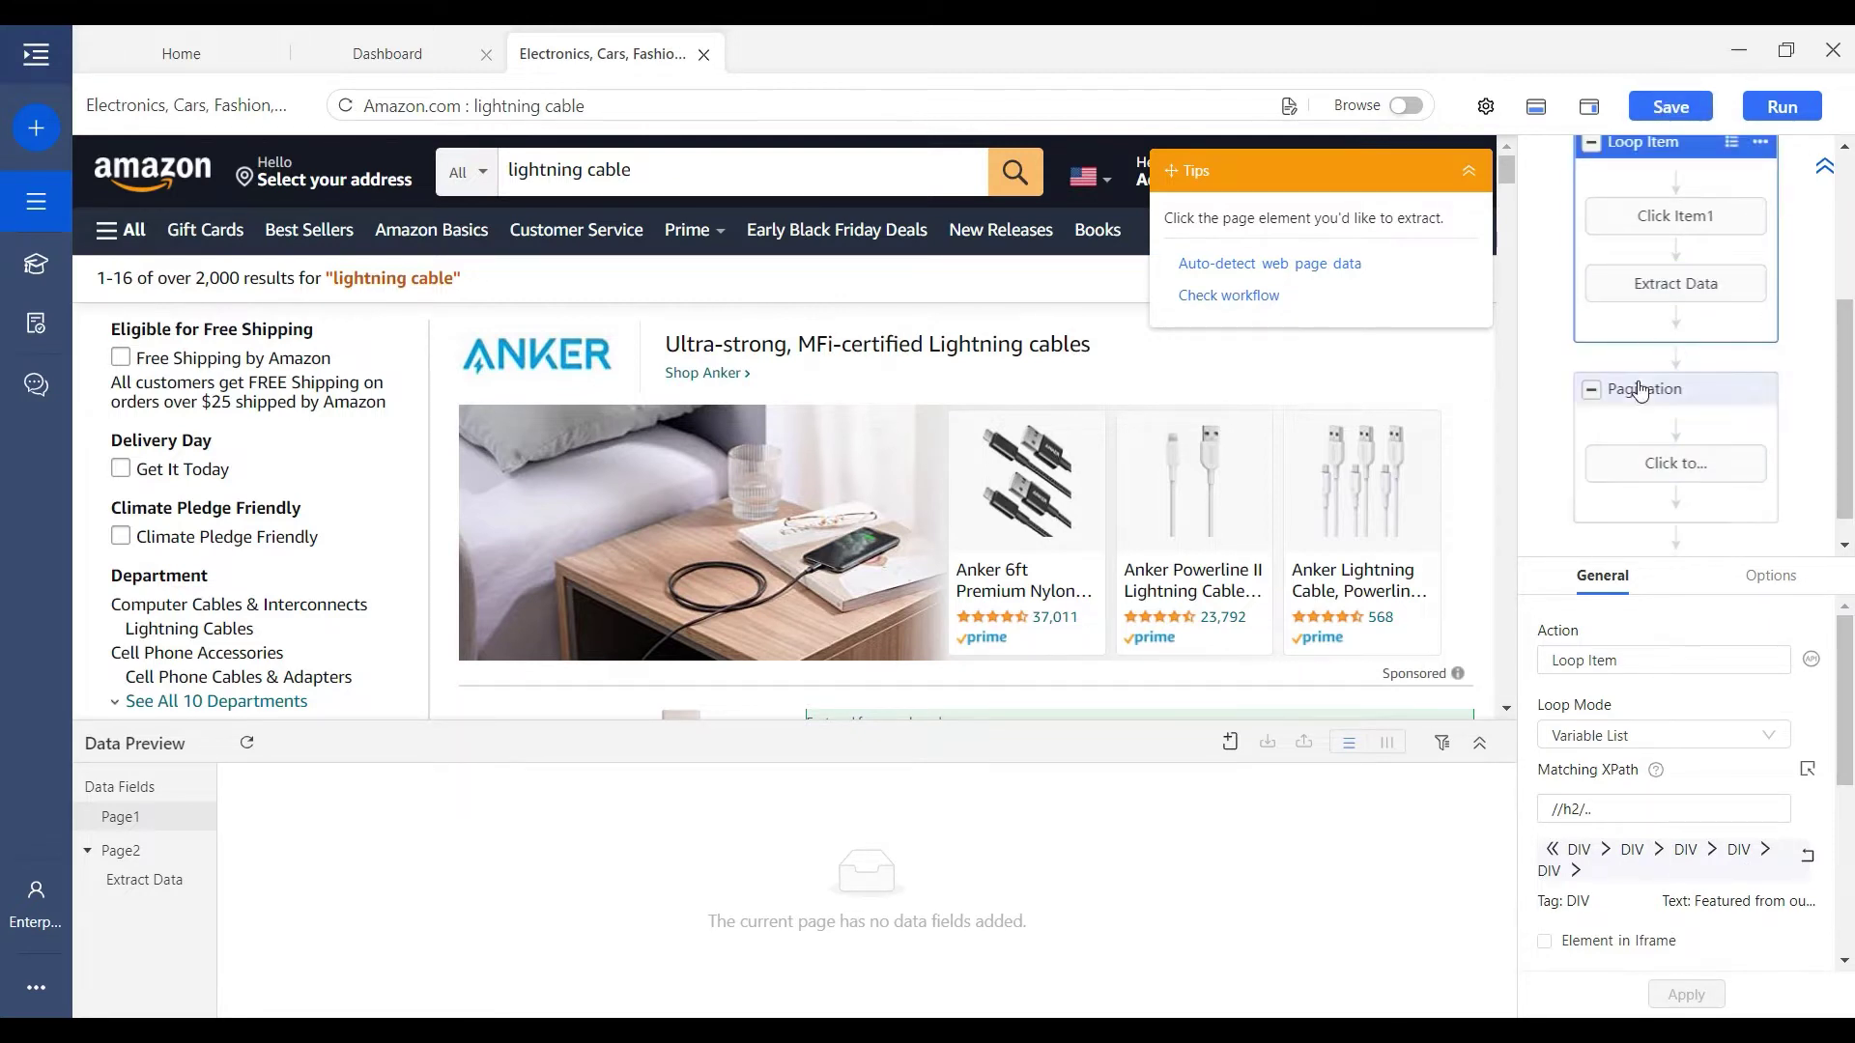
scroll(1718, 248, "up", 2)
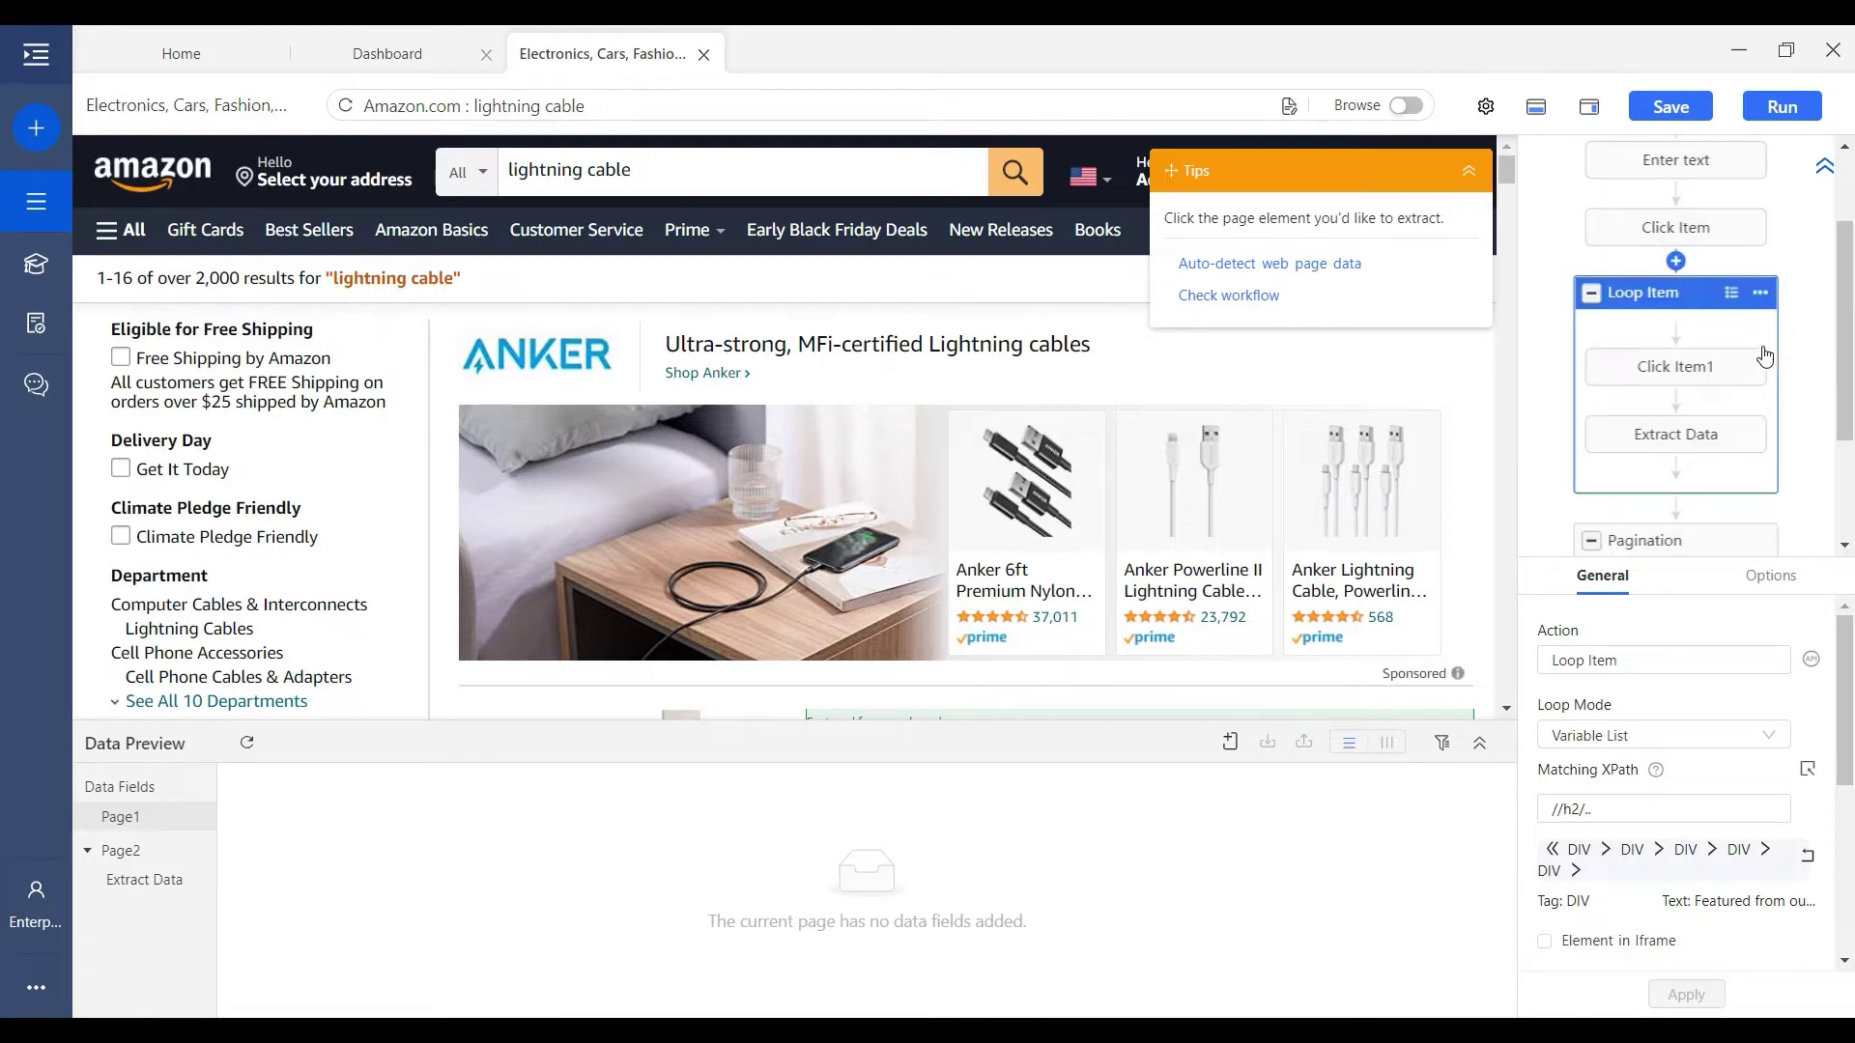
- Move the Loop Item back inside the Pagination loop, directly above the Click to Paginate action
left_click_drag(1666, 327, 1669, 408)
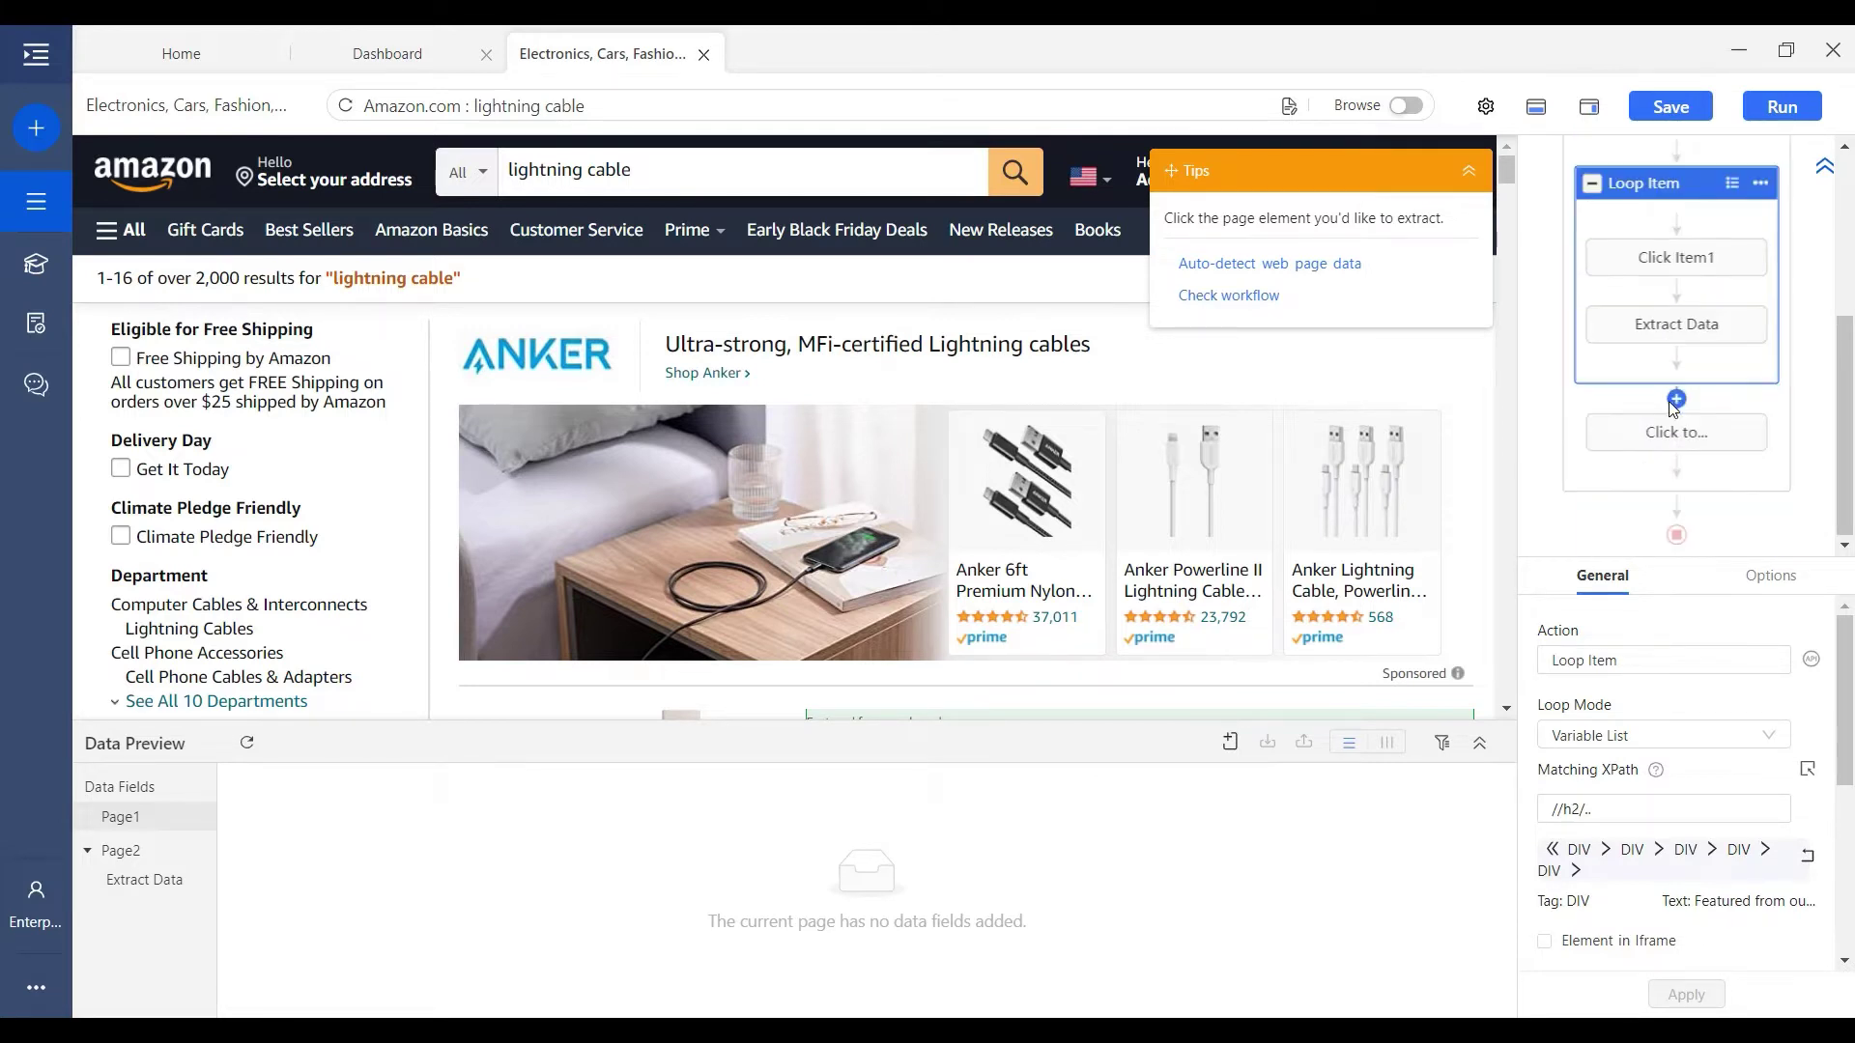
scroll(1724, 367, "up", 4)
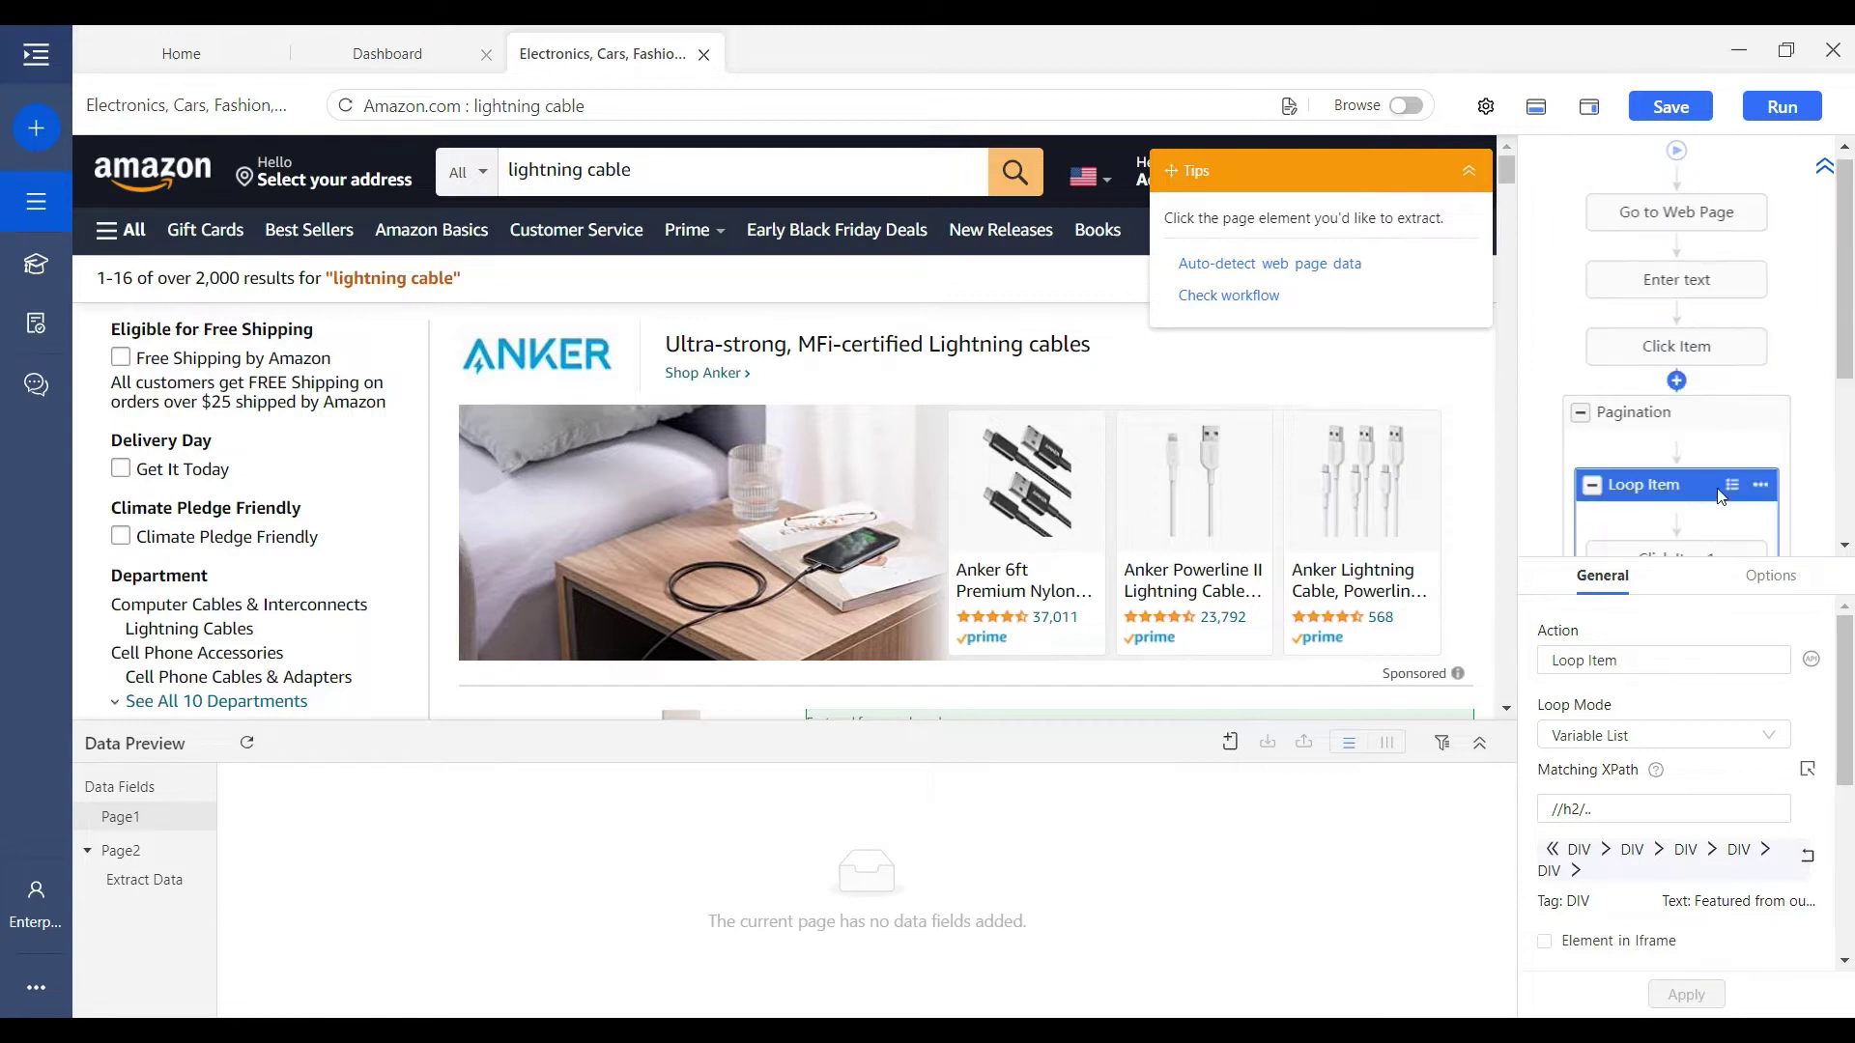
scroll(1653, 305, "down", 2)
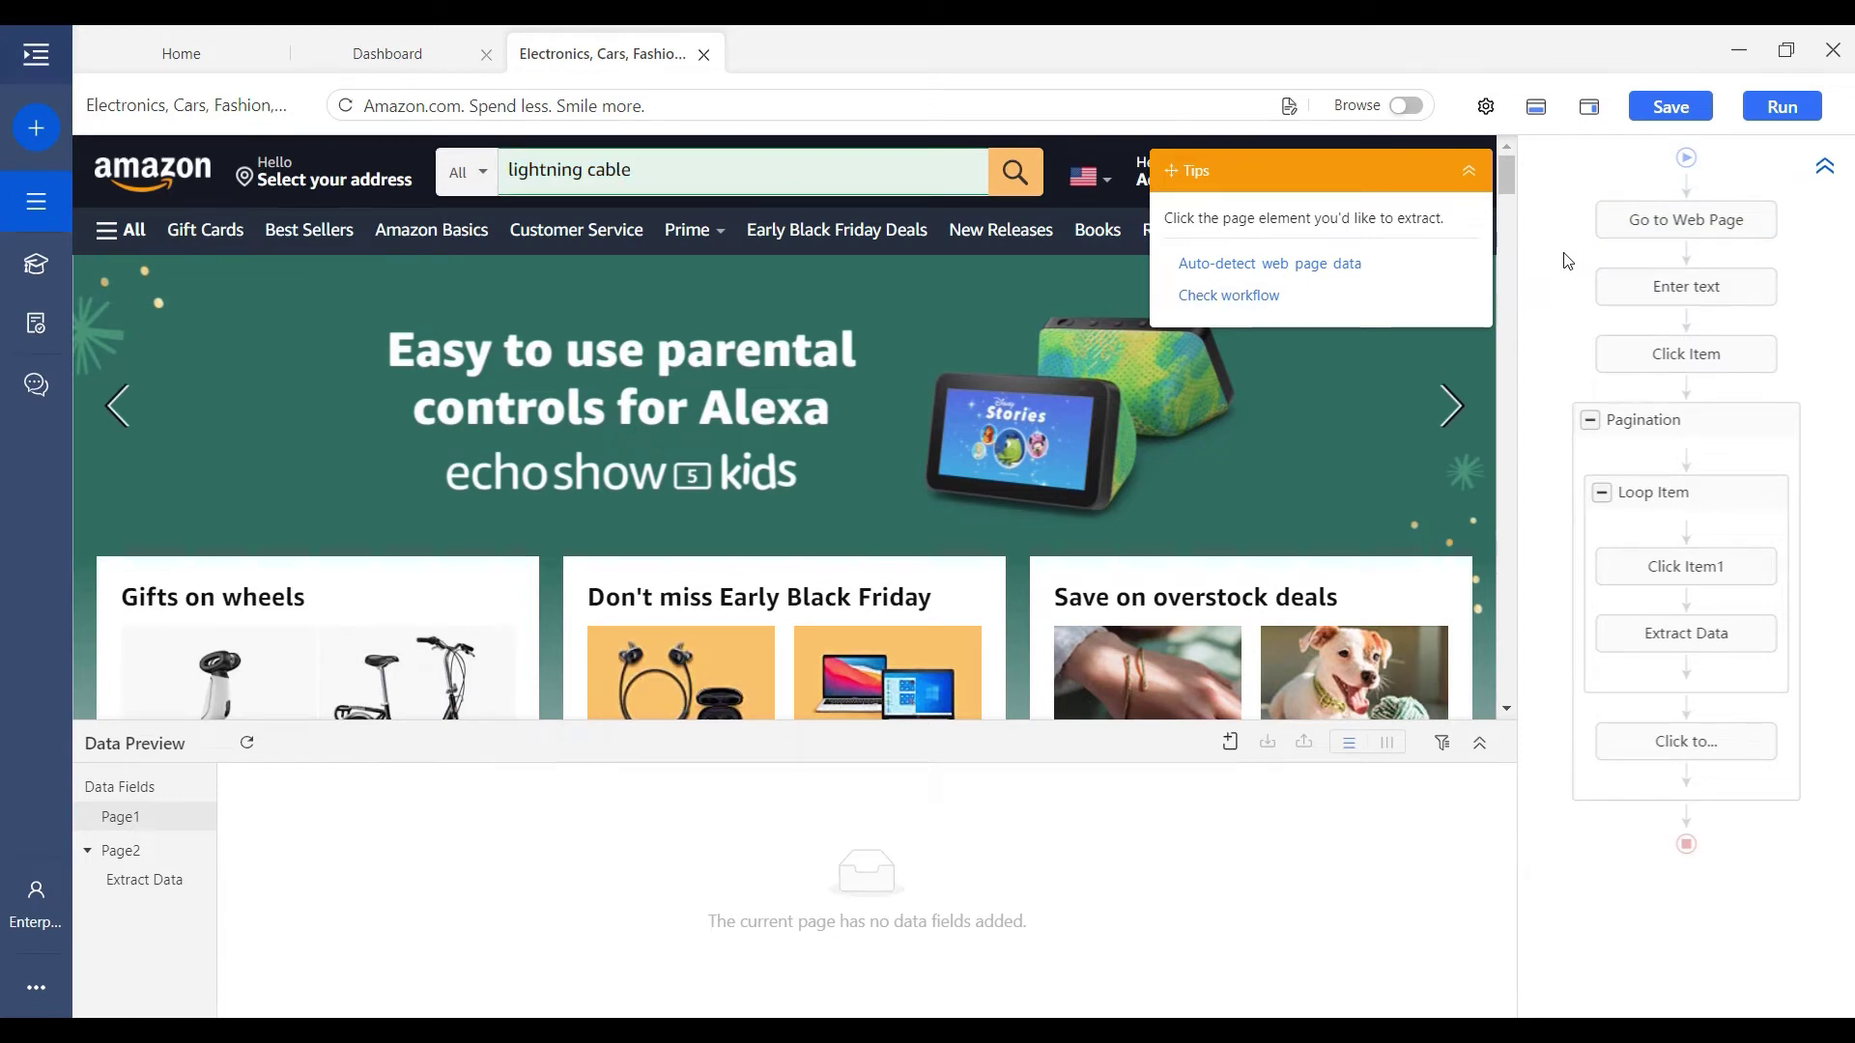
- Select the Pagination loop in the workflow and view its general settings
mouse_move(1664, 170)
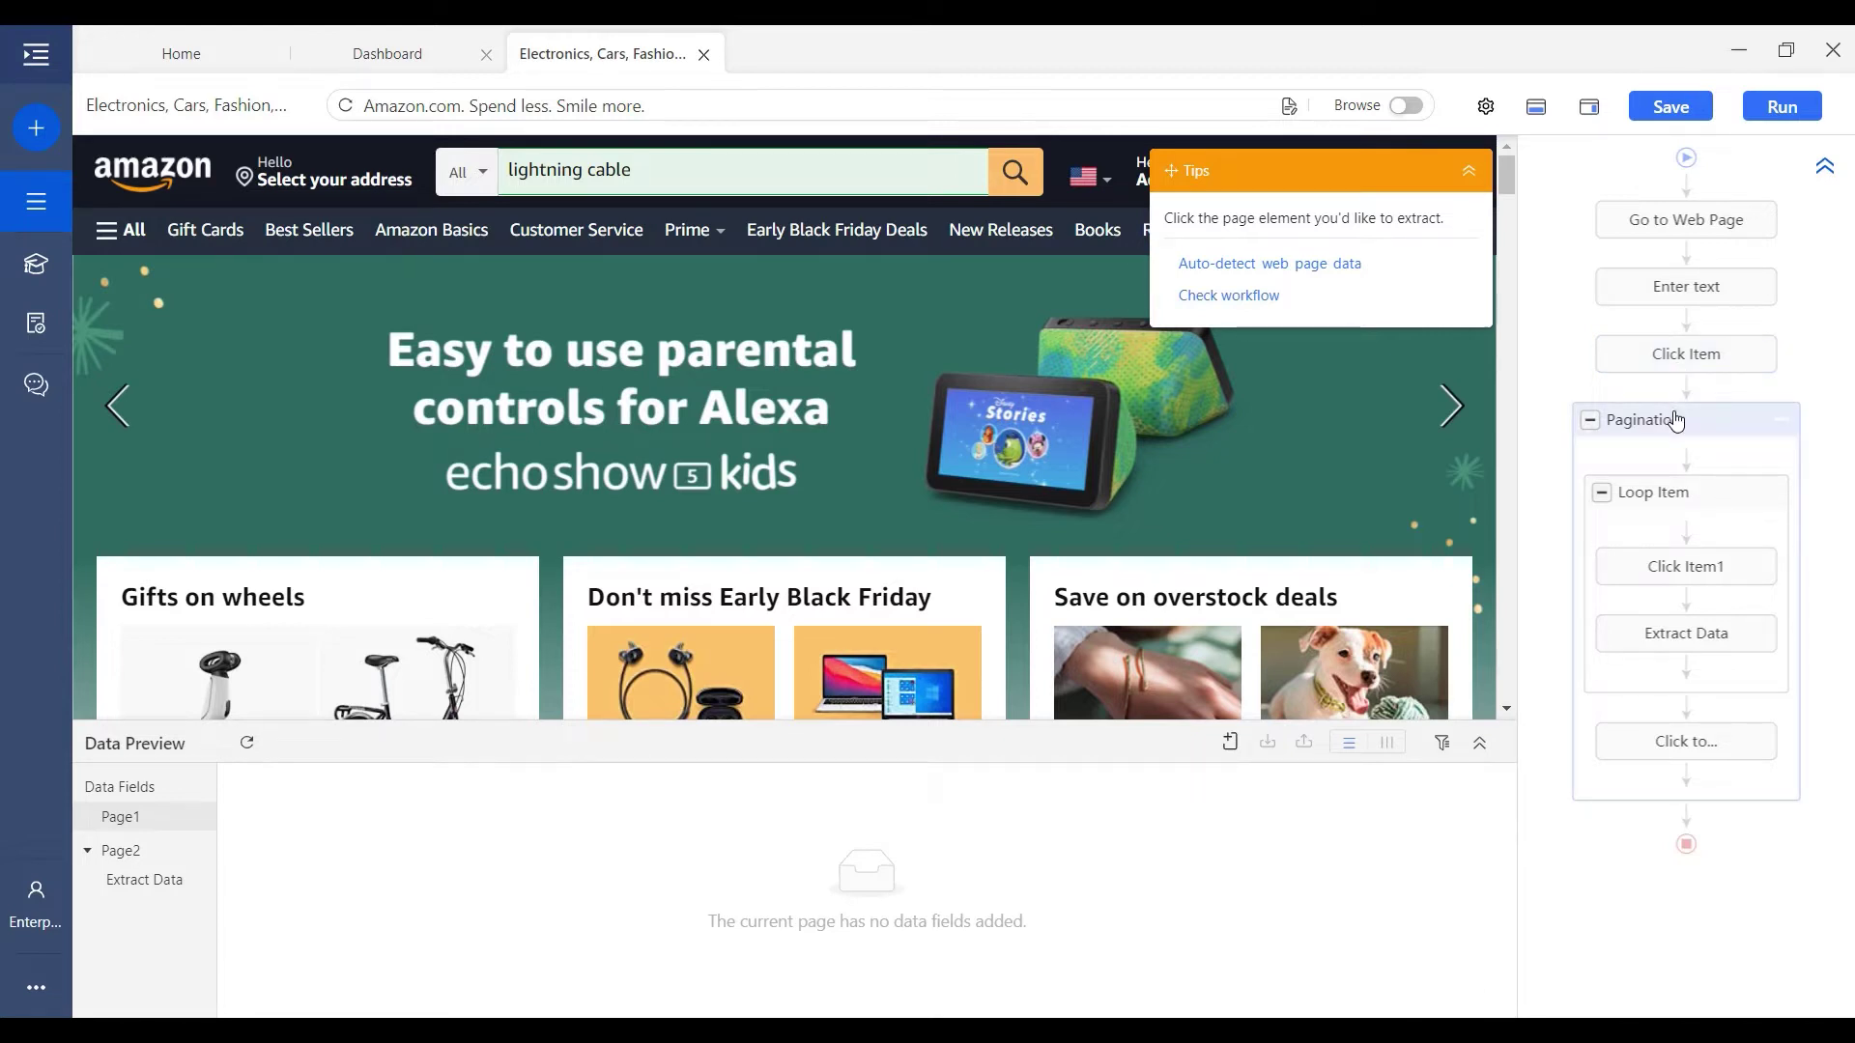
mouse_move(1690, 378)
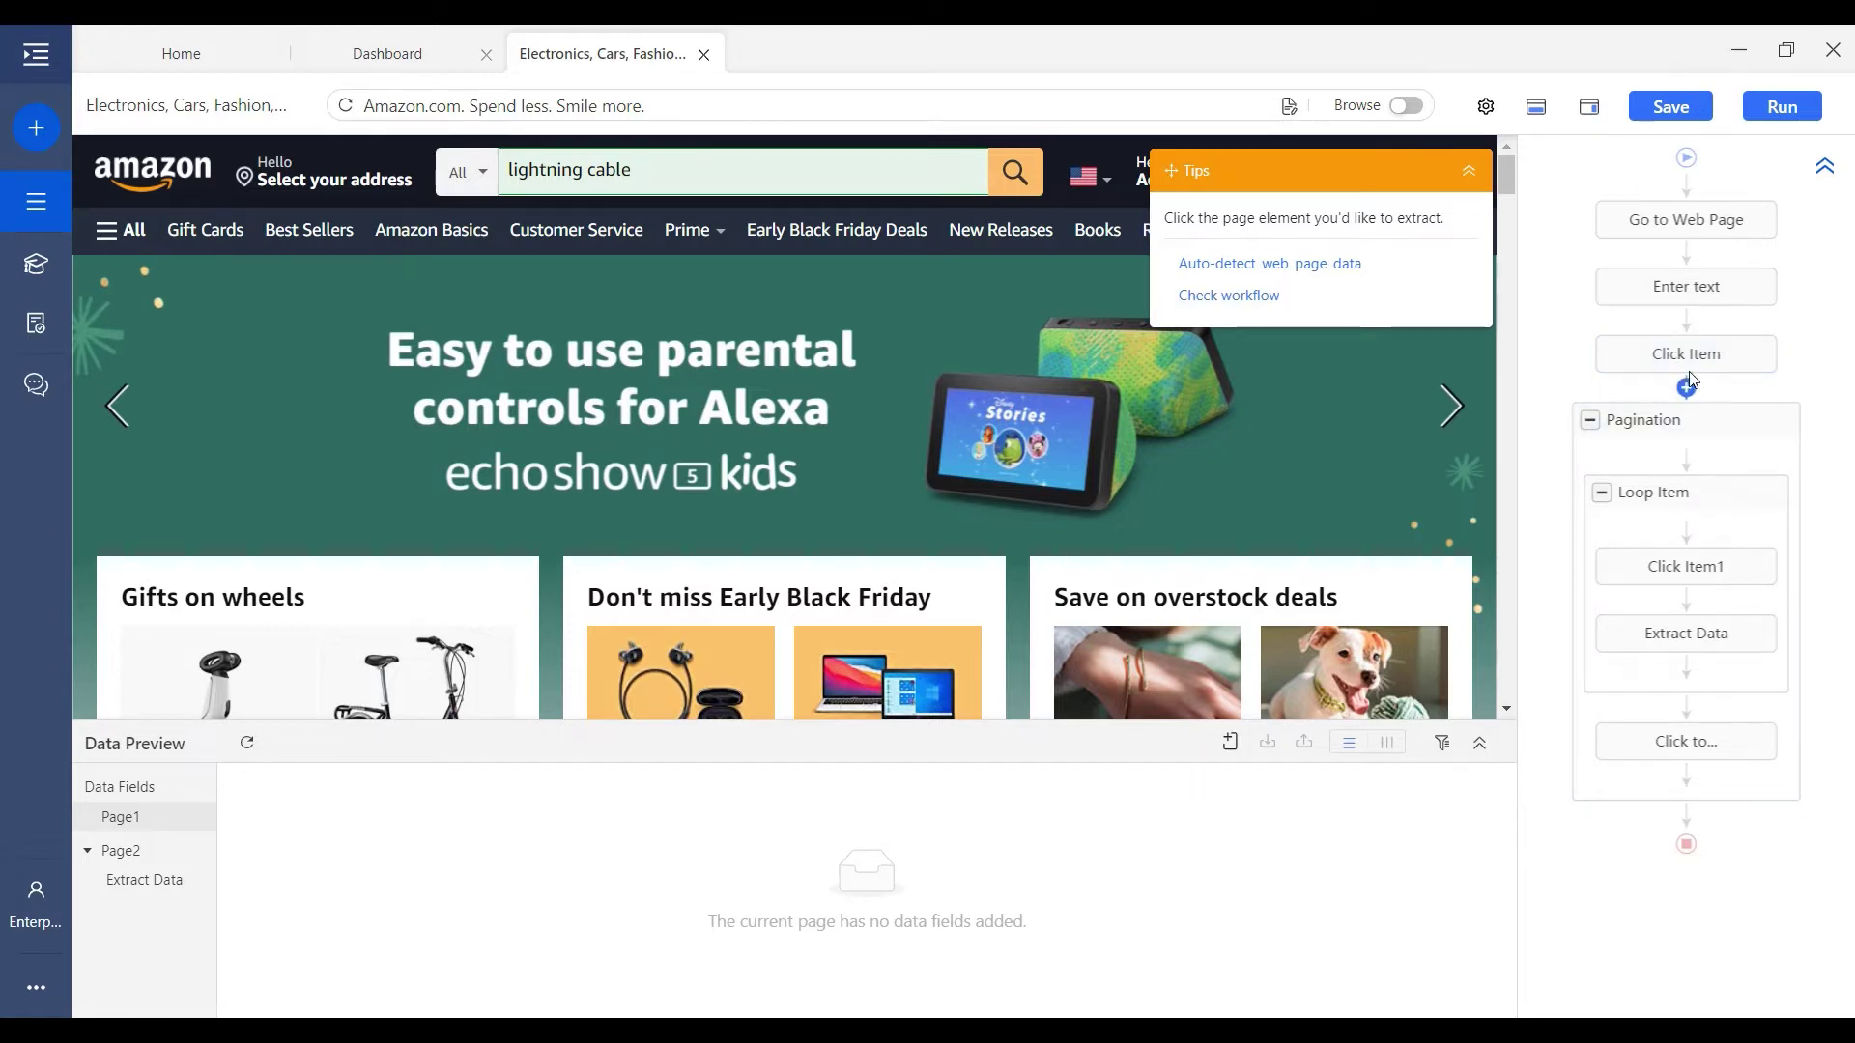
left_click(1678, 430)
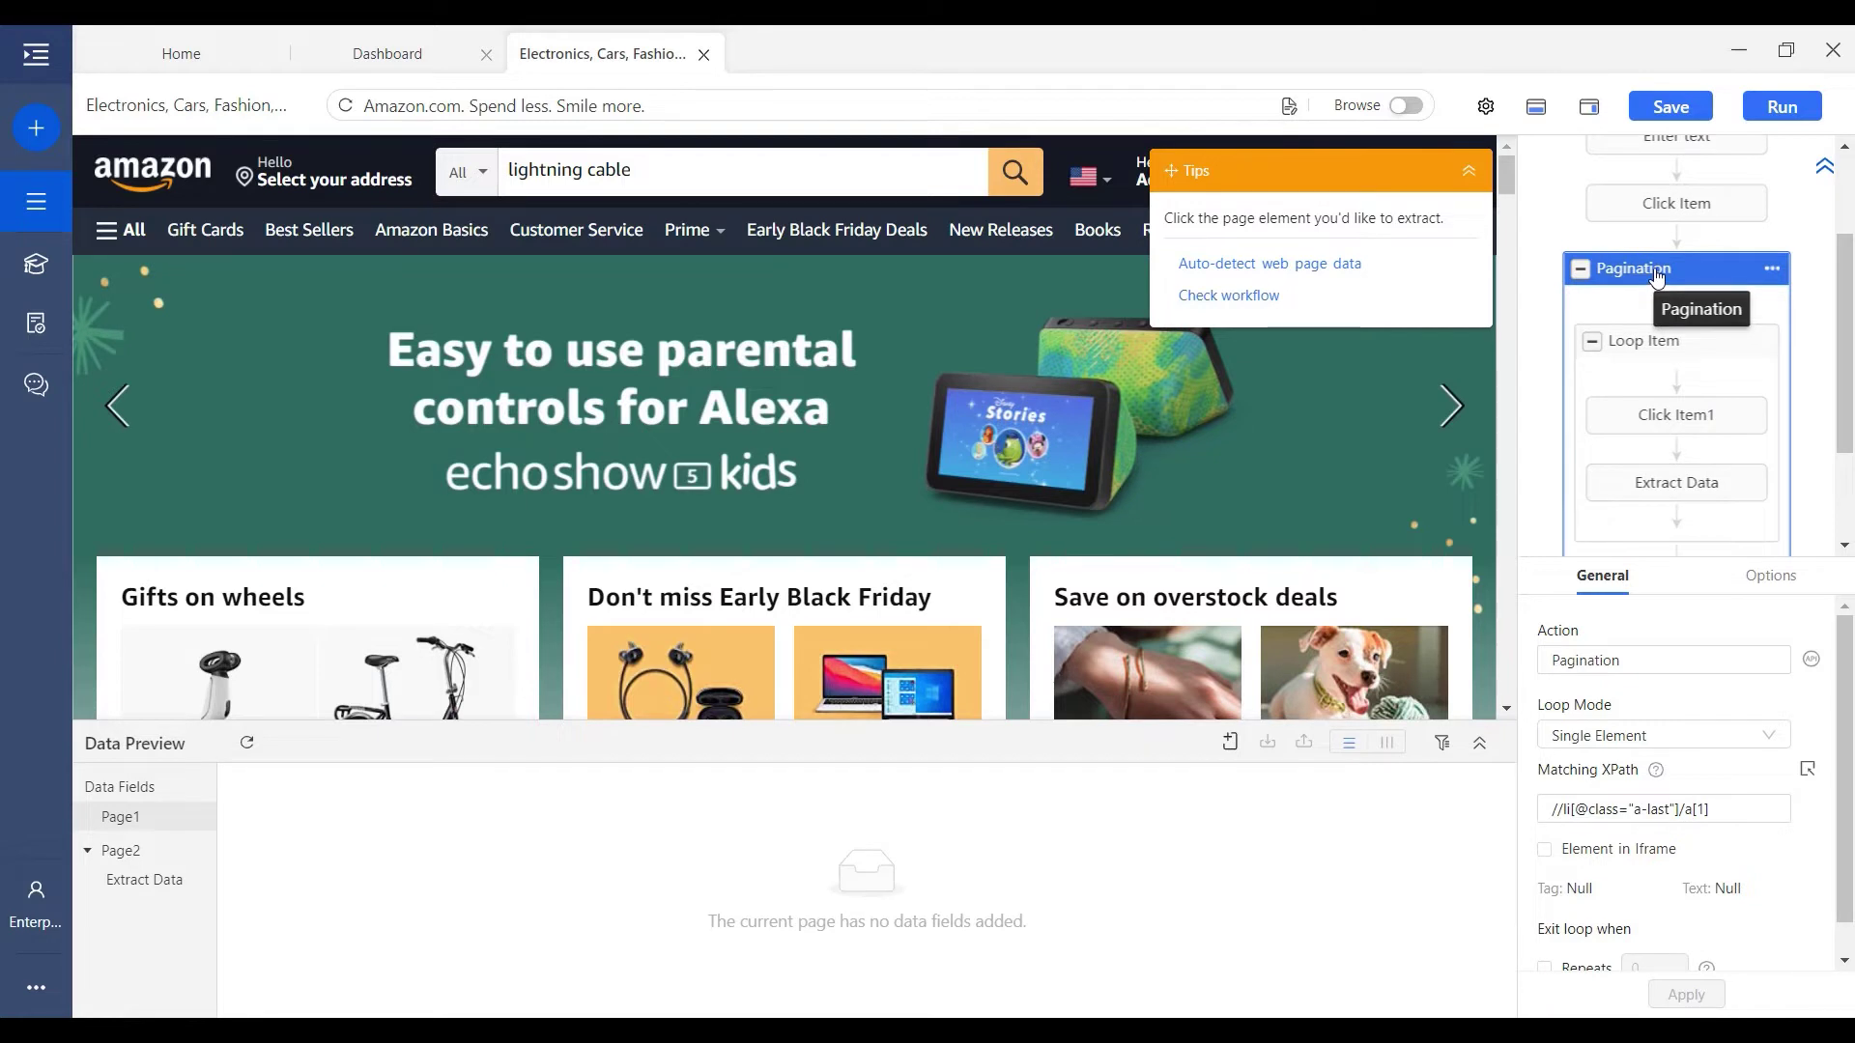
- Select the Loop Item and examine the order of its nested actions down to Click to Paginate
mouse_move(1676, 307)
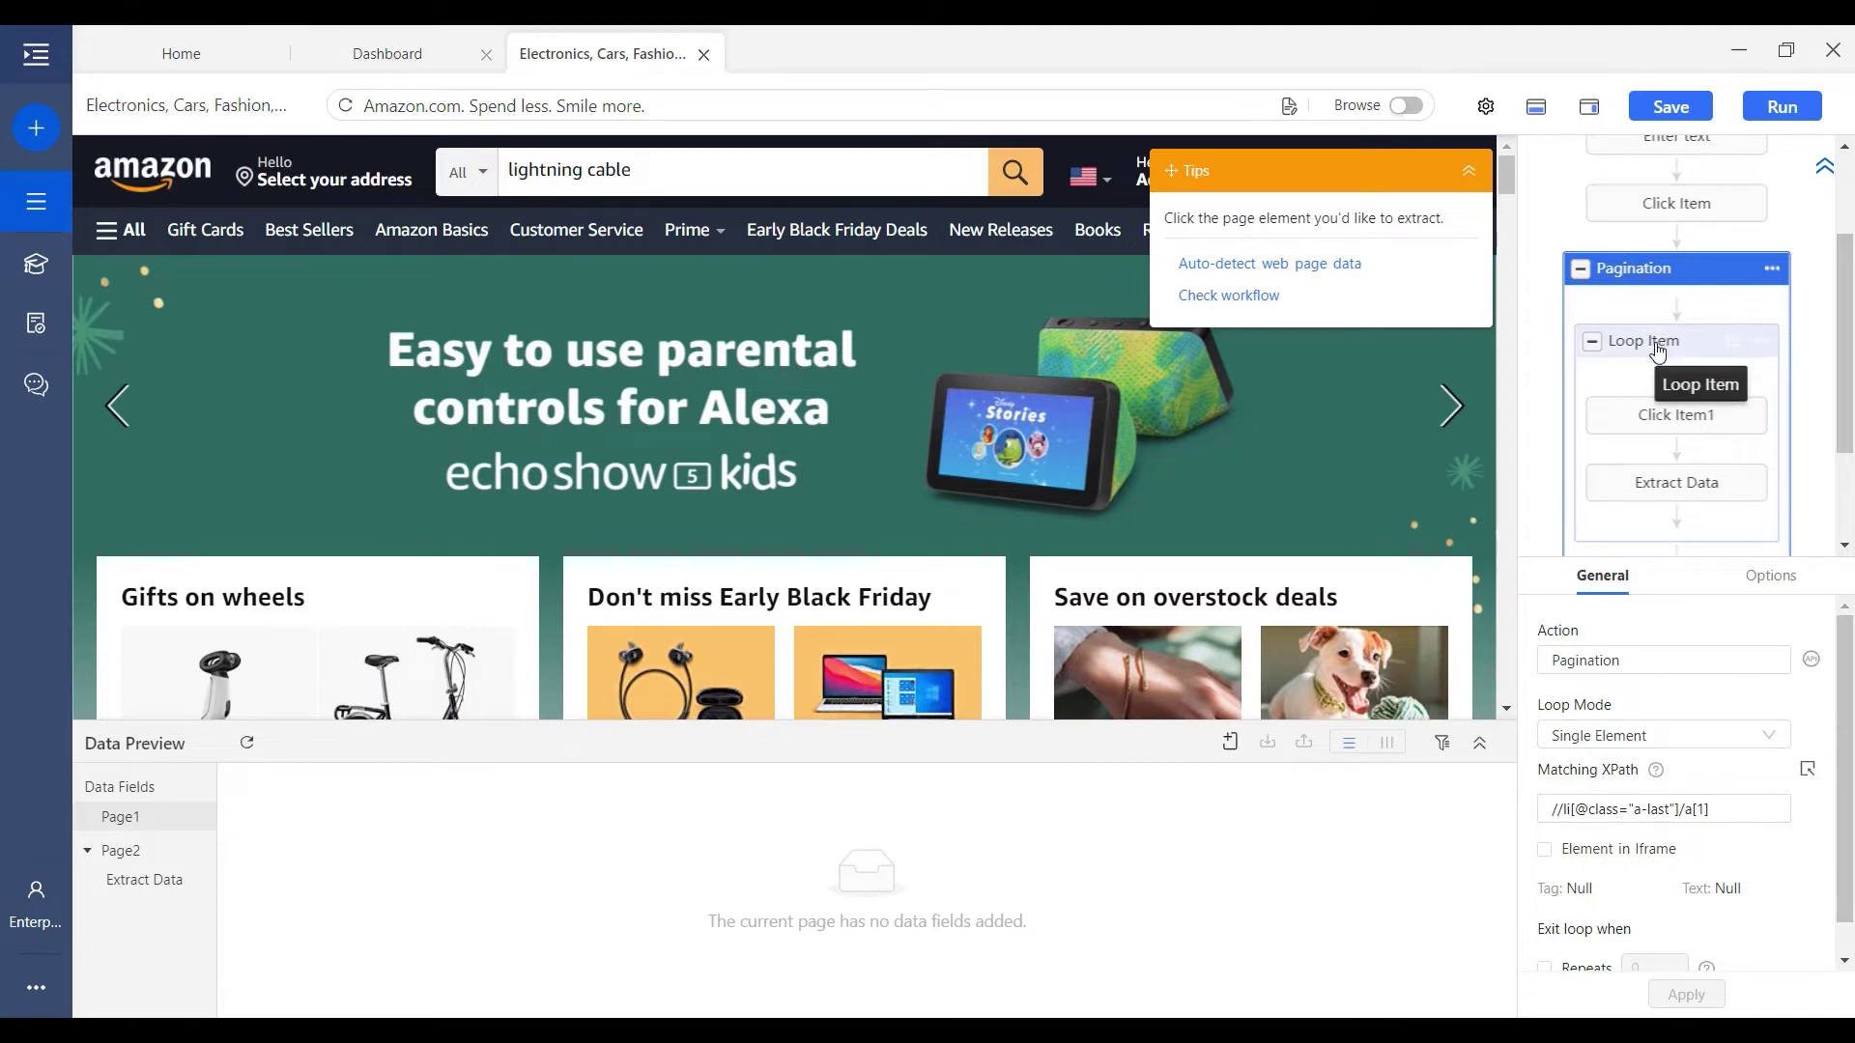
left_click(1655, 343)
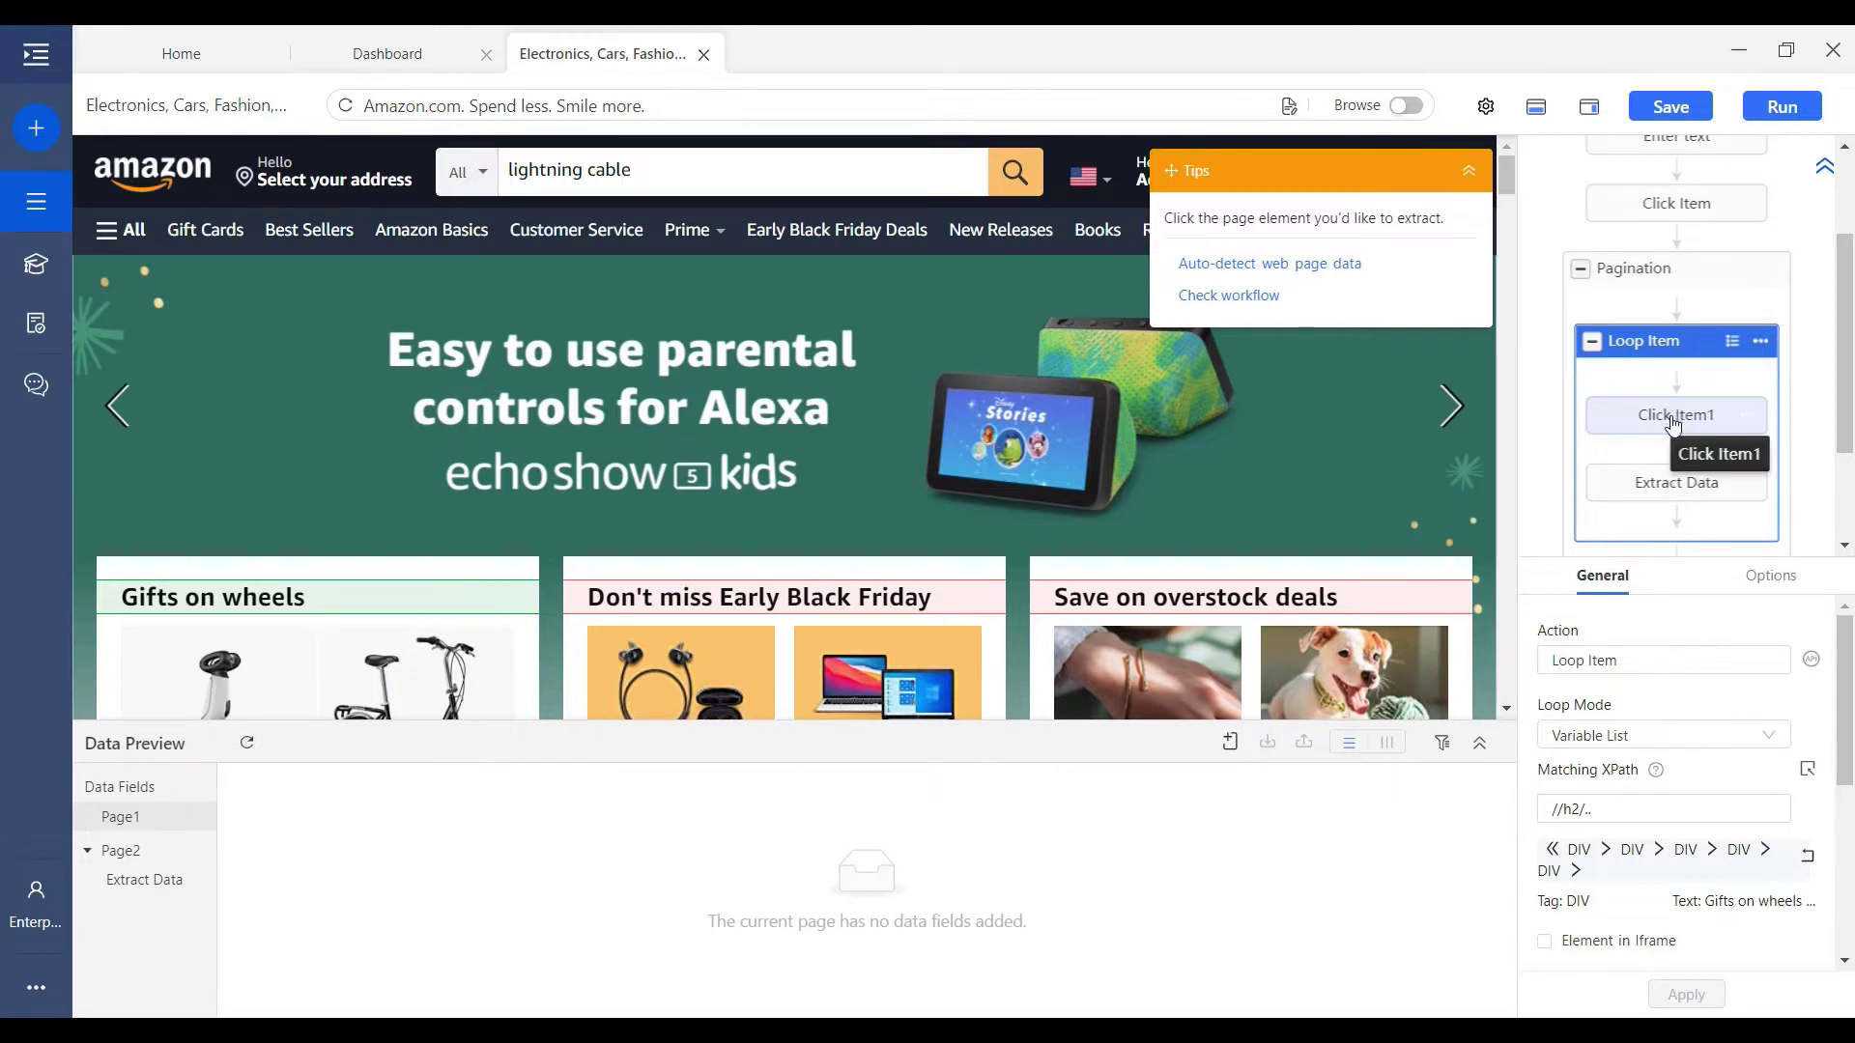
scroll(1686, 415, "down", 2)
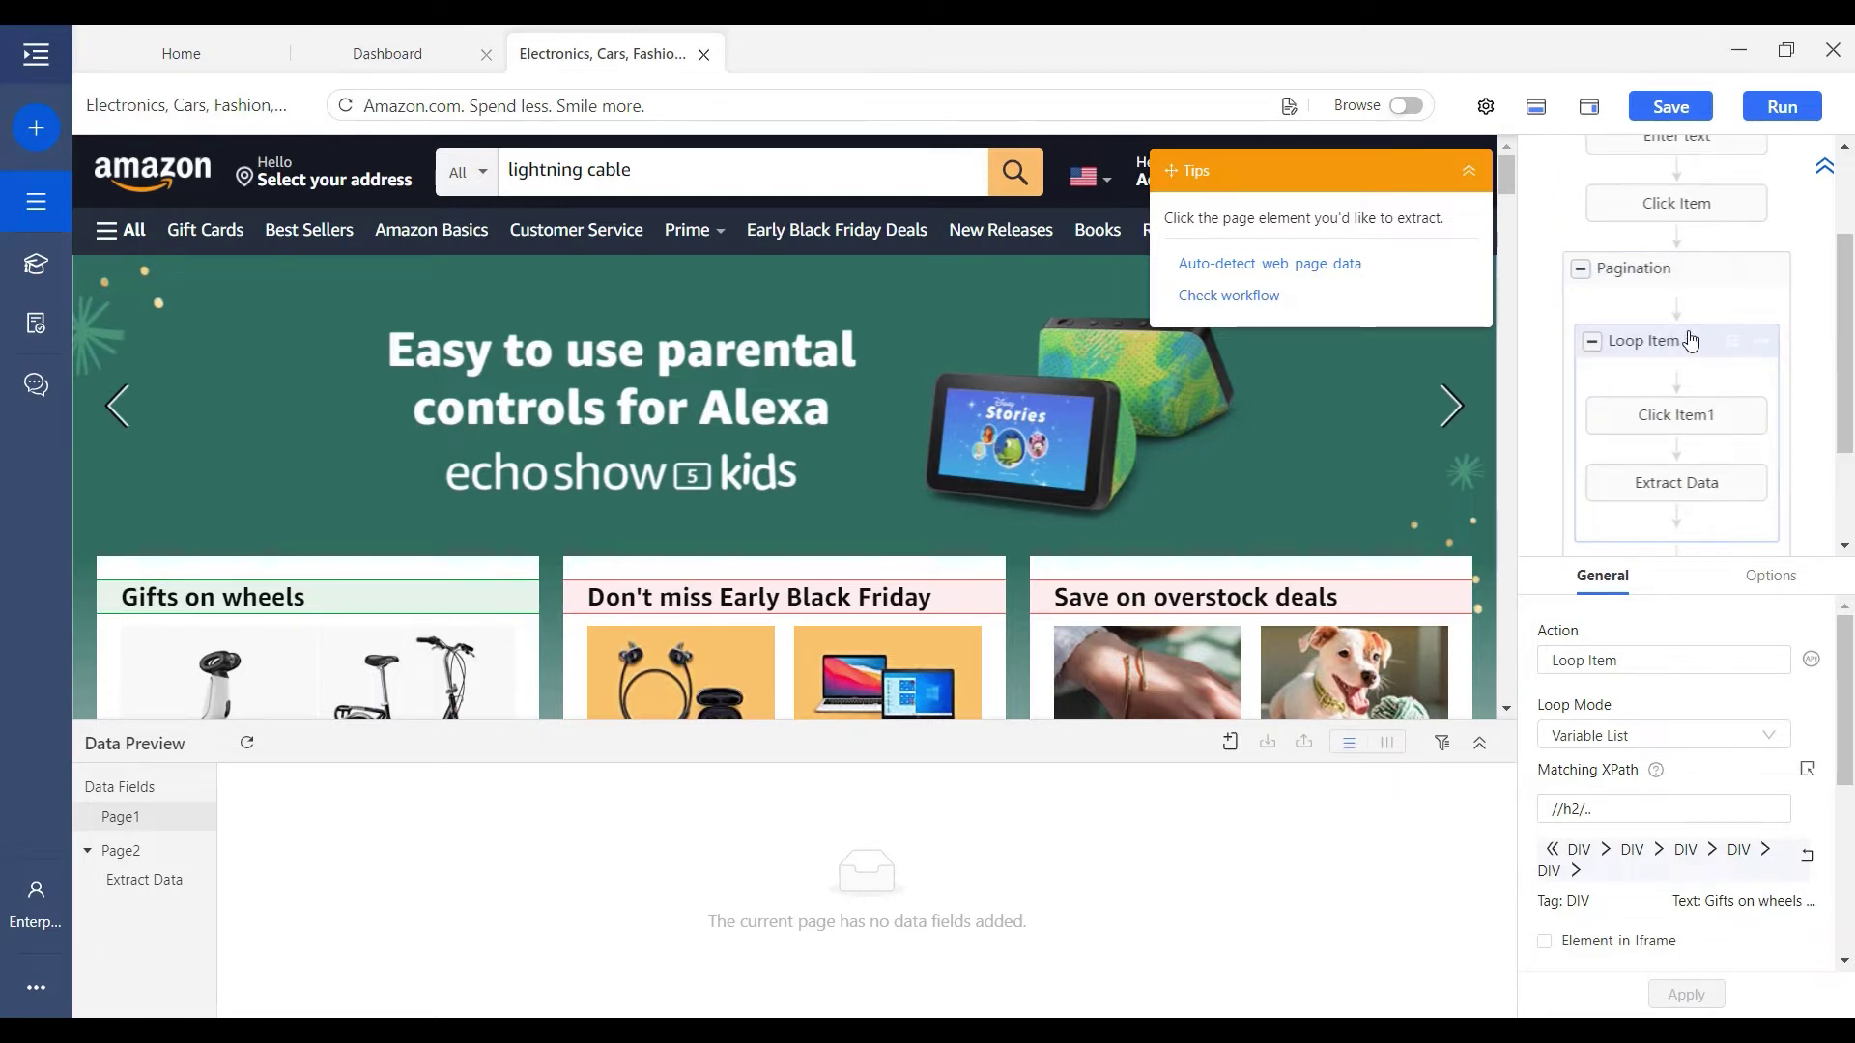
scroll(1672, 386, "down", 2)
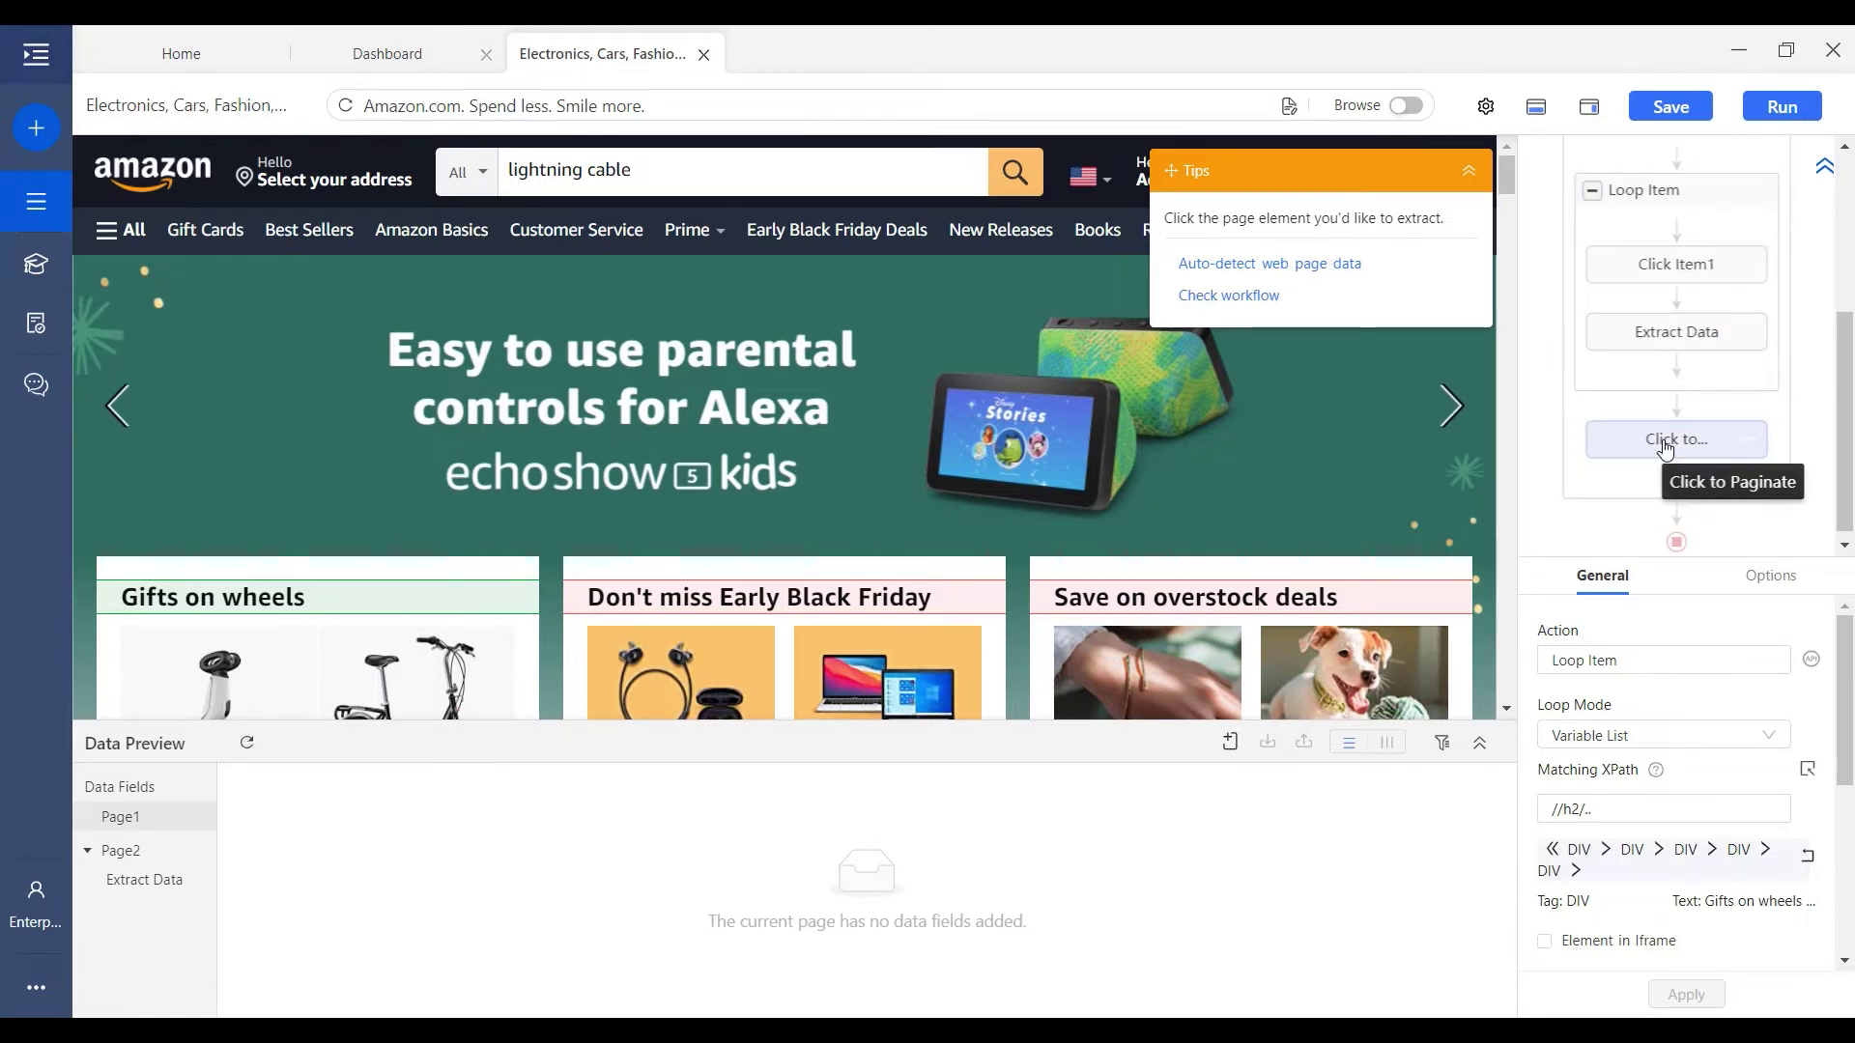
scroll(1657, 367, "up", 4)
scroll(1658, 299, "down", 2)
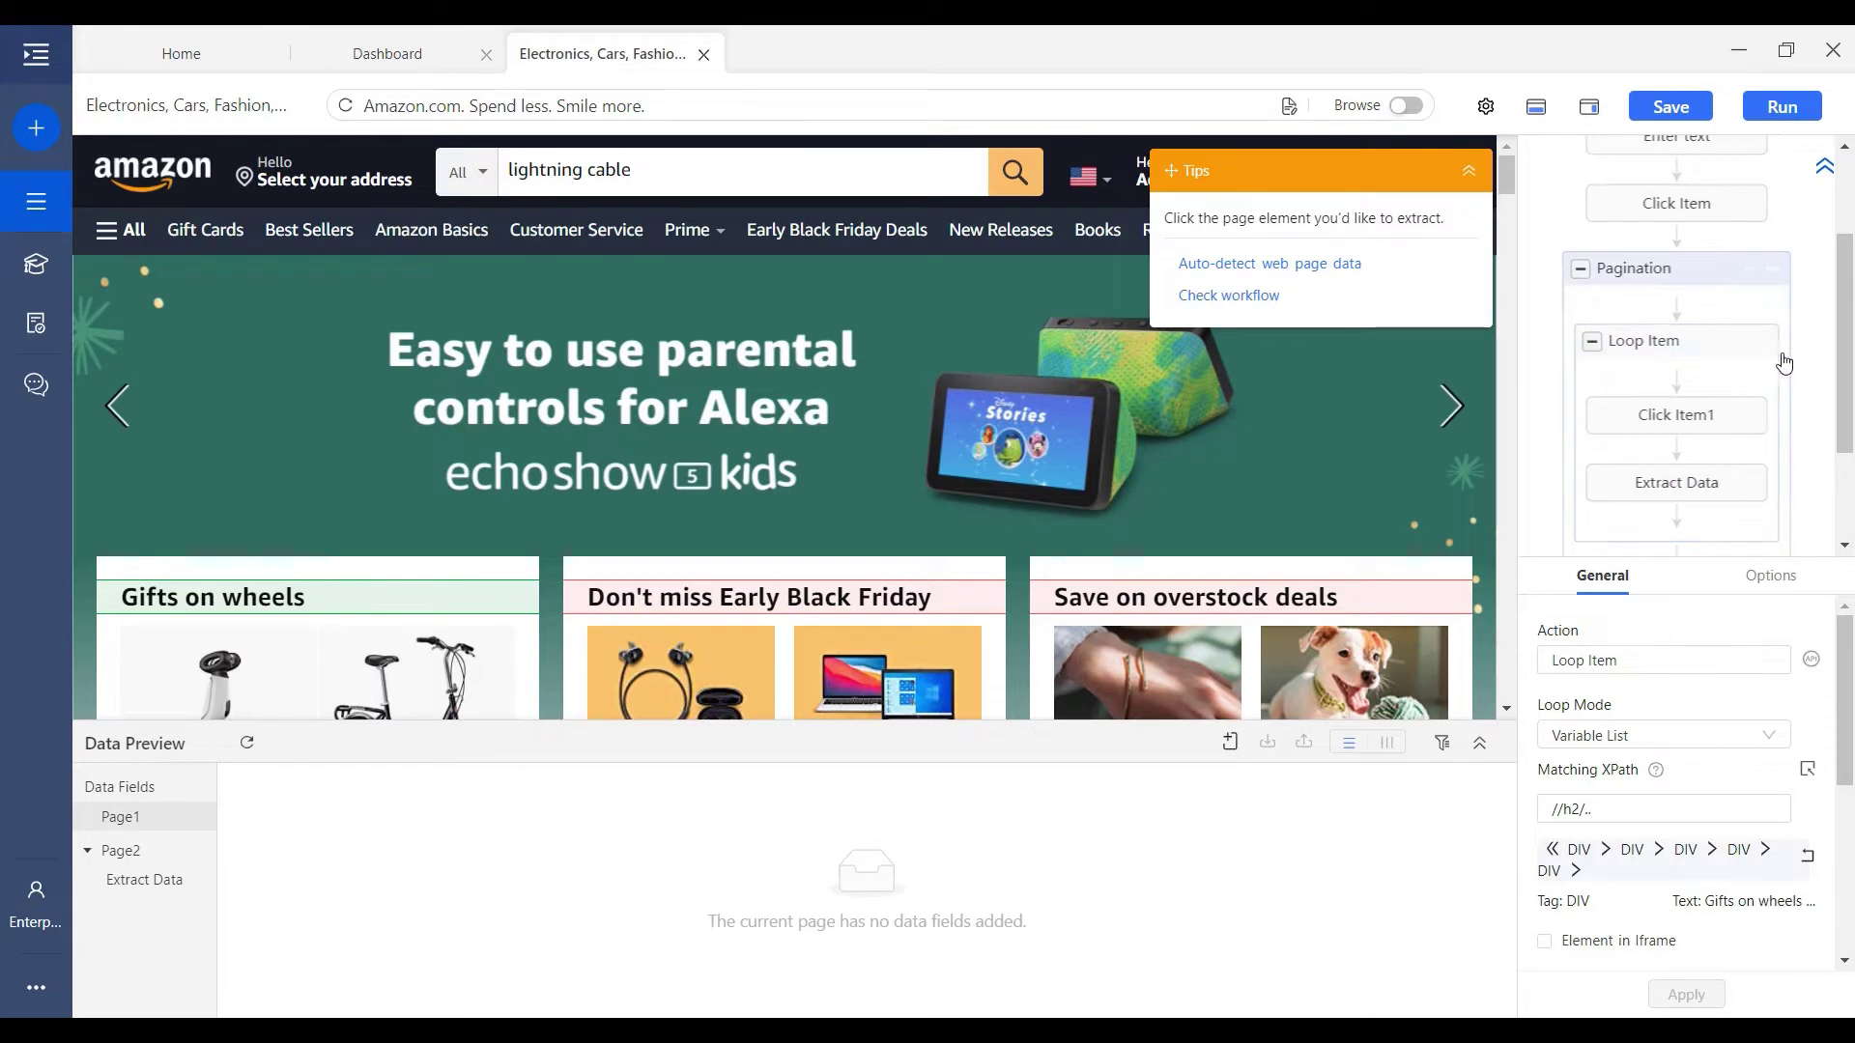
scroll(1729, 410, "down", 2)
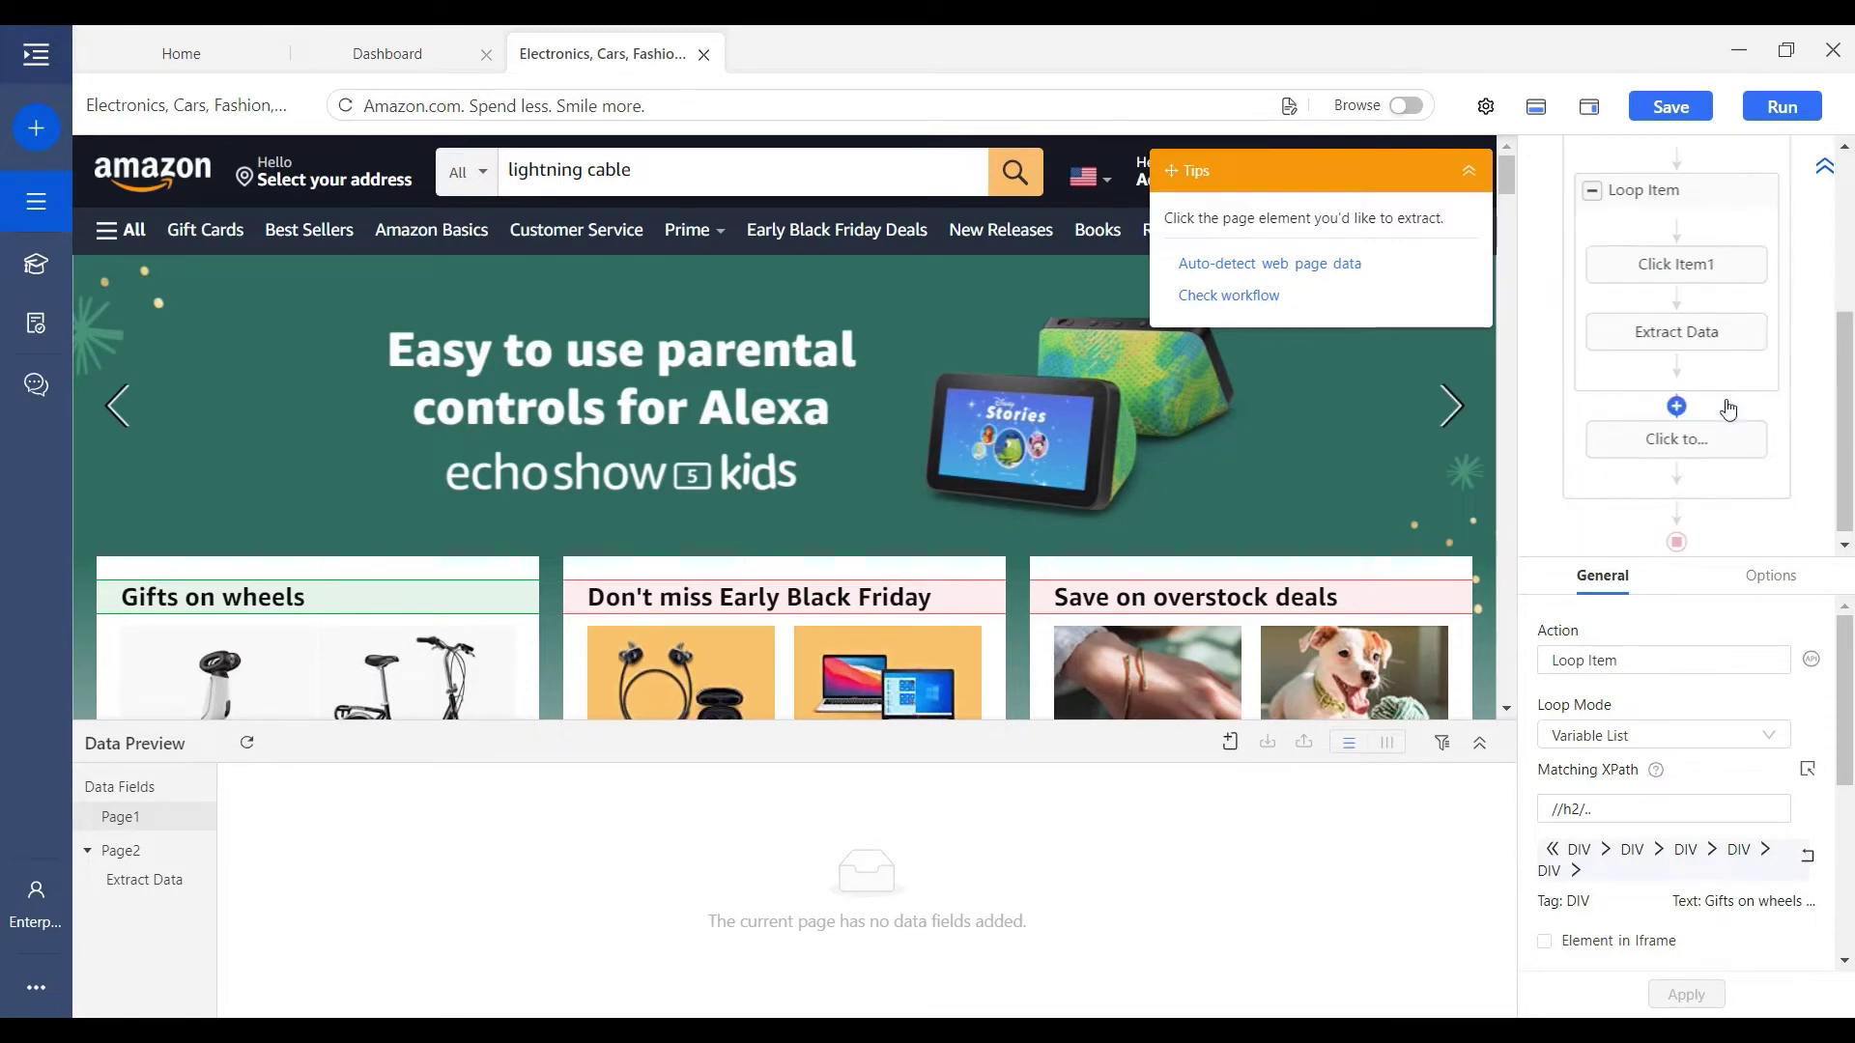
scroll(1684, 399, "down", 1)
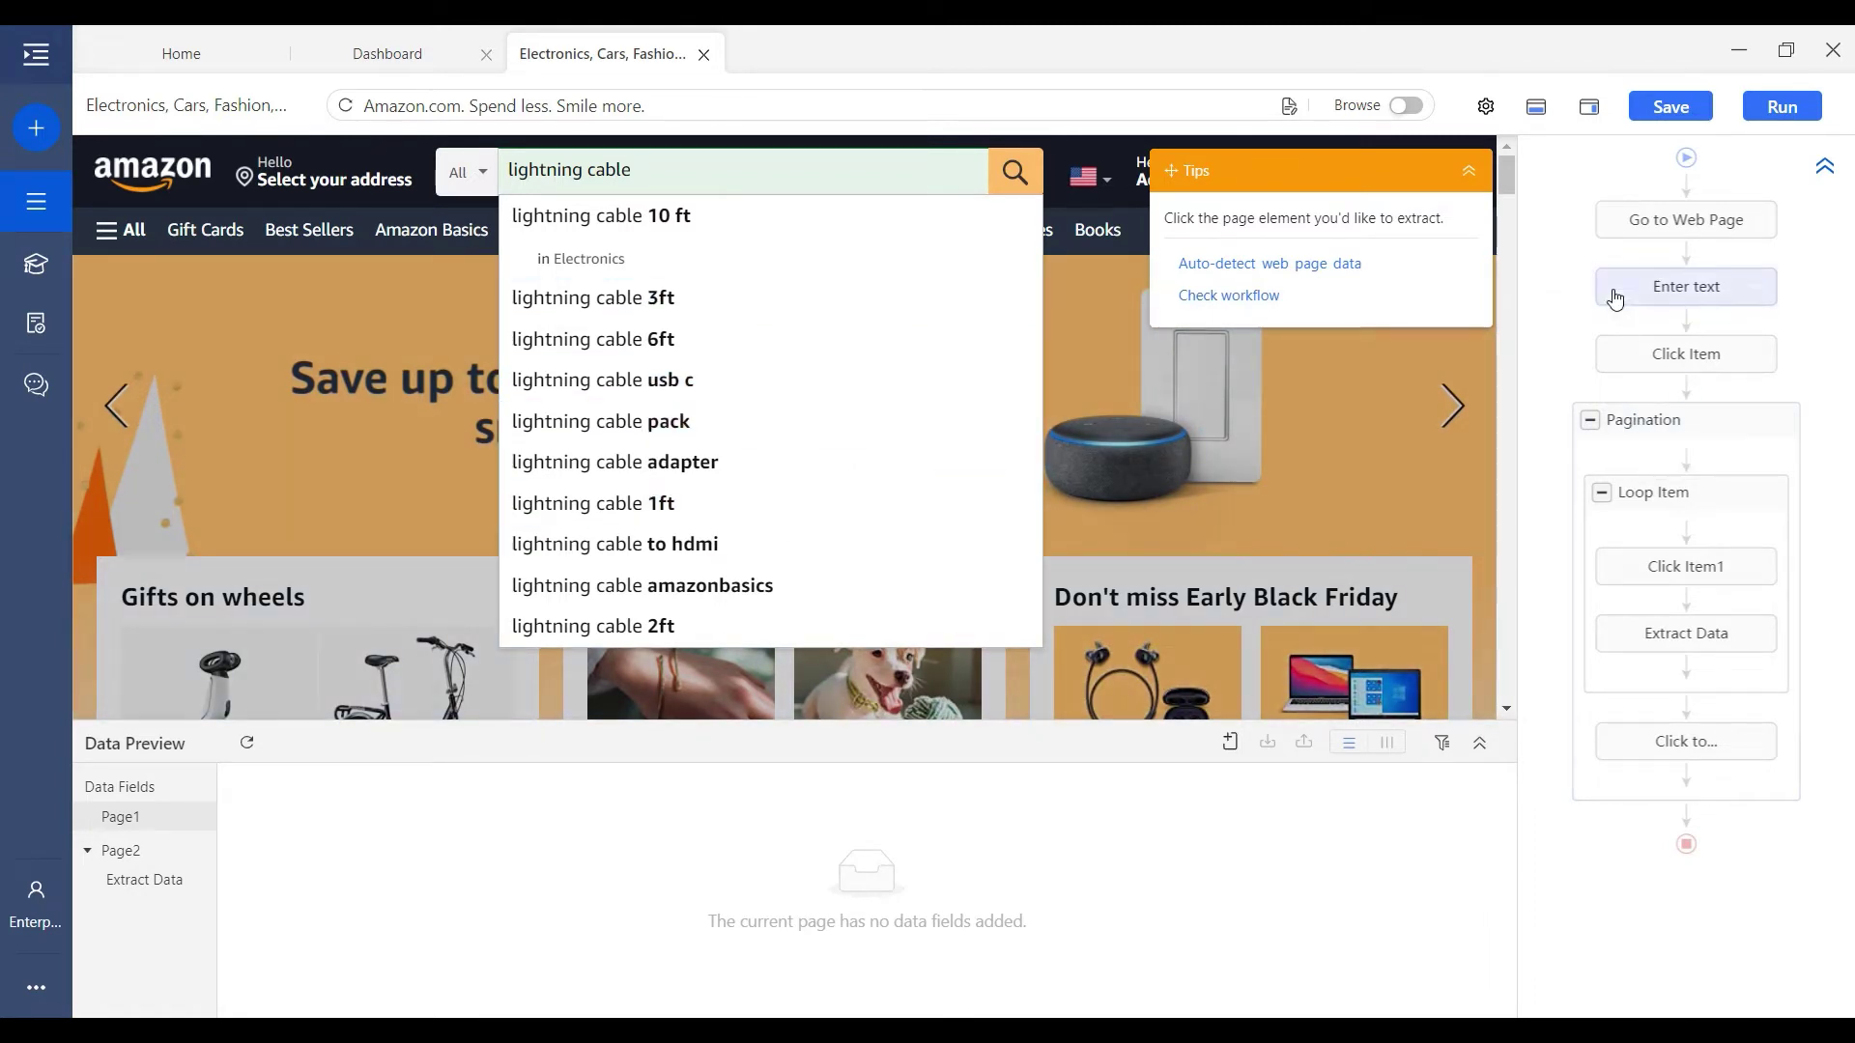
- Run Go to Web Page, Enter text and Click Item in order, and look through the resulting product list
left_click(1670, 235)
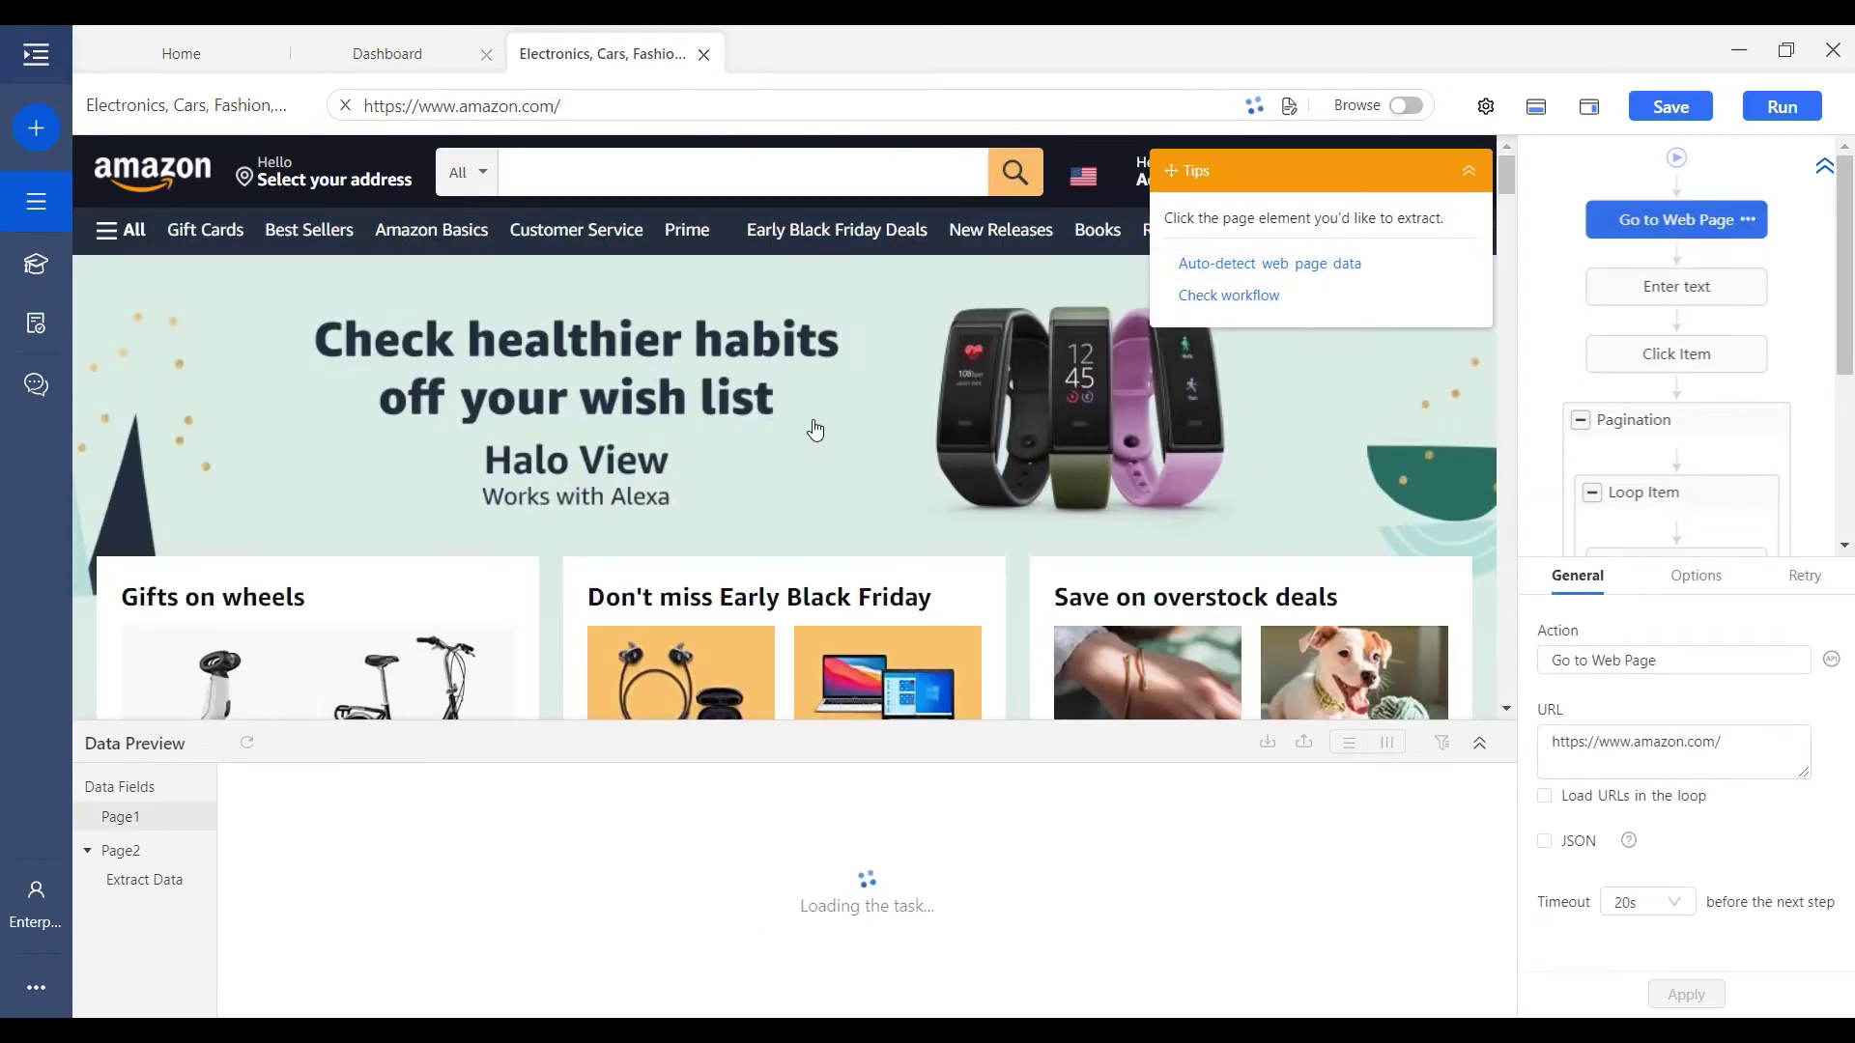
left_click(1657, 286)
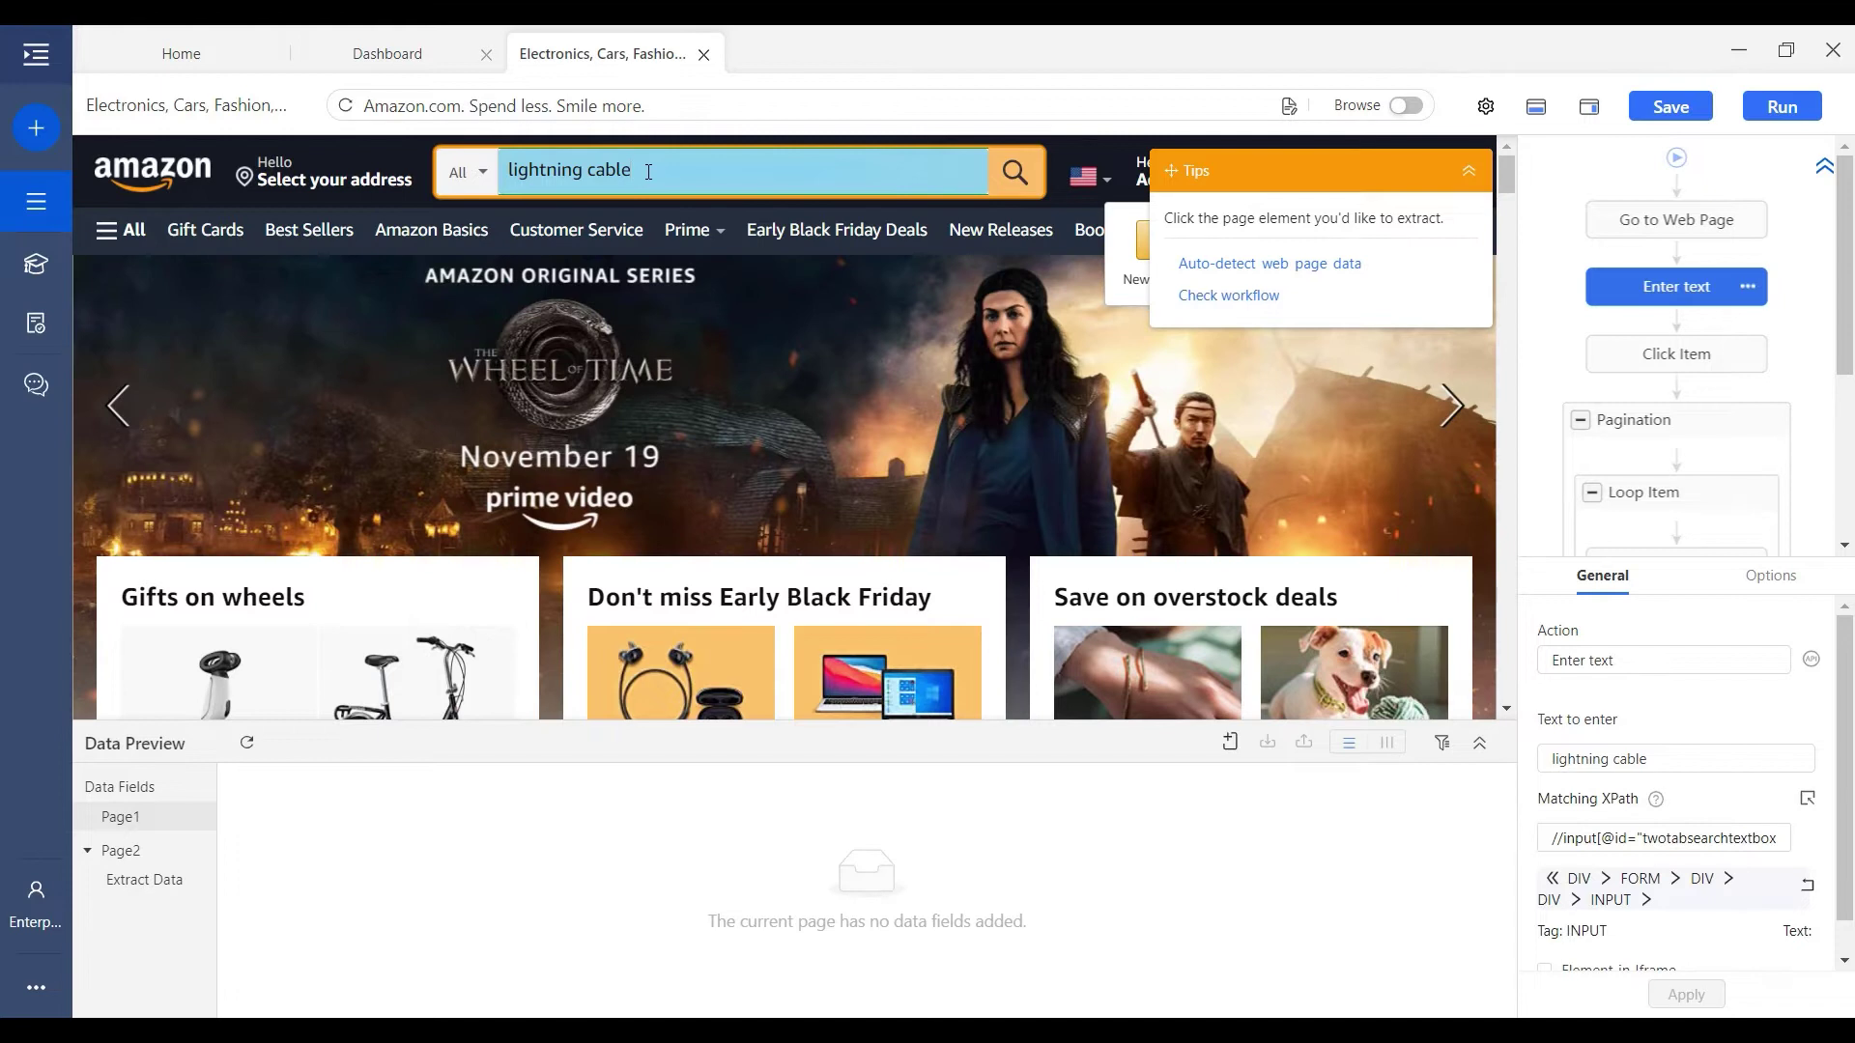
left_click(1656, 356)
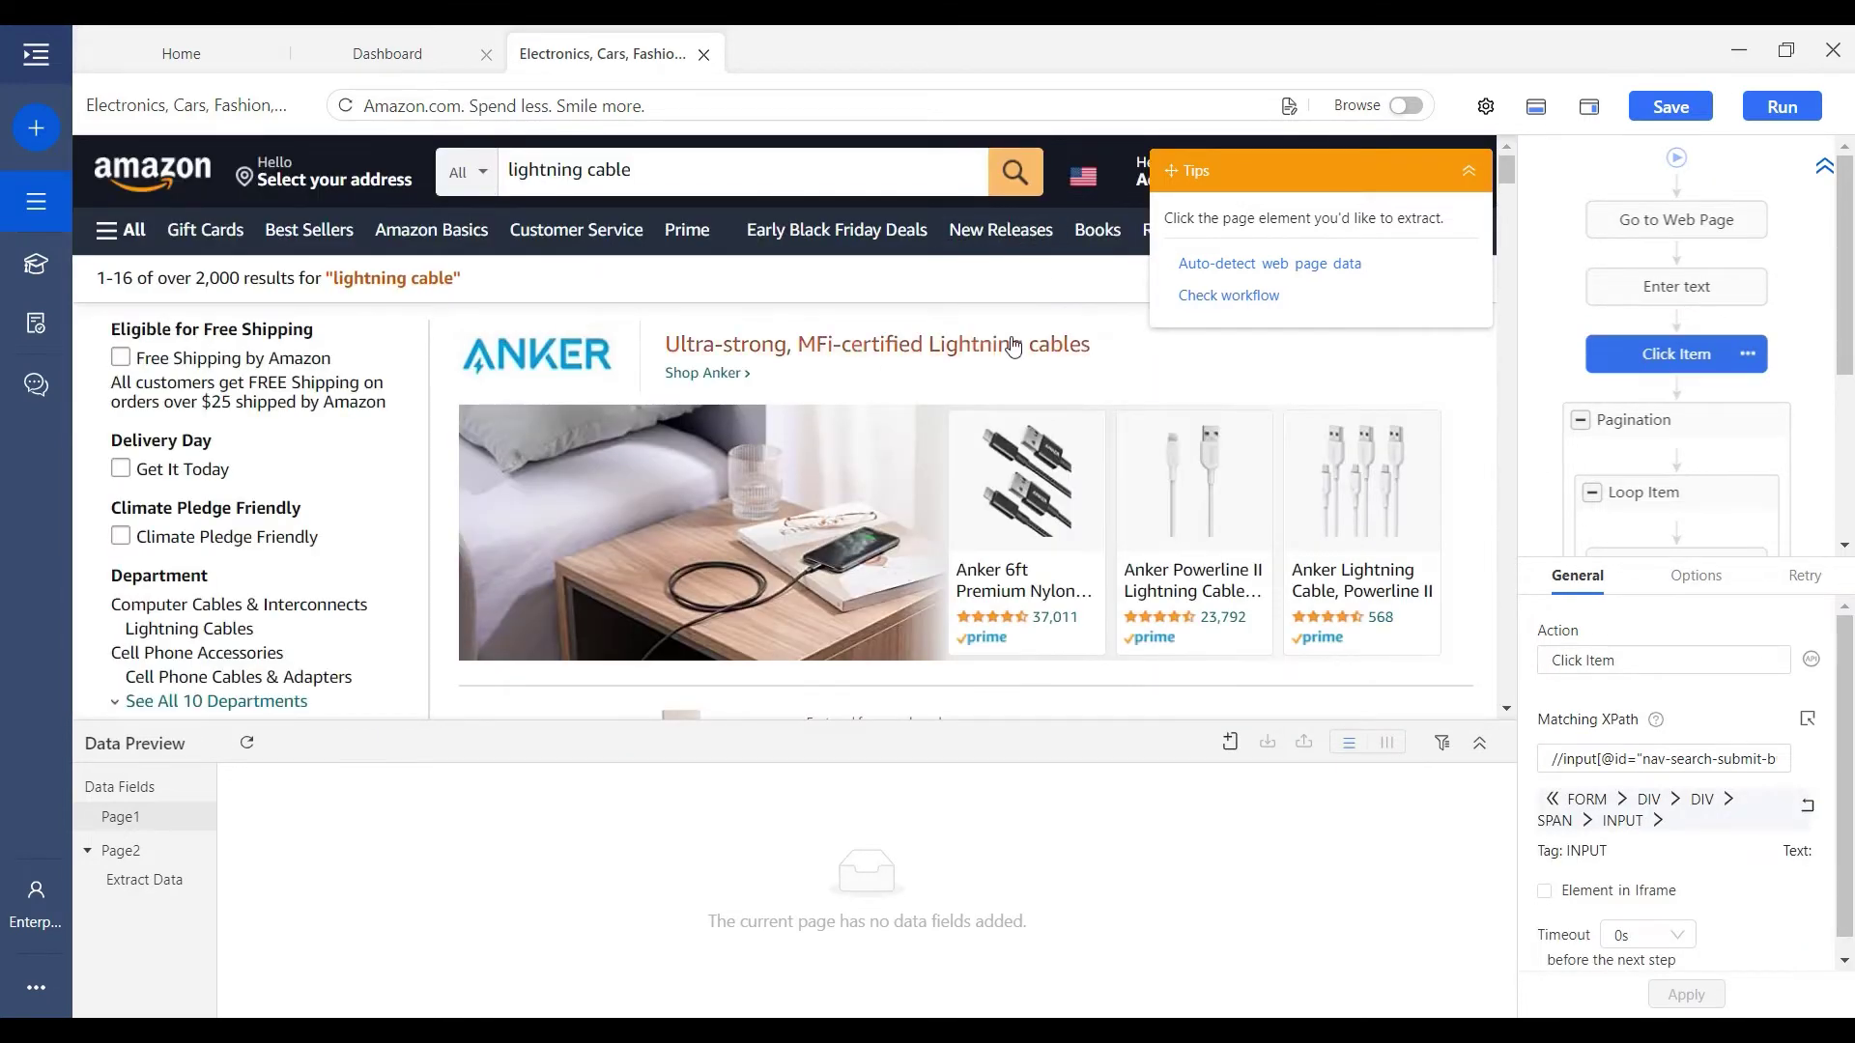
scroll(1109, 497, "down", 6)
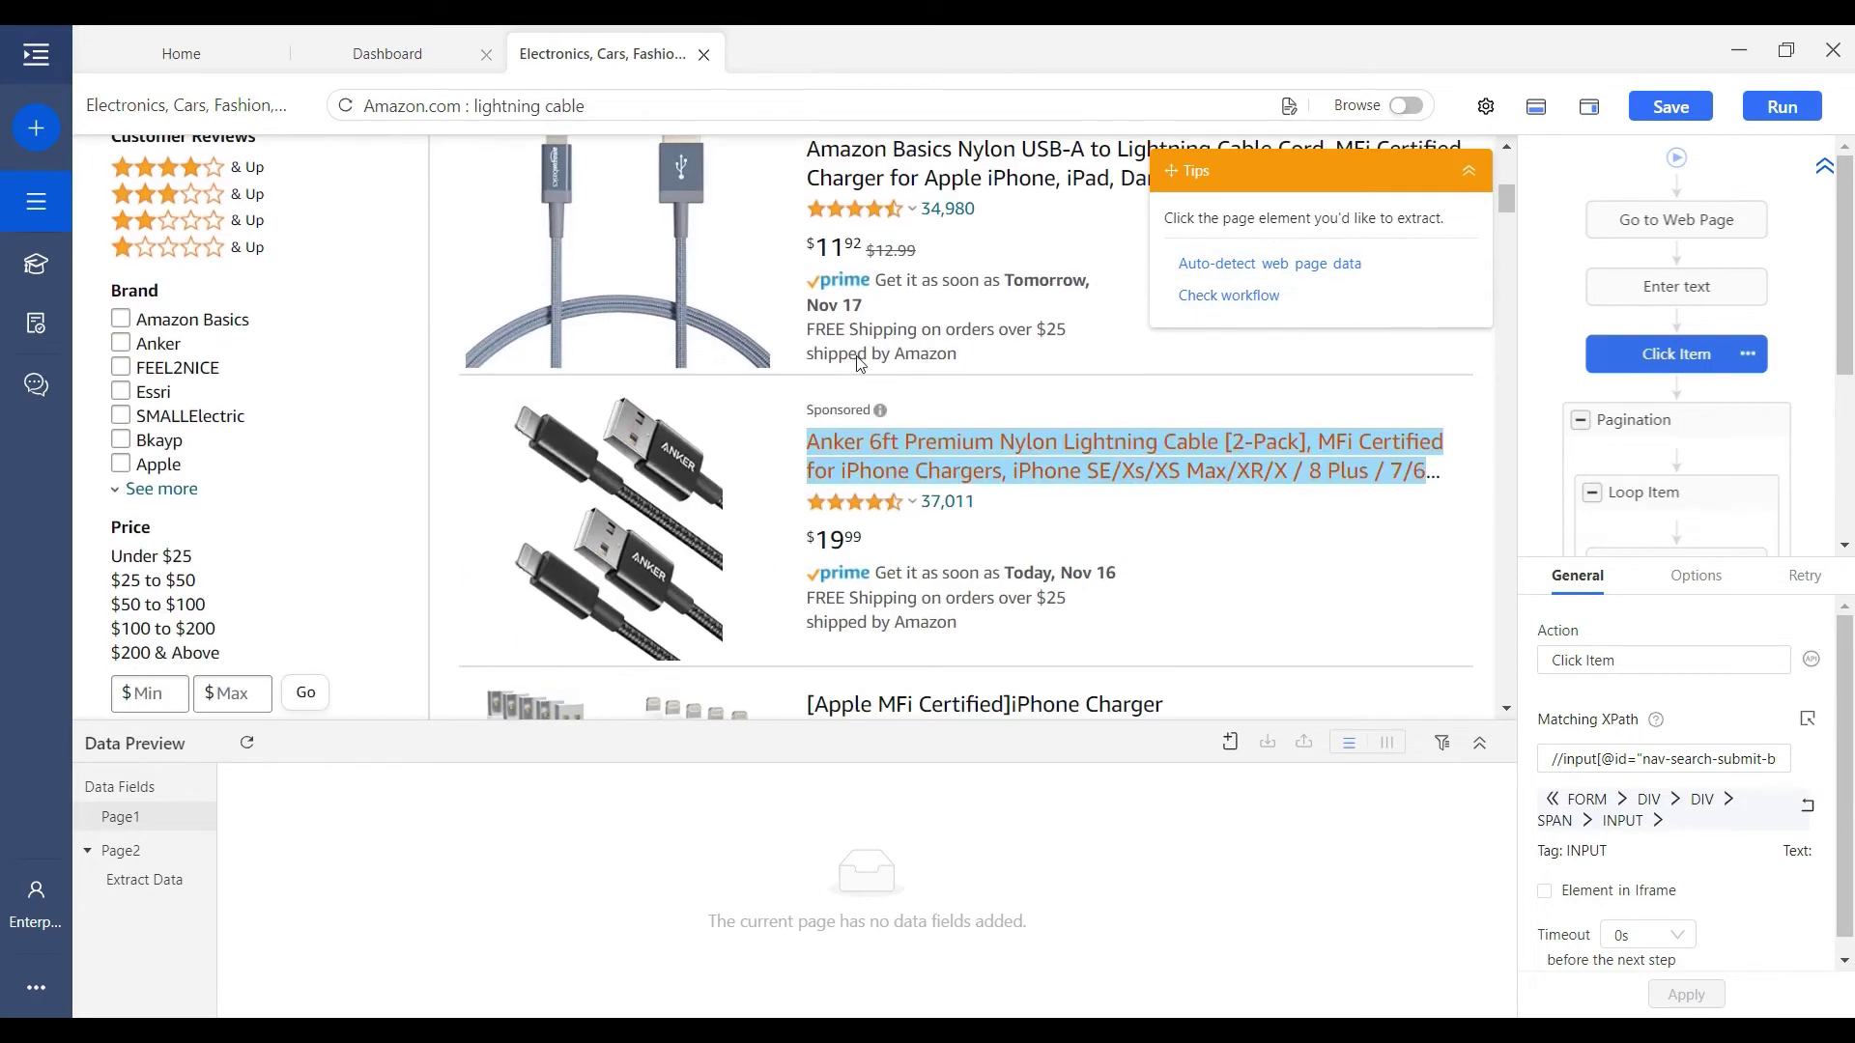
scroll(1046, 526, "down", 2)
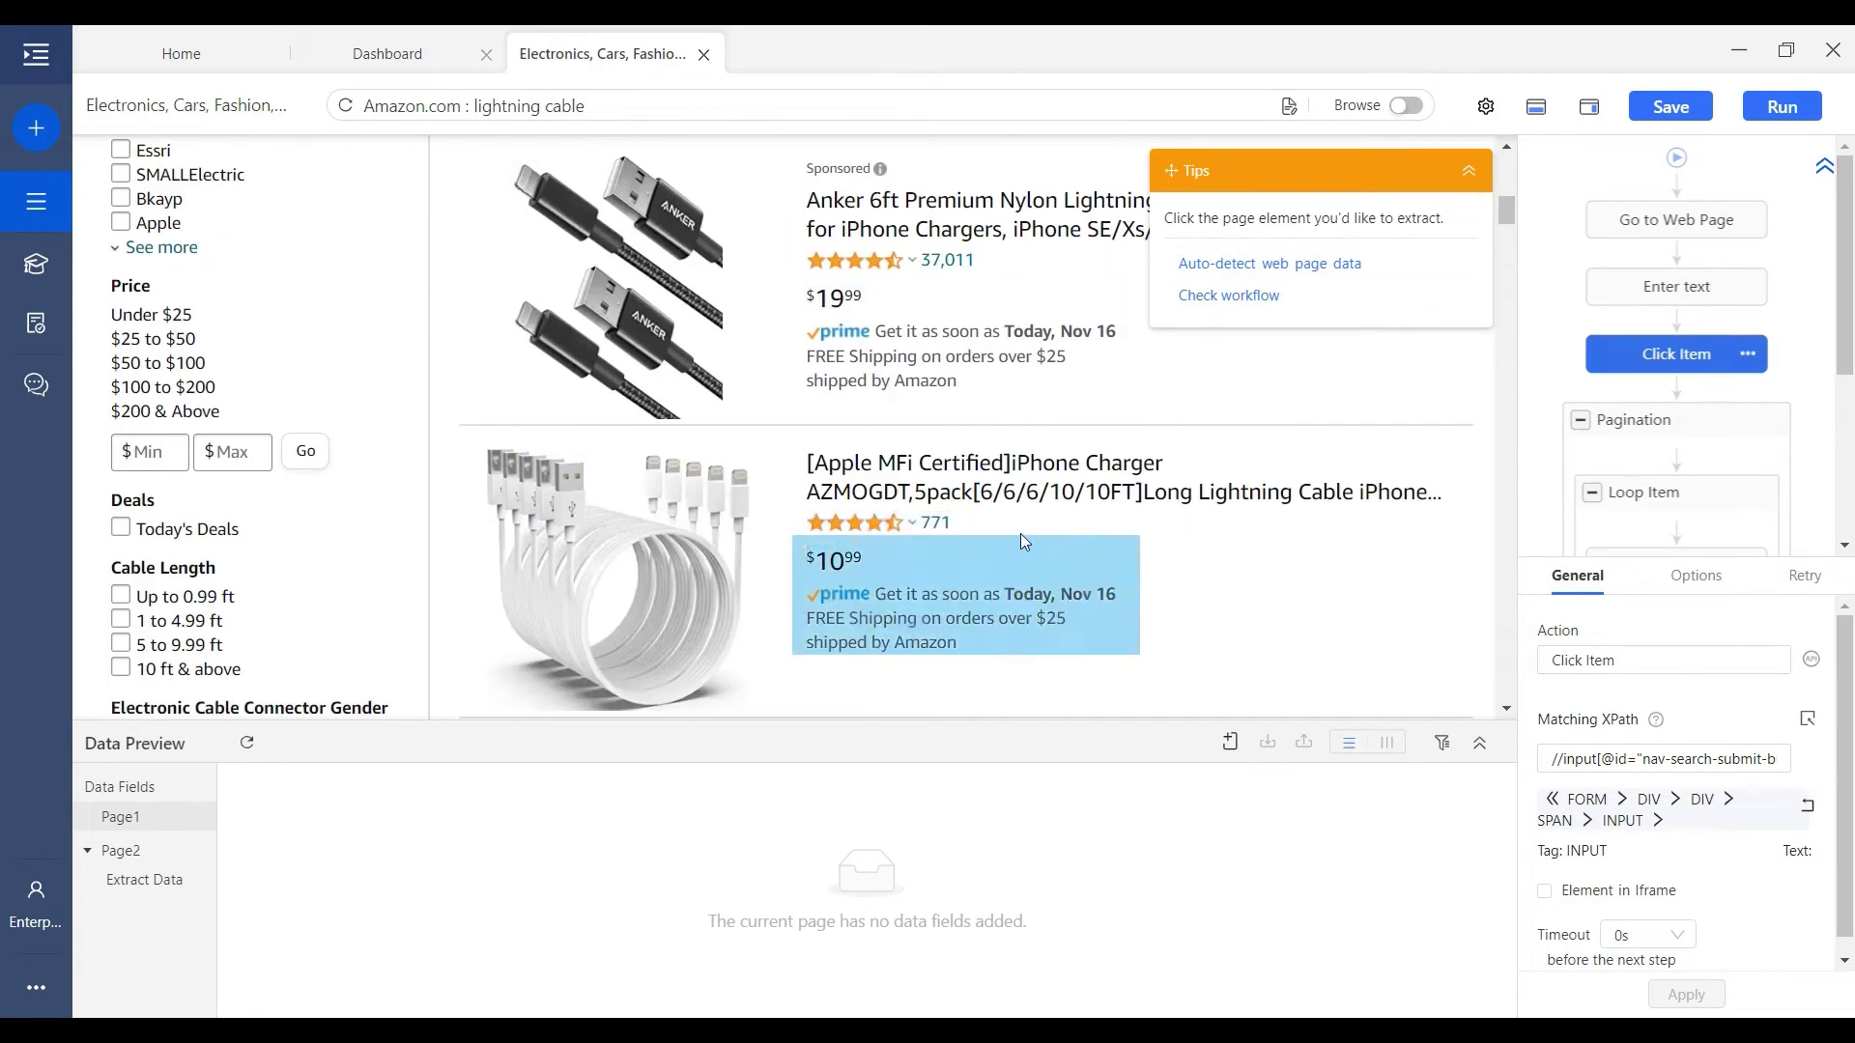
scroll(1022, 534, "up", 2)
- Select the Loop Item inside Pagination and check which product titles it matches throughout the search results
scroll(1816, 333, "down", 2)
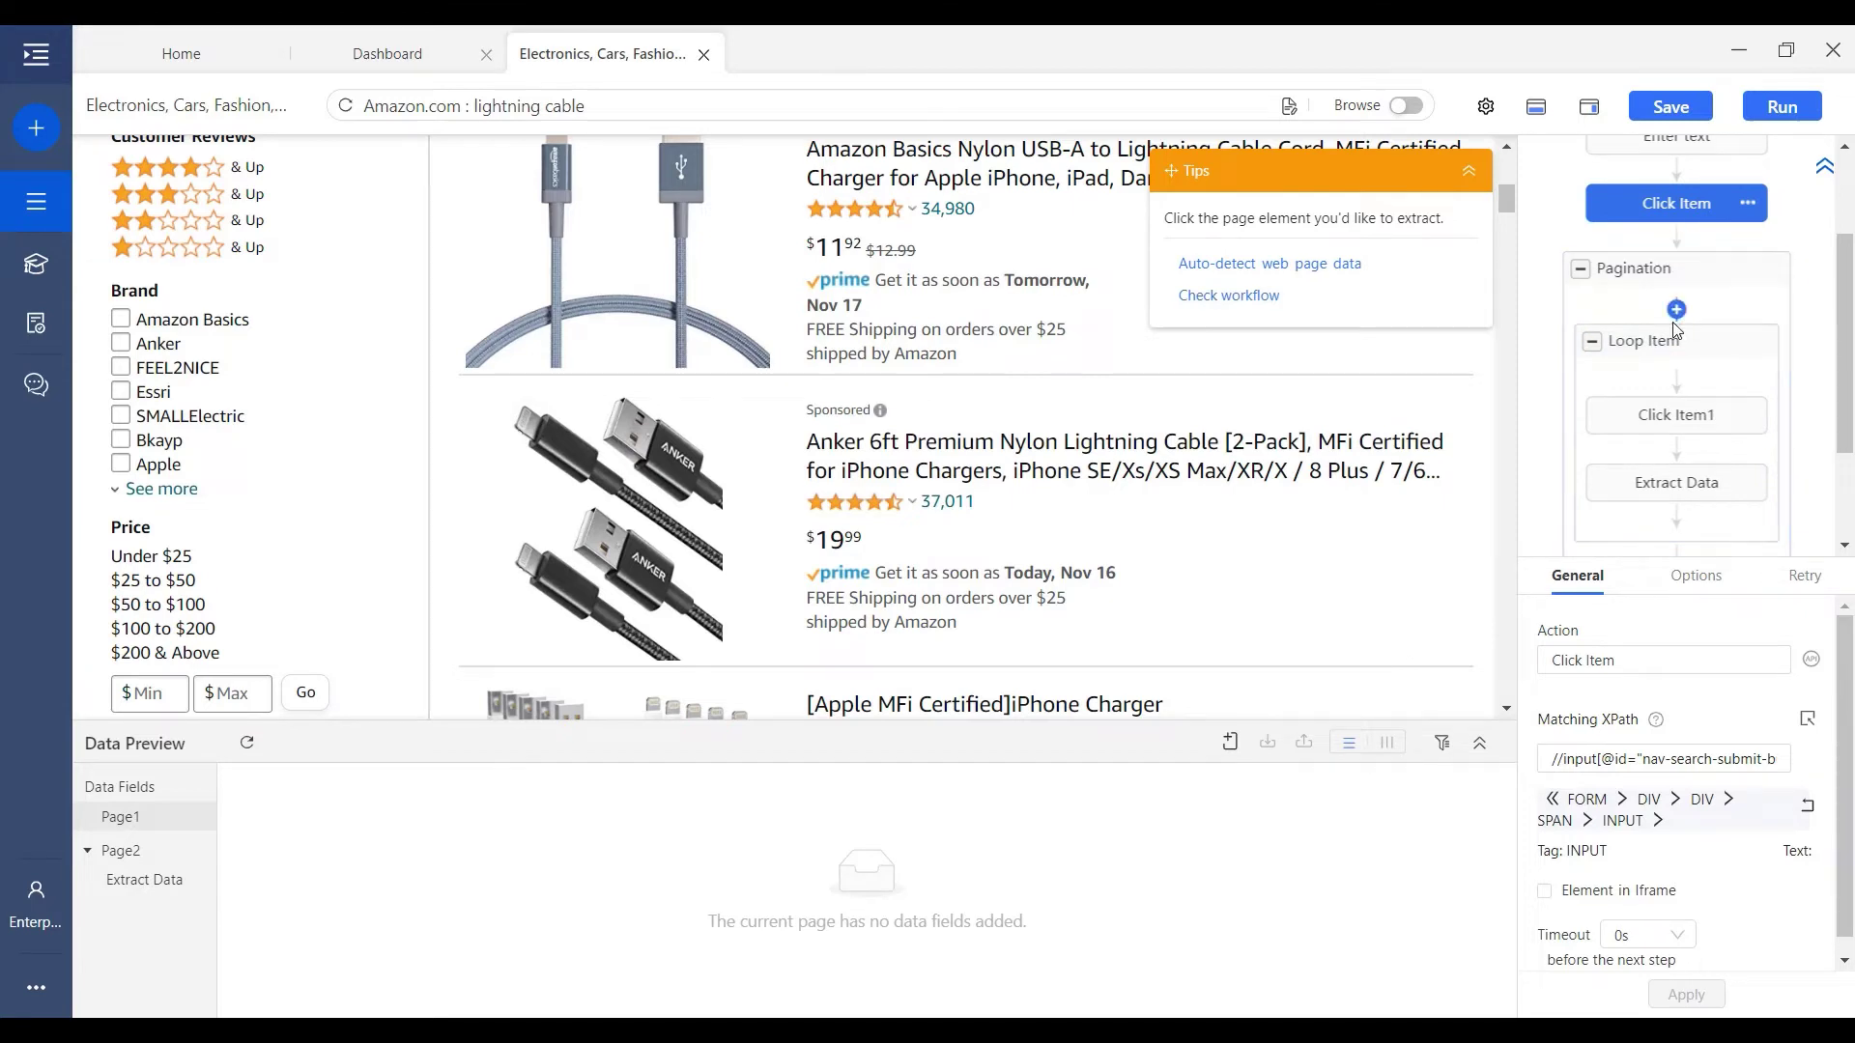
left_click(1677, 344)
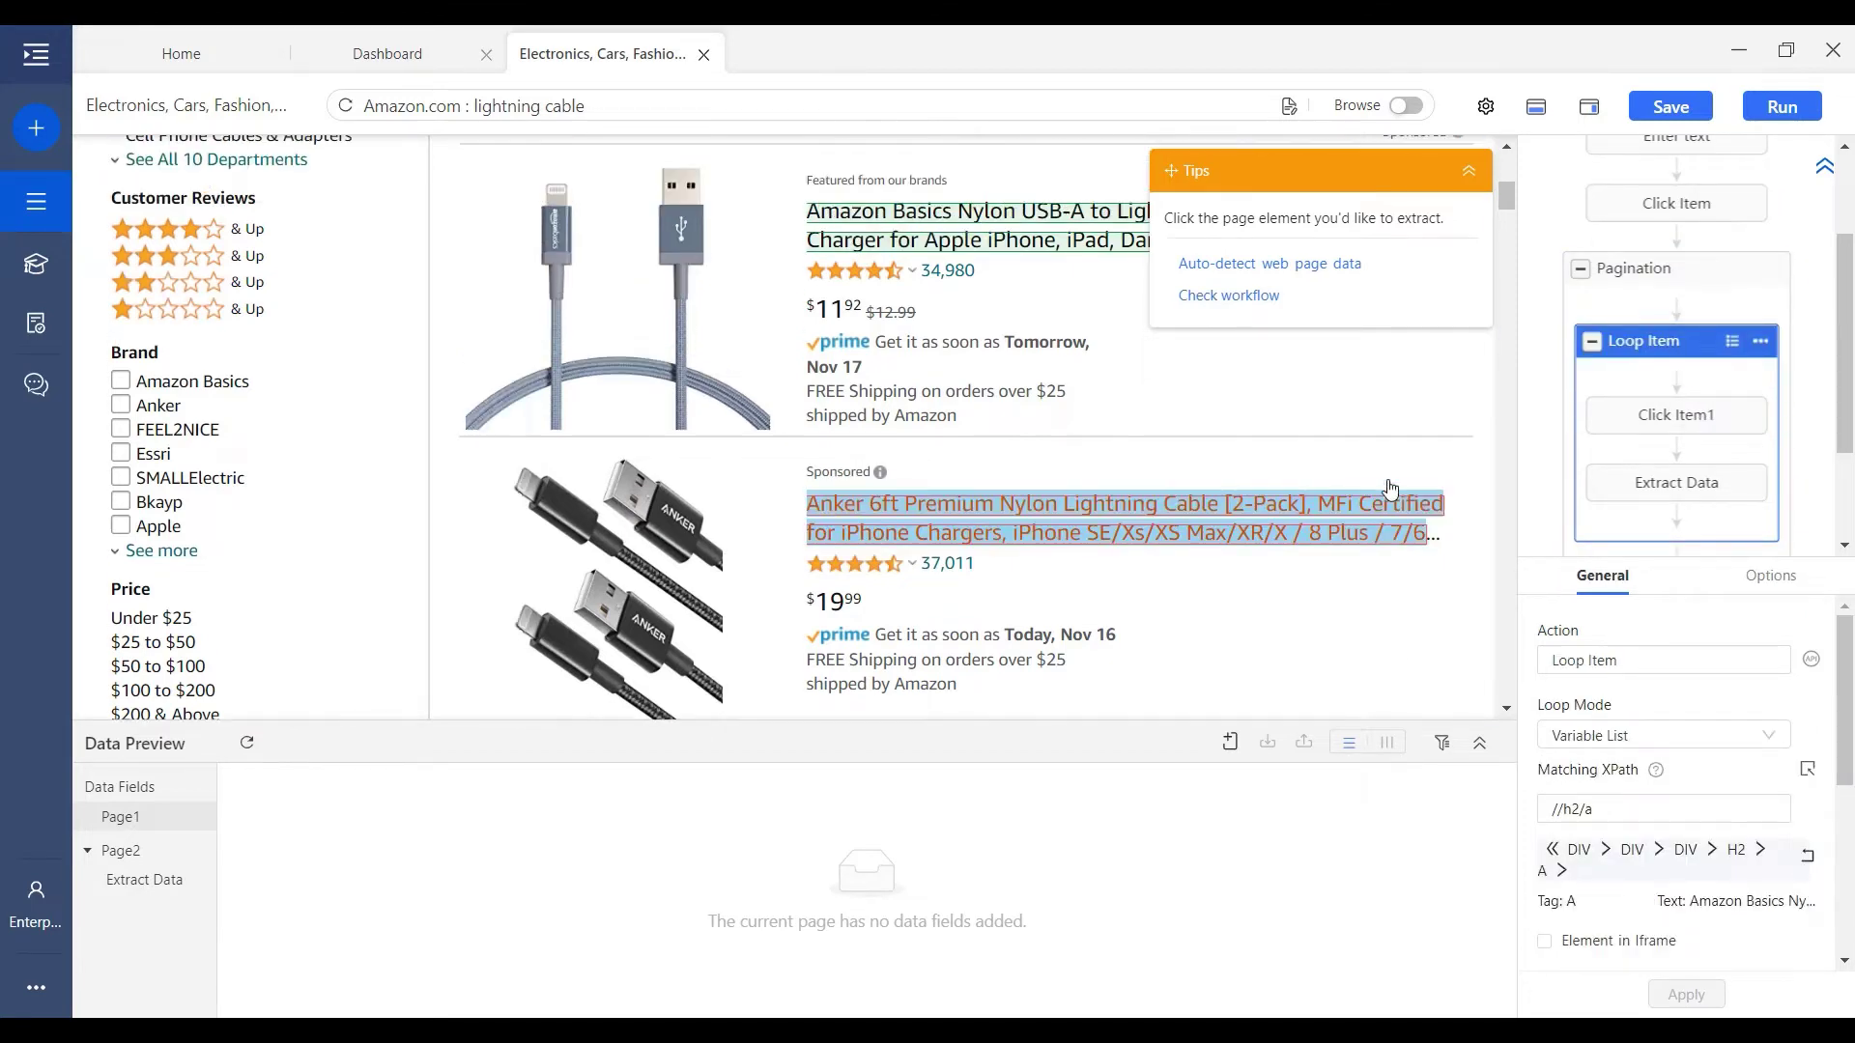
scroll(1381, 490, "up", 2)
scroll(1113, 437, "down", 3)
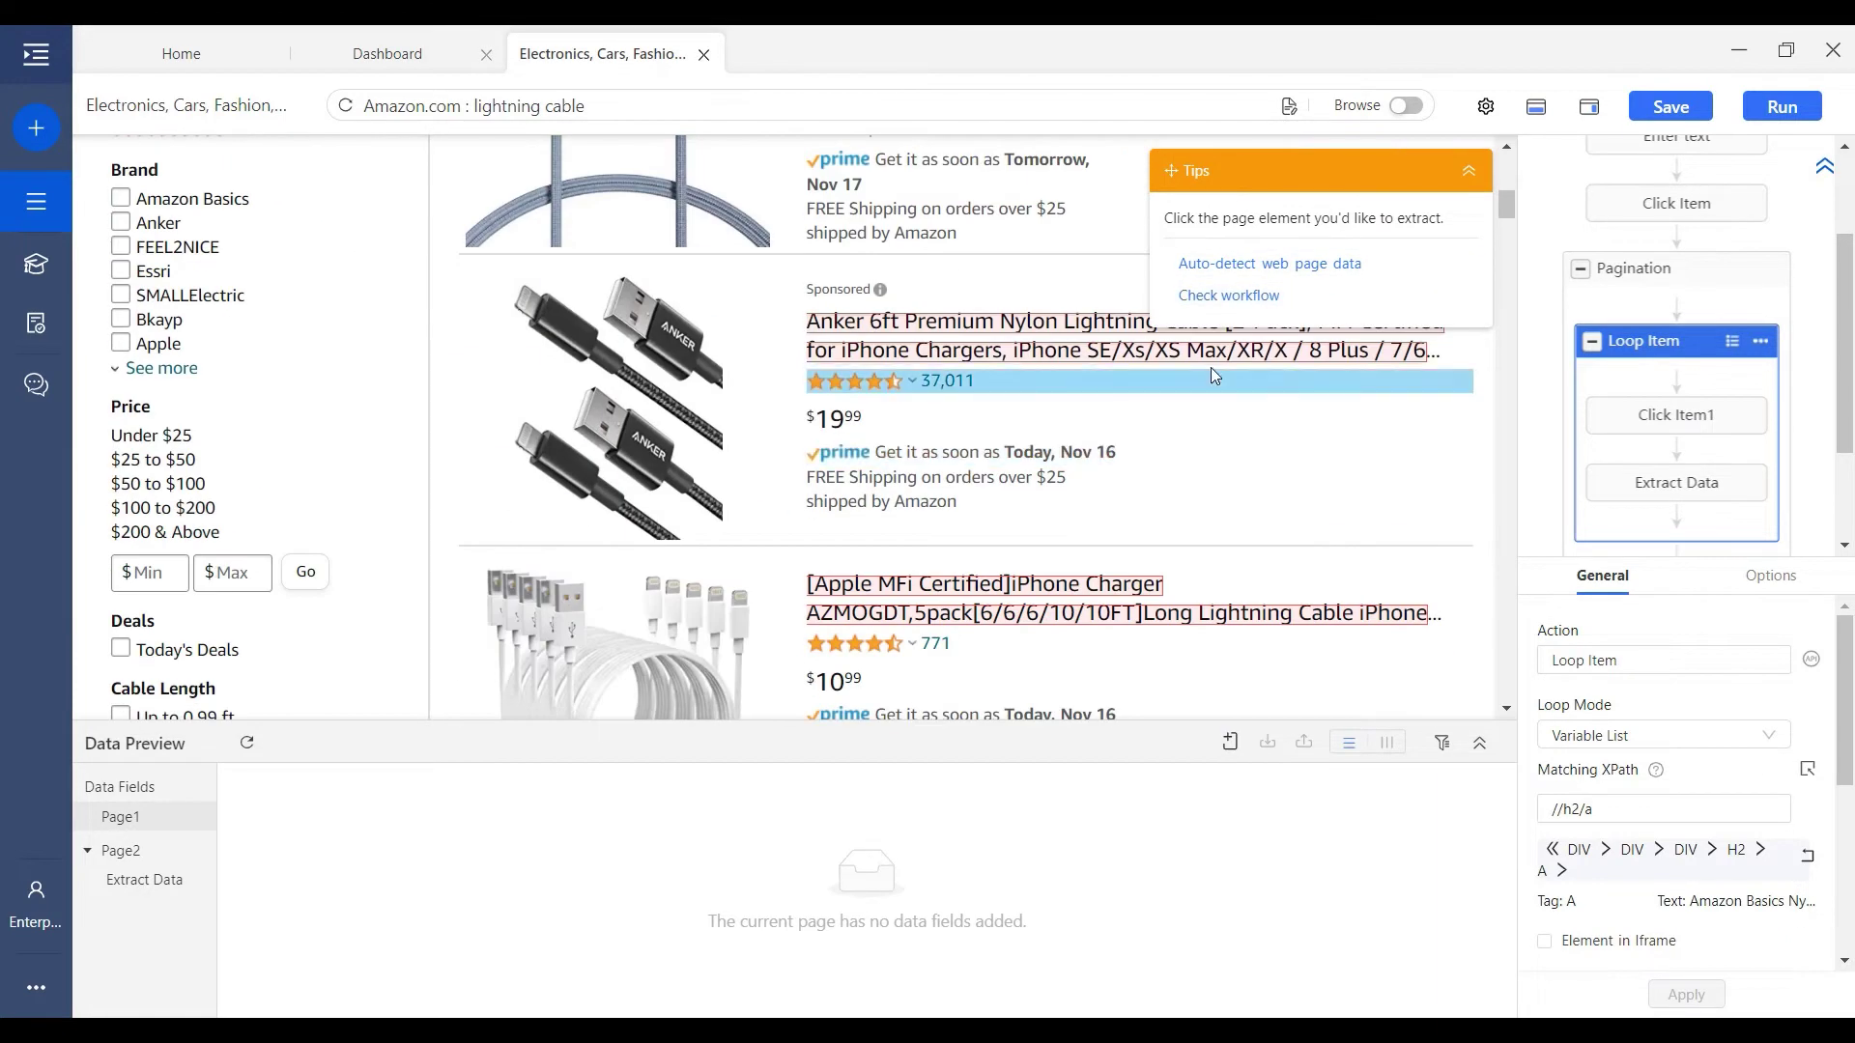
scroll(1191, 479, "down", 2)
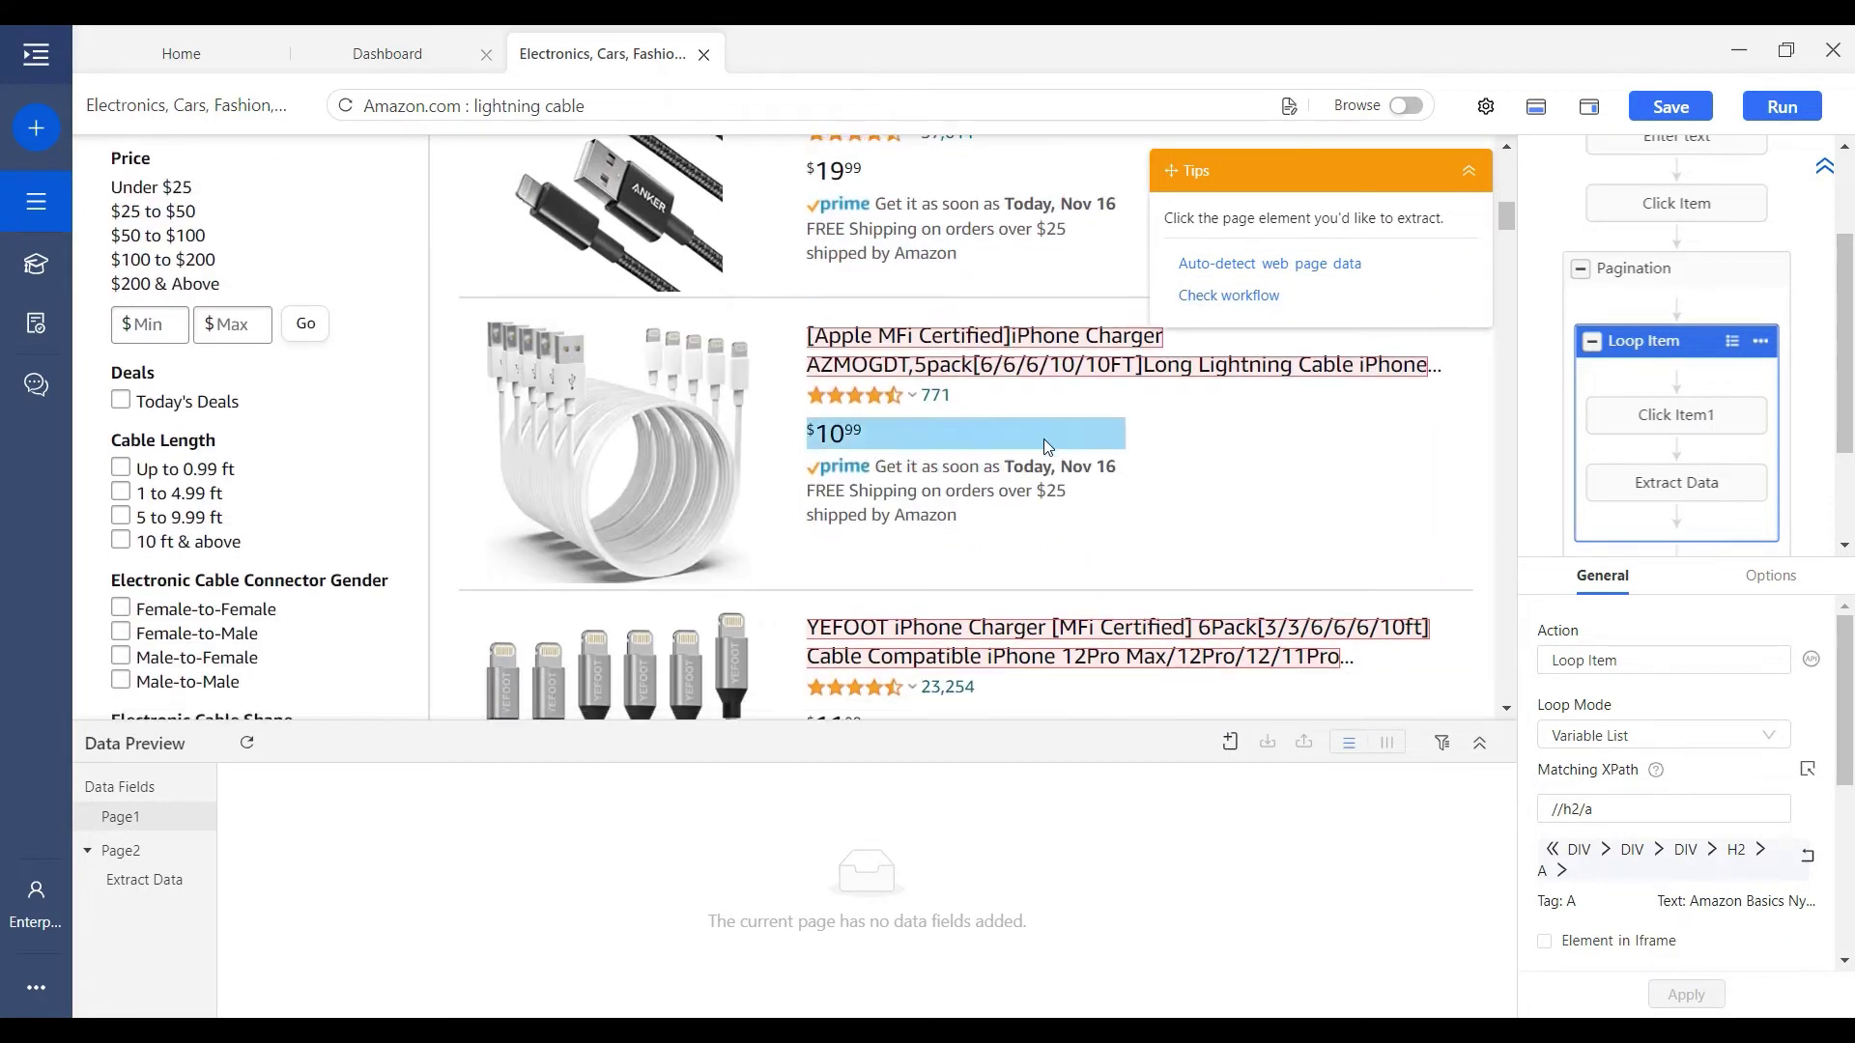
scroll(1043, 439, "down", 8)
scroll(1188, 427, "down", 10)
scroll(1083, 498, "down", 8)
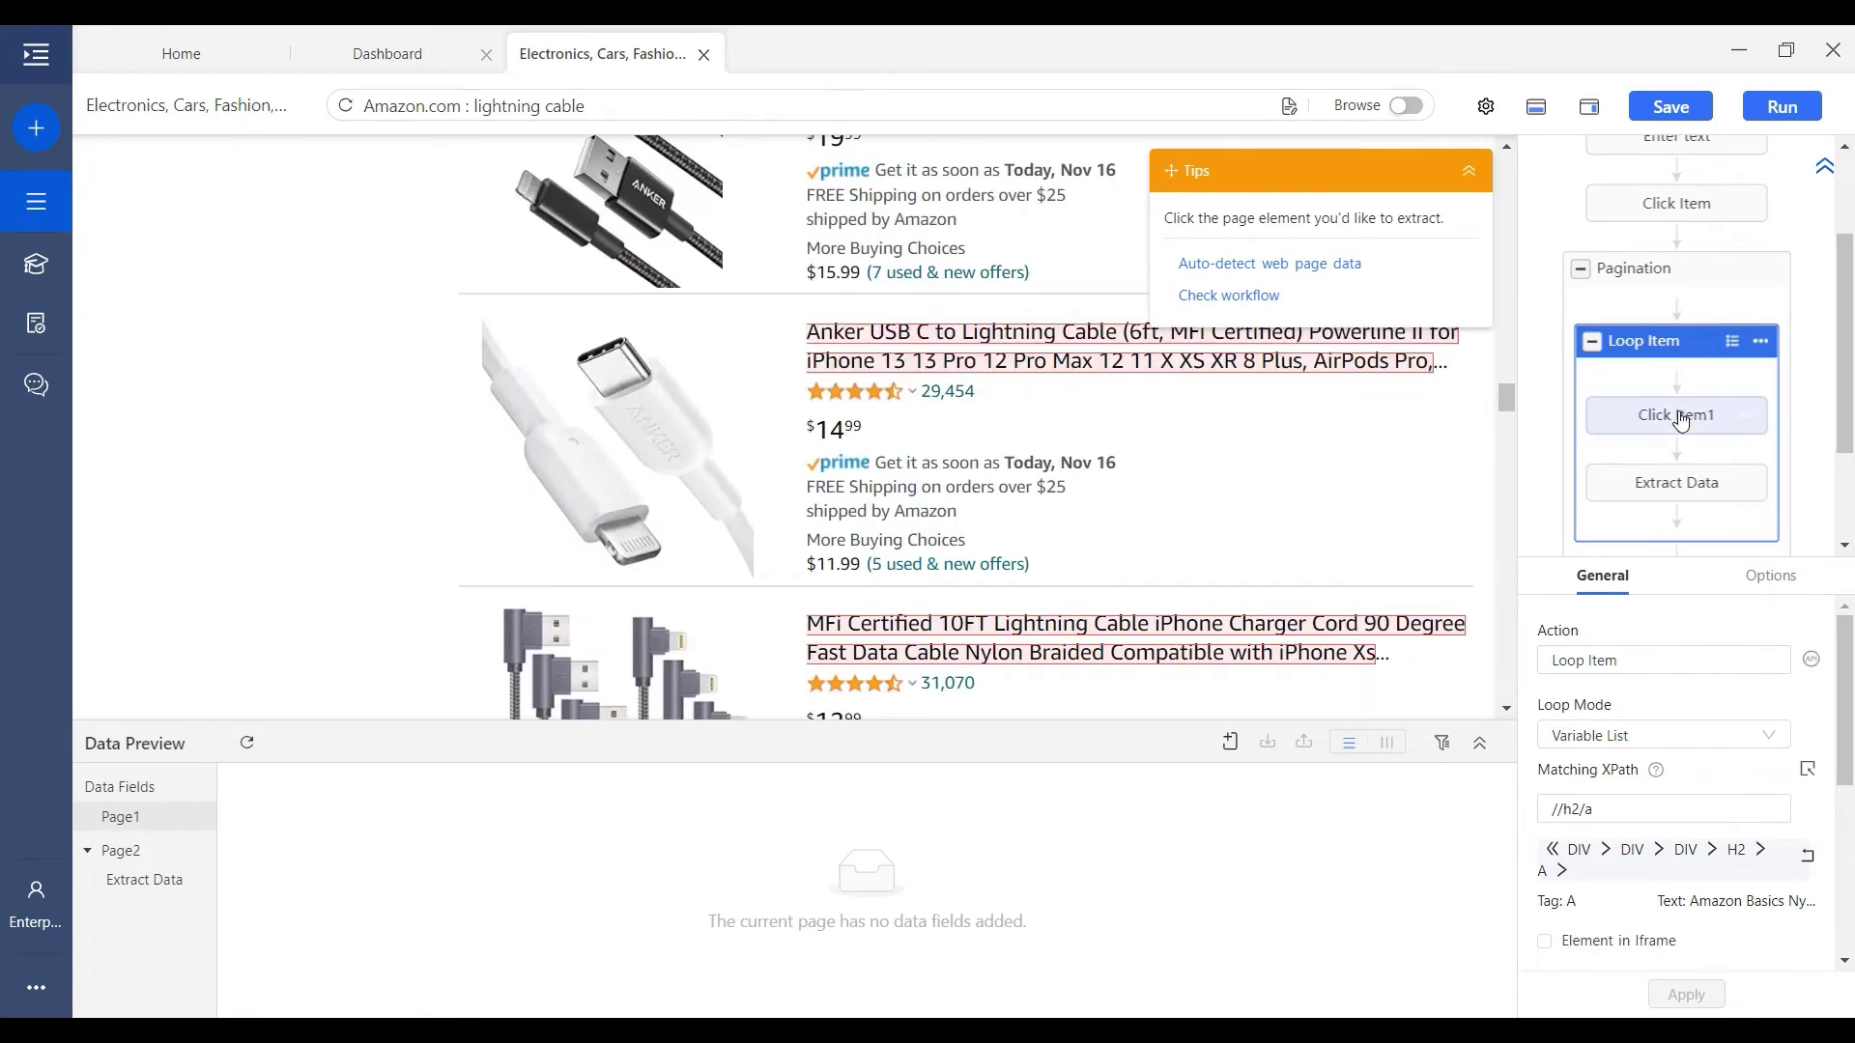
- Run the Click Item1 action inside the Loop Item to open the first product's detail page
left_click(1678, 418)
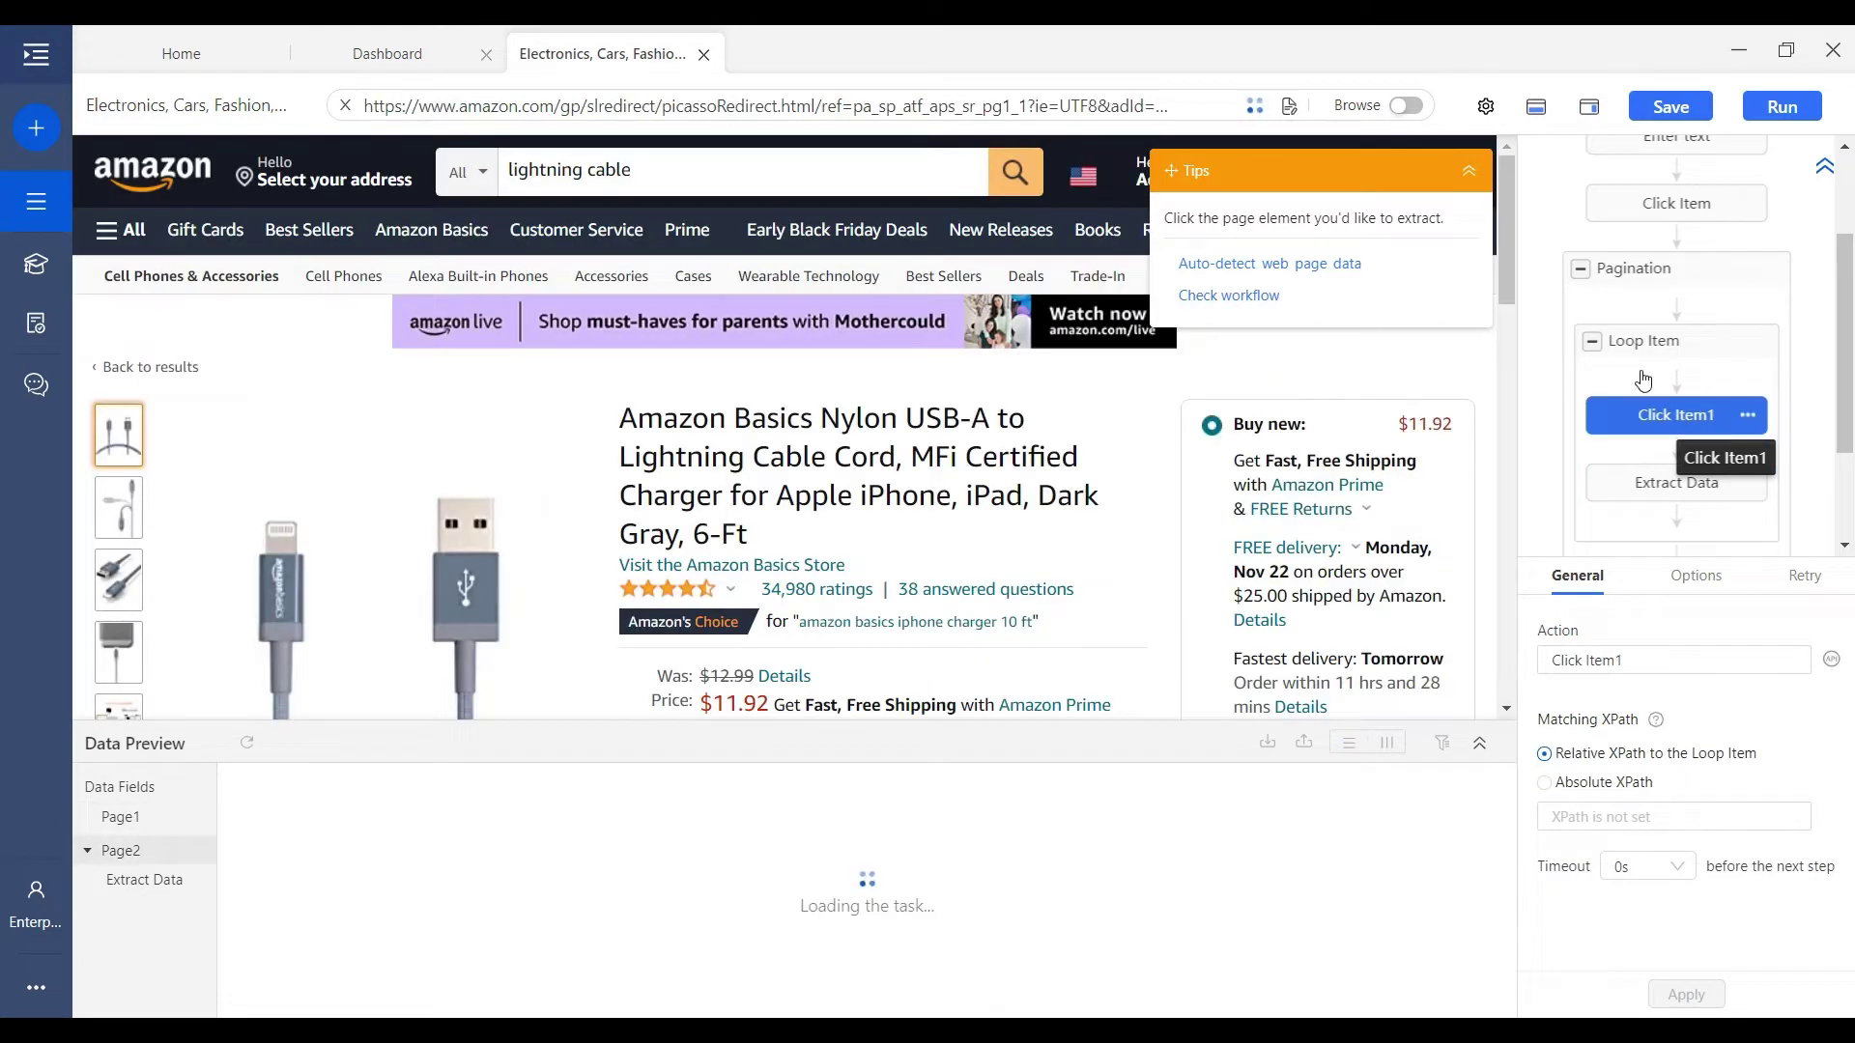
- Look through the first product's detail page and run the Extract Data action on it
scroll(1063, 468, "down", 2)
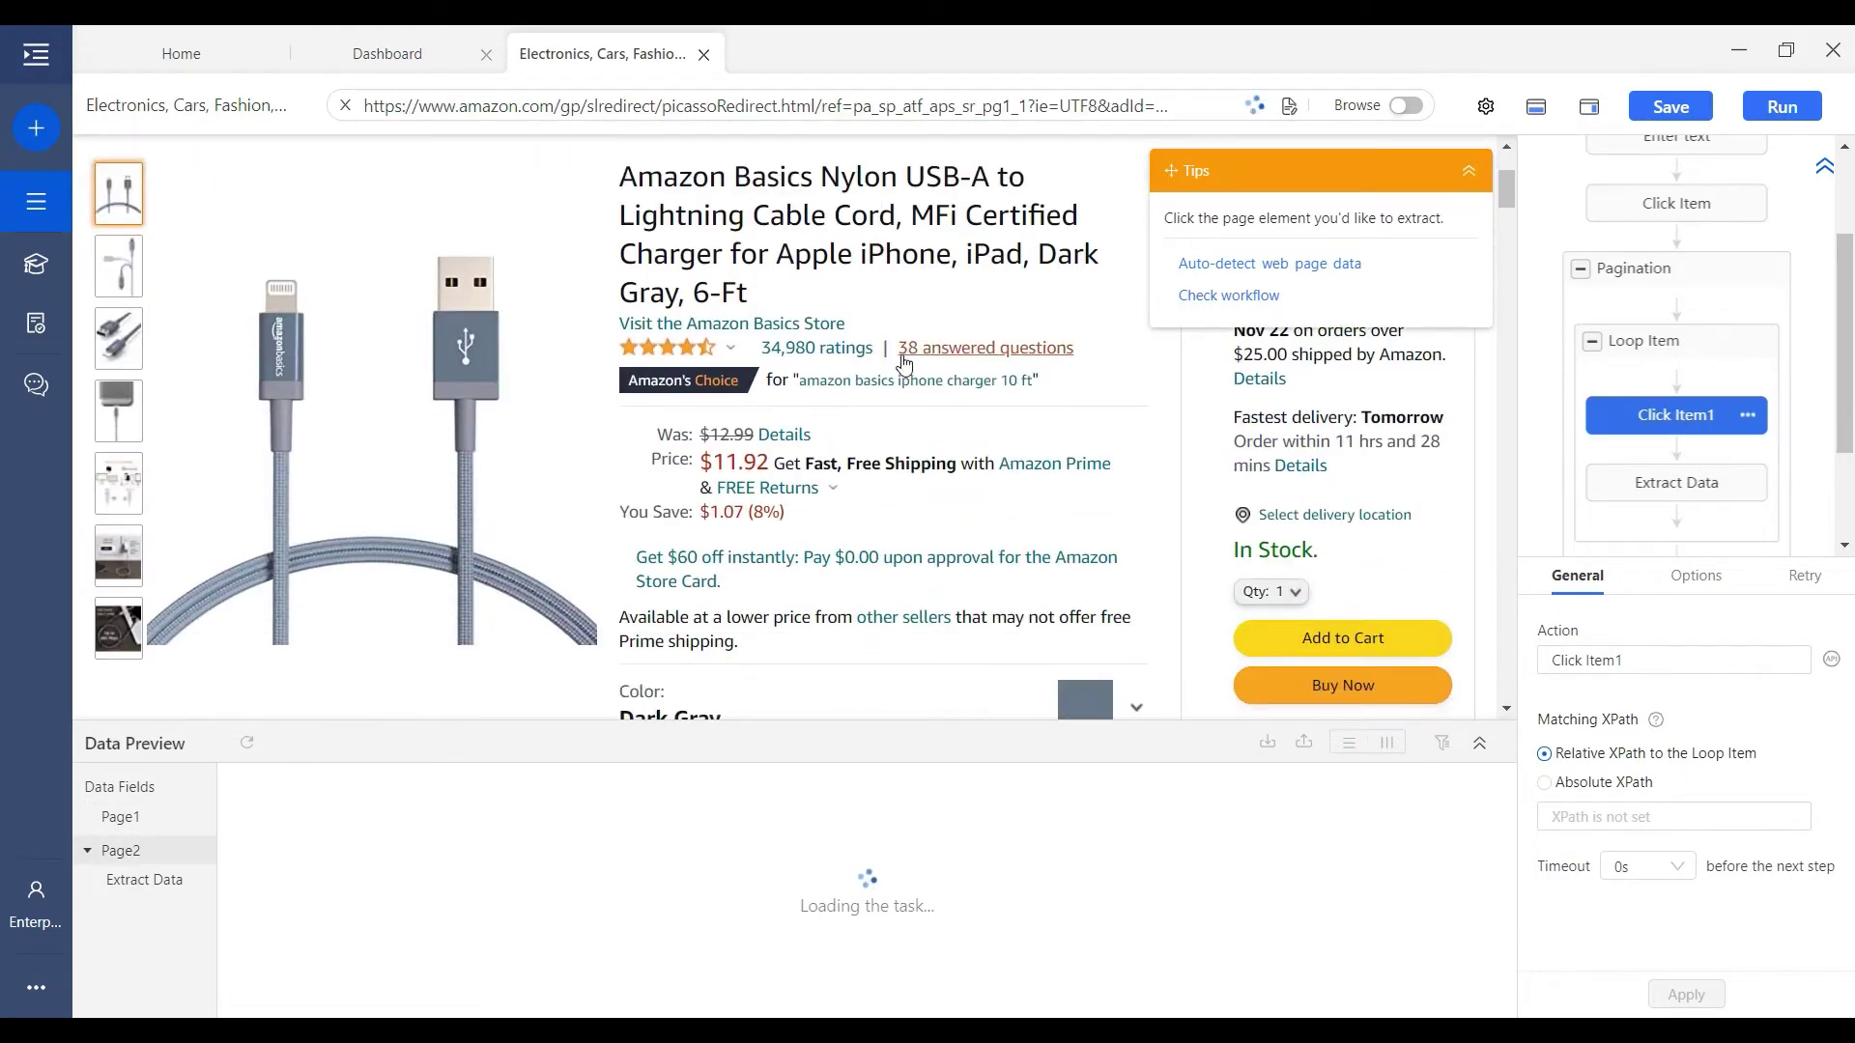
scroll(974, 370, "down", 2)
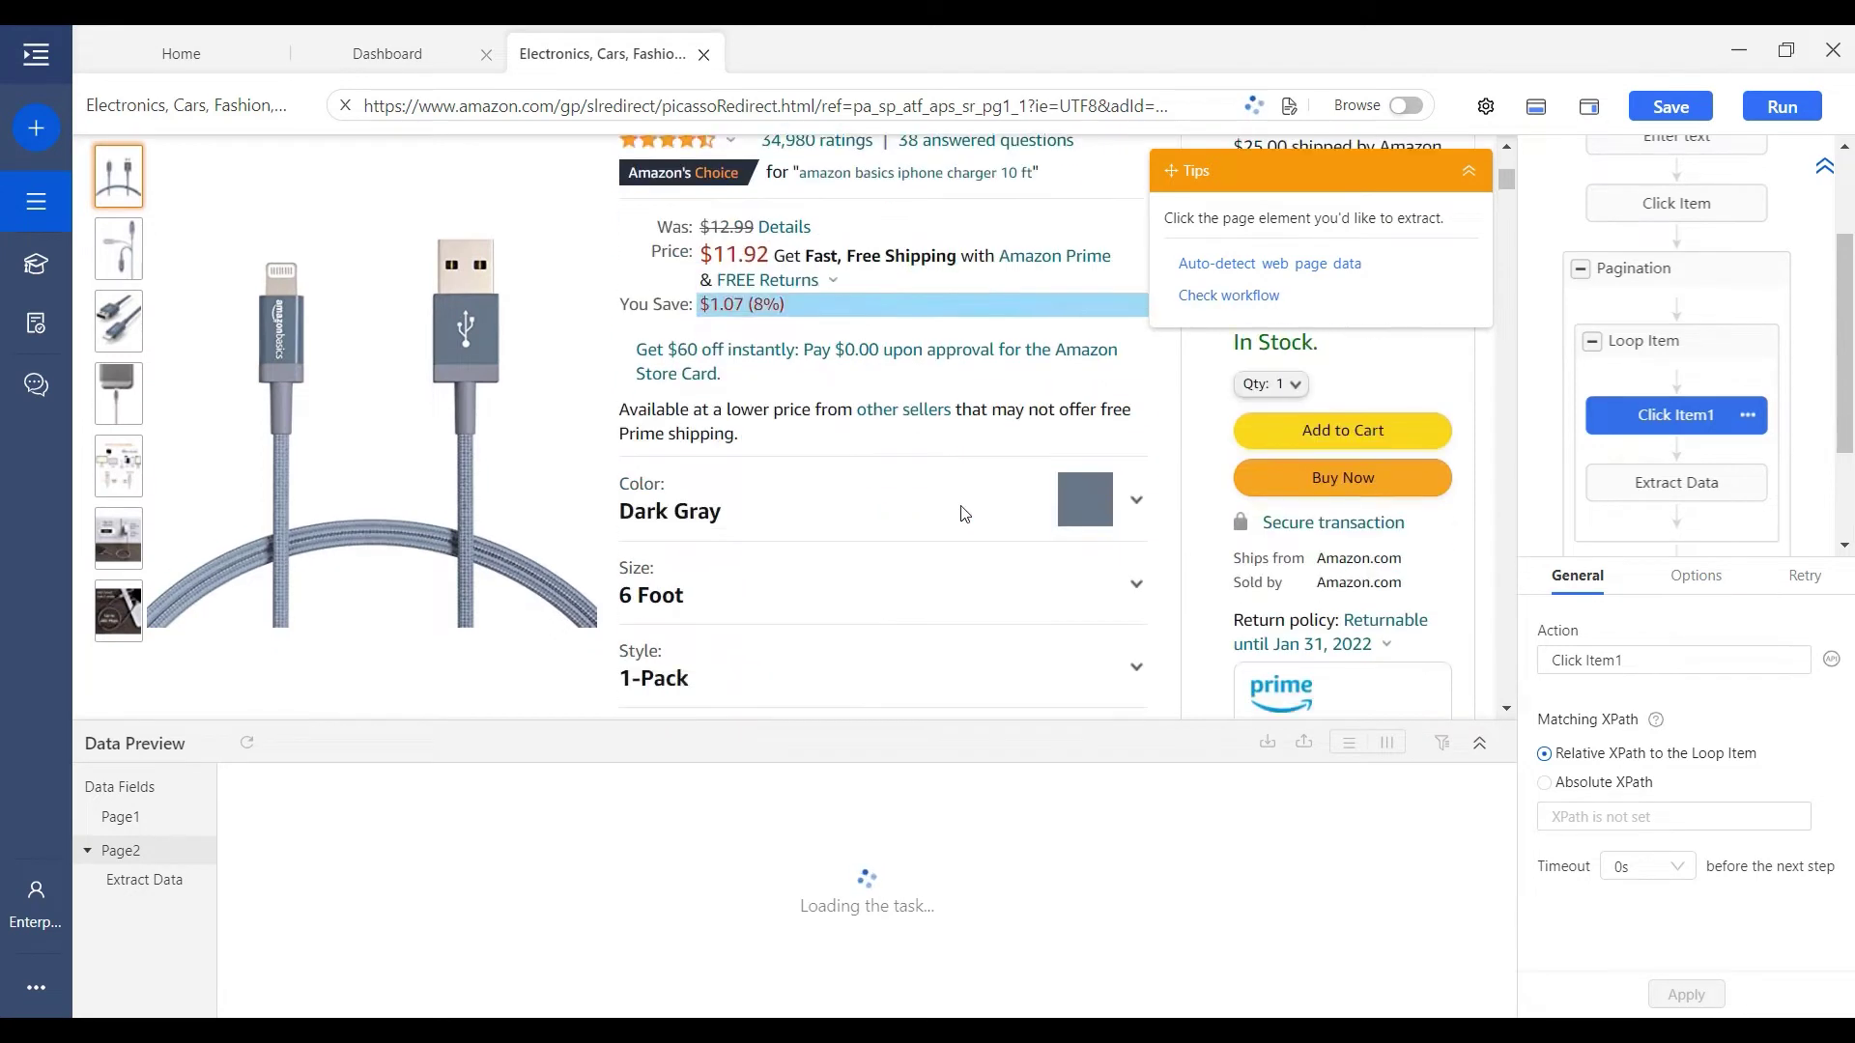
left_click(1683, 494)
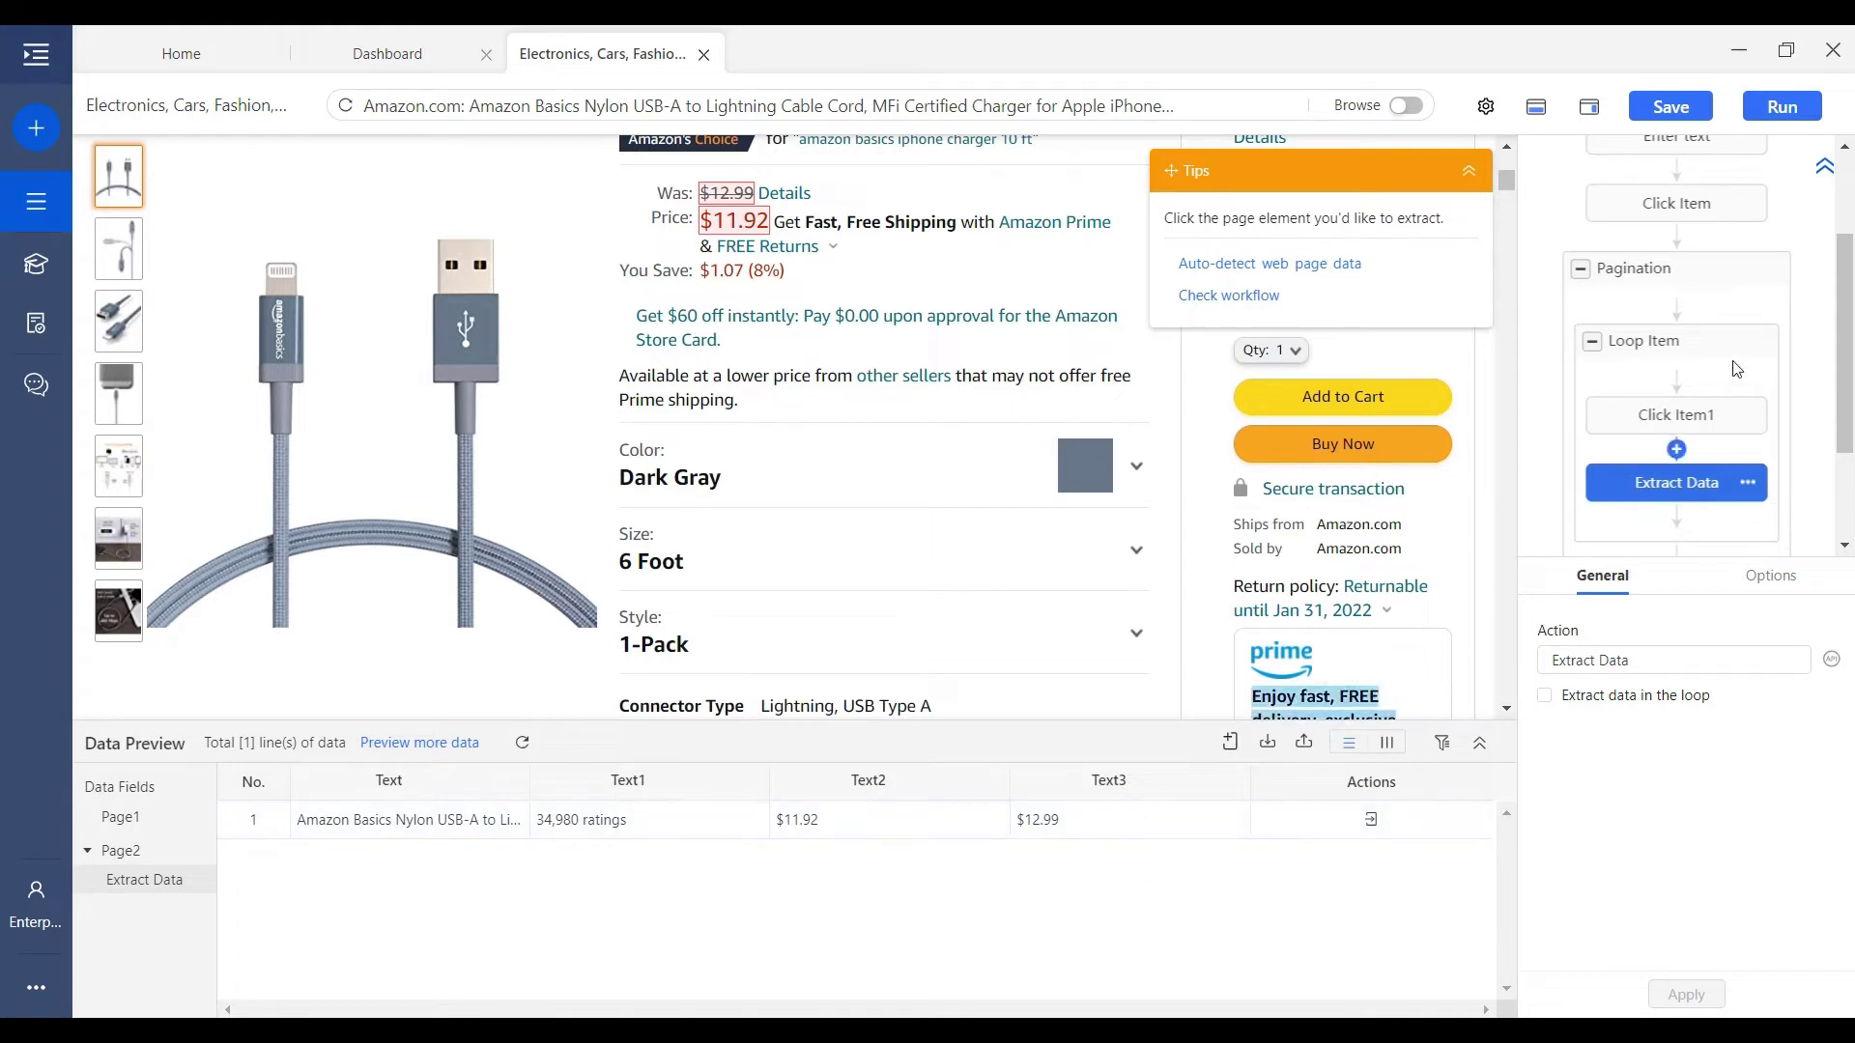
- Run the Click to Paginate action and check the page number at the end of the search results
scroll(1742, 360, "down", 2)
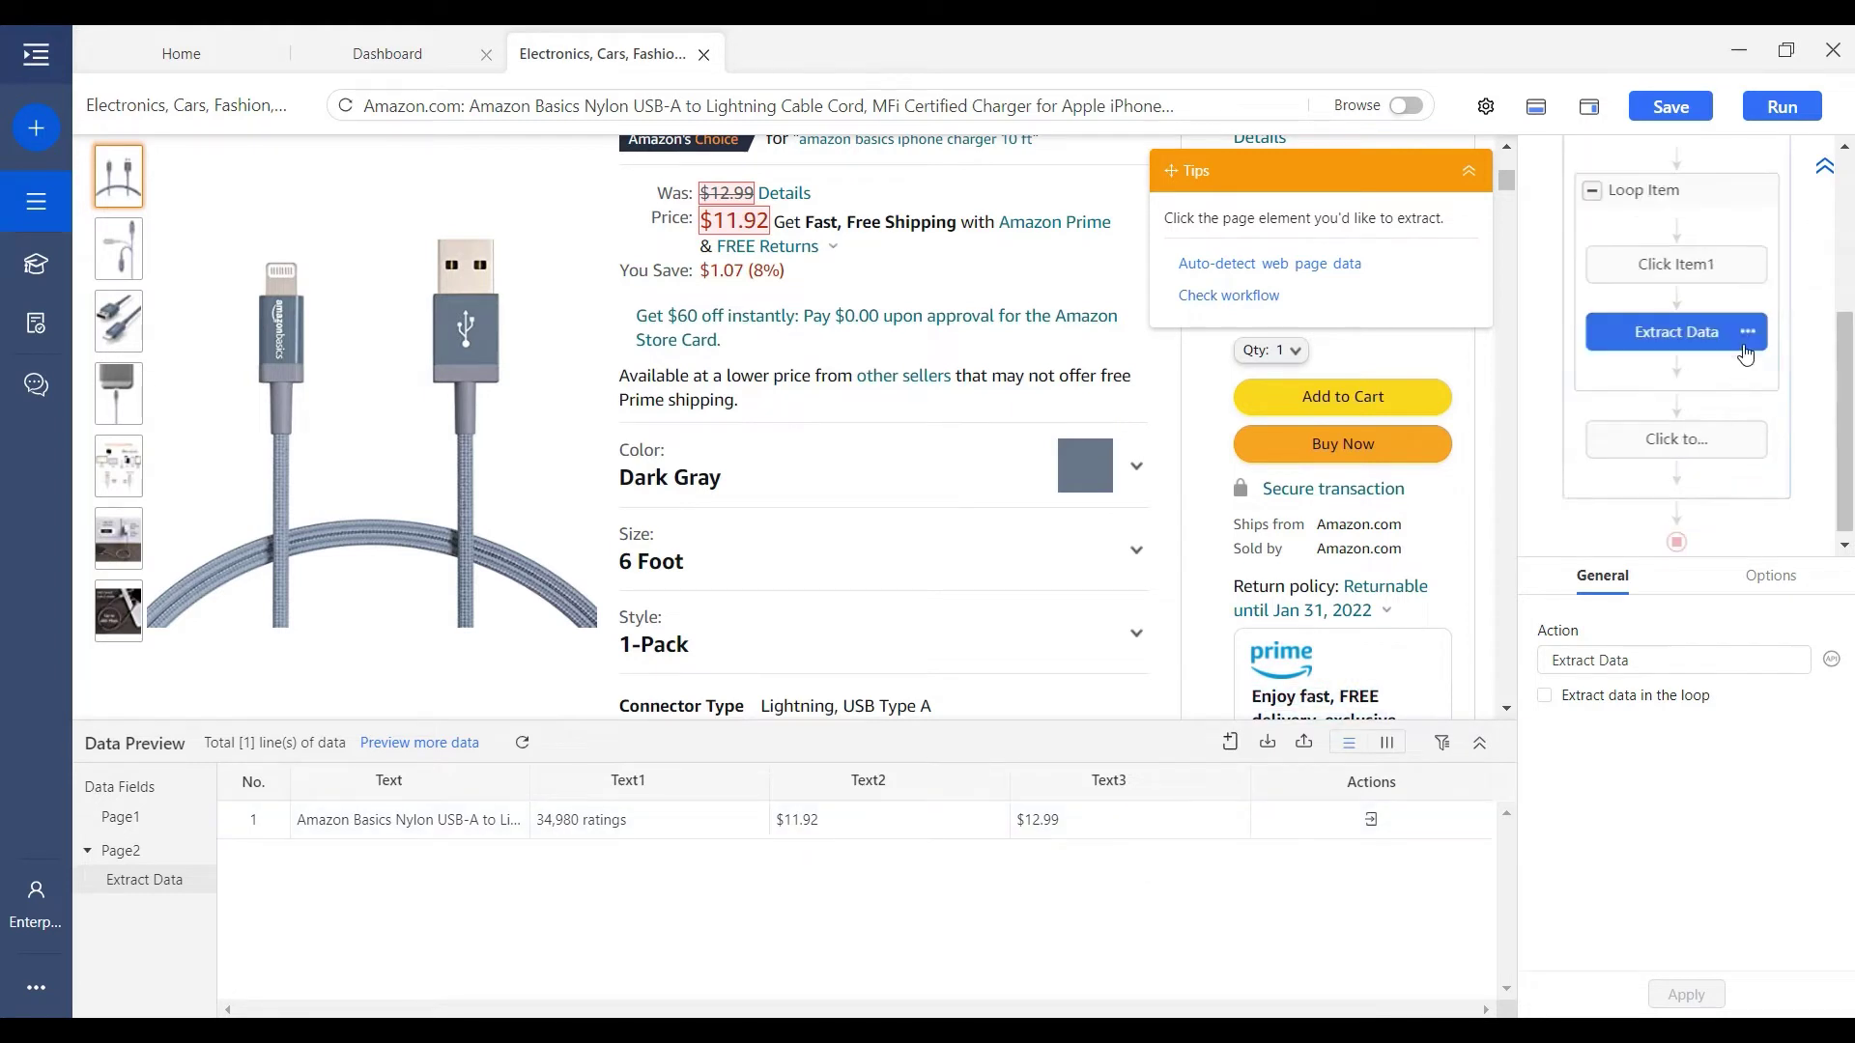
left_click(1673, 449)
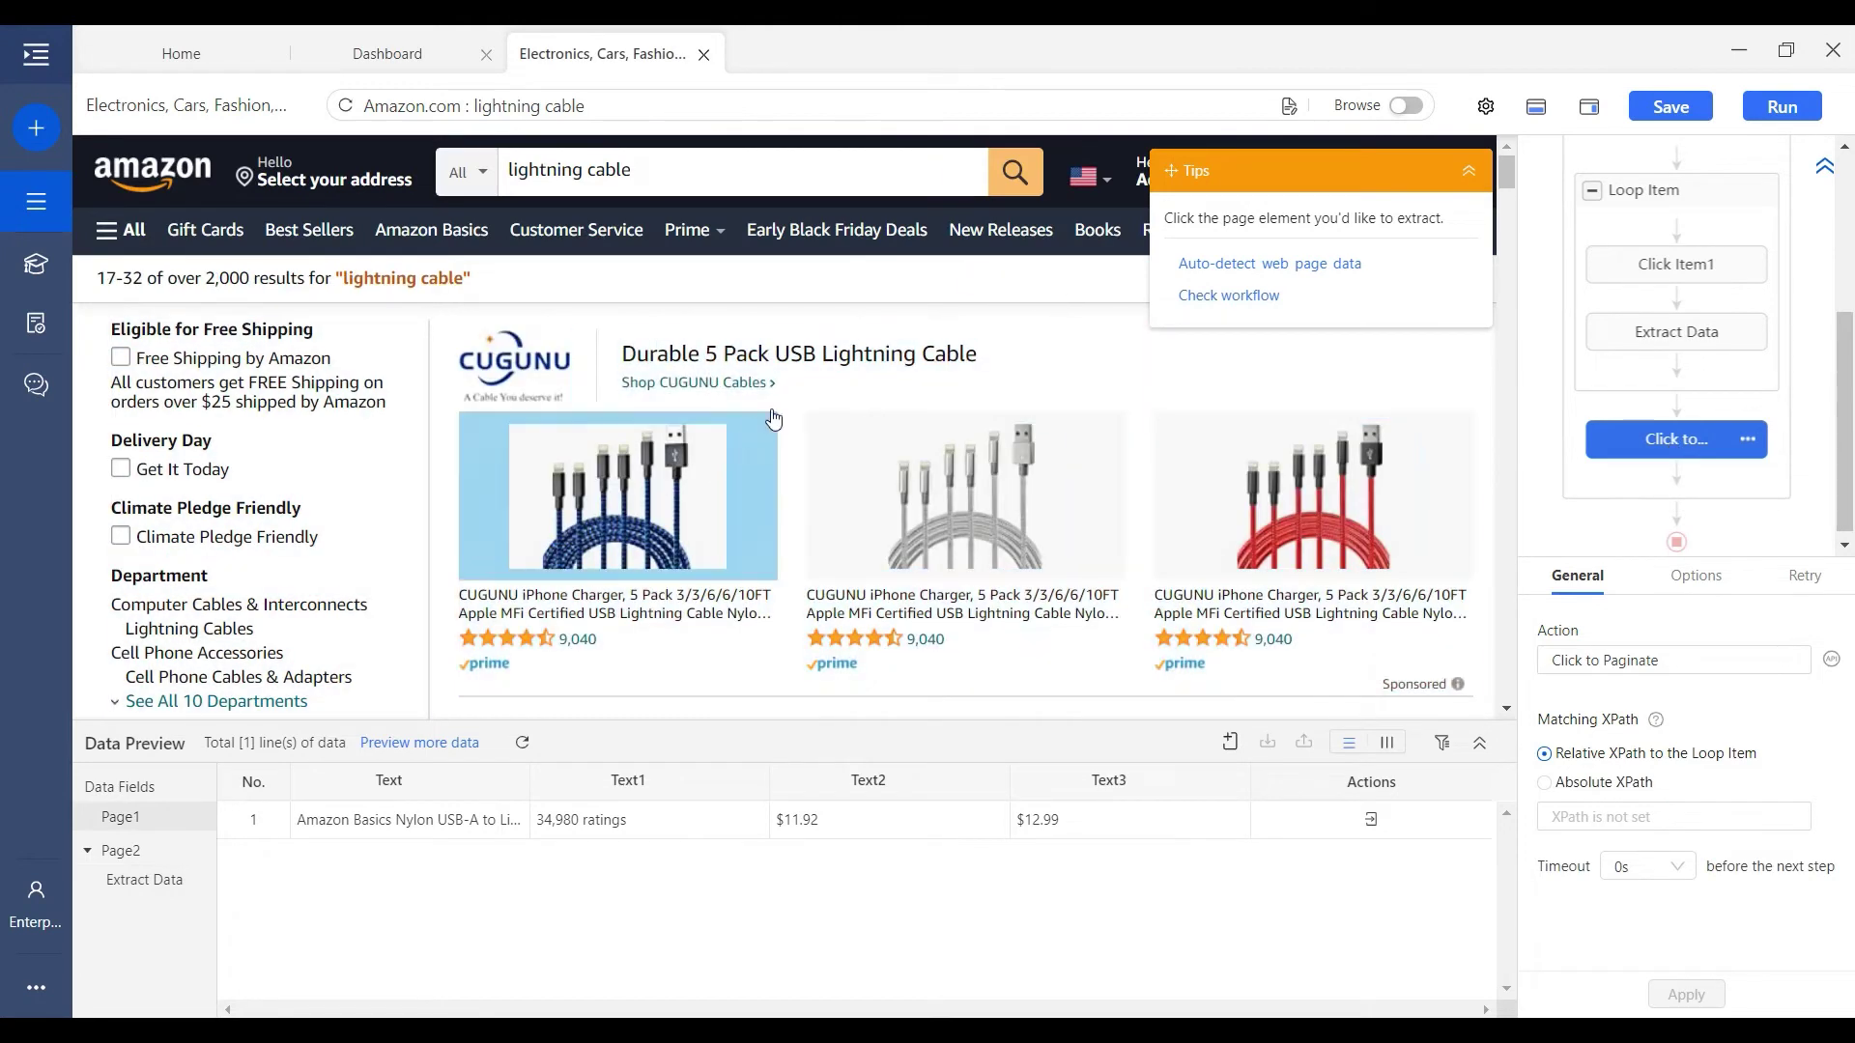
scroll(1063, 329, "down", 4)
left_click_drag(1499, 193, 1492, 595)
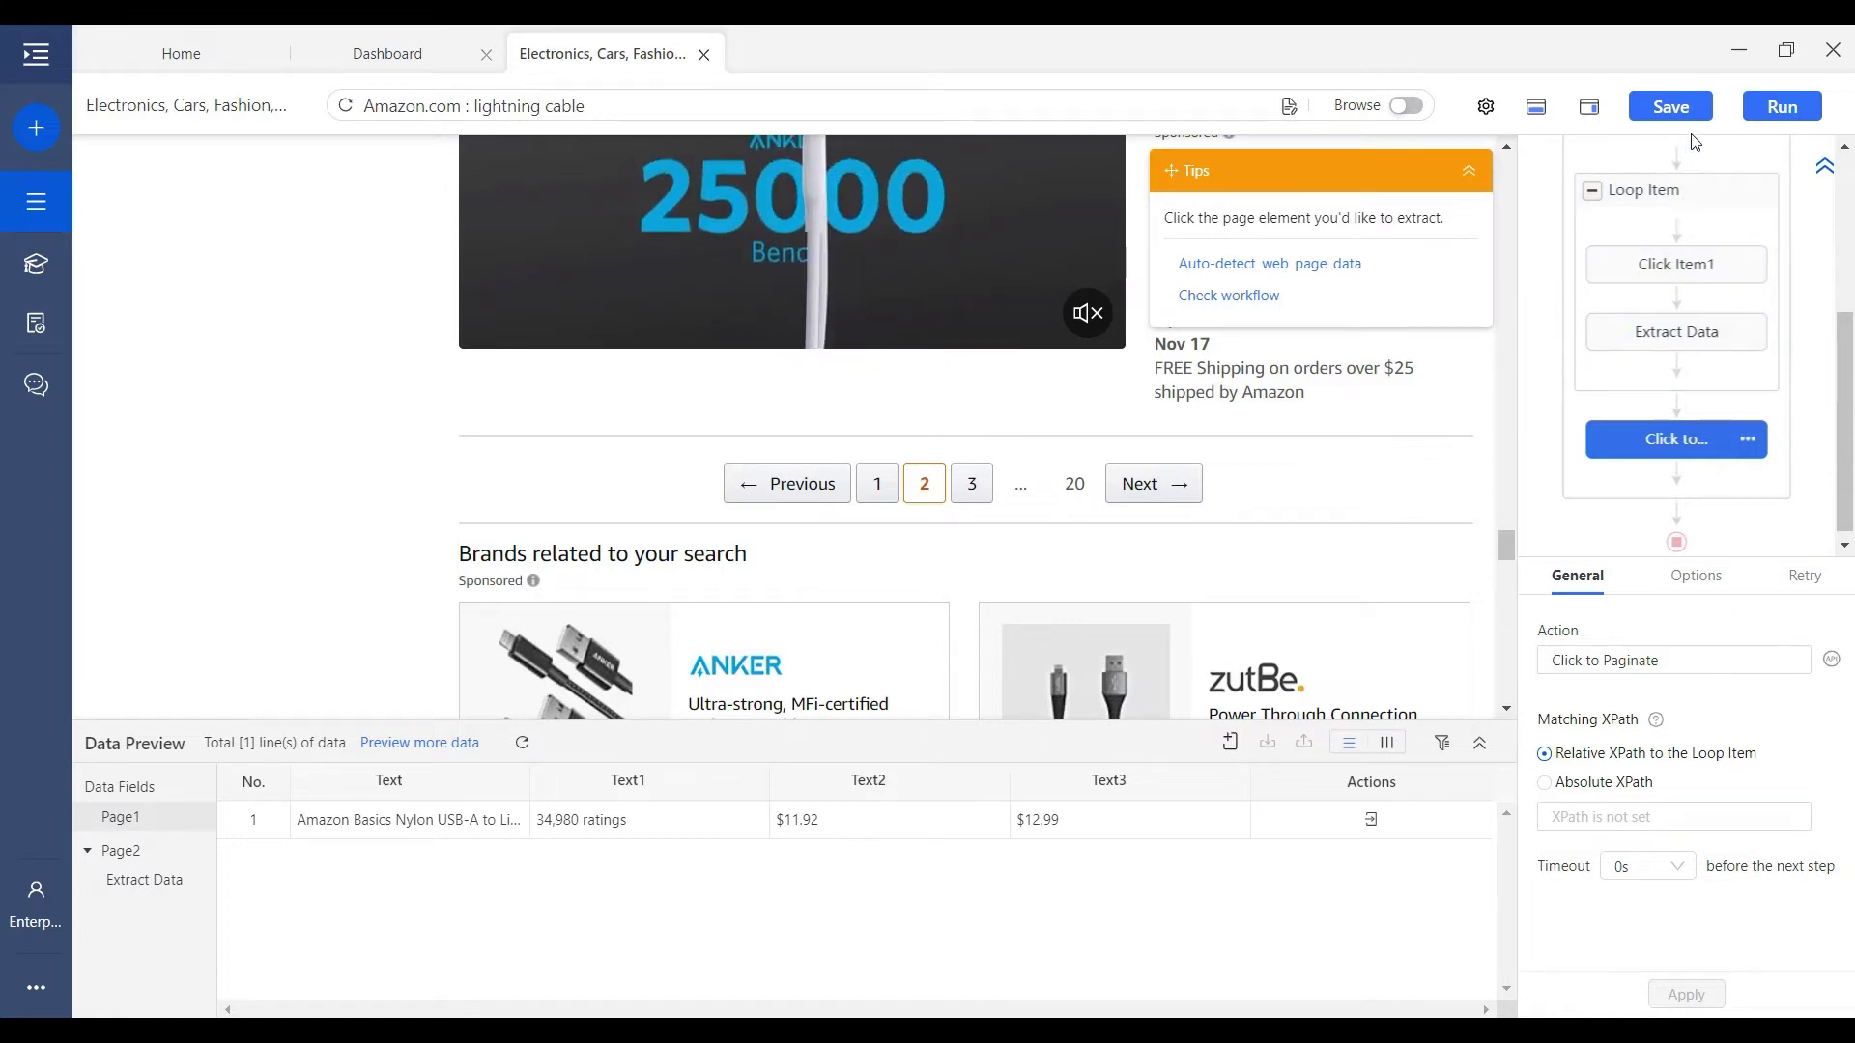
- Select the Pagination loop and examine its loop mode and the page element its XPath matches
left_click(1576, 488)
scroll(1567, 533, "up", 2)
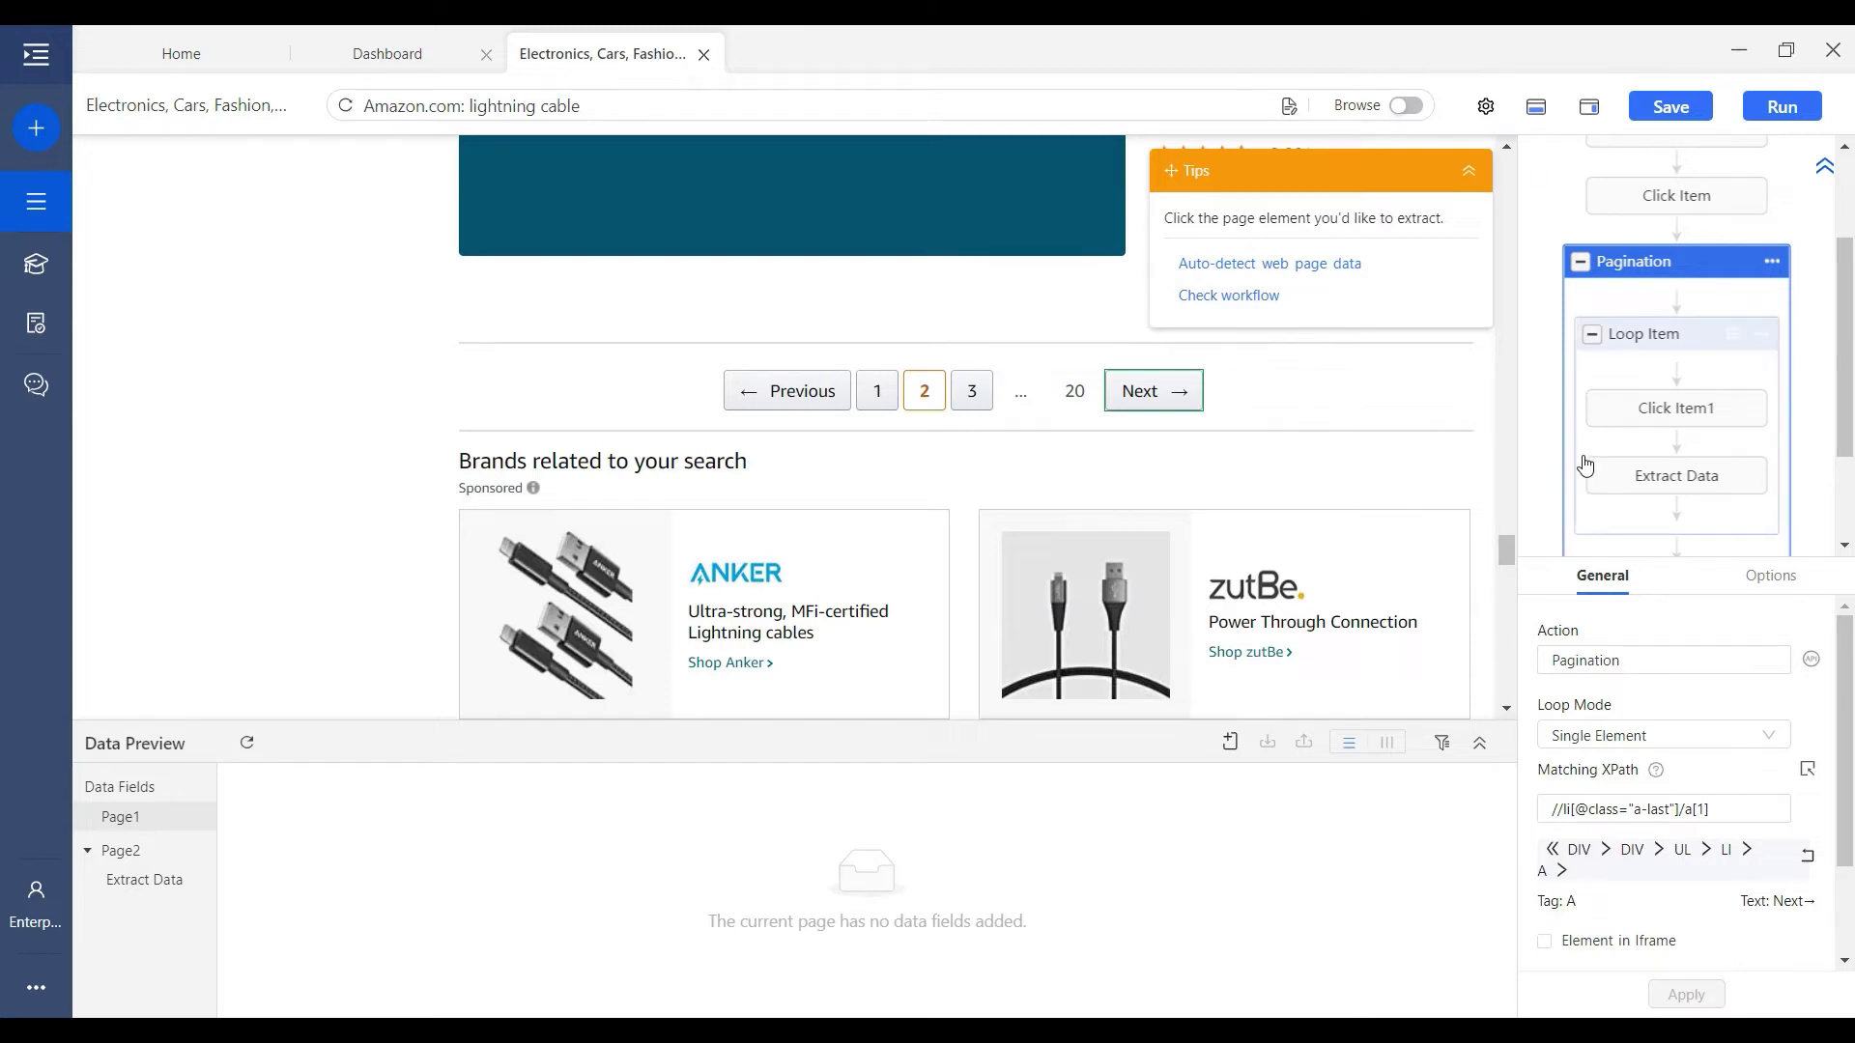
scroll(1584, 471, "up", 2)
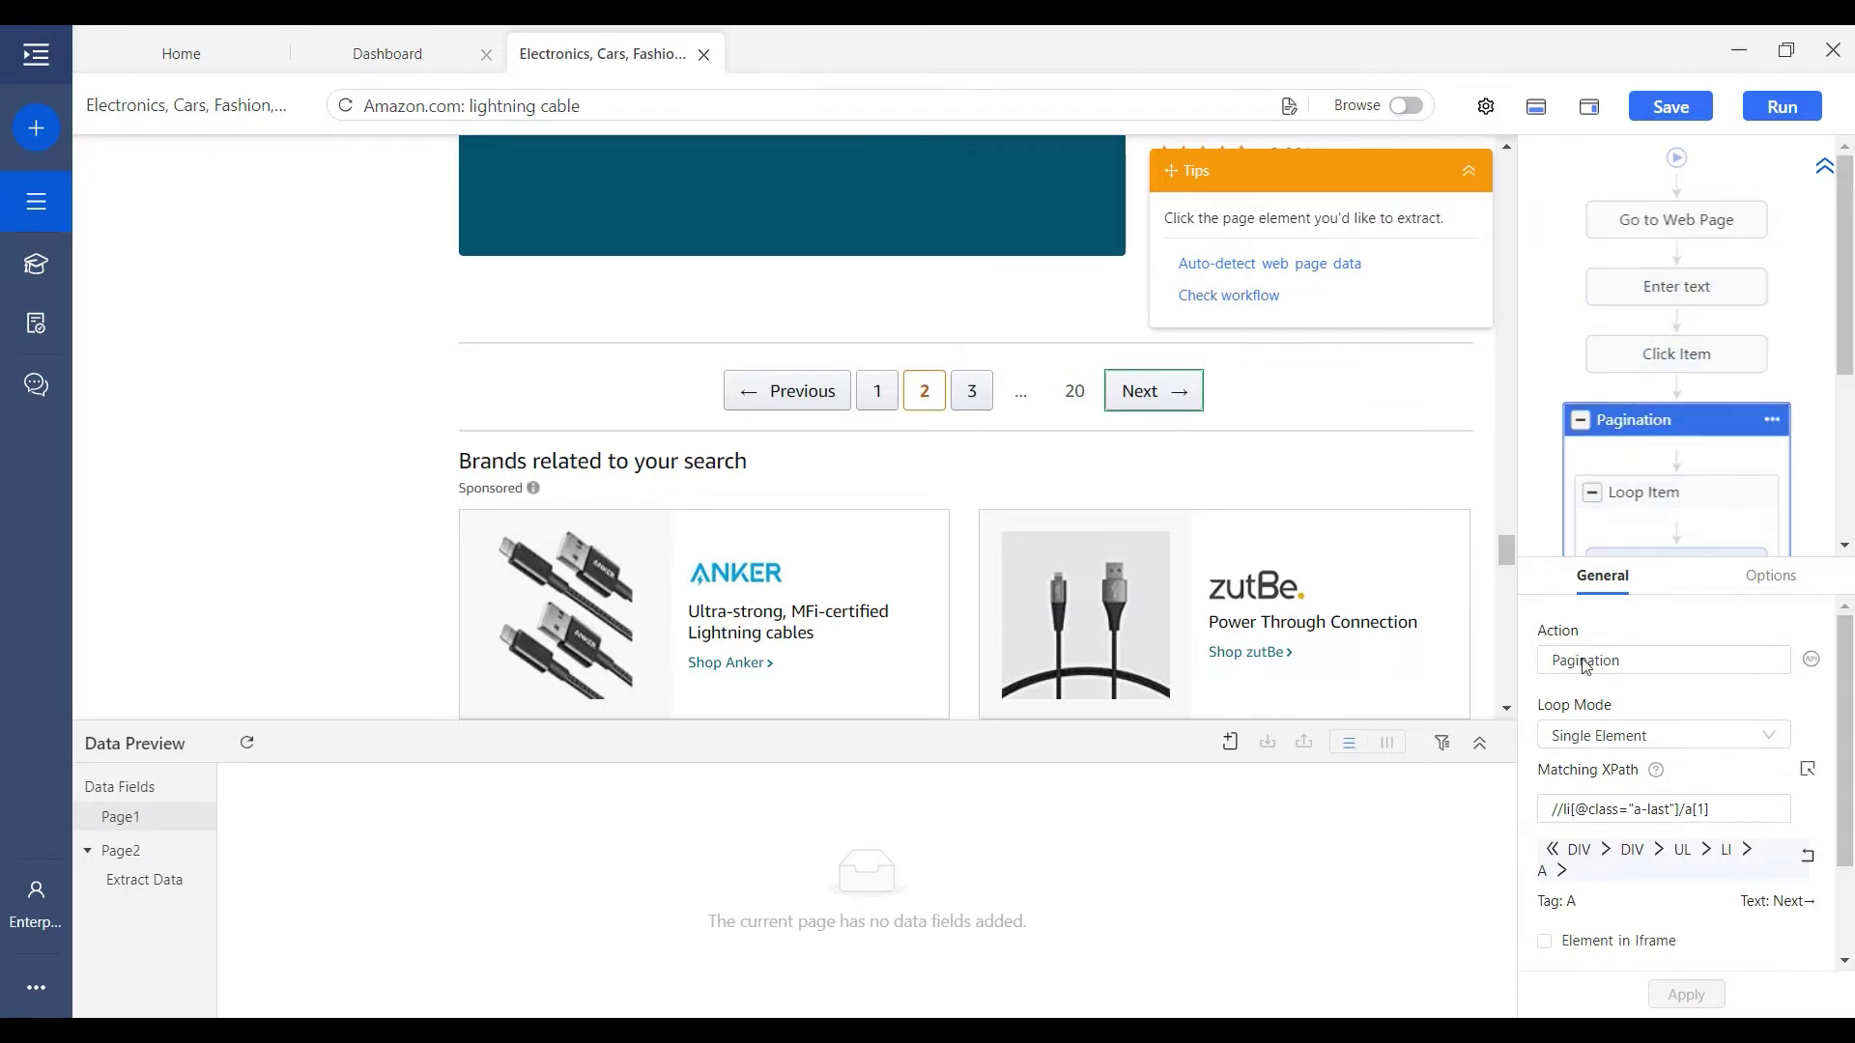
- Run Go to Web Page and review its URL, the timeout choices, and its additional options and retry settings
left_click(1641, 229)
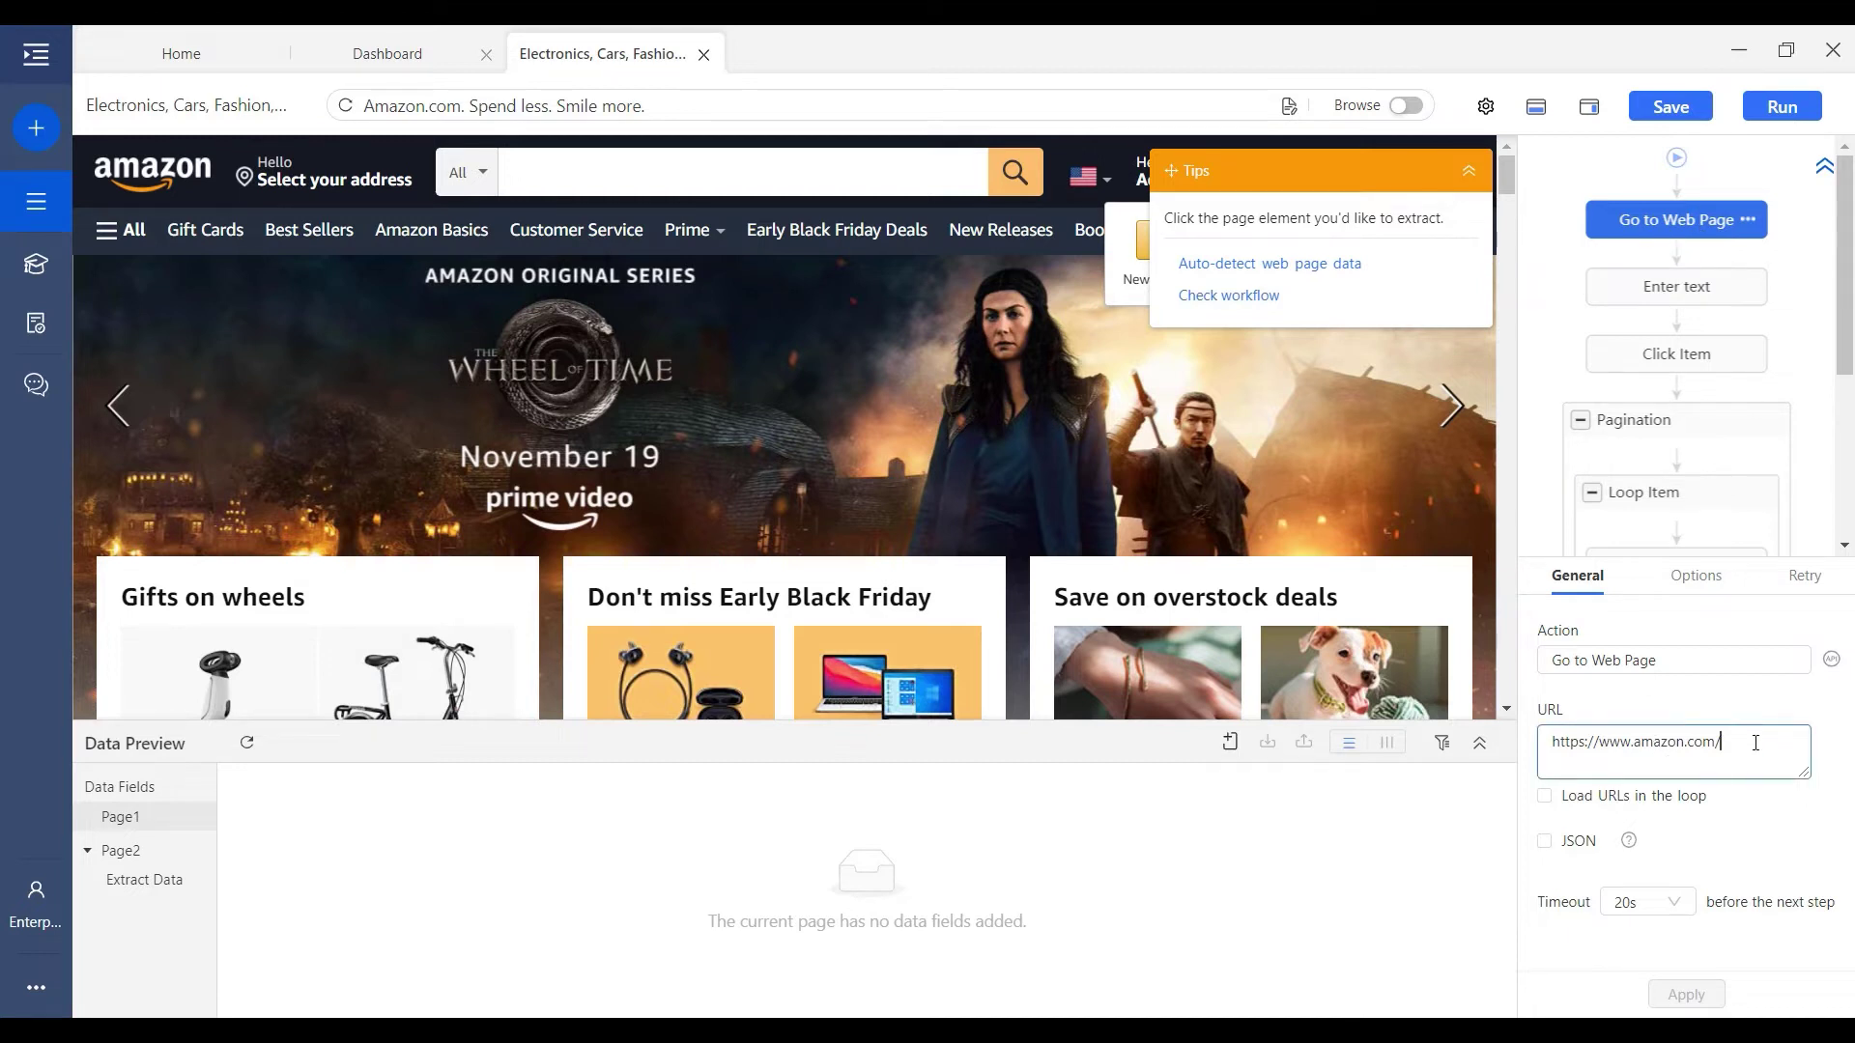
left_click_drag(1746, 742, 1546, 741)
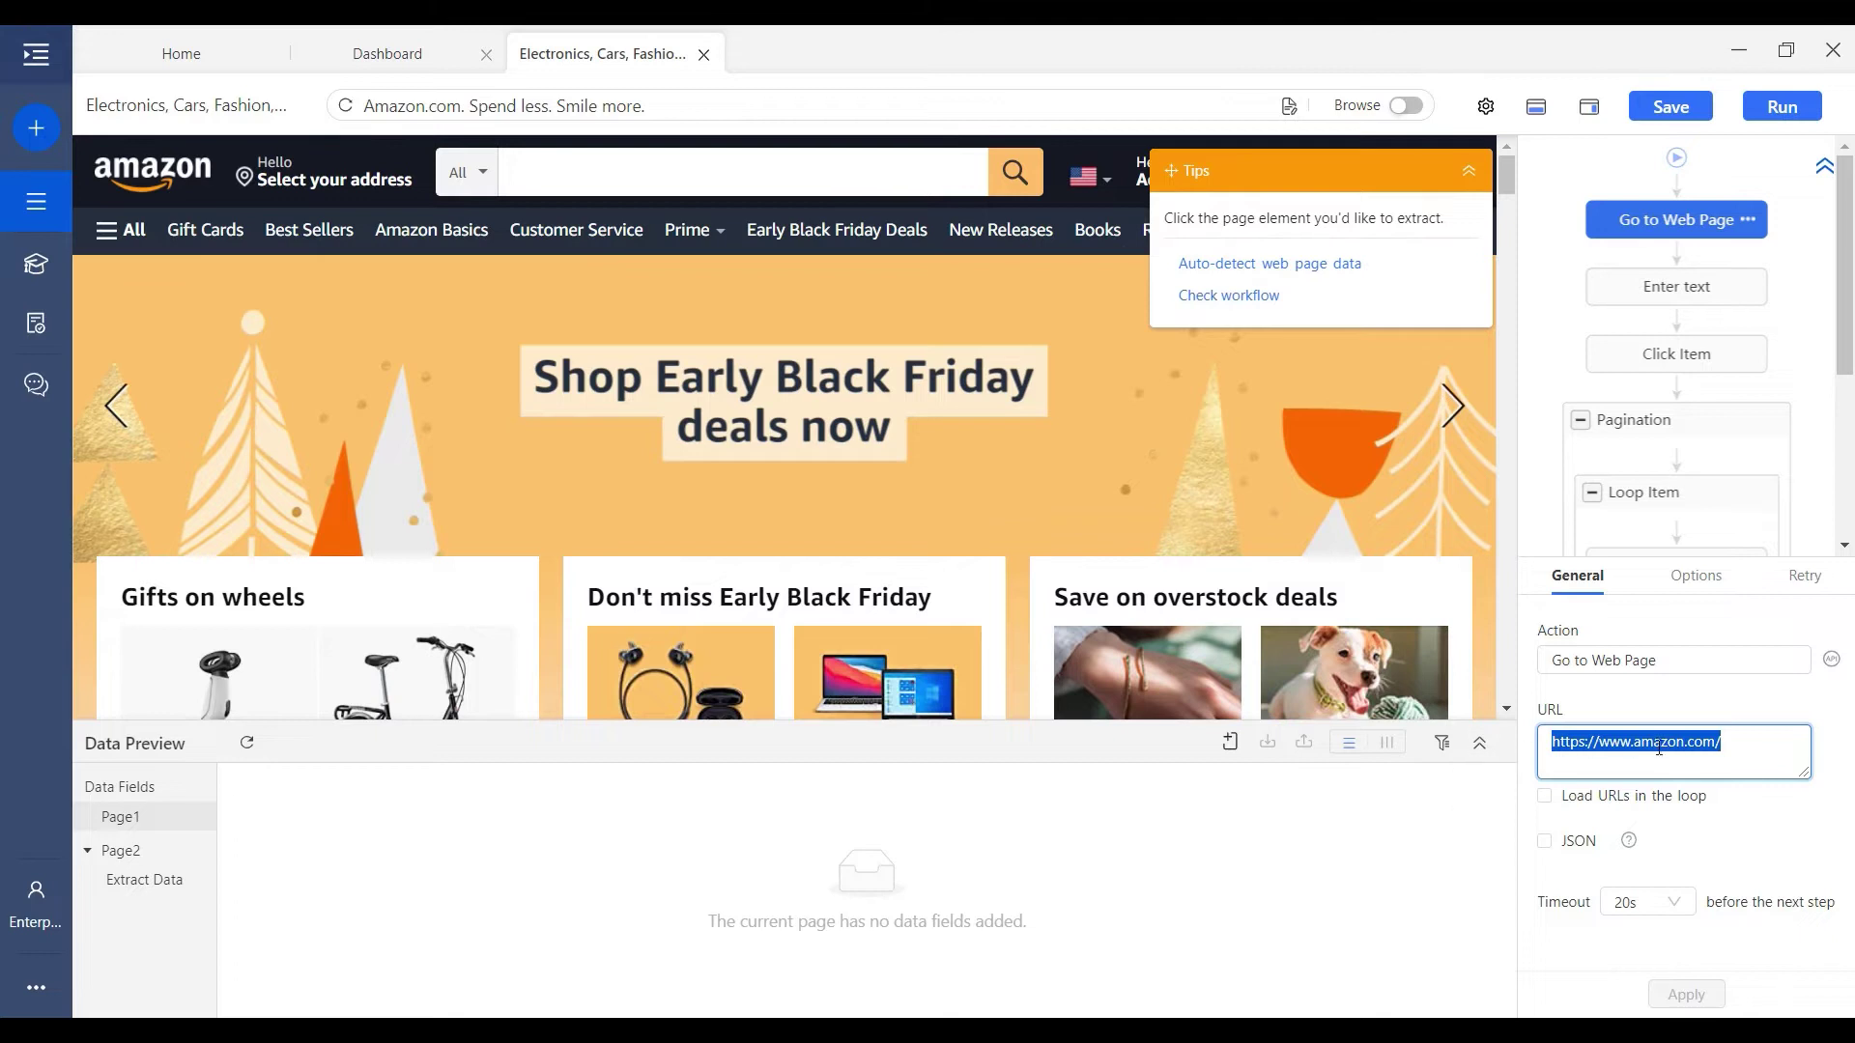
left_click(1637, 902)
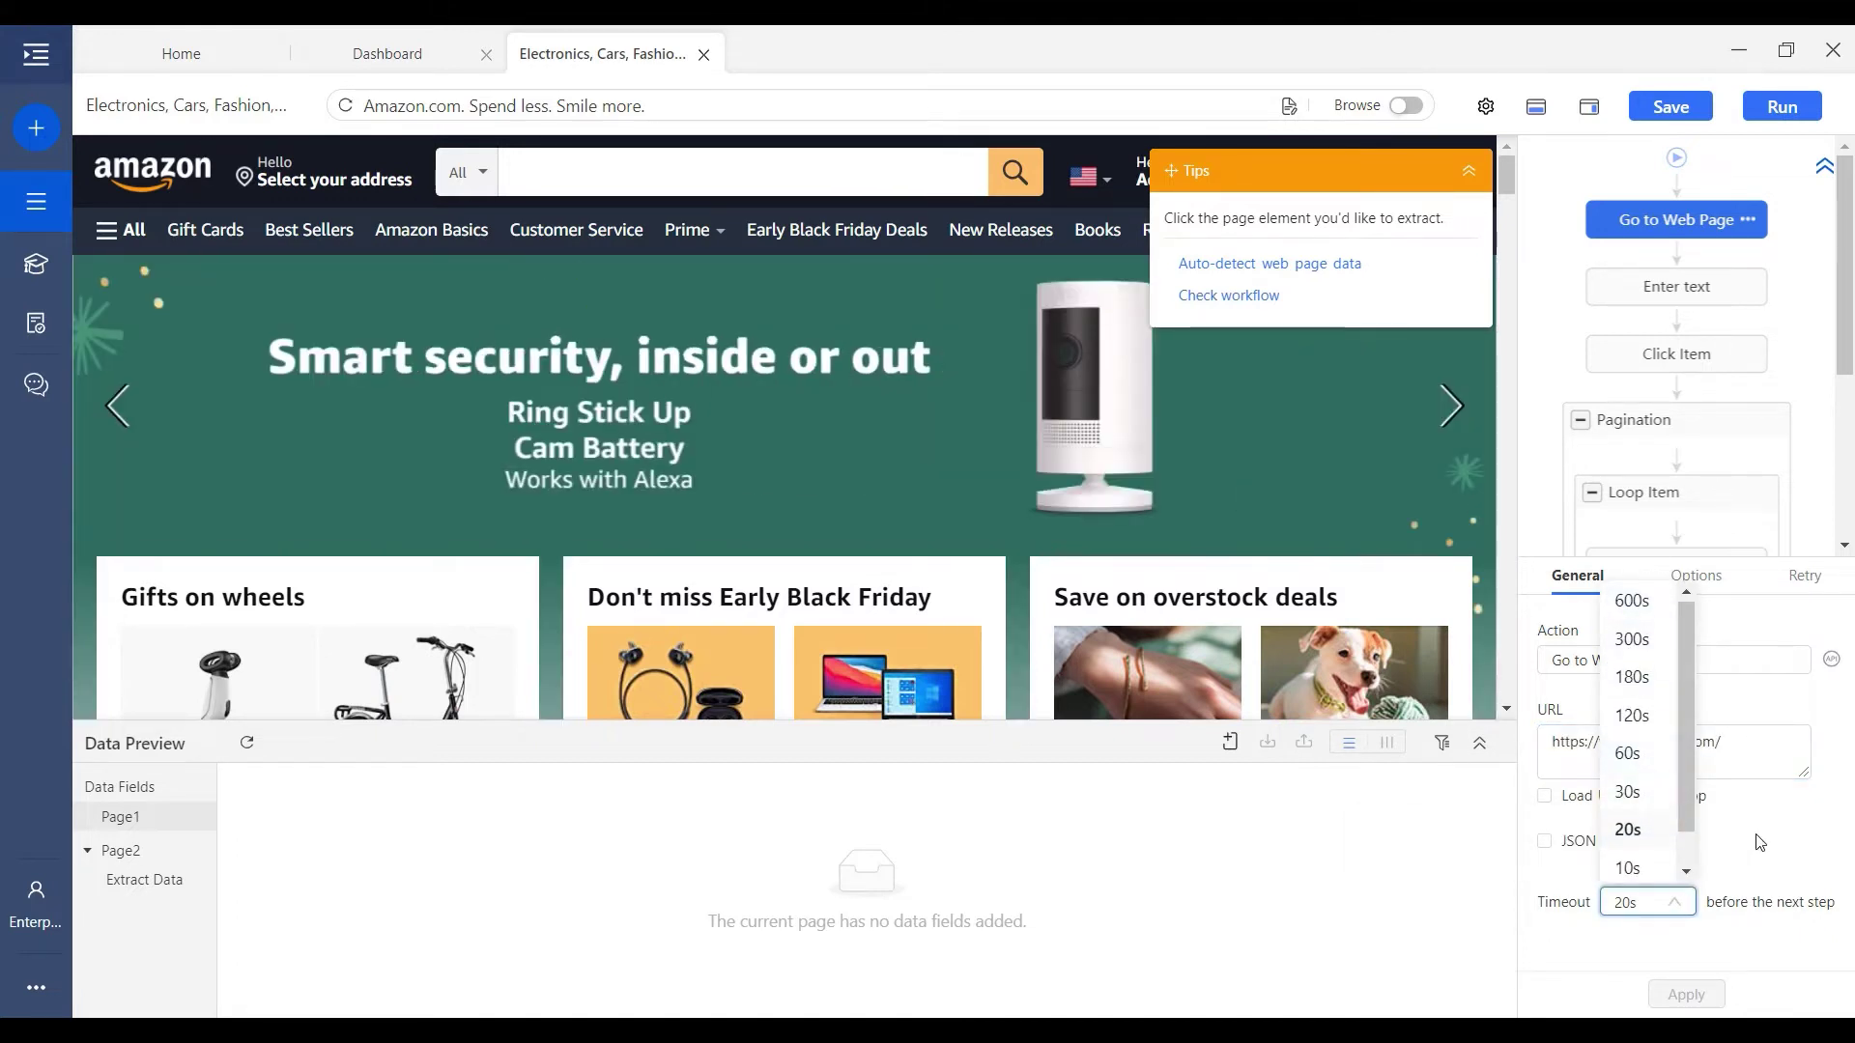
left_click(1741, 606)
left_click(1706, 583)
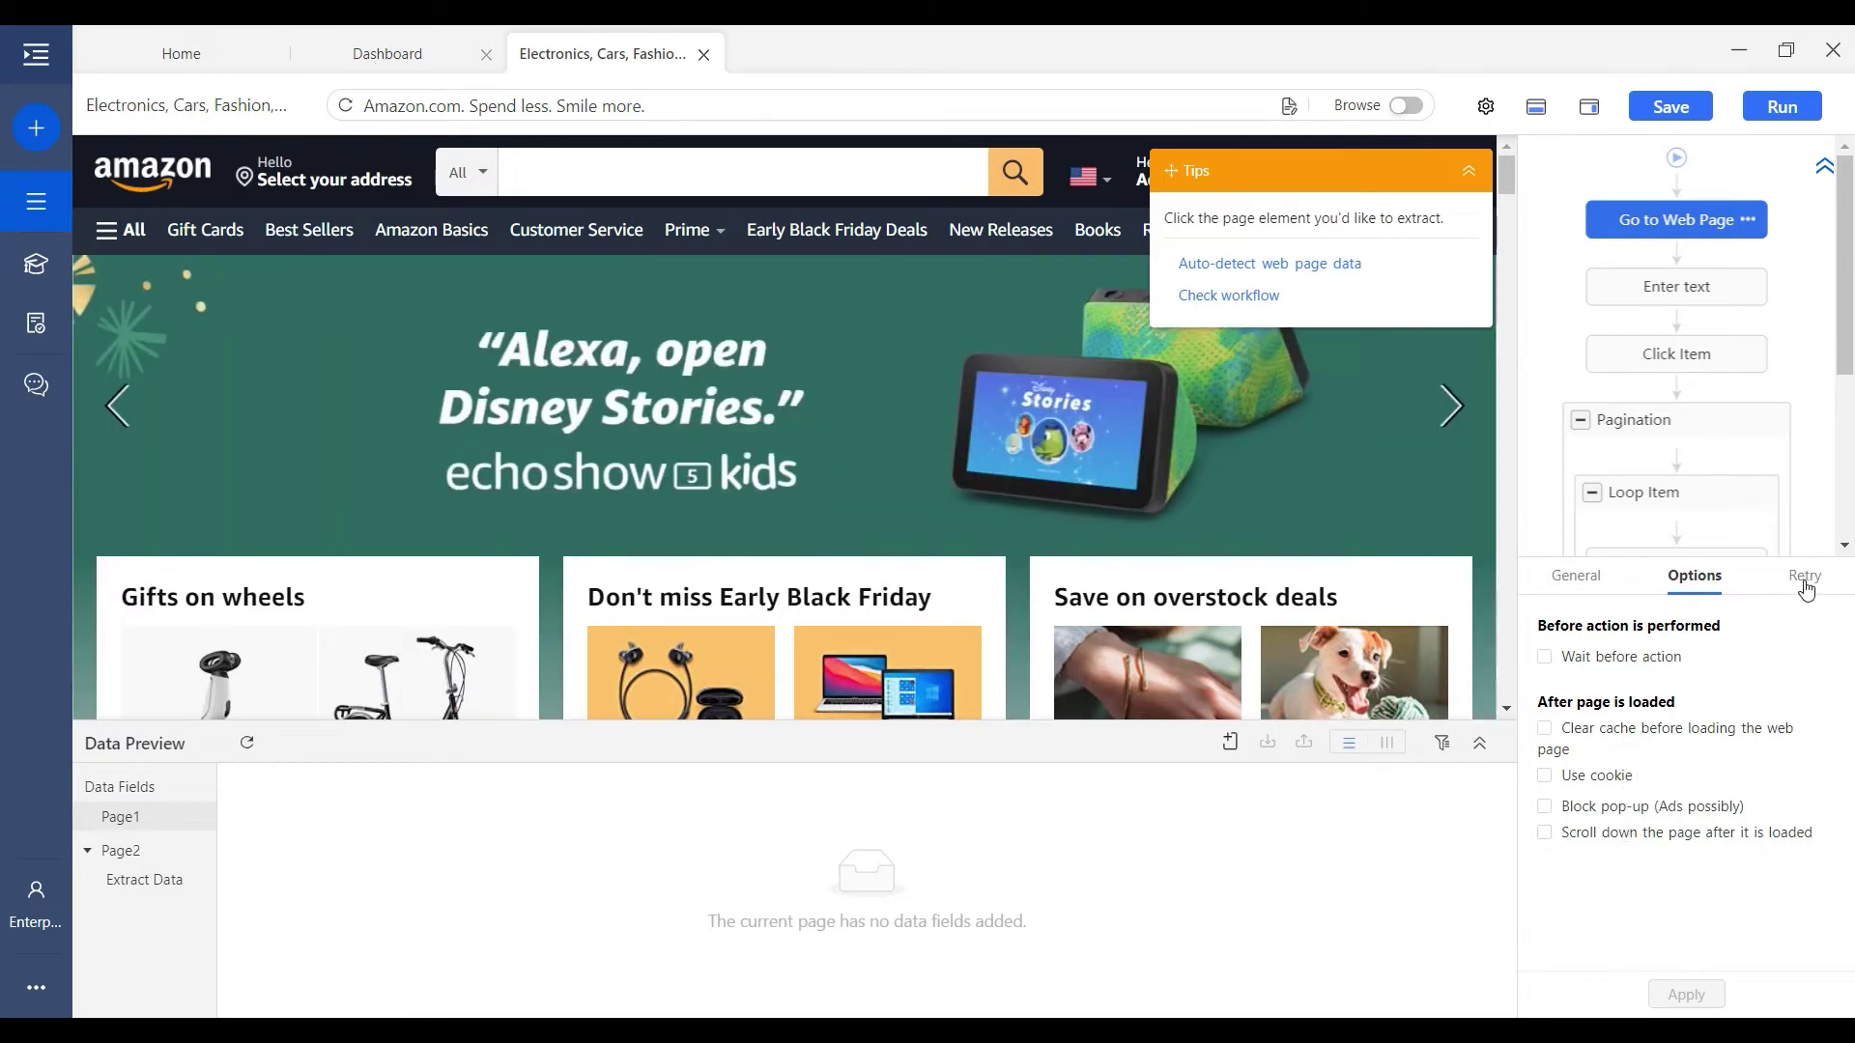
left_click(1802, 577)
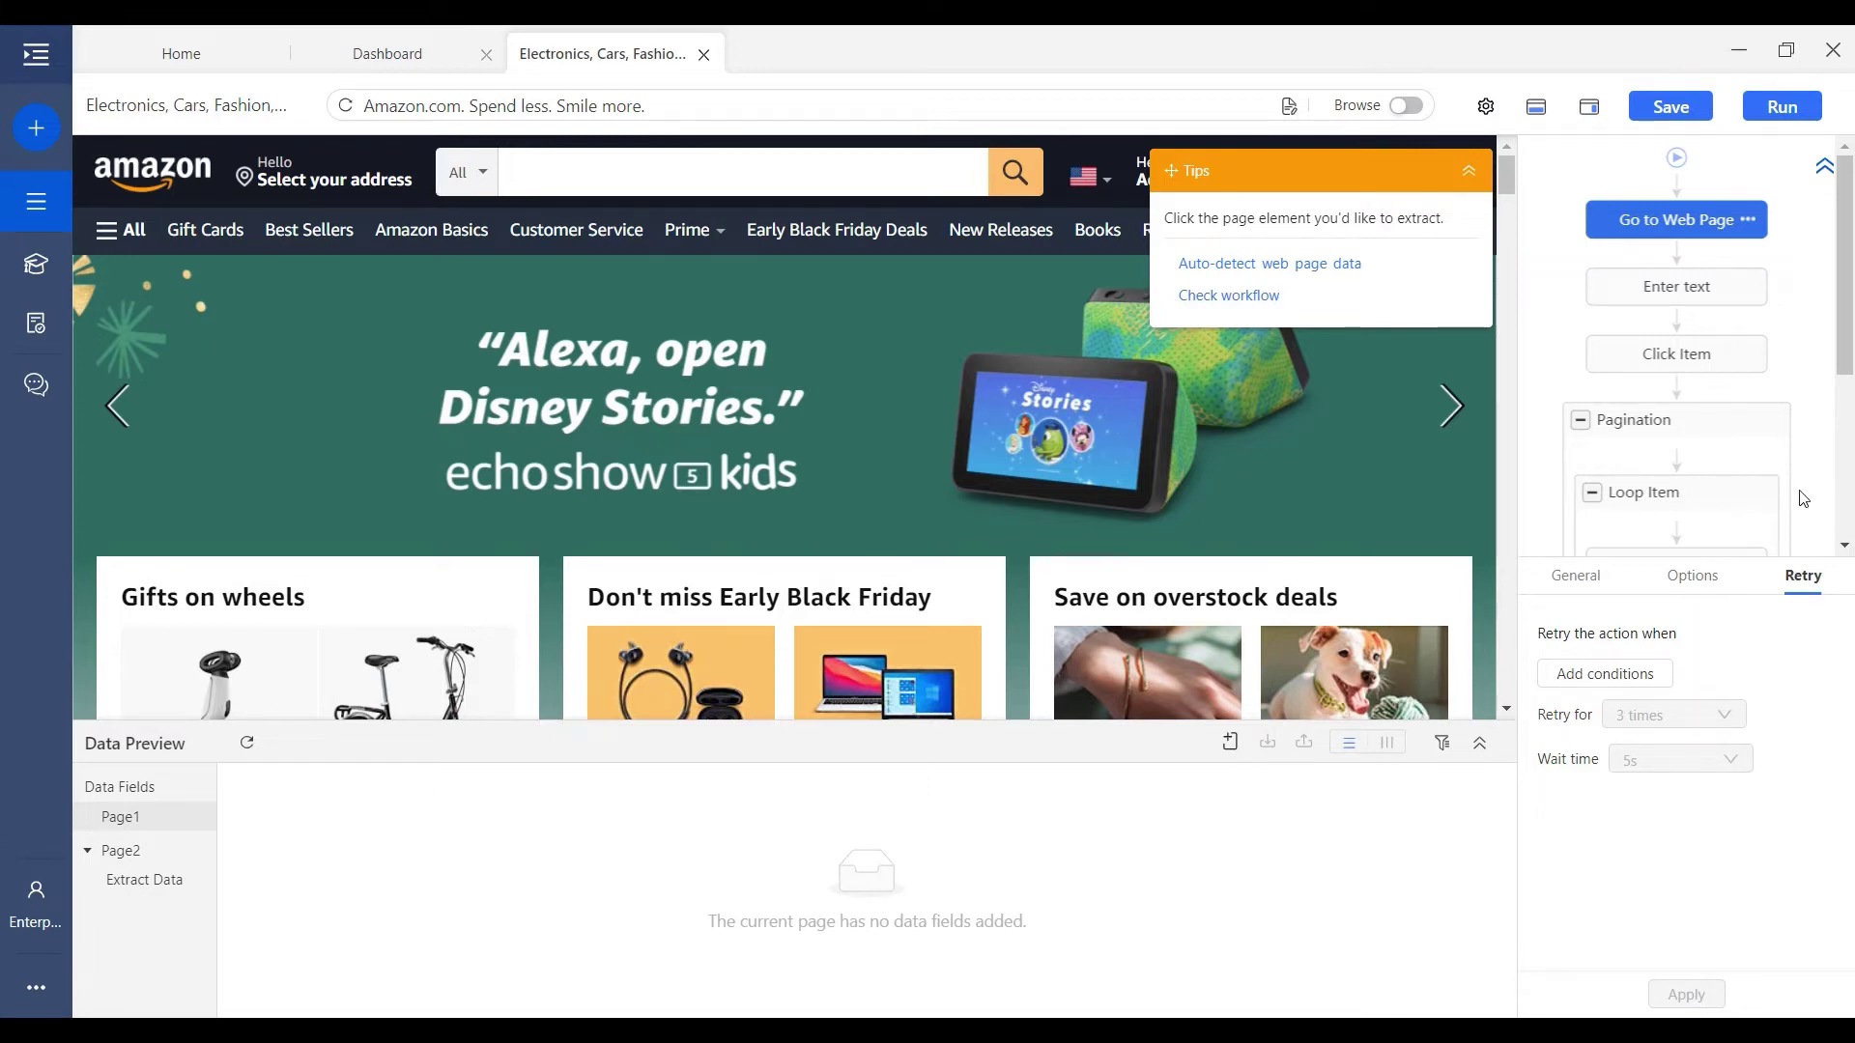
- Run the Enter text action and examine its text to enter and its remaining general settings
left_click(1665, 306)
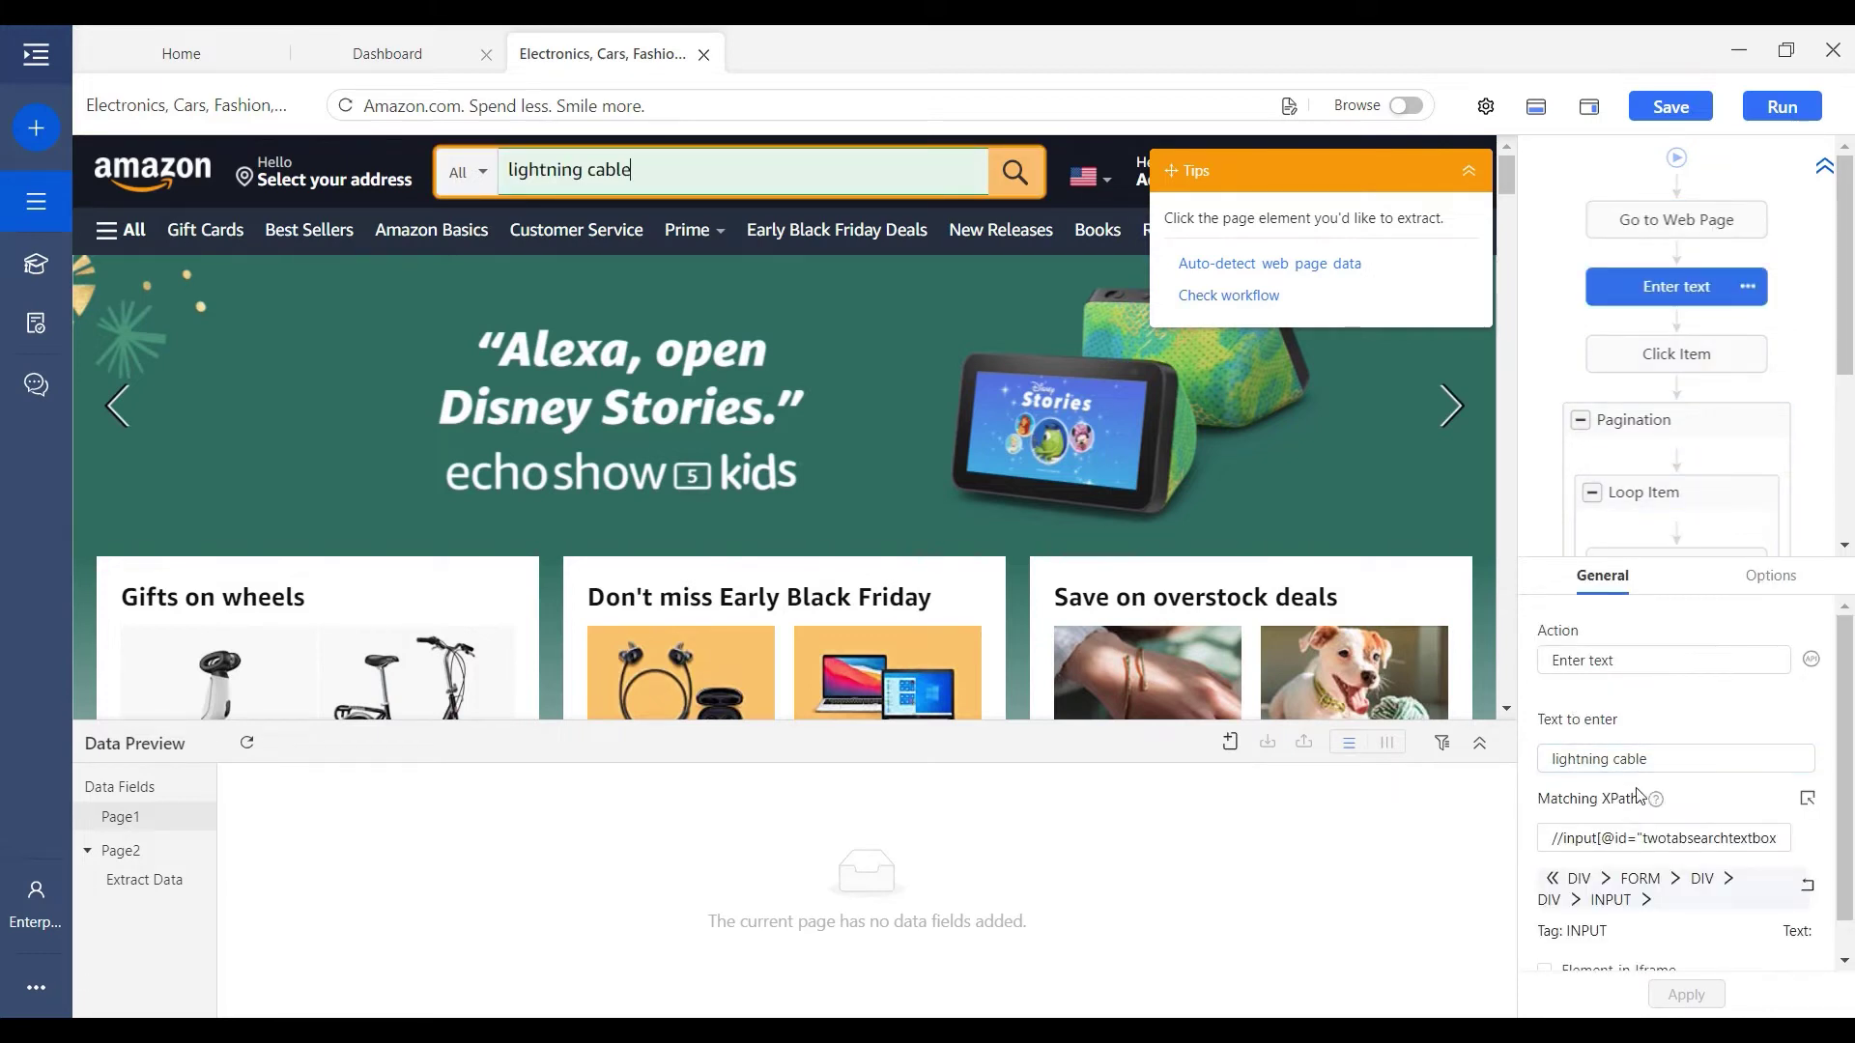
left_click(1689, 759)
left_click_drag(1690, 759, 1551, 758)
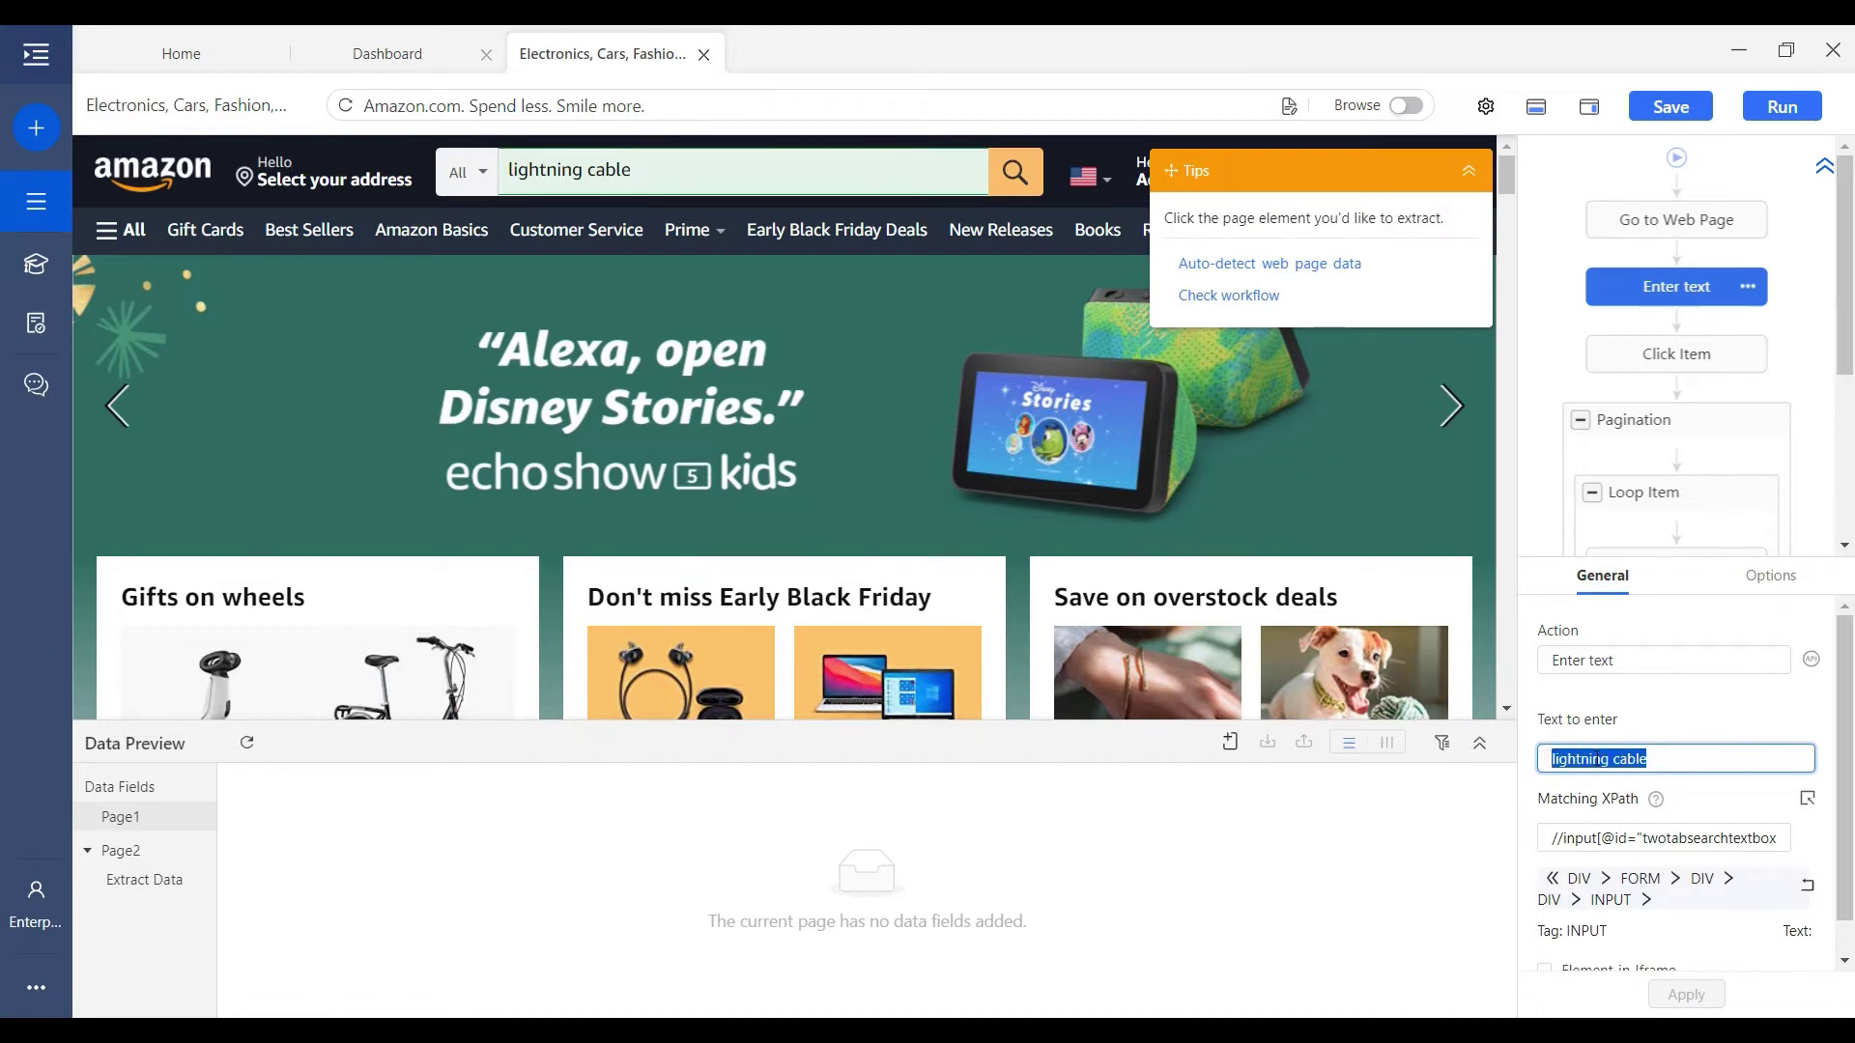
left_click_drag(1685, 760, 1540, 769)
left_click(1627, 760)
scroll(1683, 743, "down", 1)
scroll(1682, 743, "down", 1)
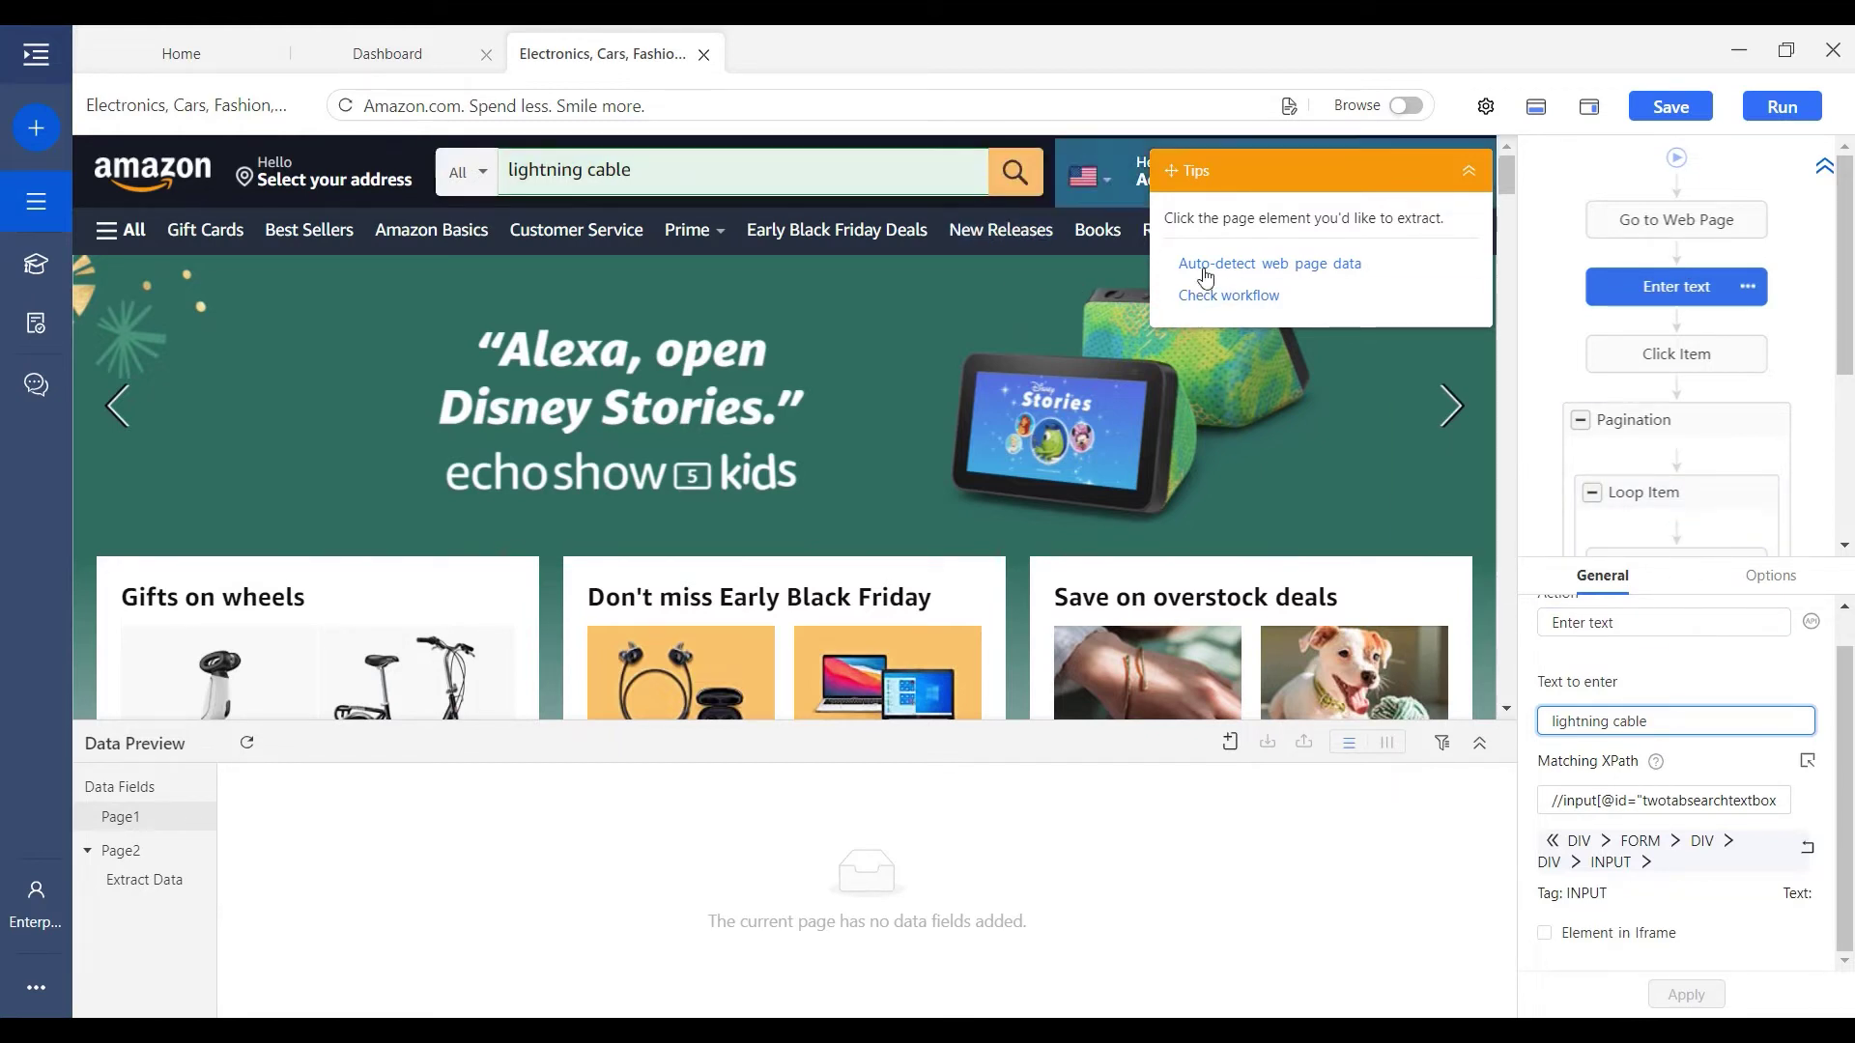
- Re-pick Amazon's search box as the Enter text target and examine the full Matching XPath
left_click(1808, 767)
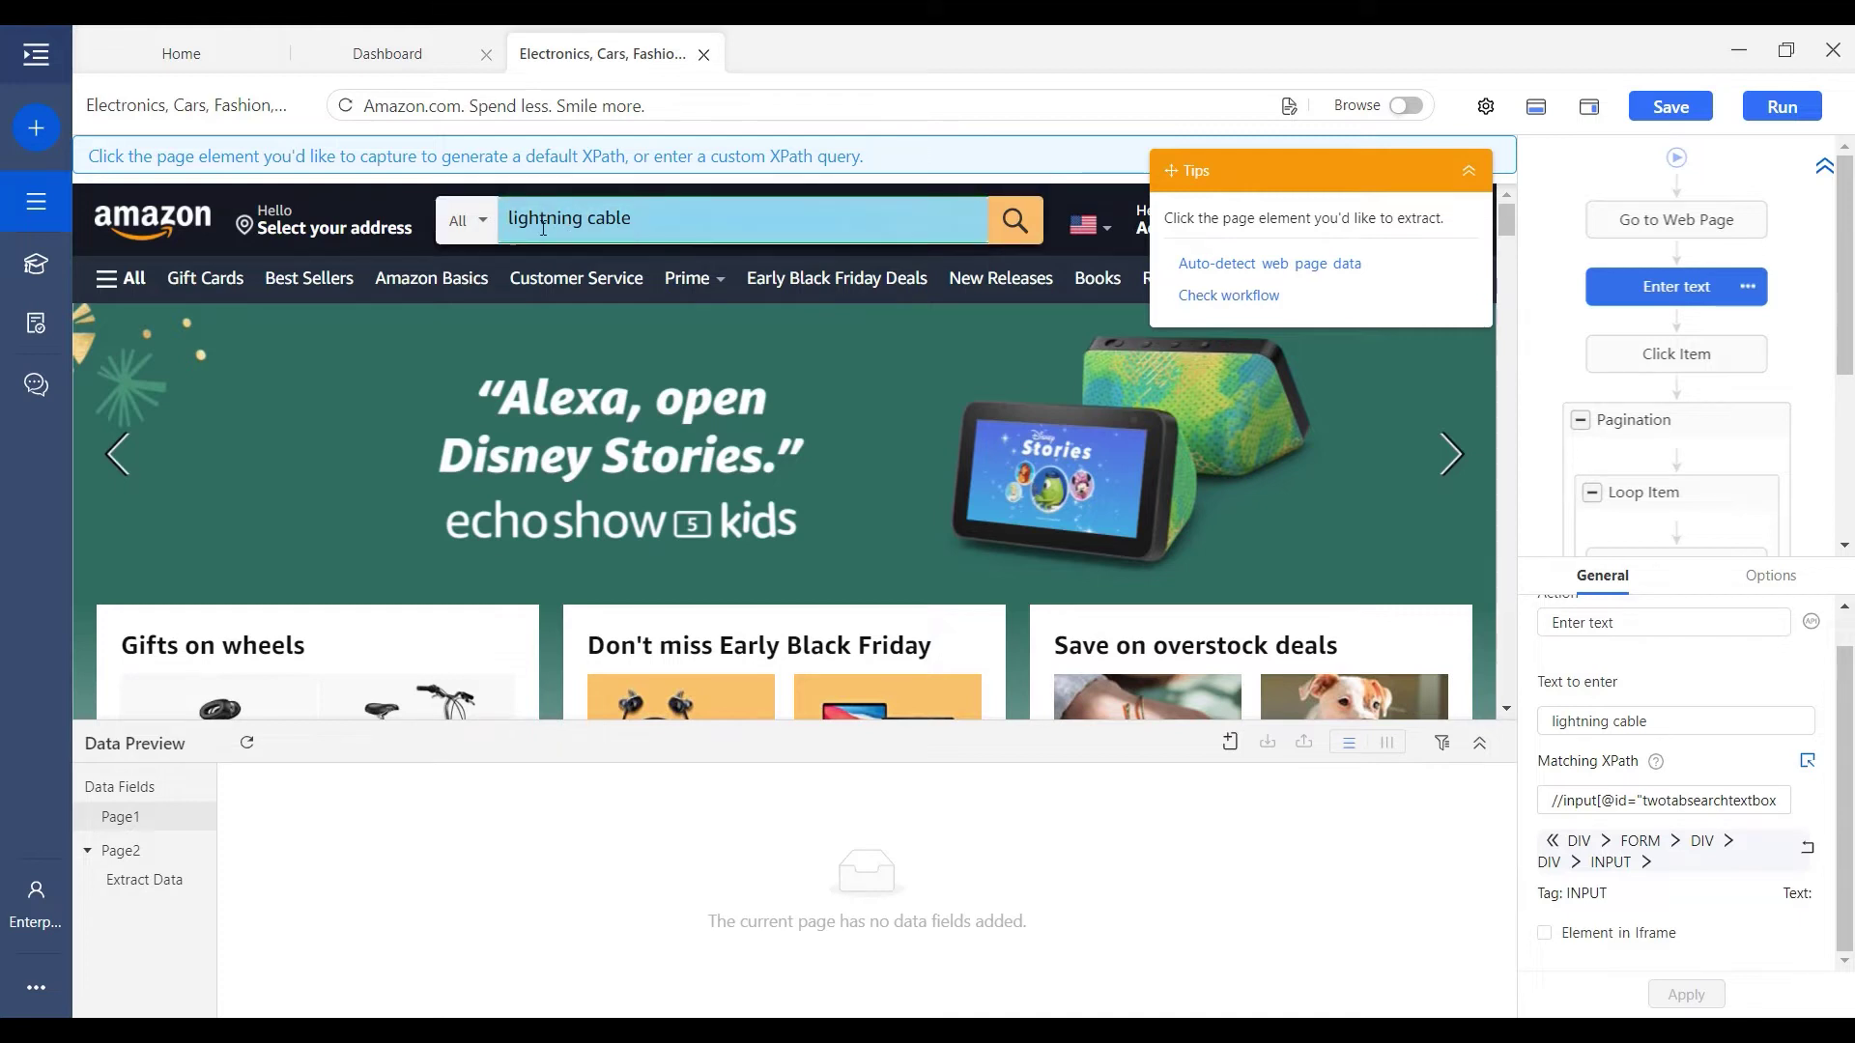
left_click(642, 221)
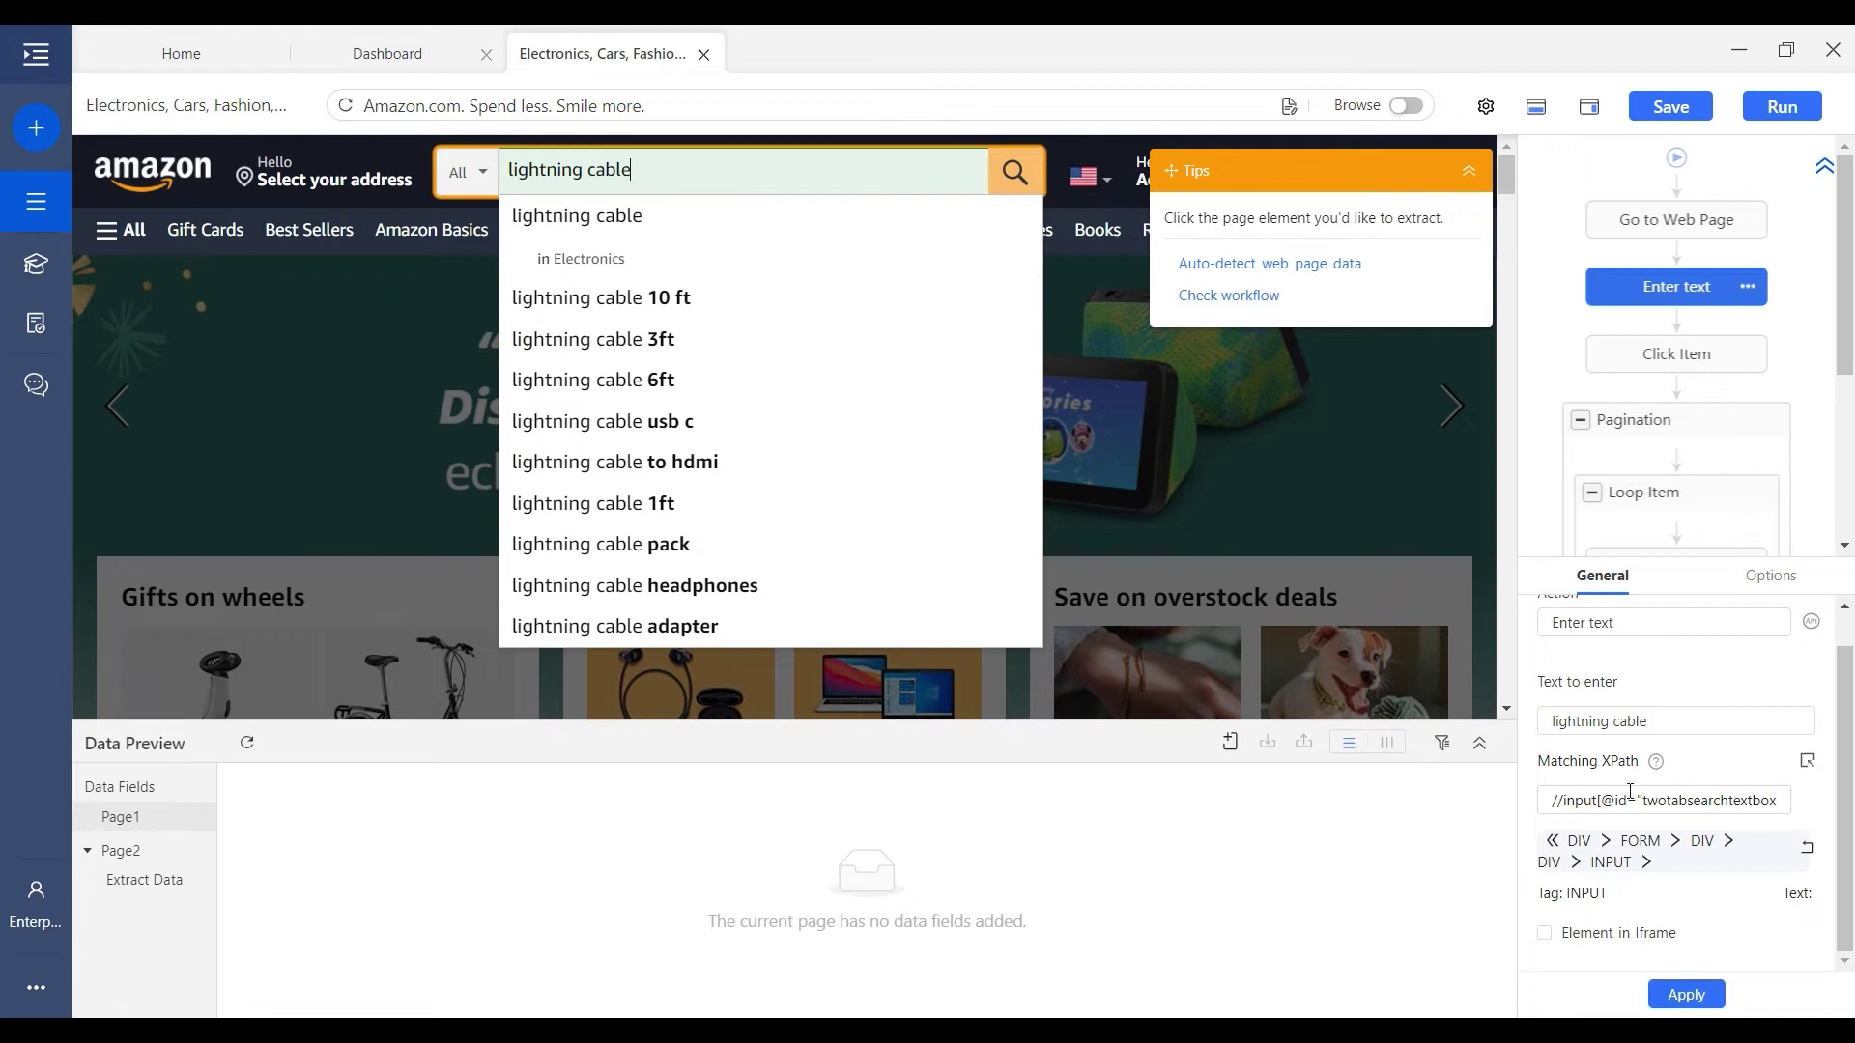
left_click_drag(1584, 800, 1792, 800)
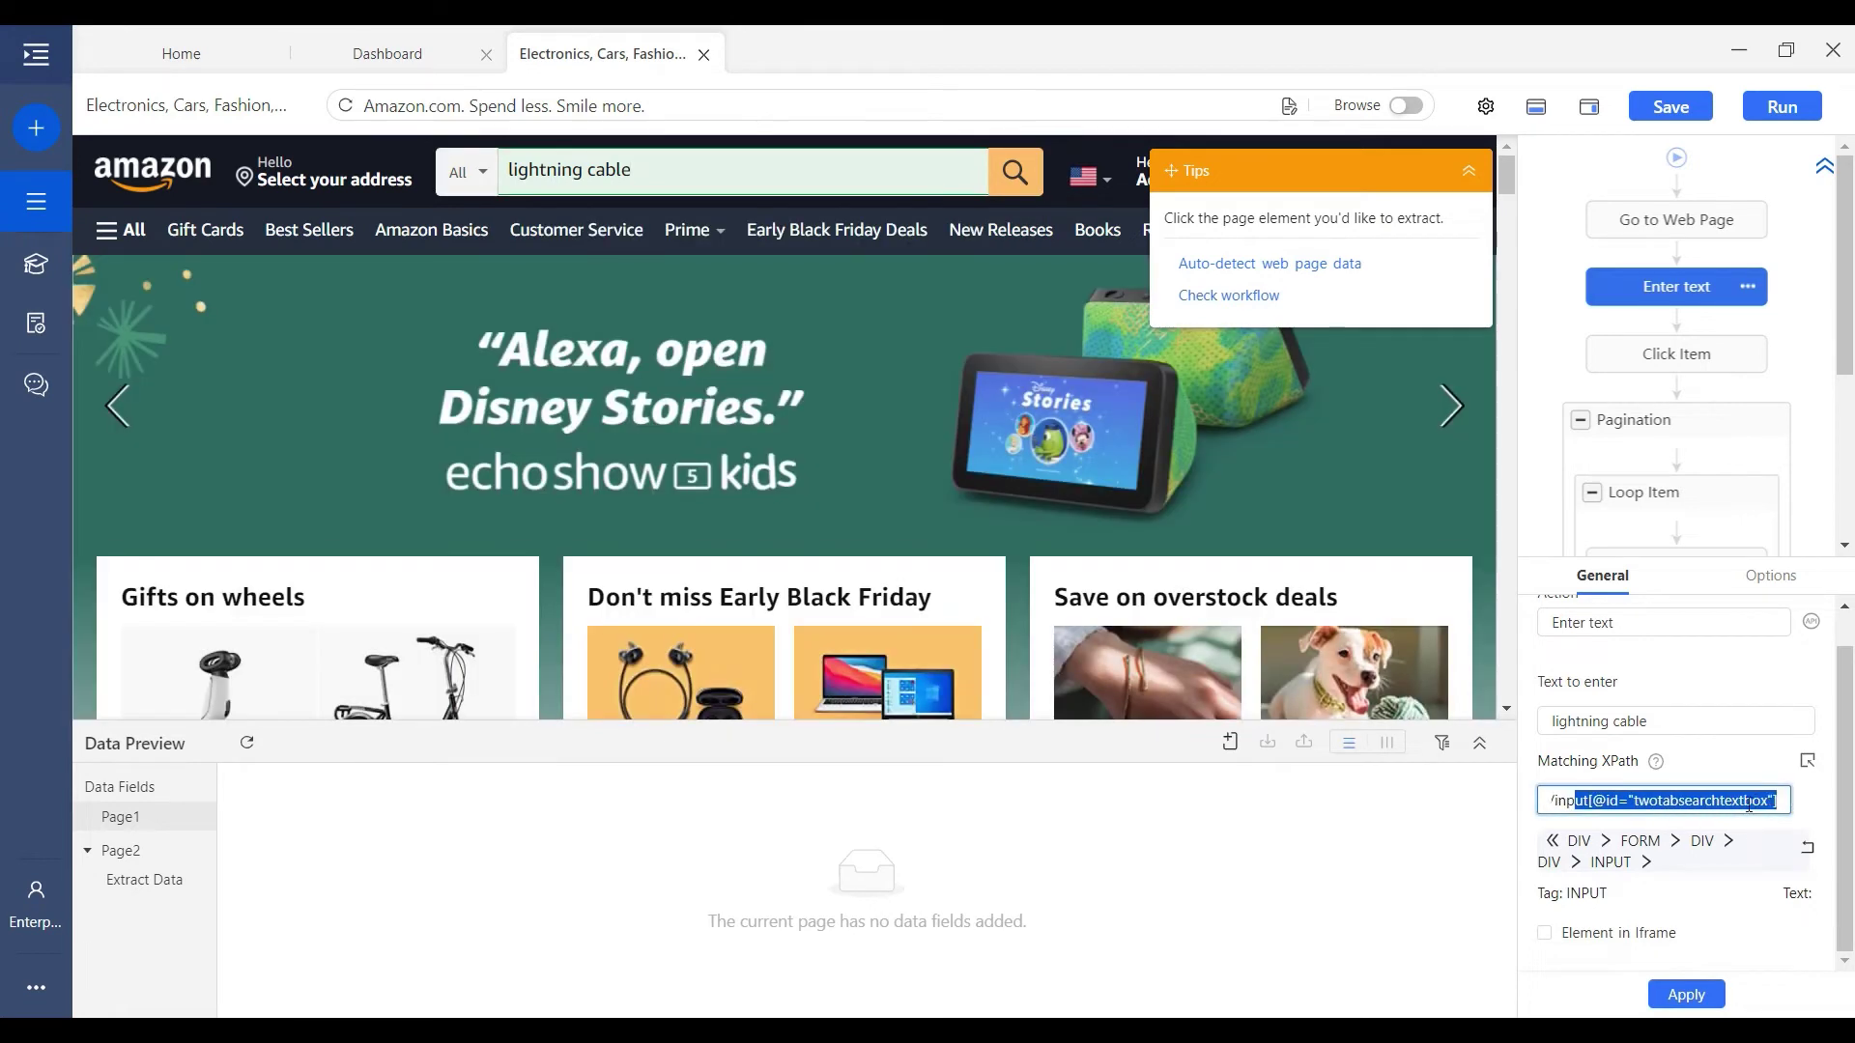
left_click(1592, 801)
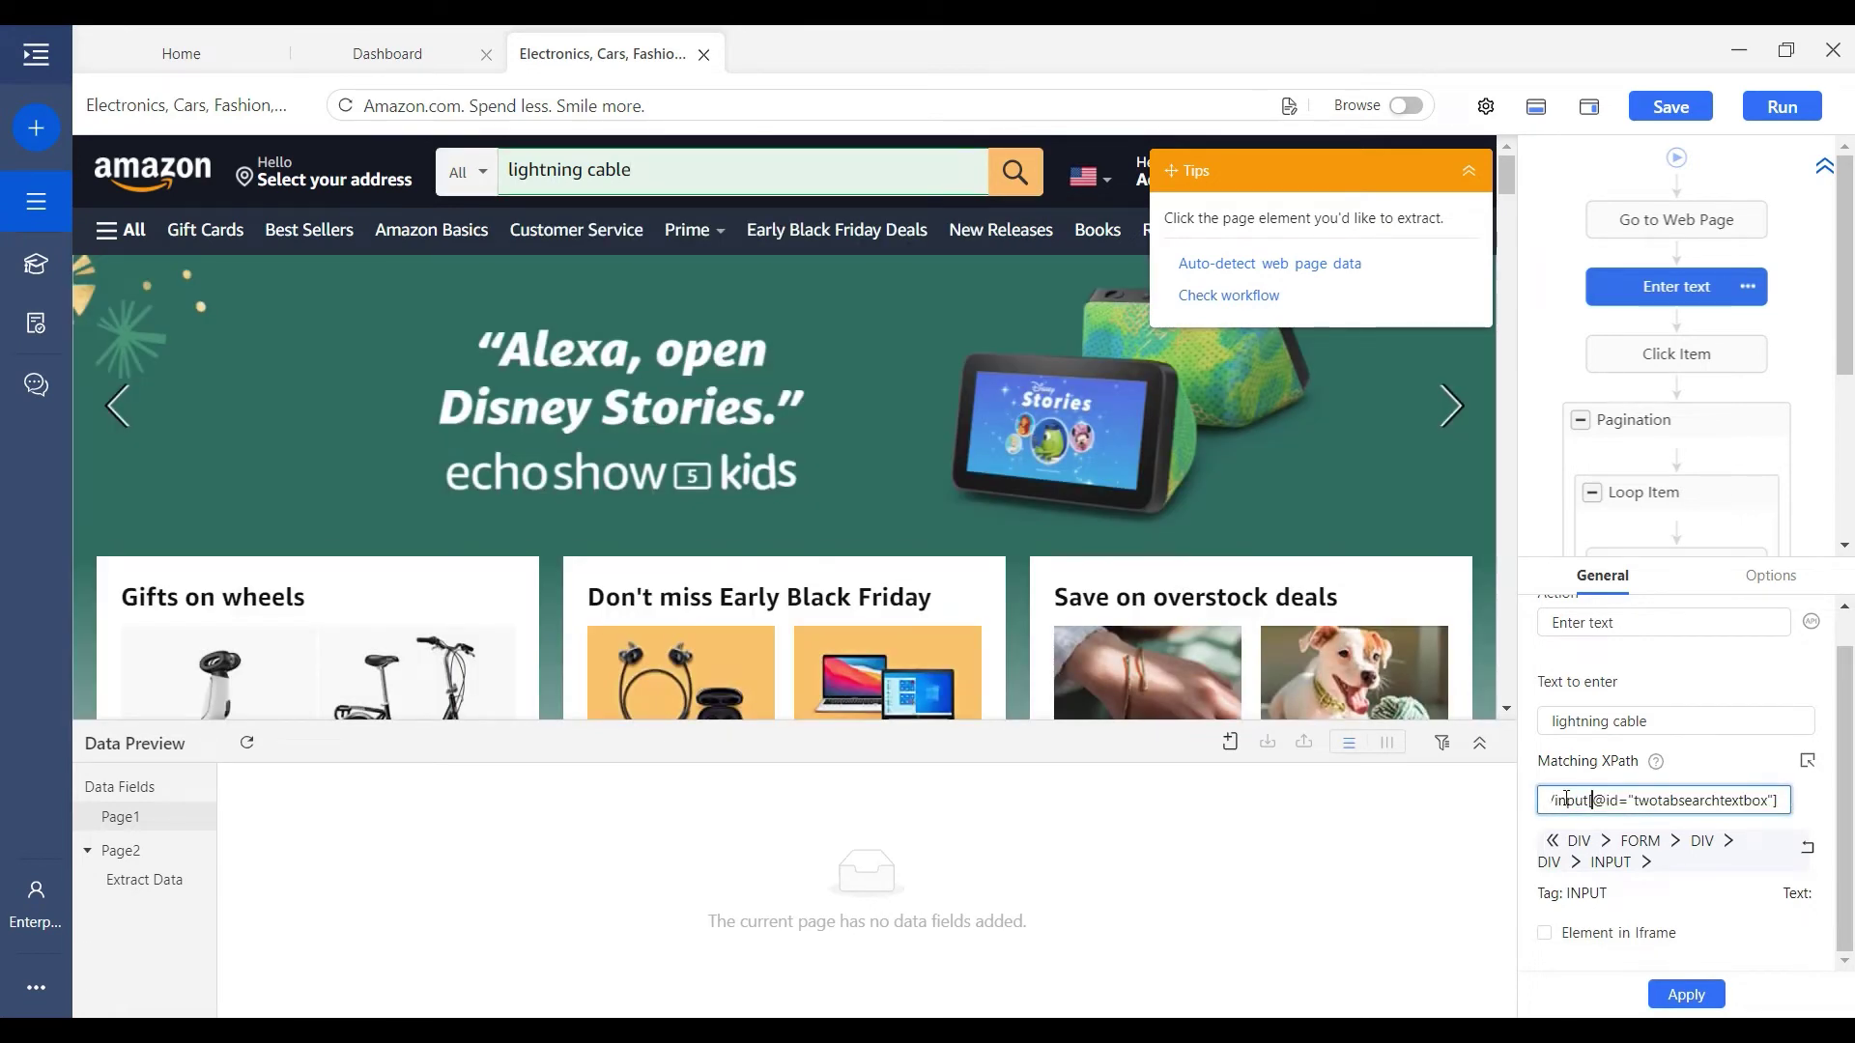
left_click(1619, 779)
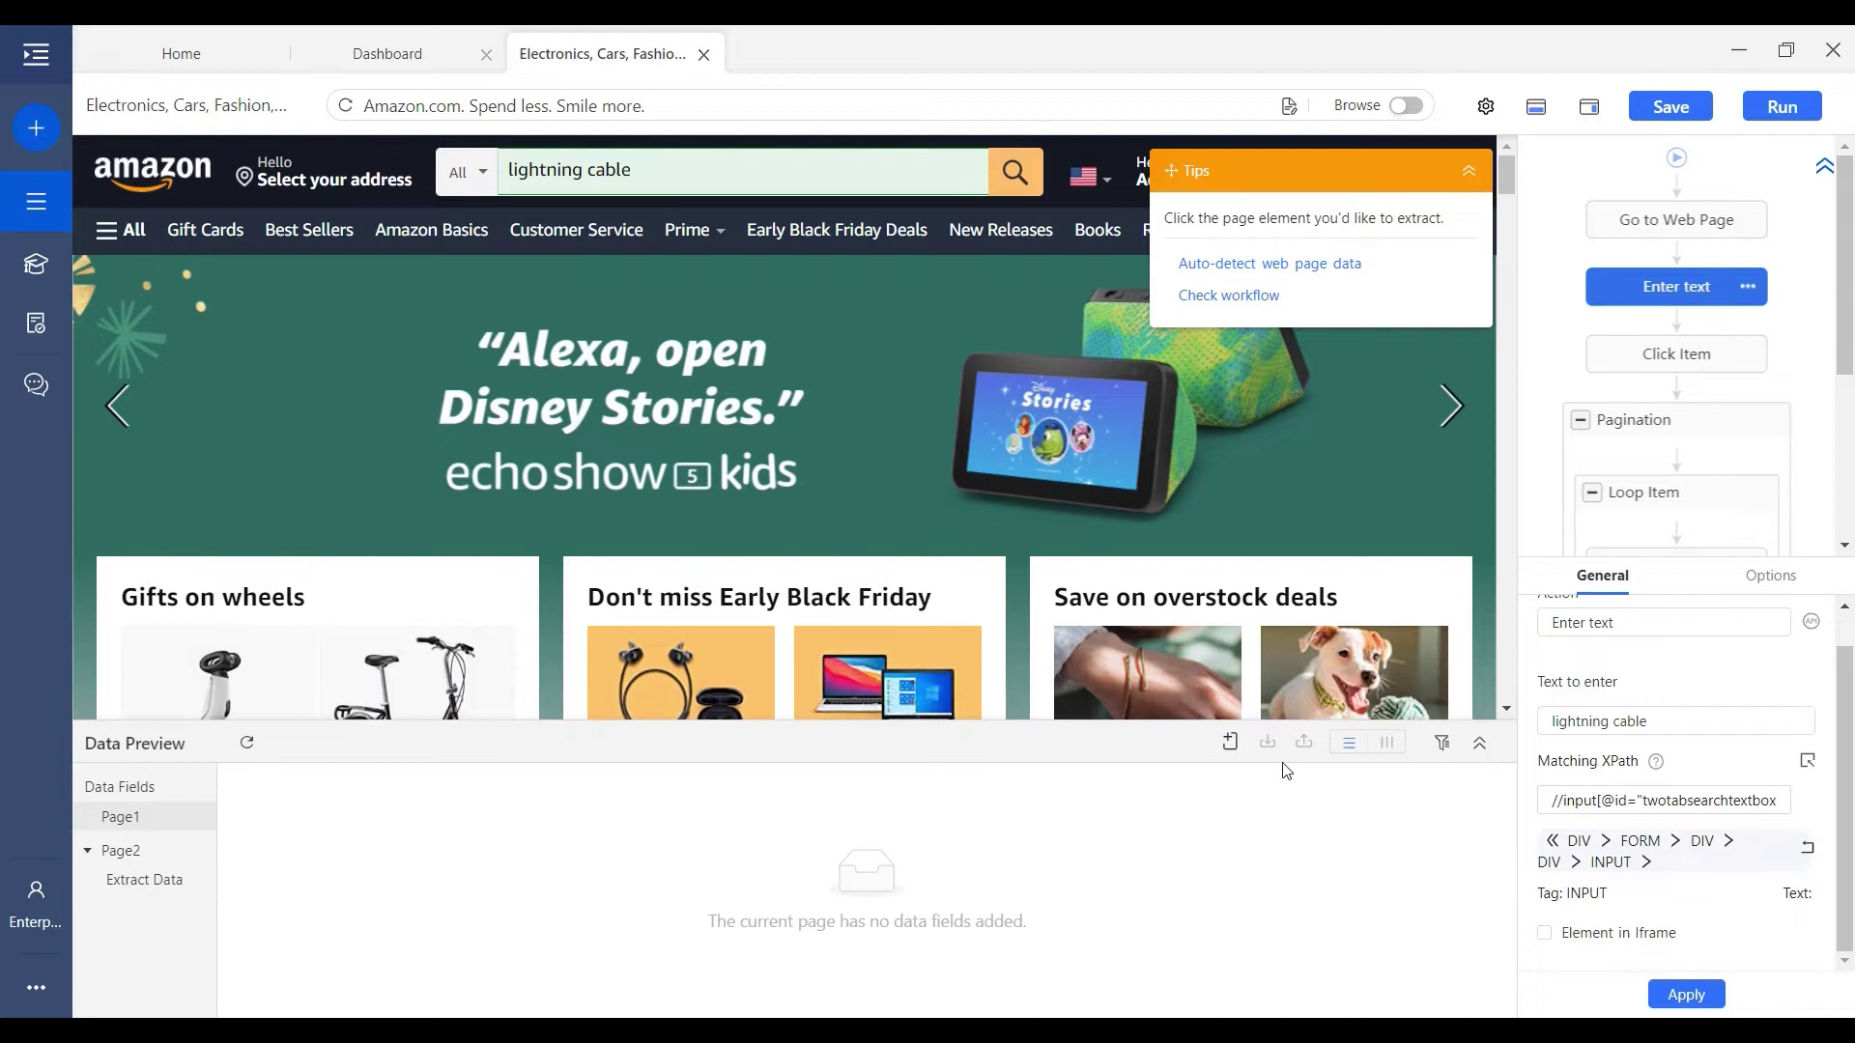
left_click(1613, 803)
left_click(1655, 804)
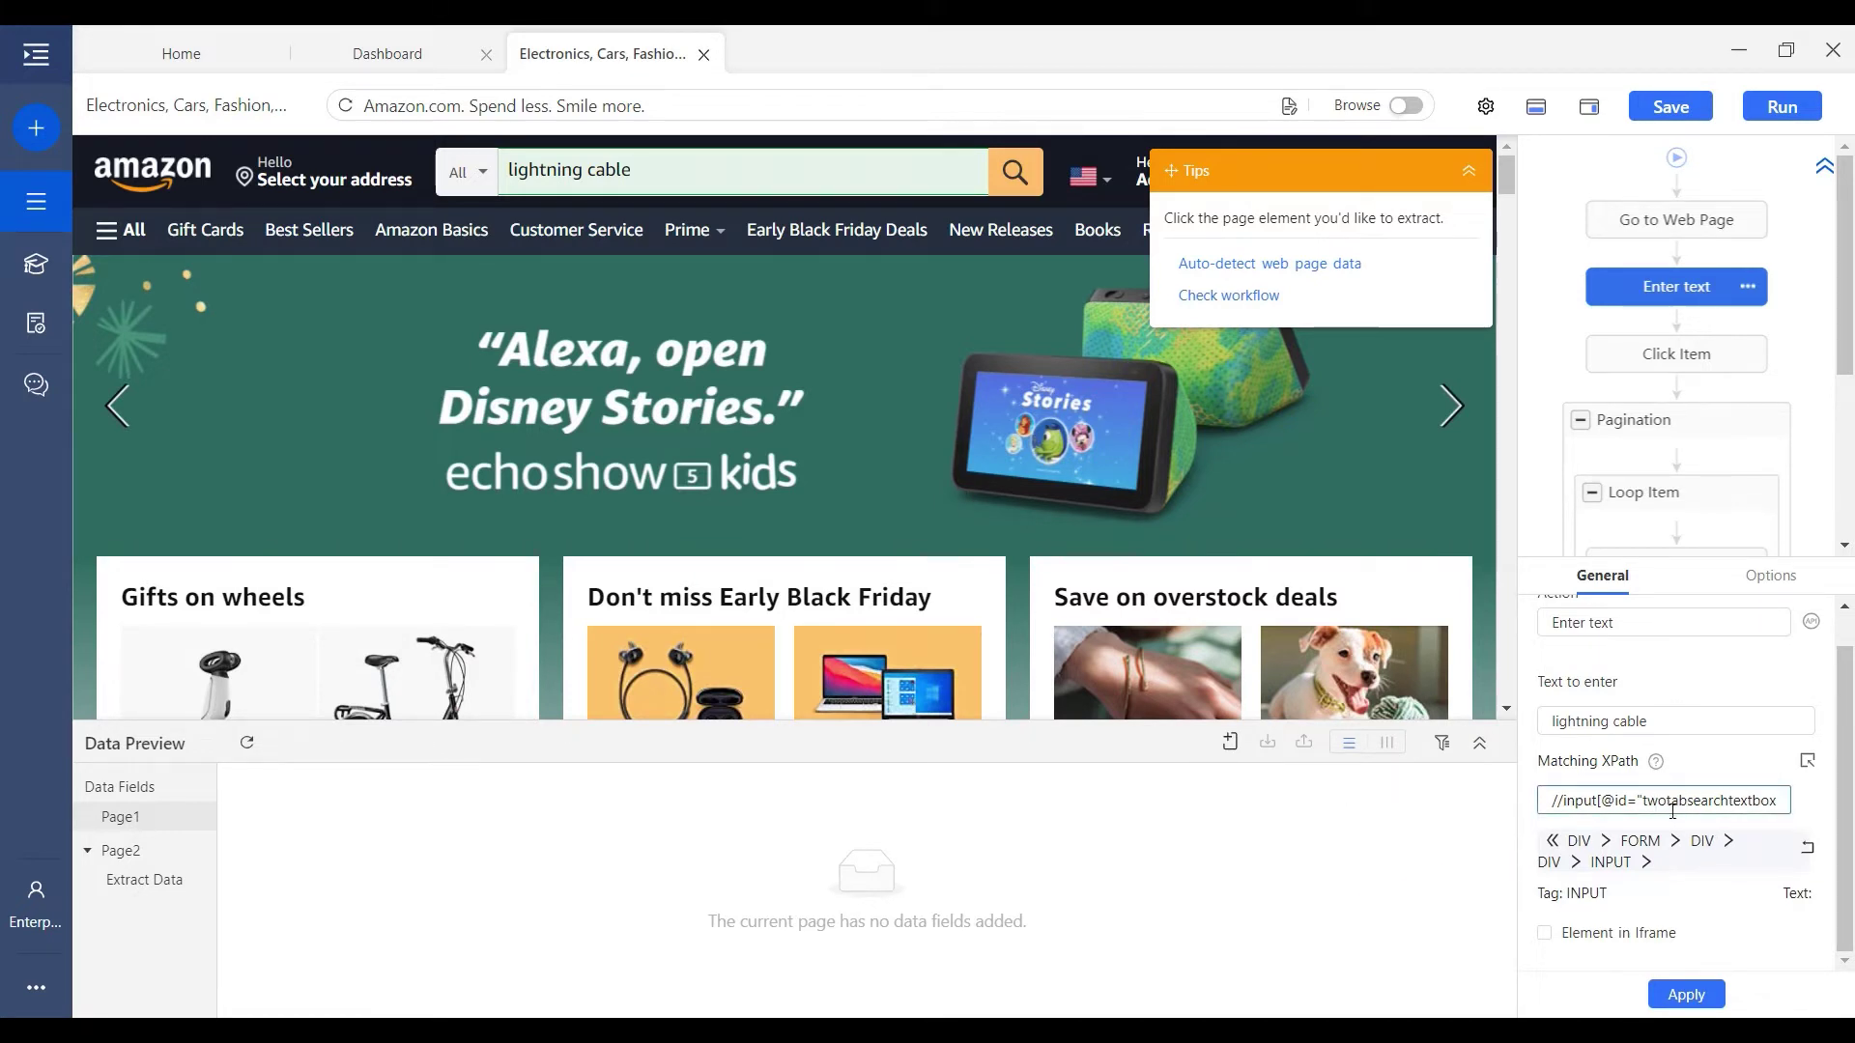
left_click_drag(1550, 800, 1803, 810)
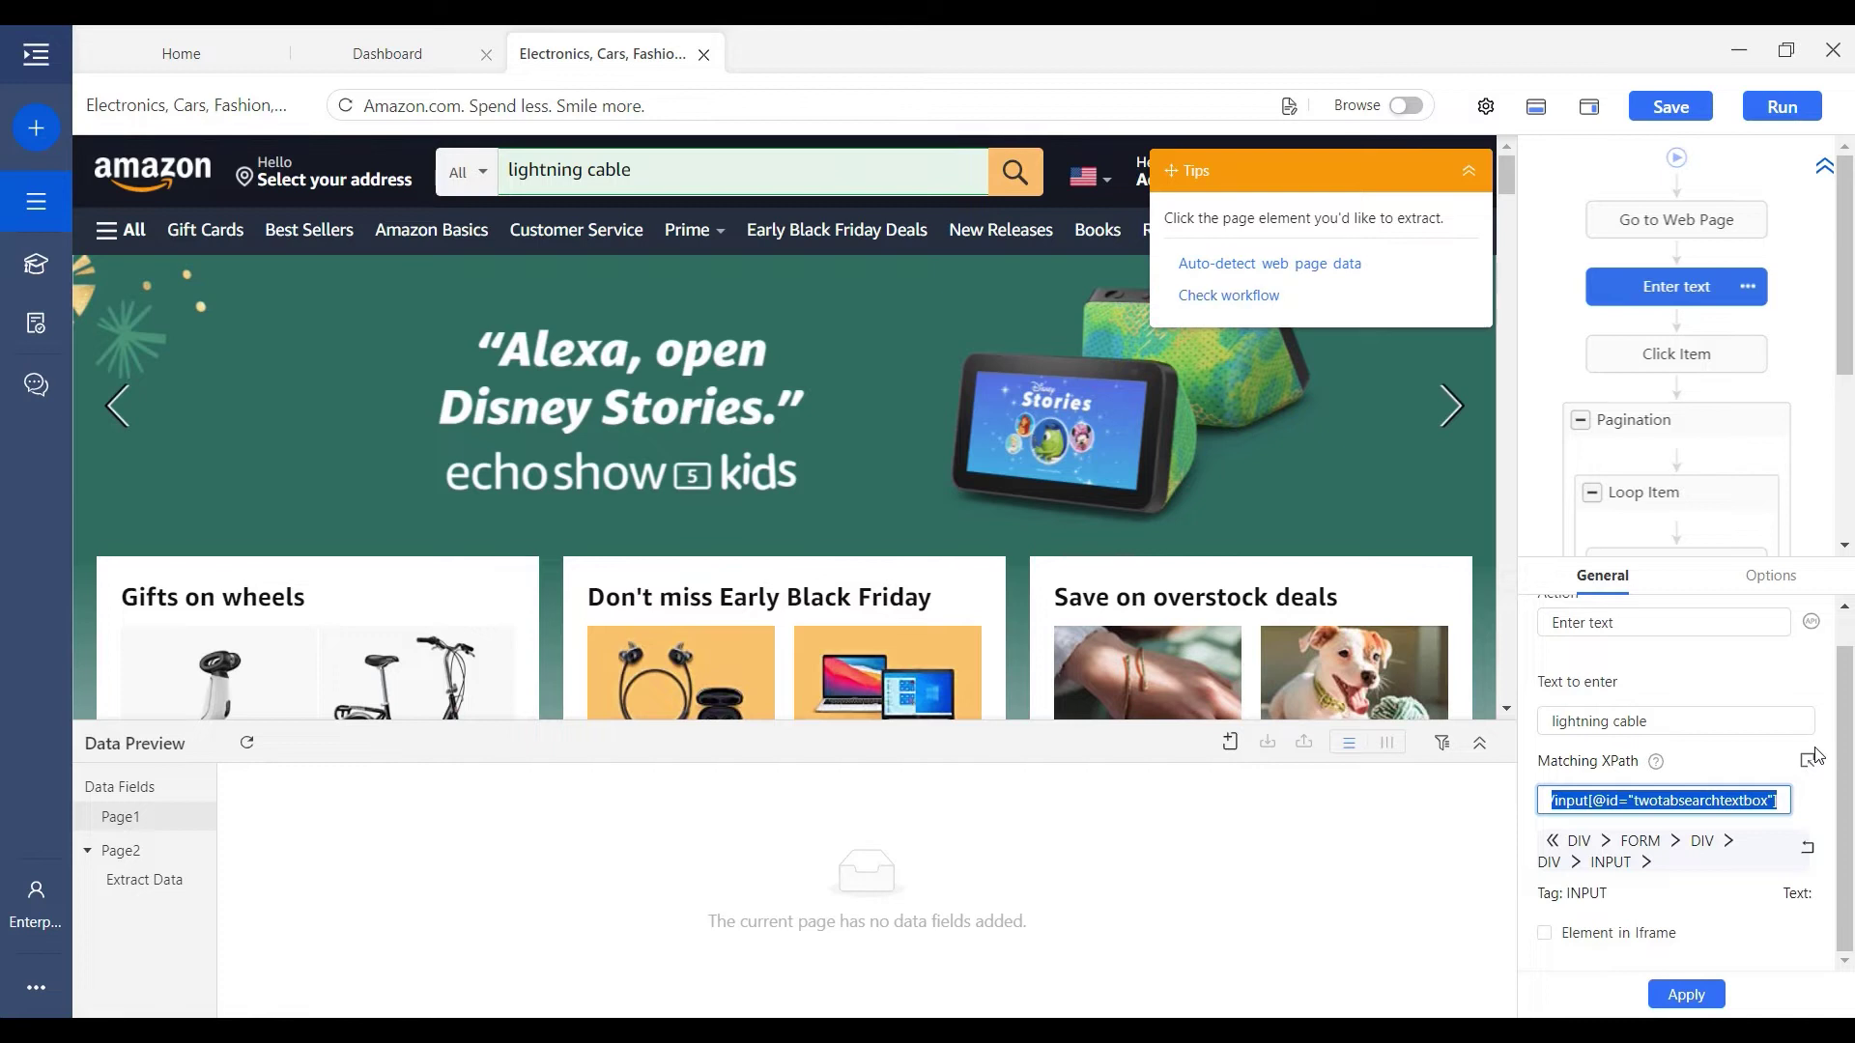
- Run Click Item, read its Matching XPath, and re-pick Amazon's search button as its target
left_click(1652, 367)
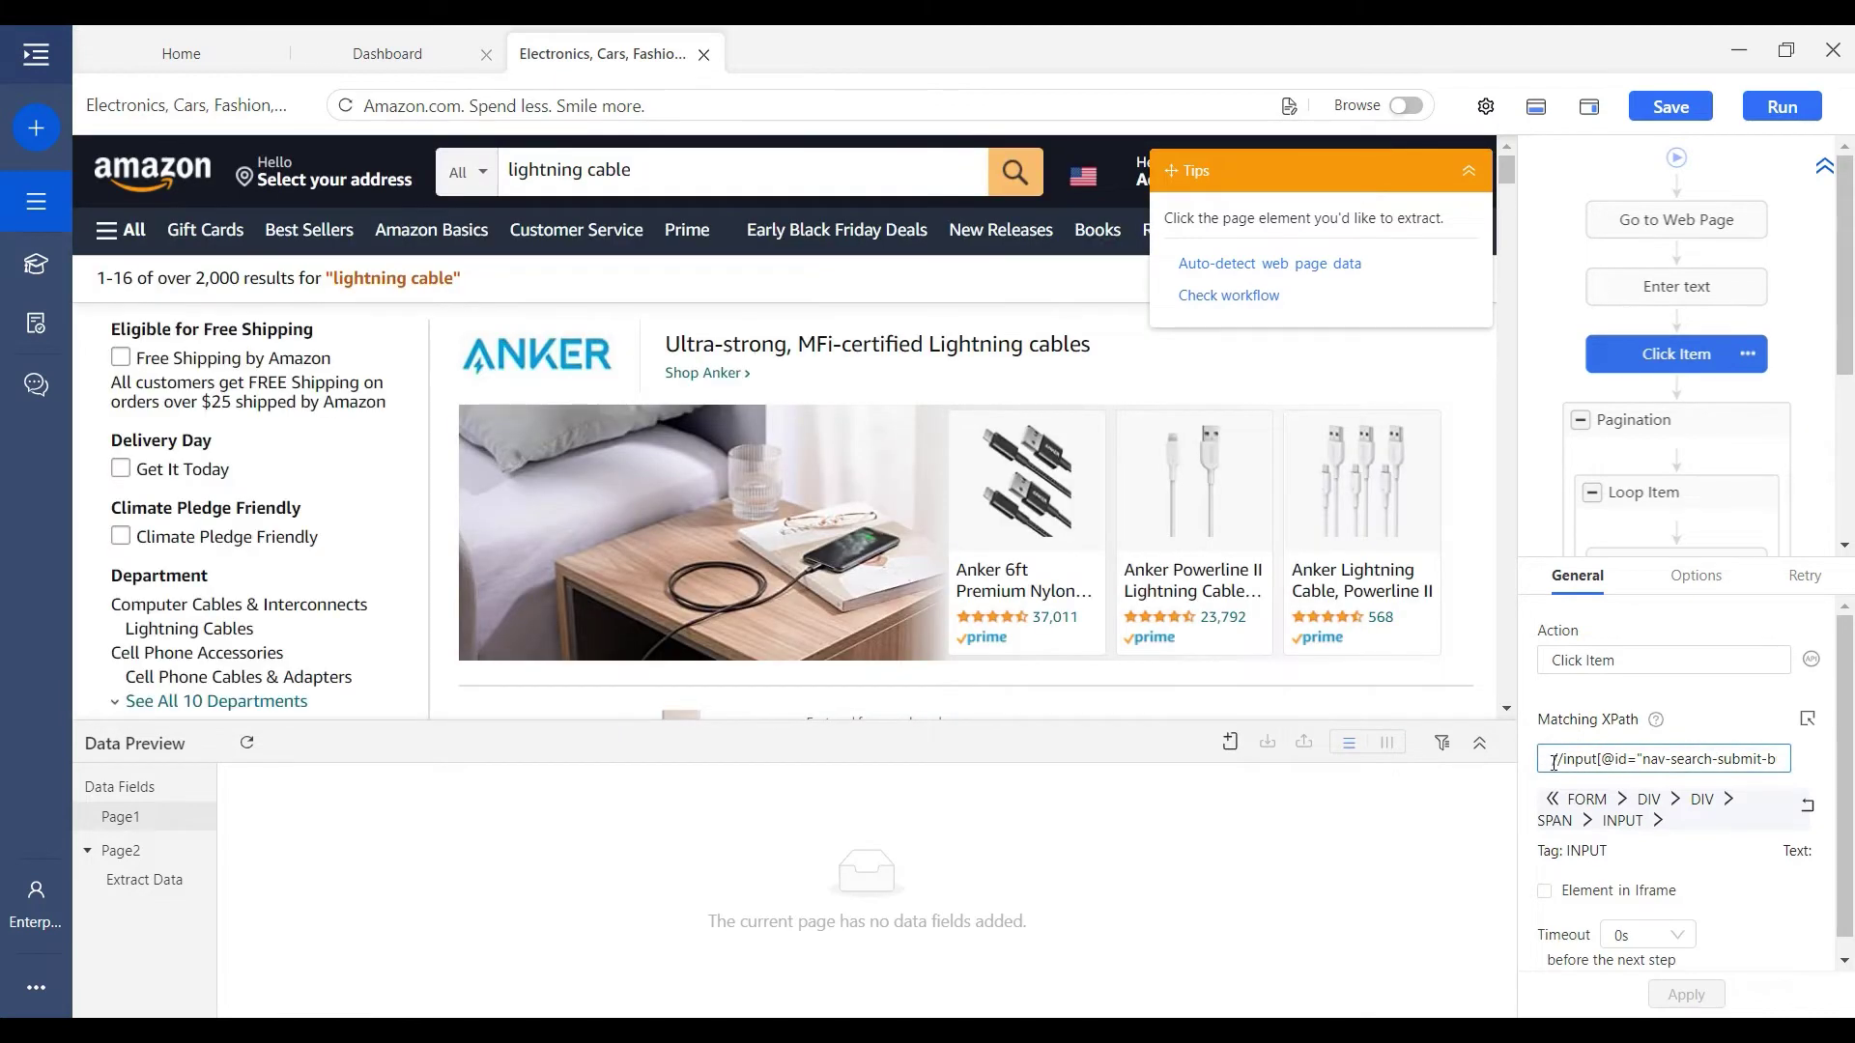
left_click_drag(1552, 763, 1832, 761)
left_click(1774, 761)
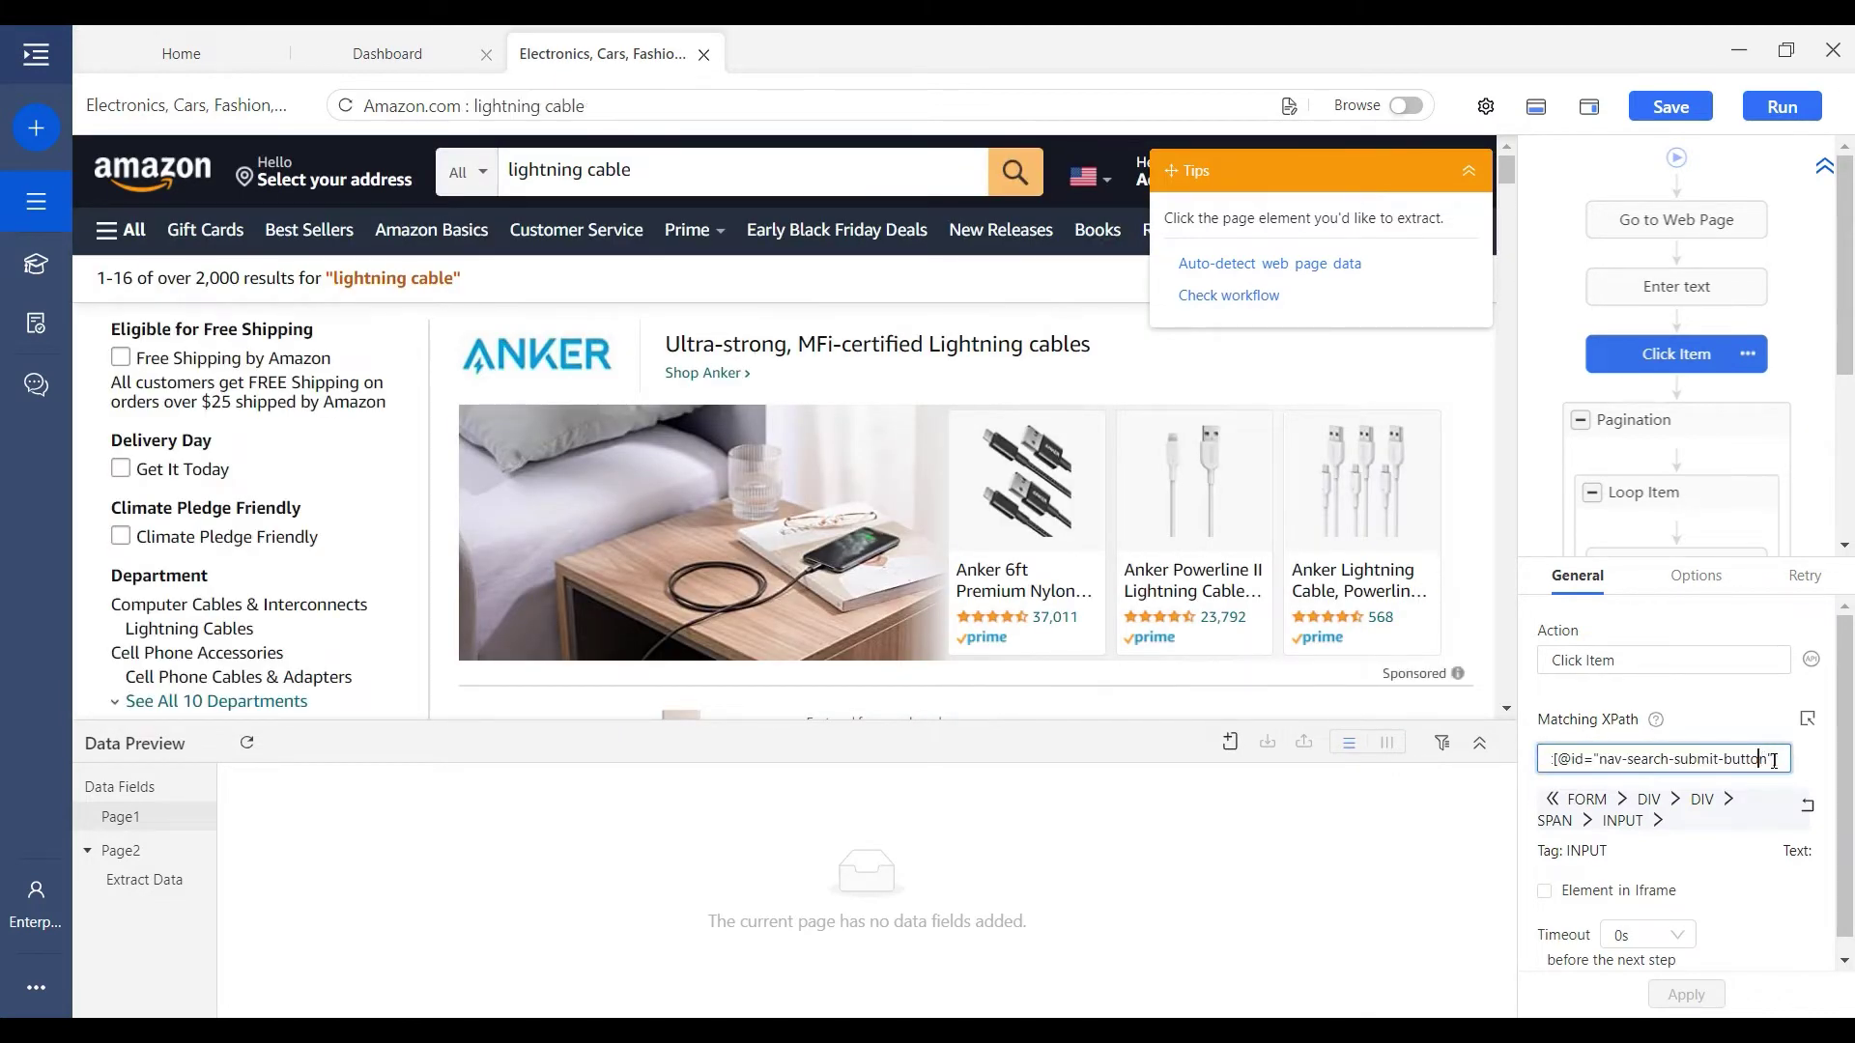
left_click(1808, 723)
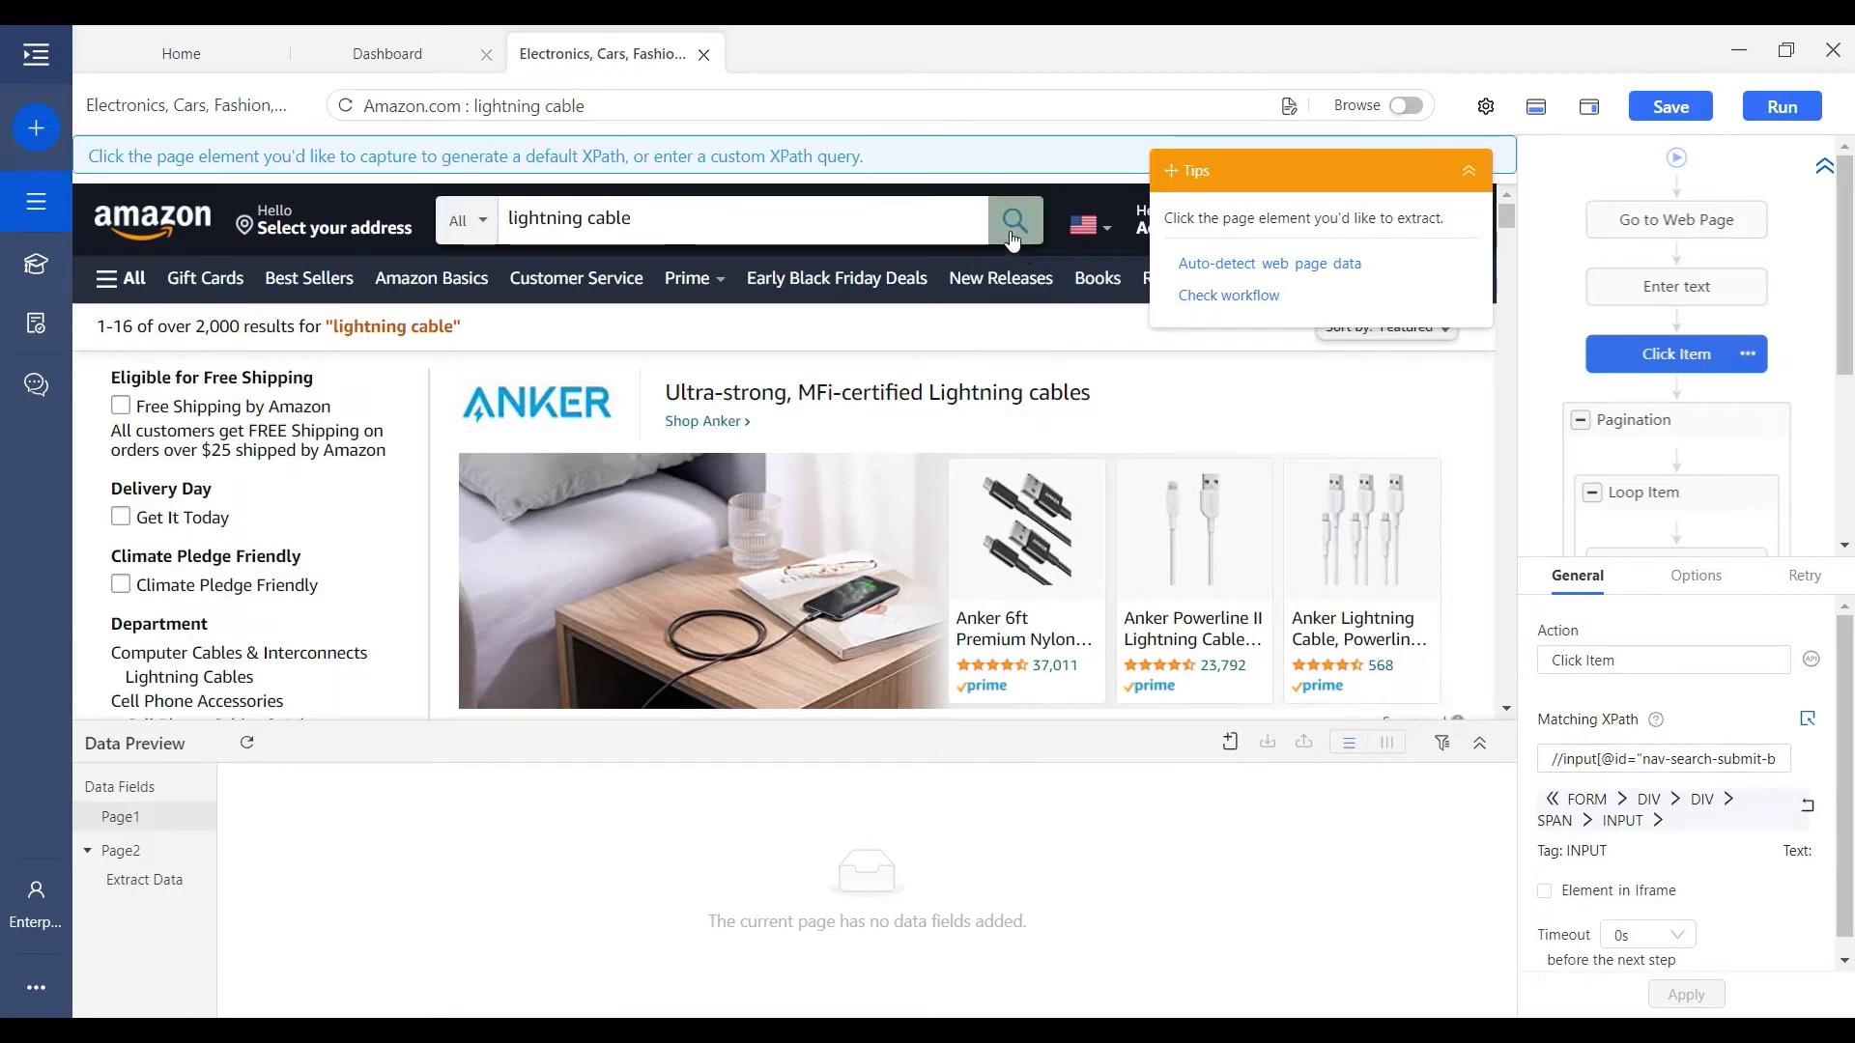
left_click(1022, 241)
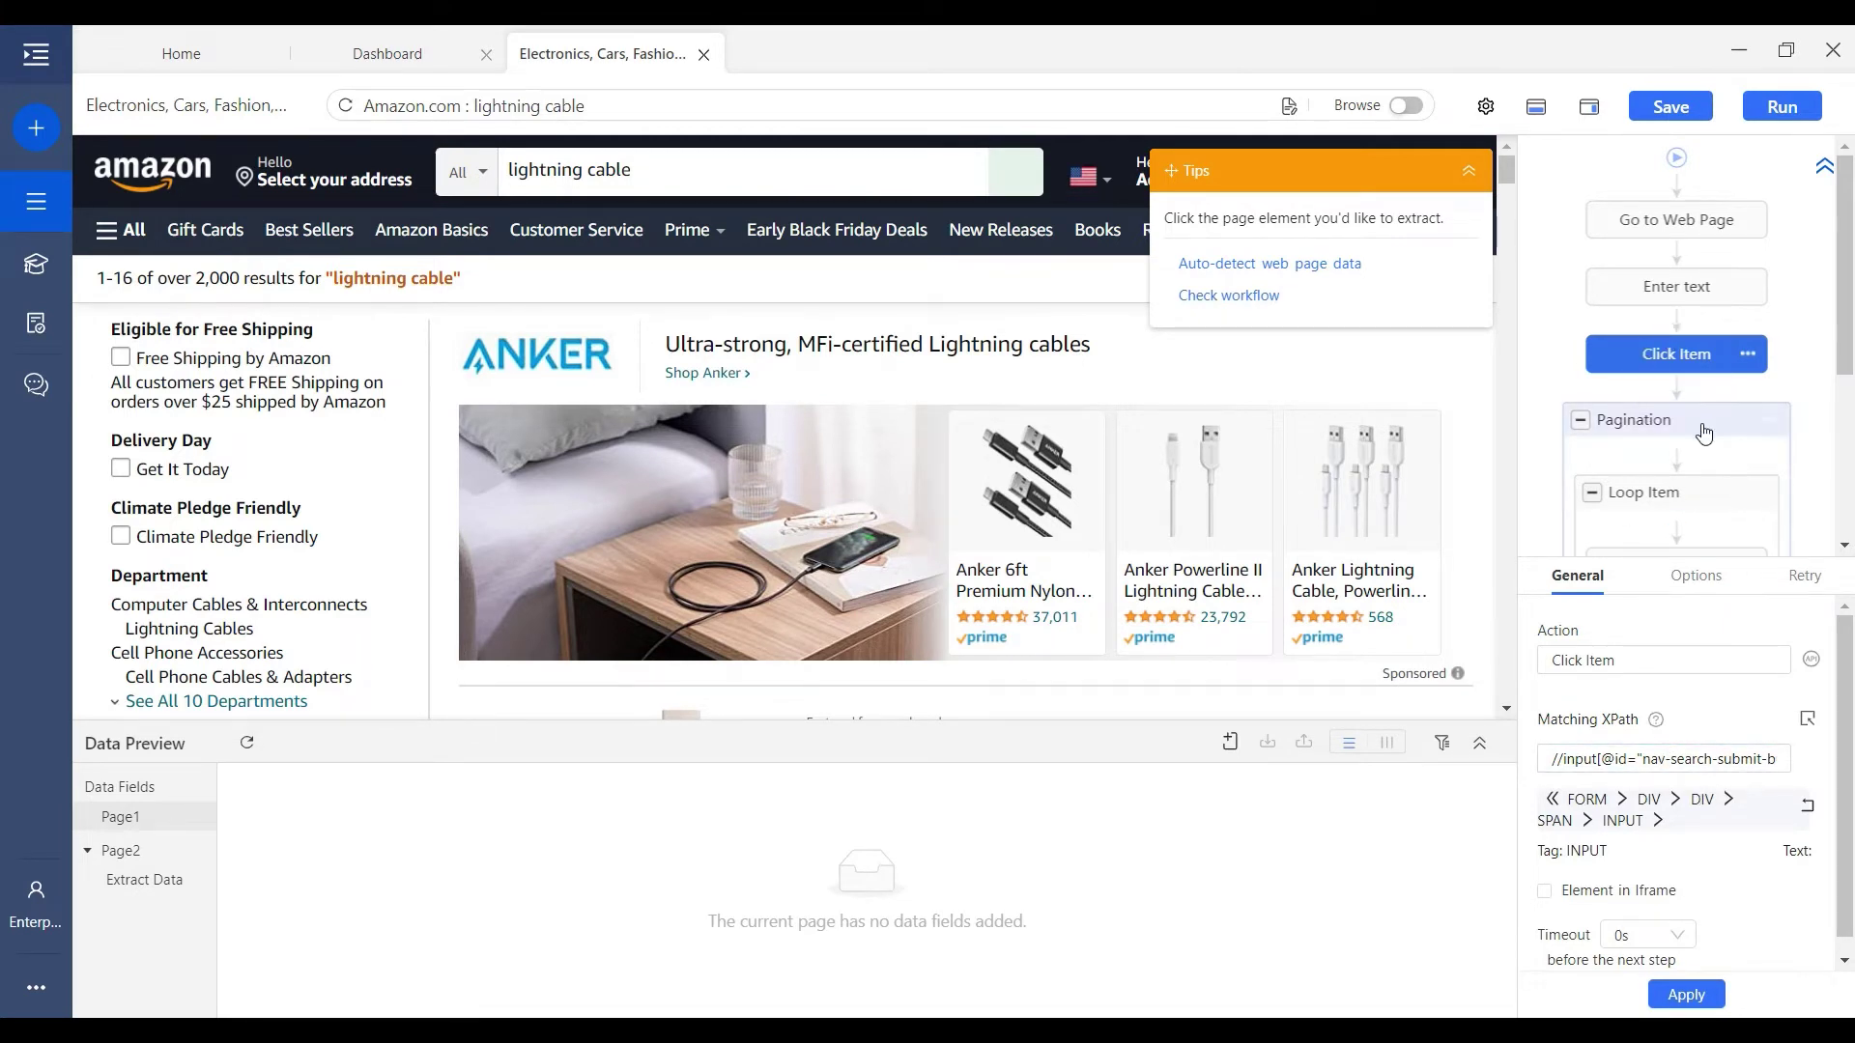
- Review Click Item's additional options, including Load with AJAX and its timeout, and look over the nested loop actions
left_click(1697, 577)
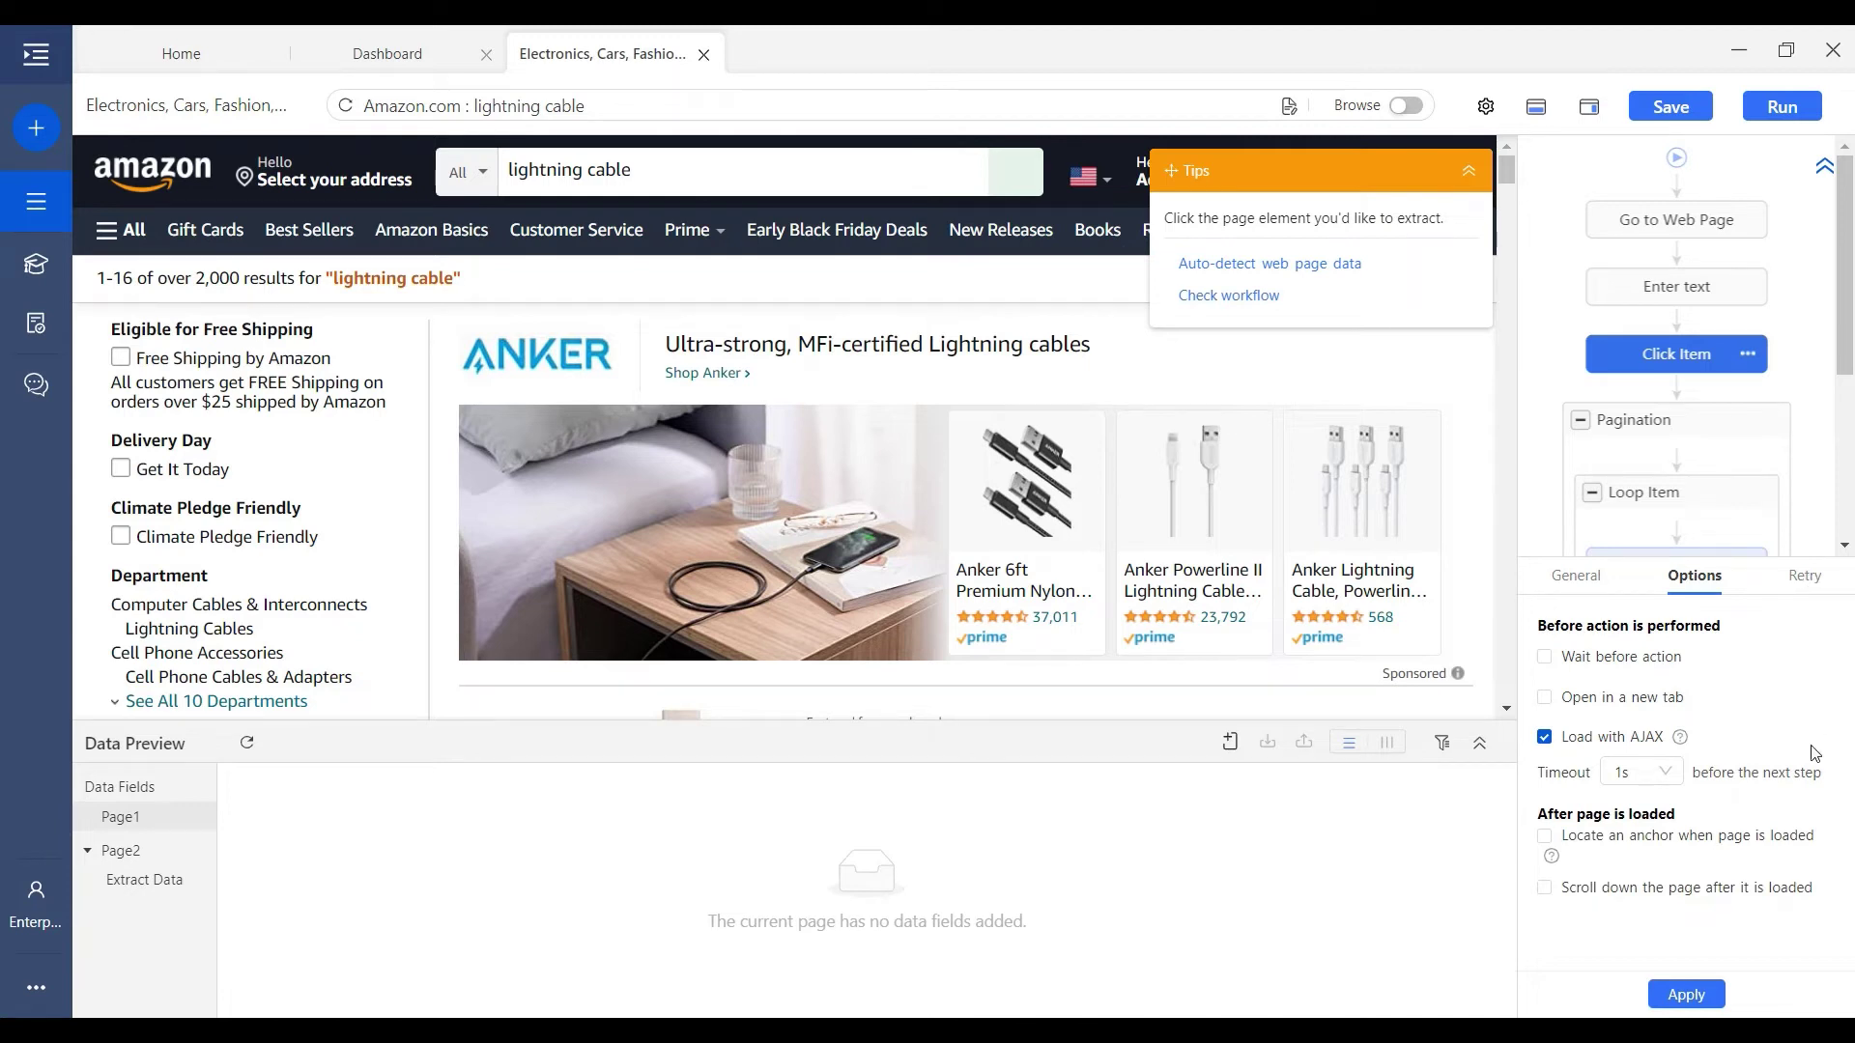
mouse_move(1664, 345)
mouse_move(1653, 384)
scroll(1654, 384, "down", 2)
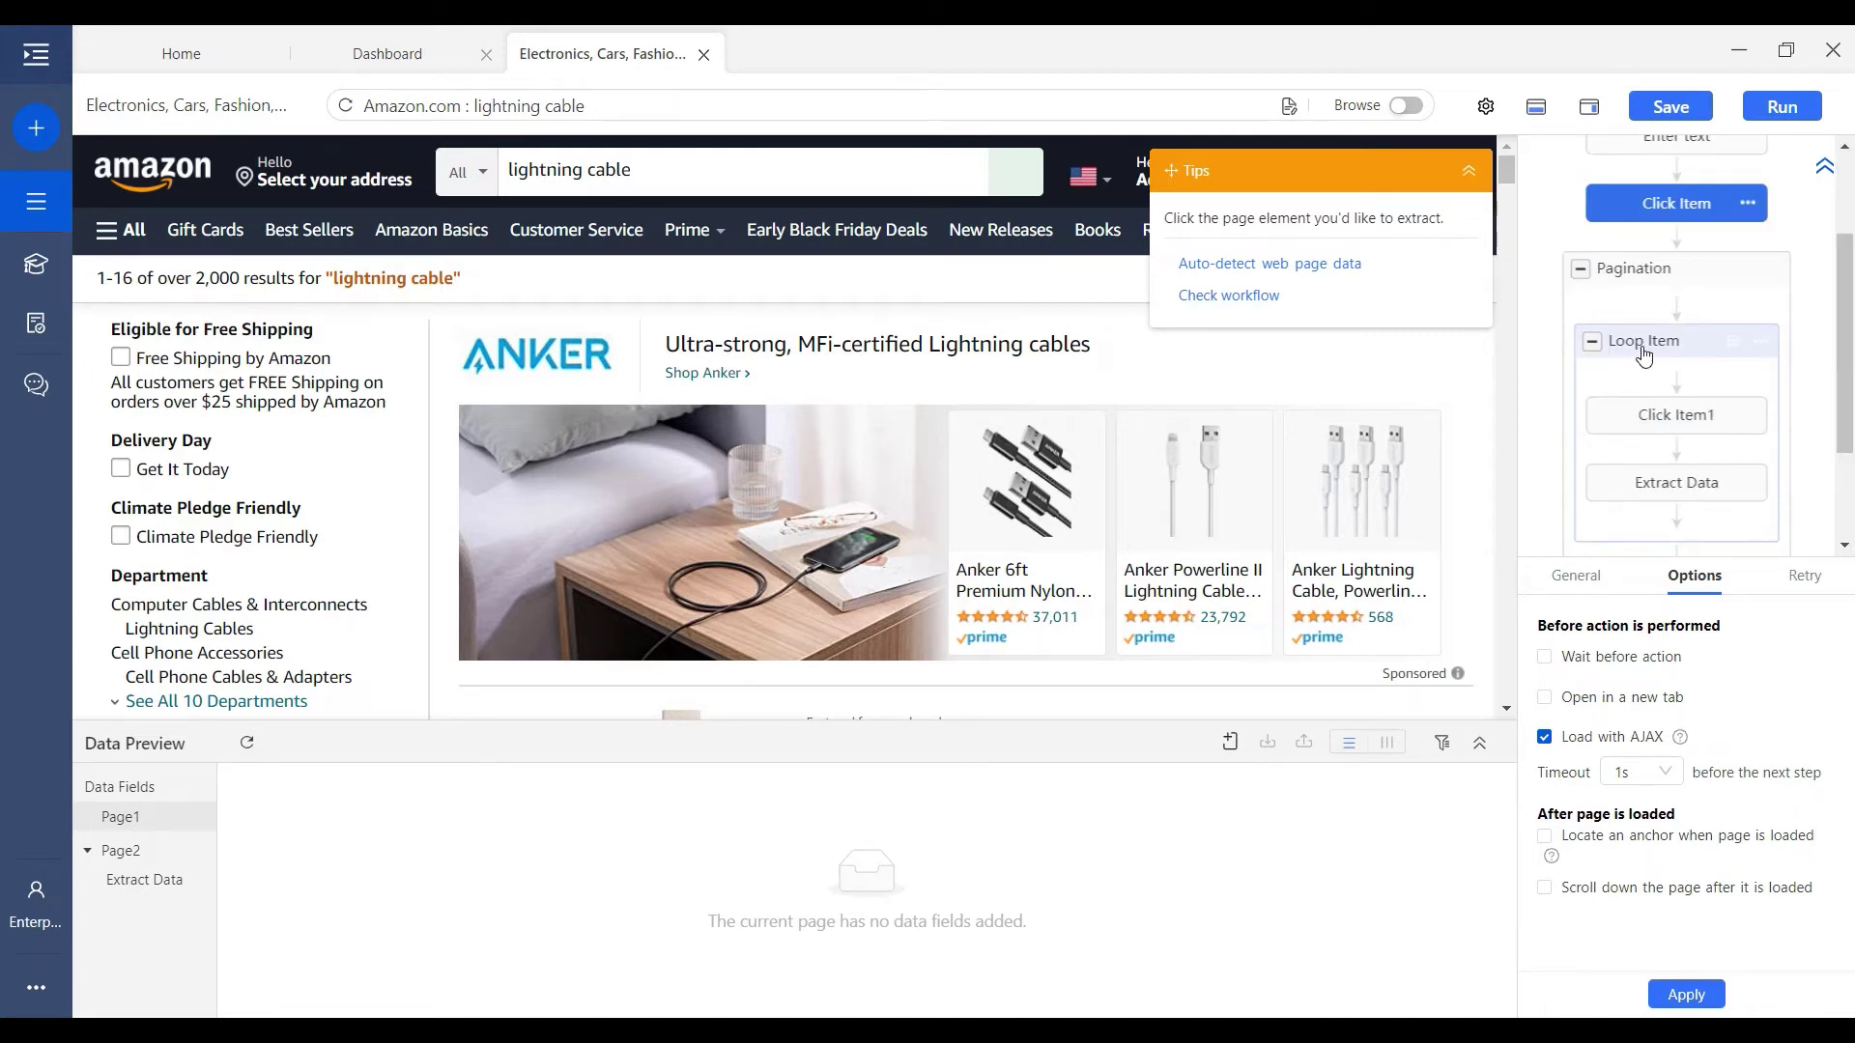
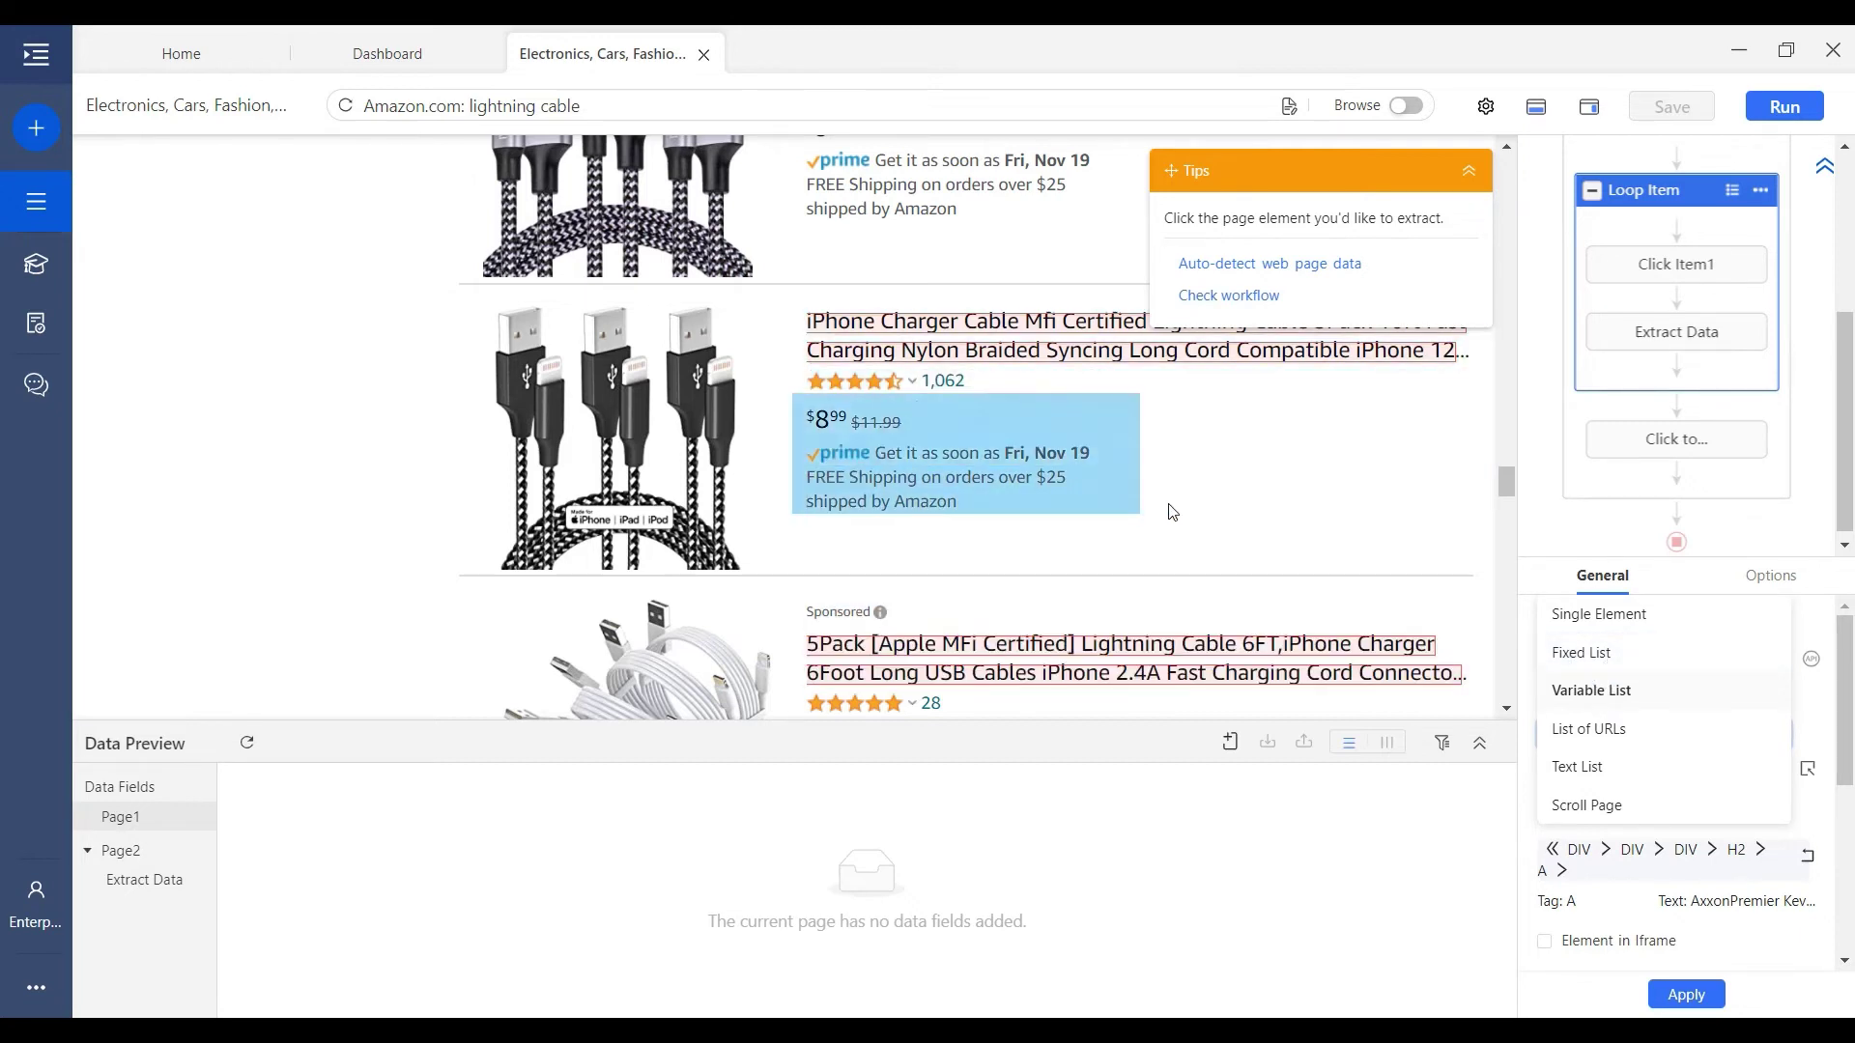
- Set the Loop Item's loop mode to Variable List with the Matching XPath //h2/a, and check its loop items
left_click(1594, 696)
left_click(1629, 807)
type("//h2/a")
scroll(1629, 811, "down", 1)
left_click_drag(1629, 688, 1536, 694)
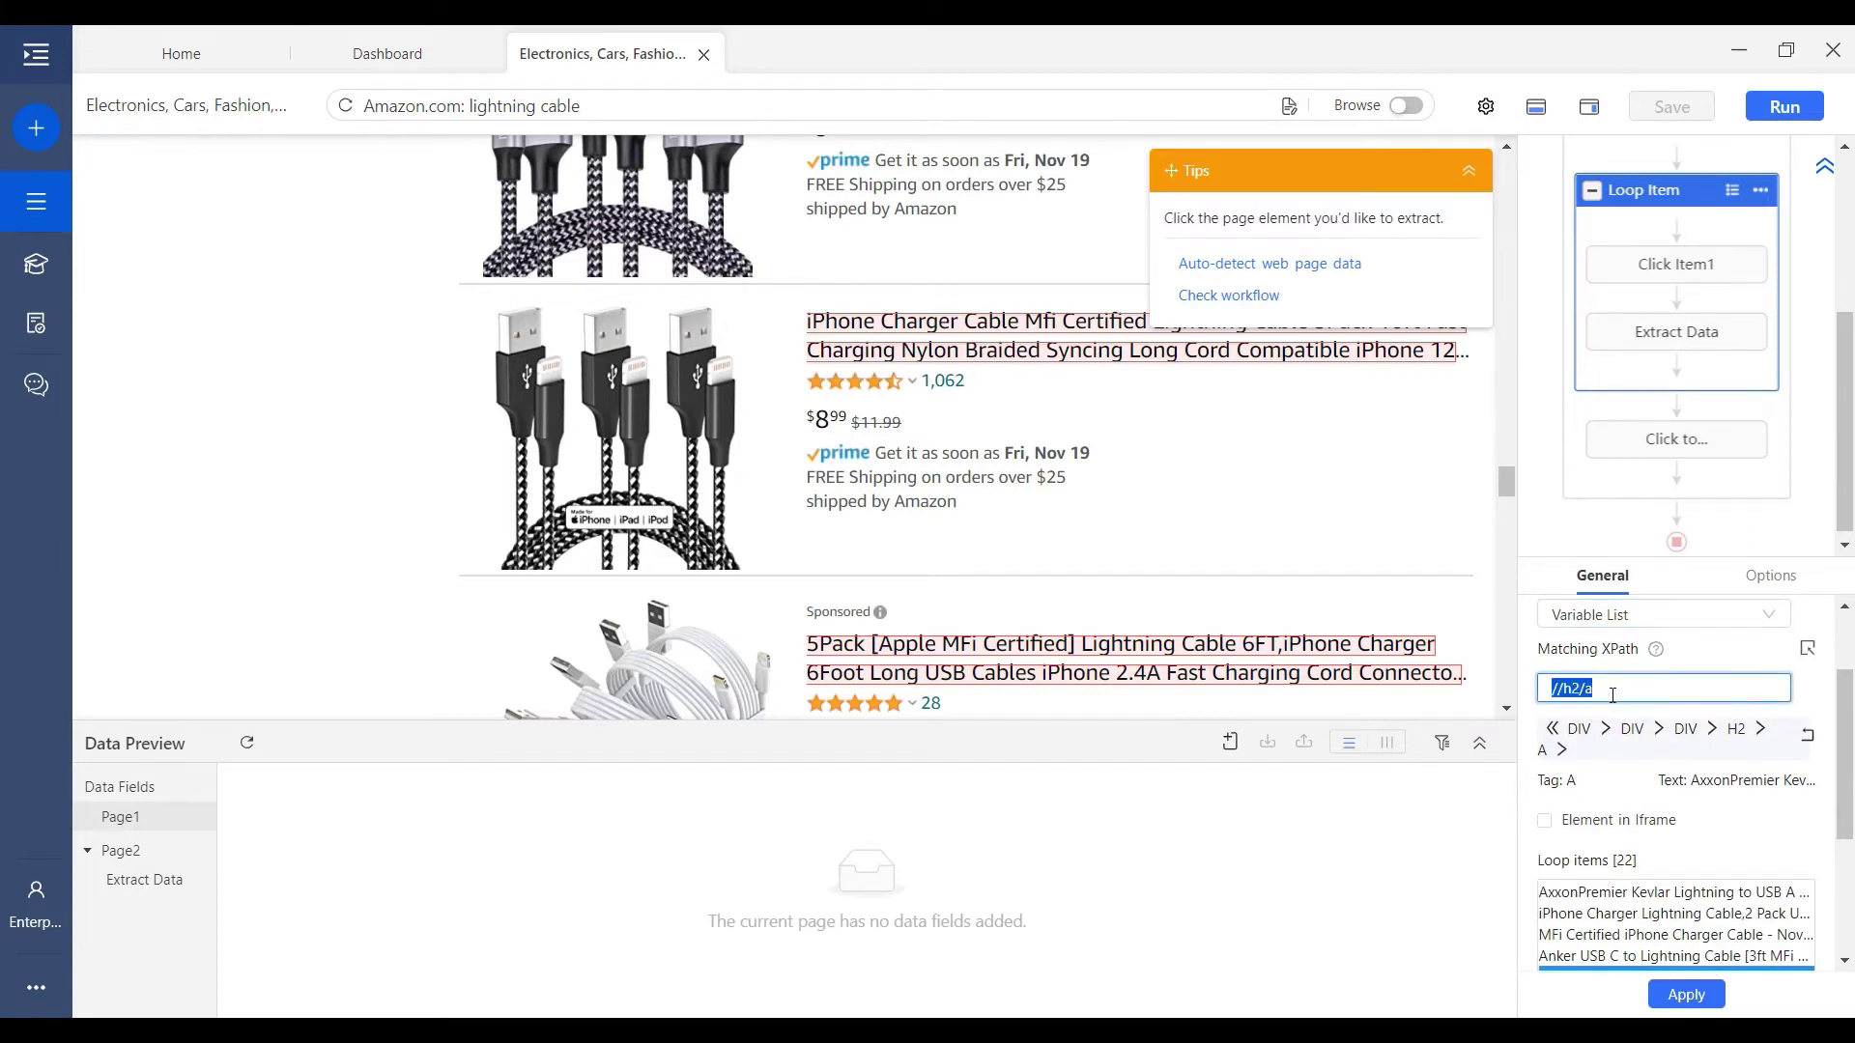
scroll(1639, 696, "up", 2)
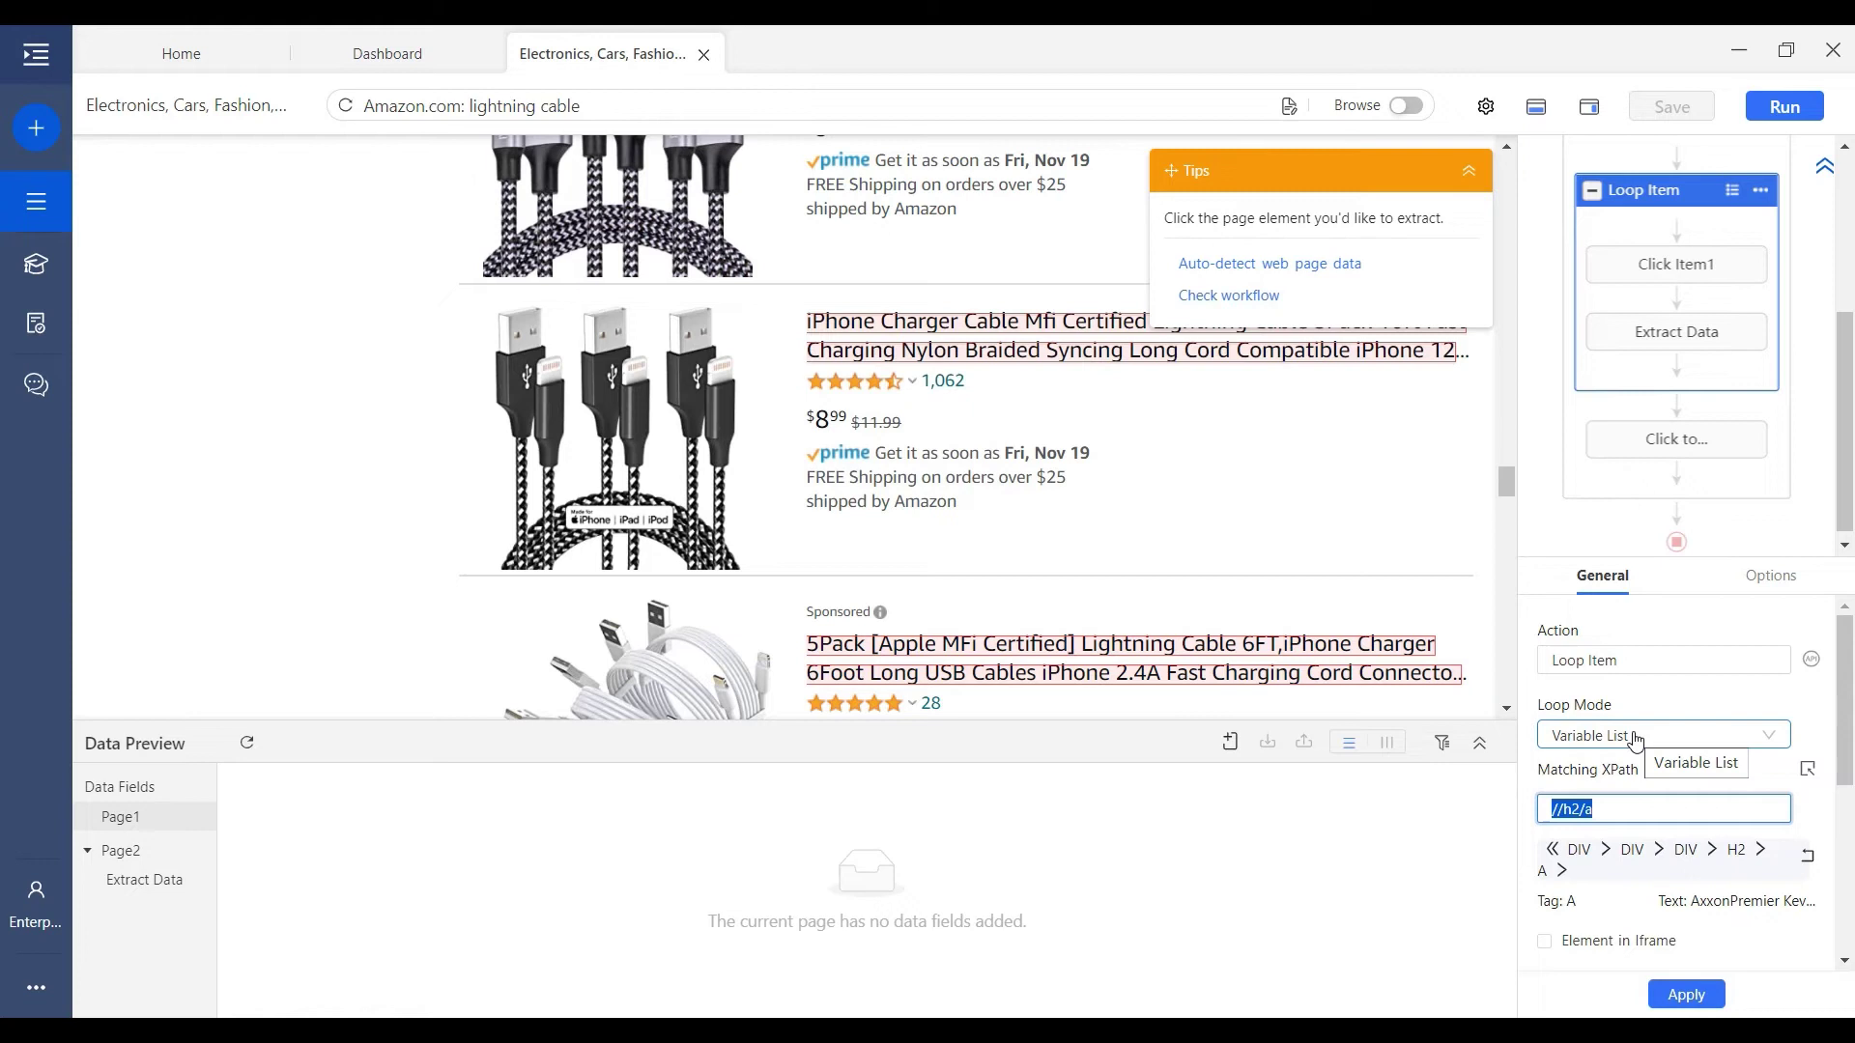
left_click(1632, 740)
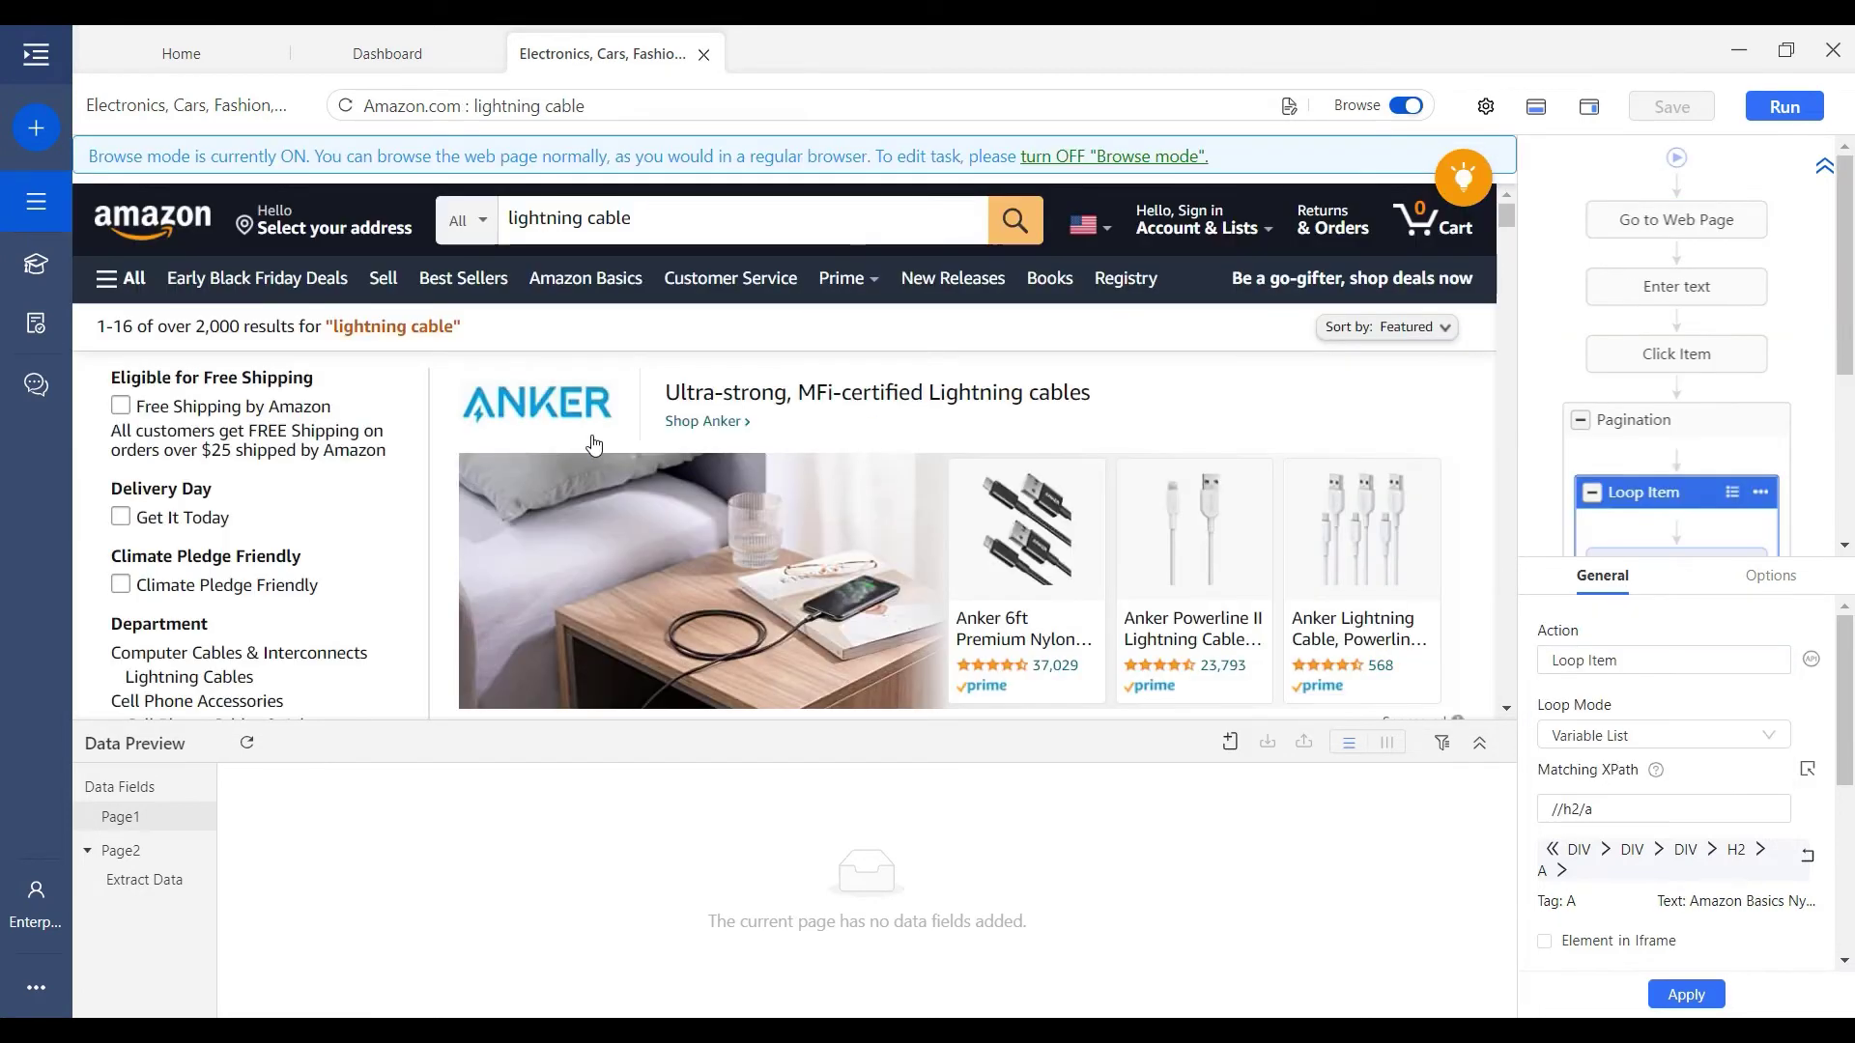
- Open Amazon's full category menu in browse mode and look through its entries
left_click(136, 290)
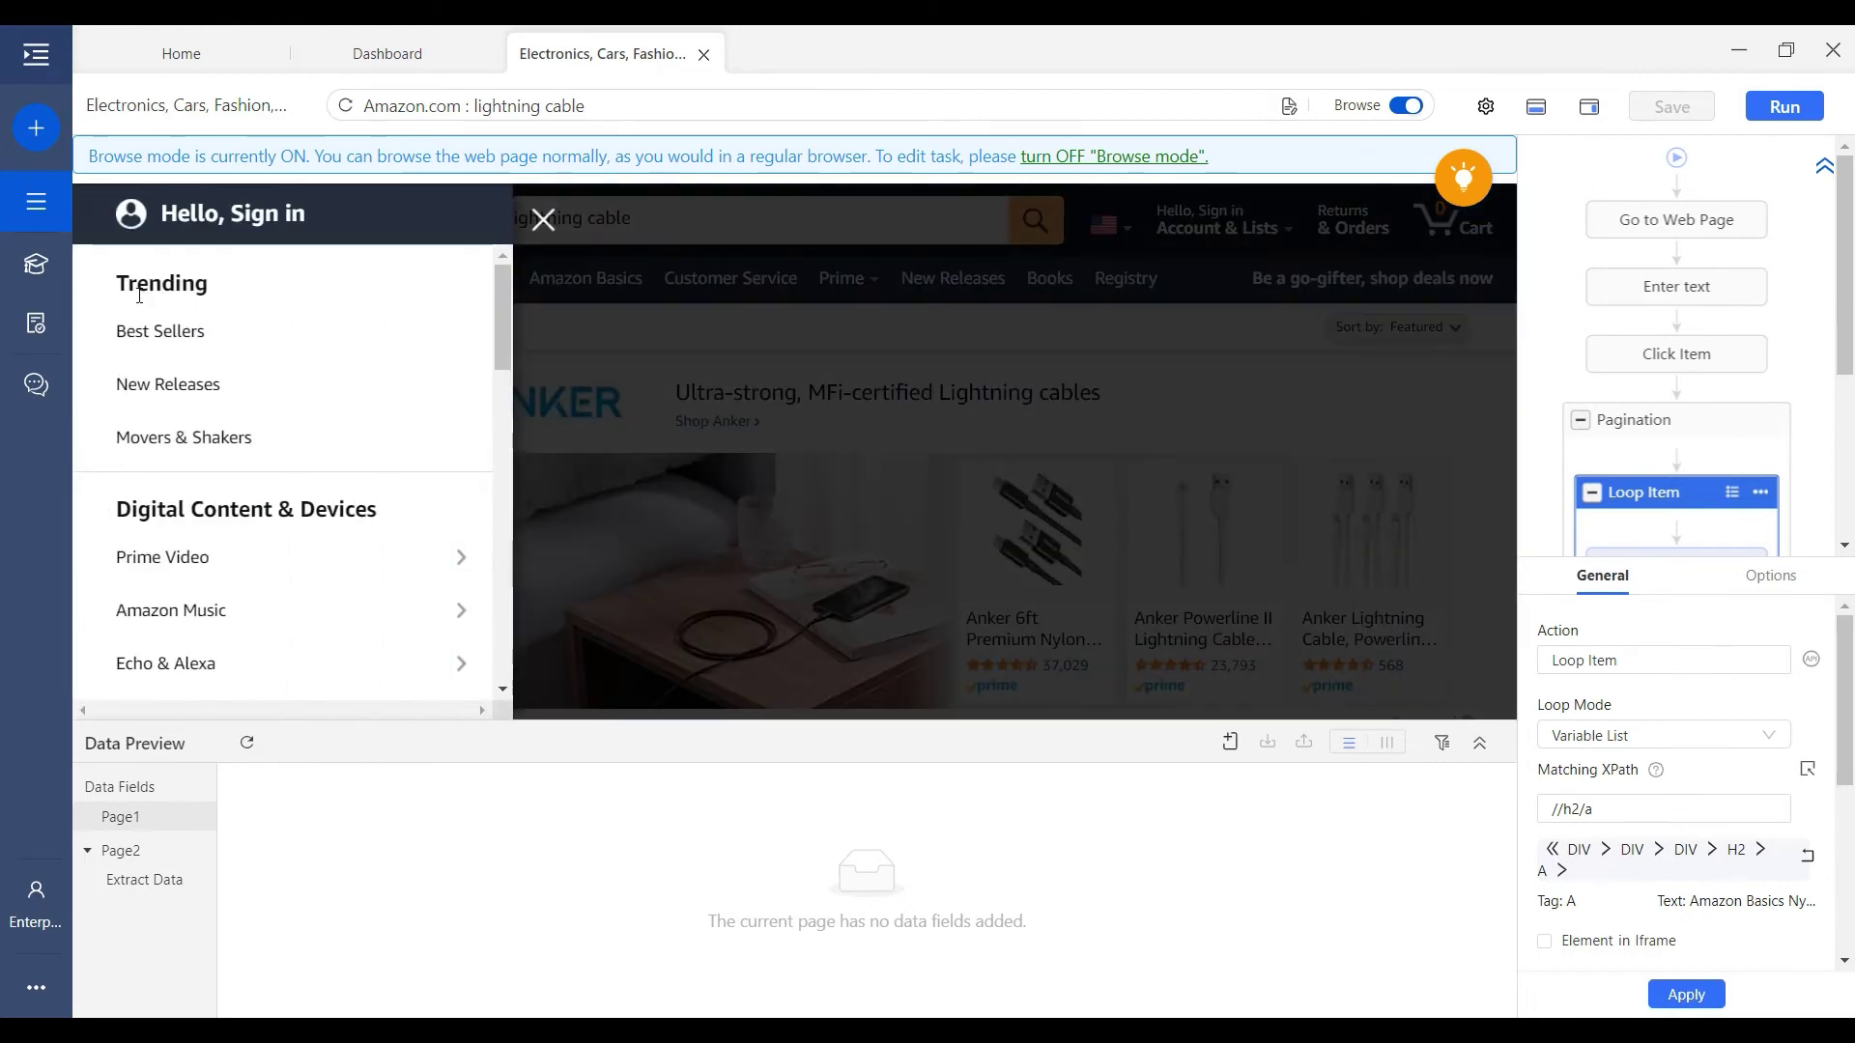
scroll(226, 551, "down", 3)
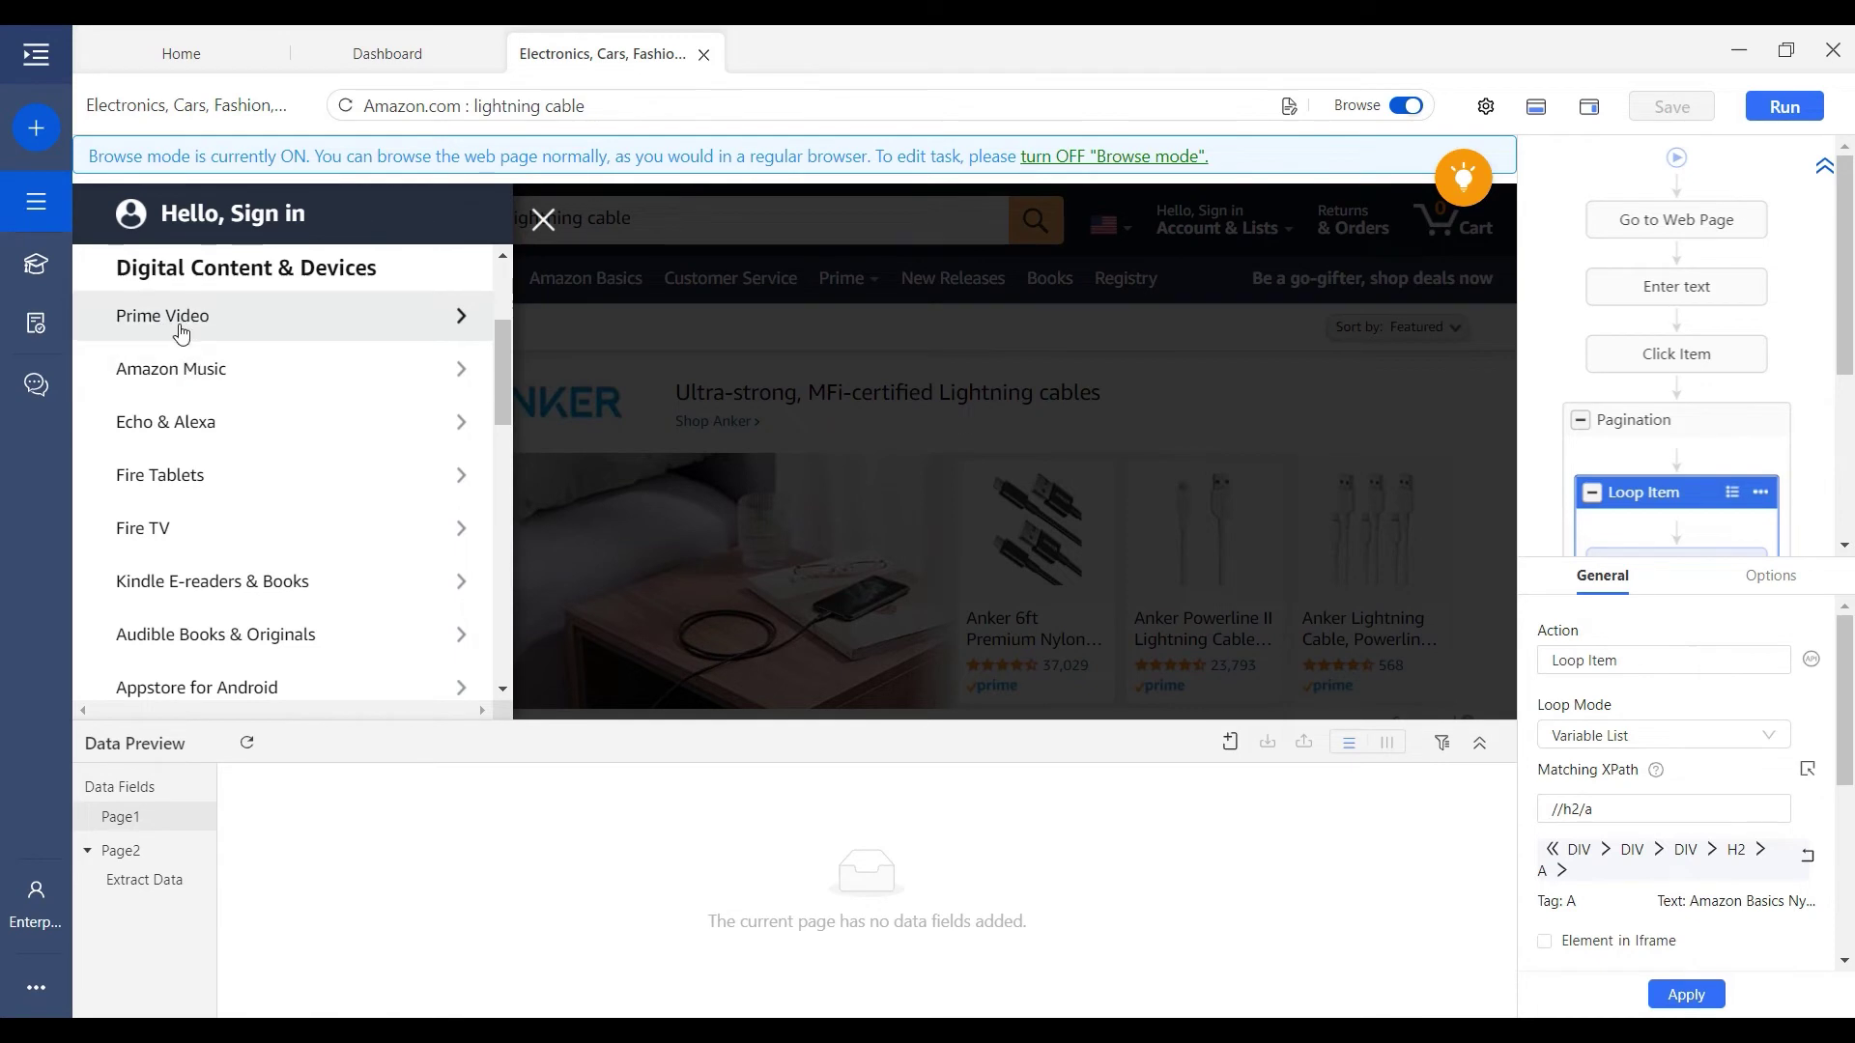
- Open the Prime Video submenu in Amazon's category menu, look through its entries, and return to the main menu
left_click(183, 330)
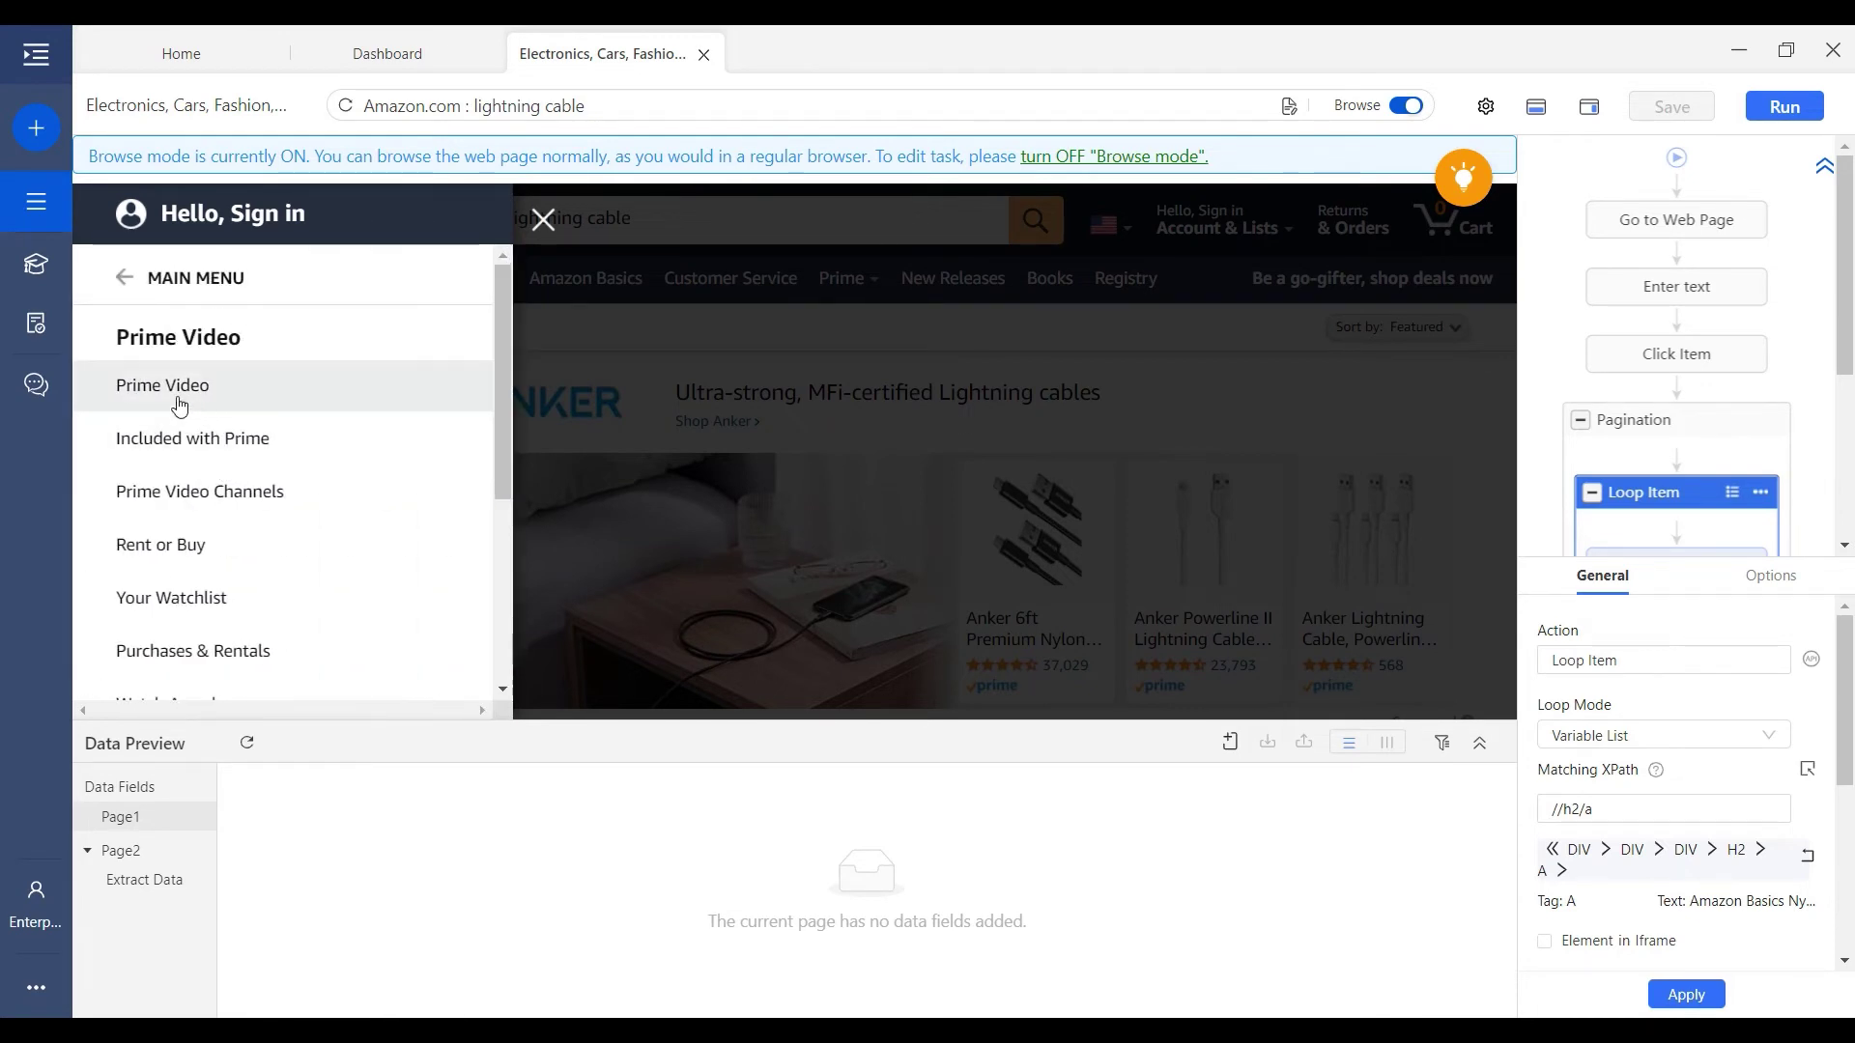
scroll(129, 505, "down", 1)
scroll(215, 530, "up", 1)
left_click(170, 288)
scroll(252, 509, "down", 1)
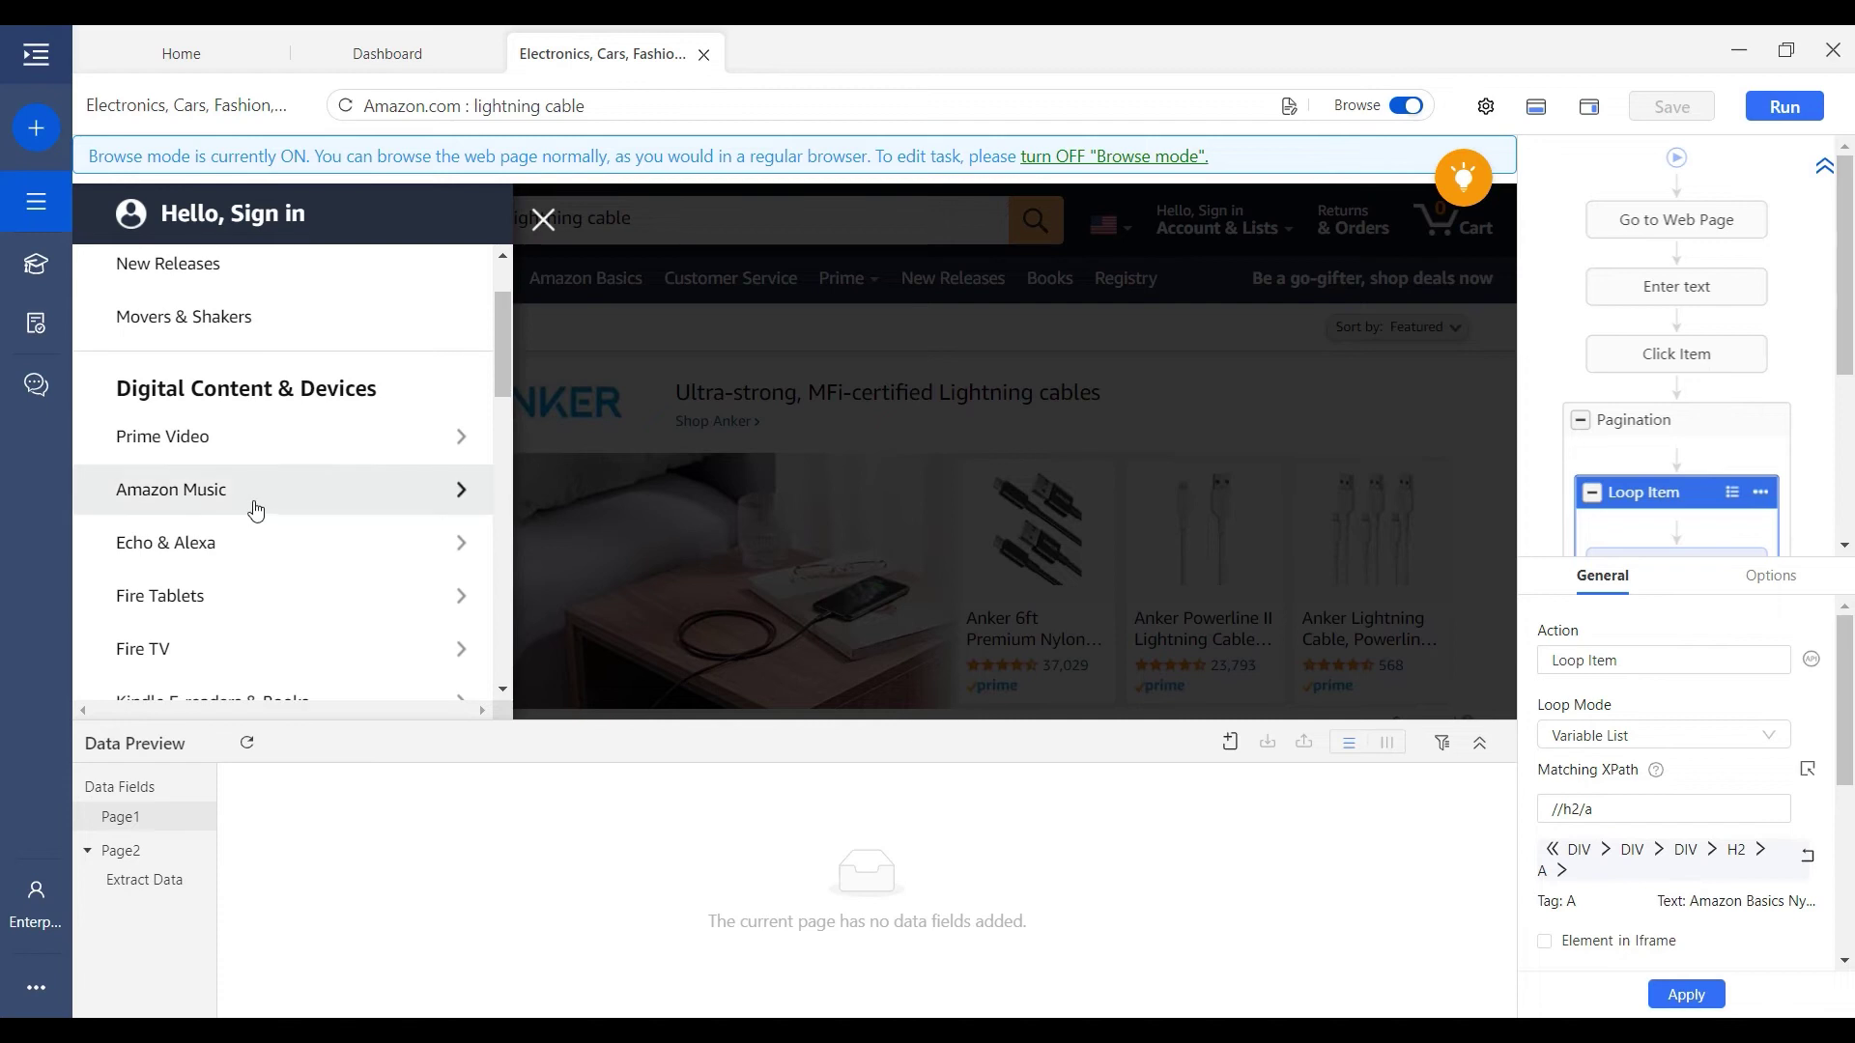
left_click(323, 445)
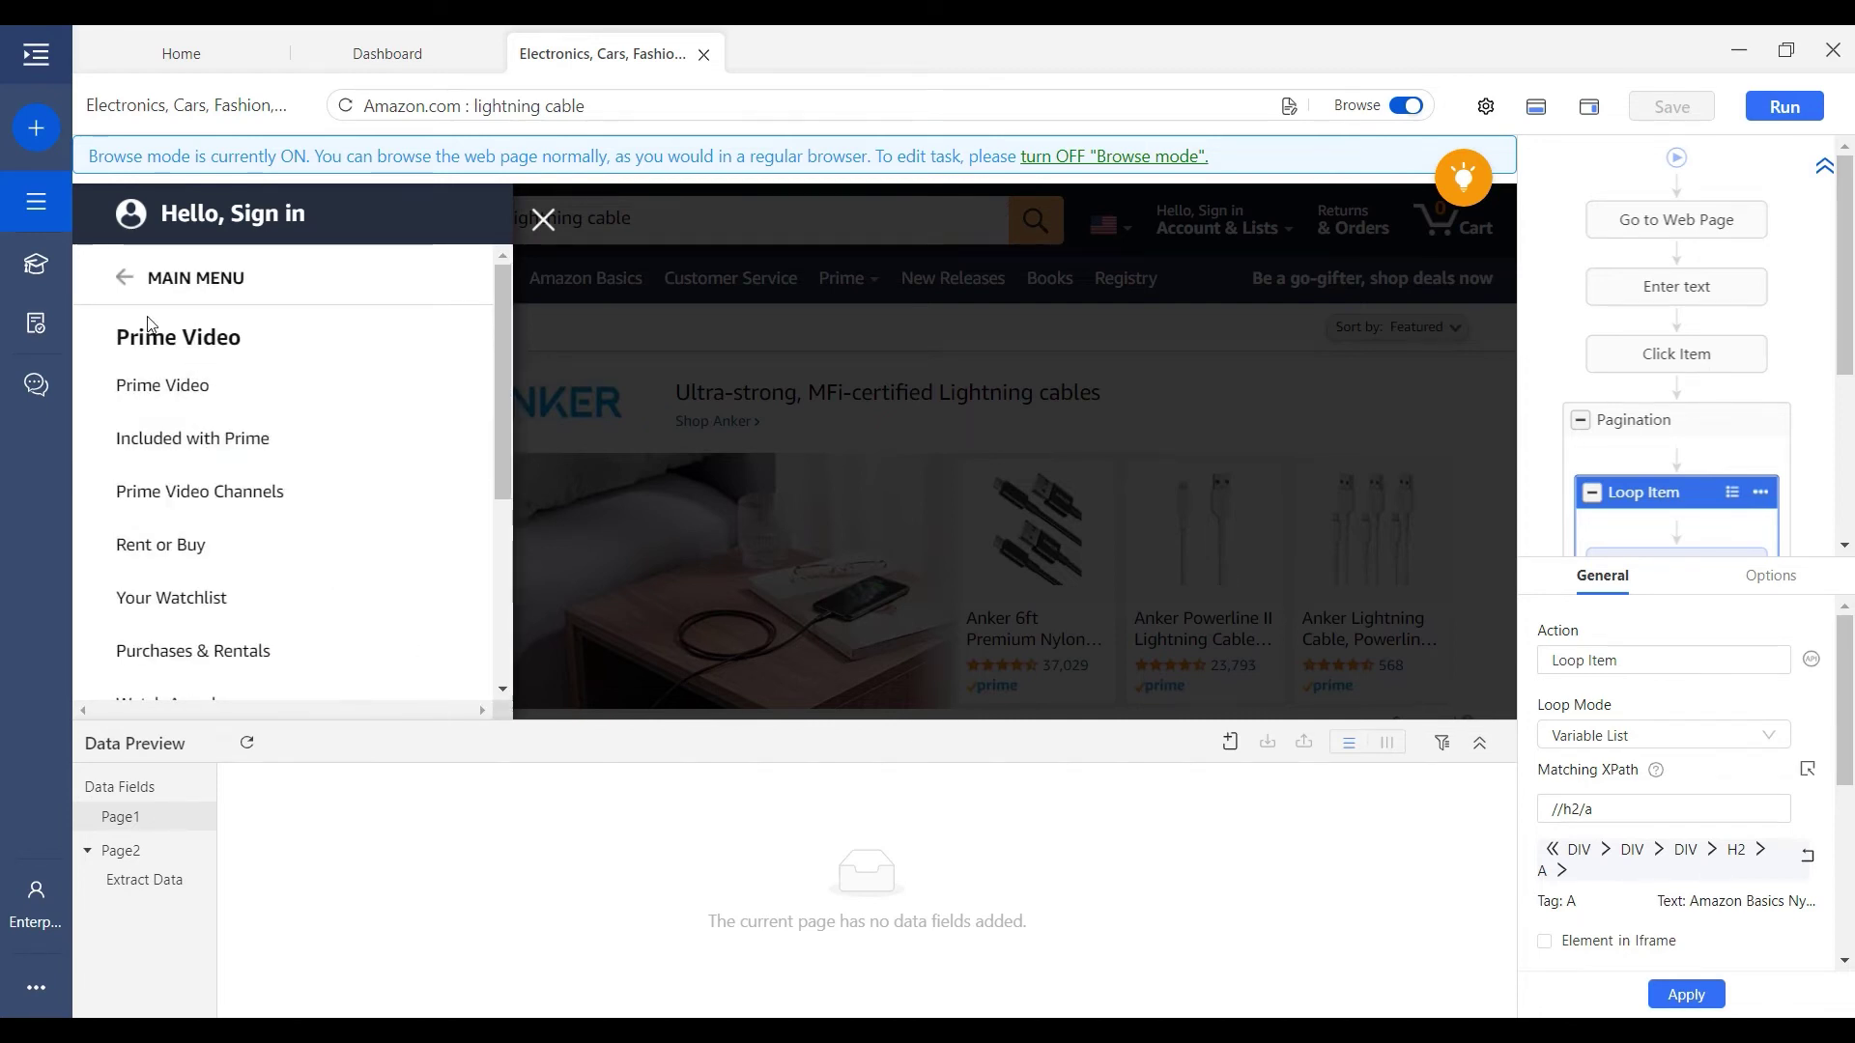
left_click(133, 298)
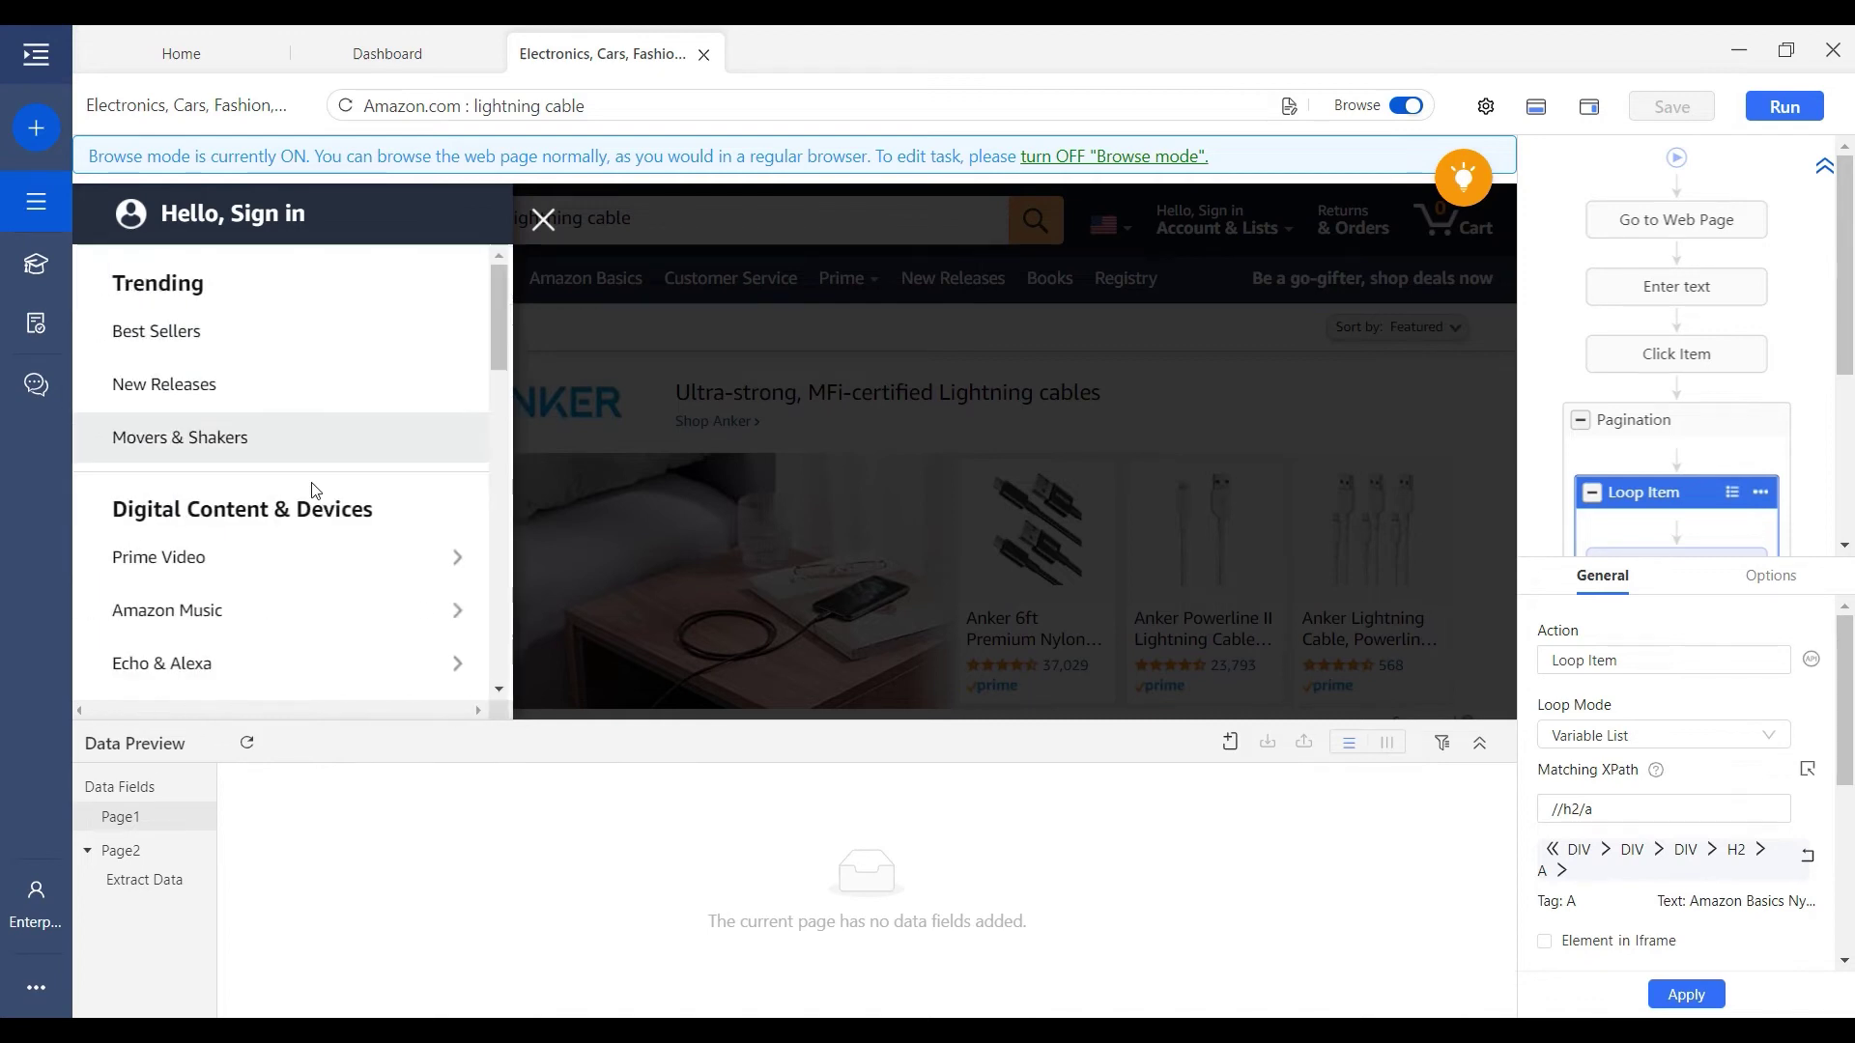
- Open the Echo & Alexa submenu in Amazon's category menu and look through its entries
scroll(312, 490, "down", 3)
left_click(270, 440)
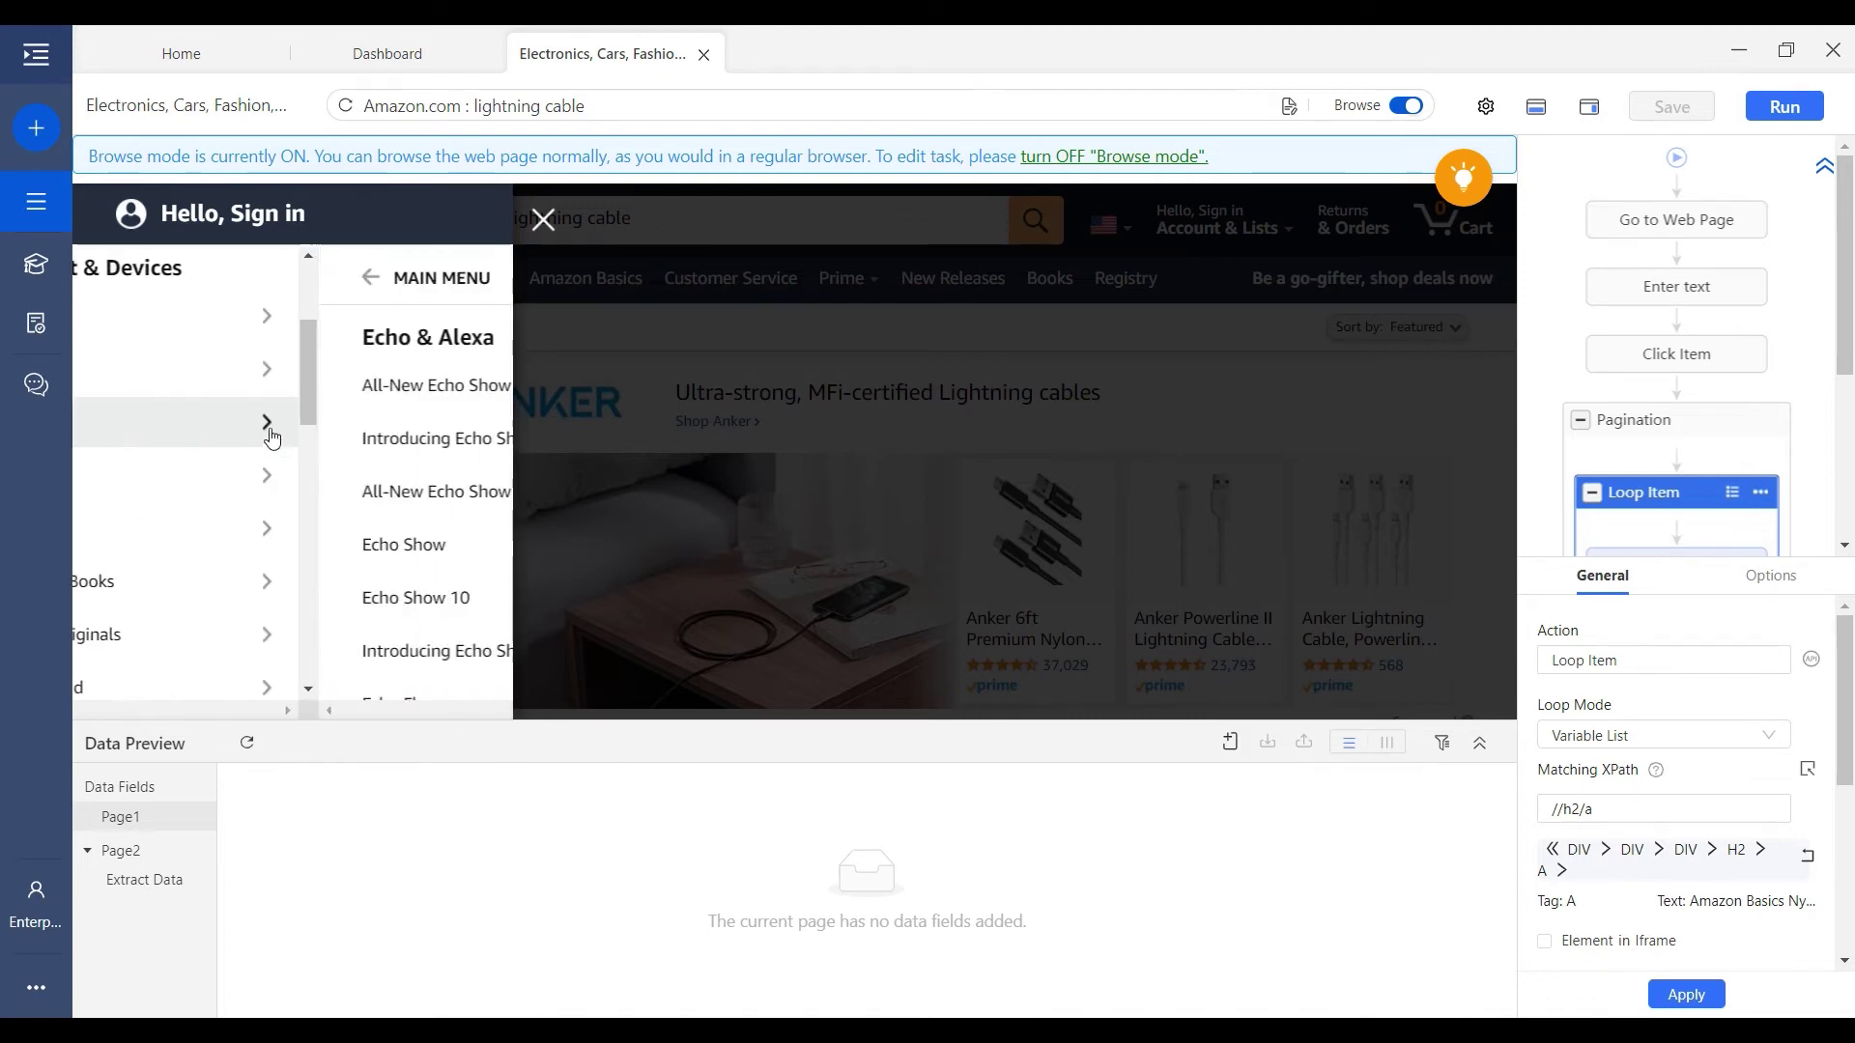
scroll(284, 521, "down", 6)
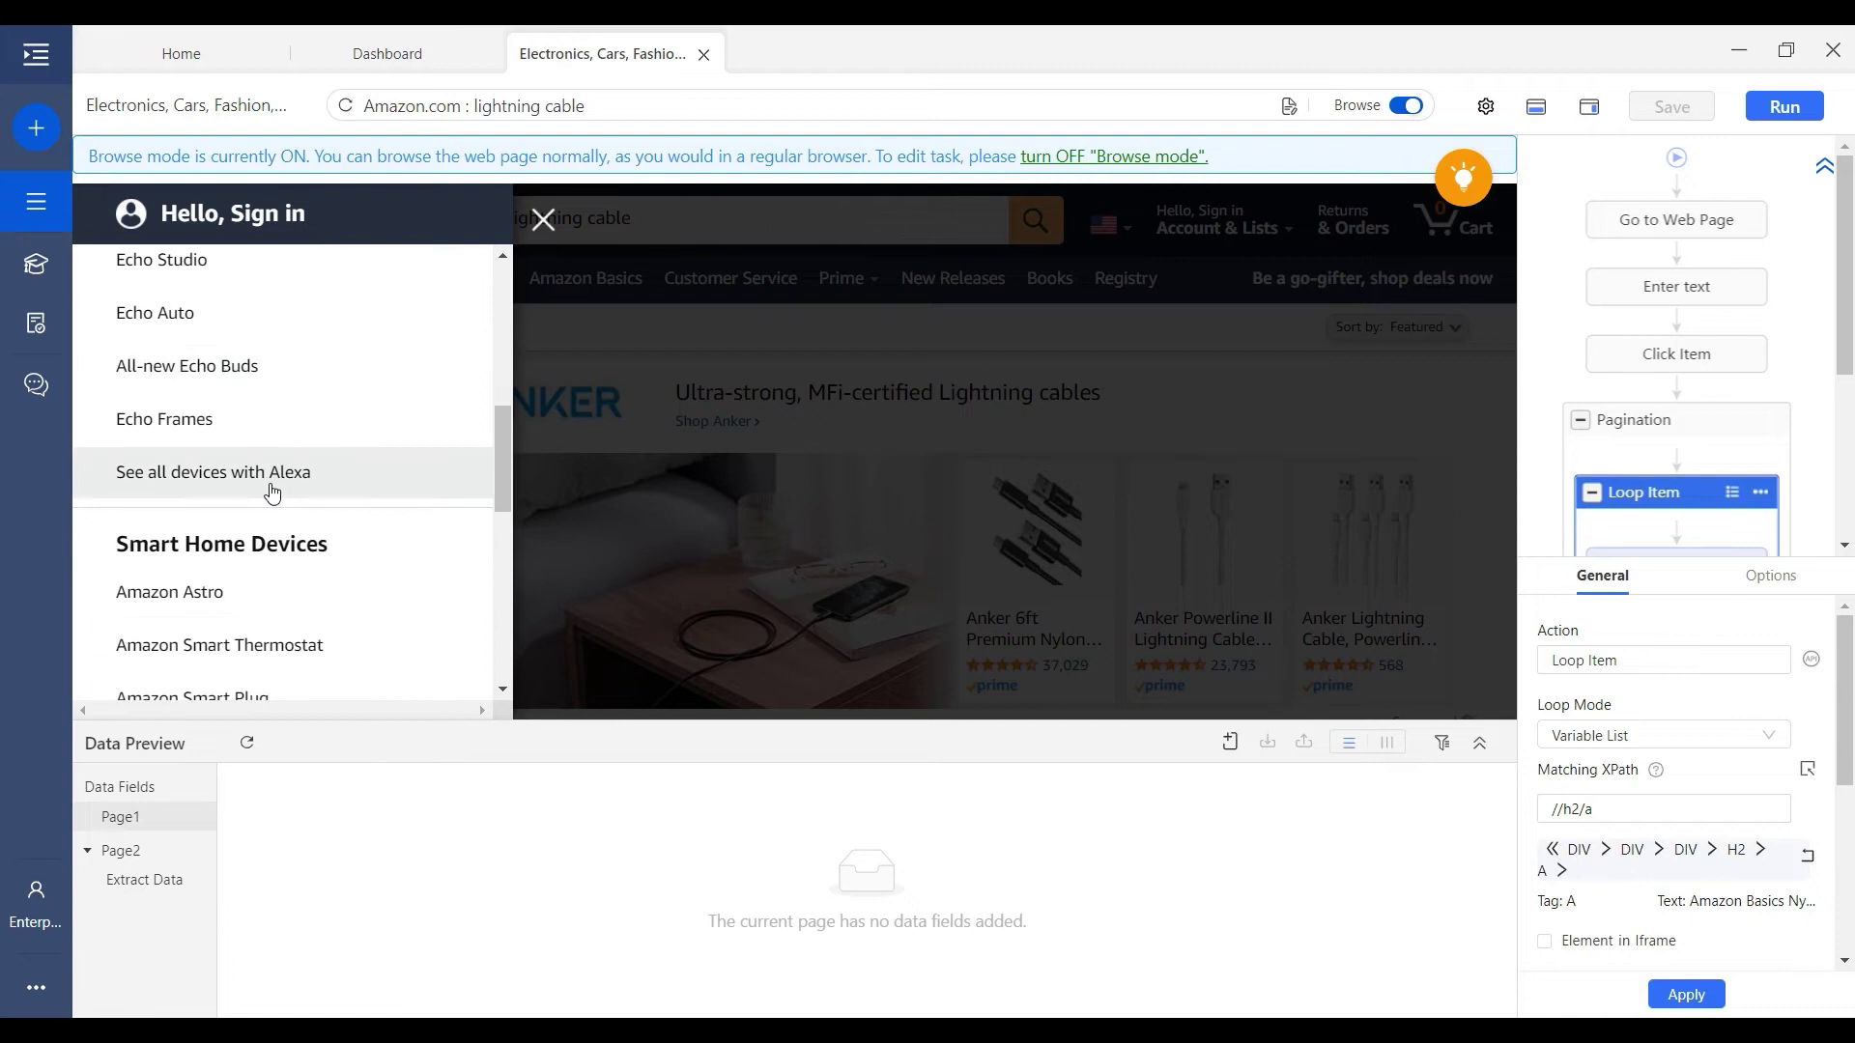
scroll(280, 493, "up", 6)
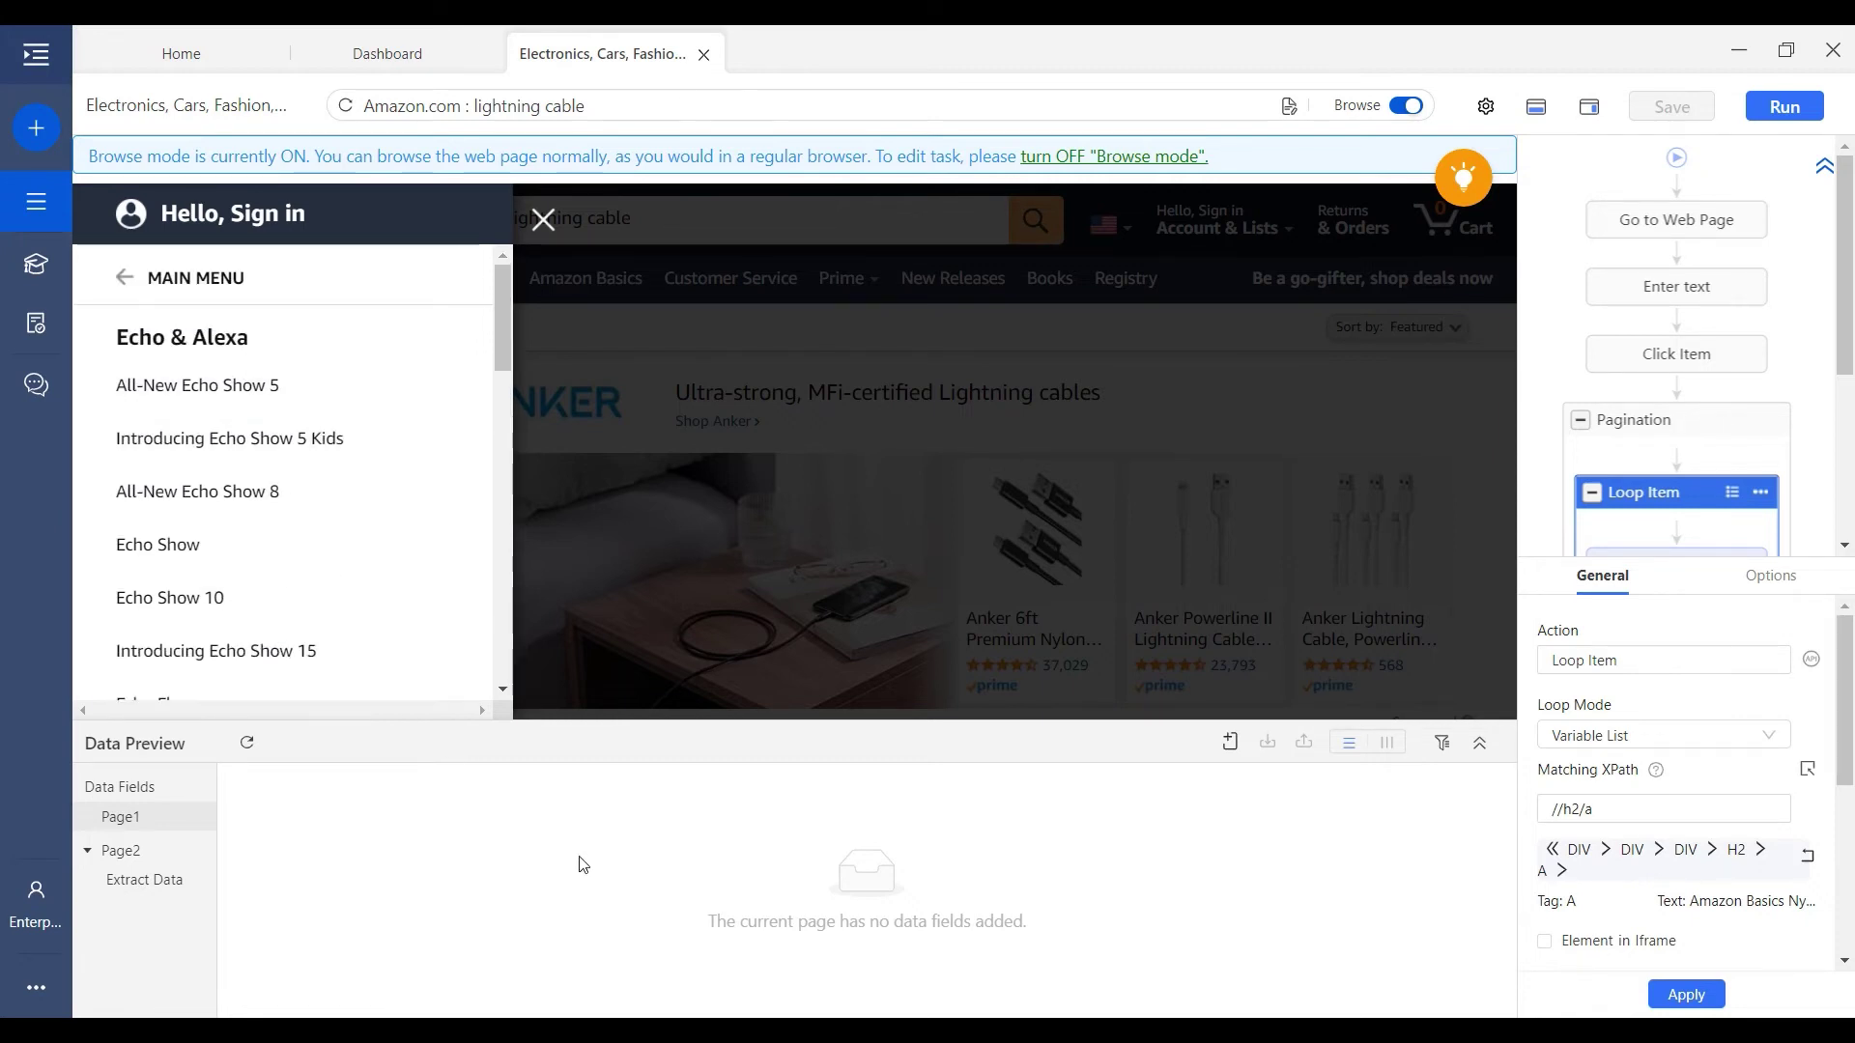
- Close Amazon's category menu, turn off browse mode, and keep Variable List as the Loop Item's loop mode
left_click(543, 220)
left_click(1405, 106)
left_click(1580, 733)
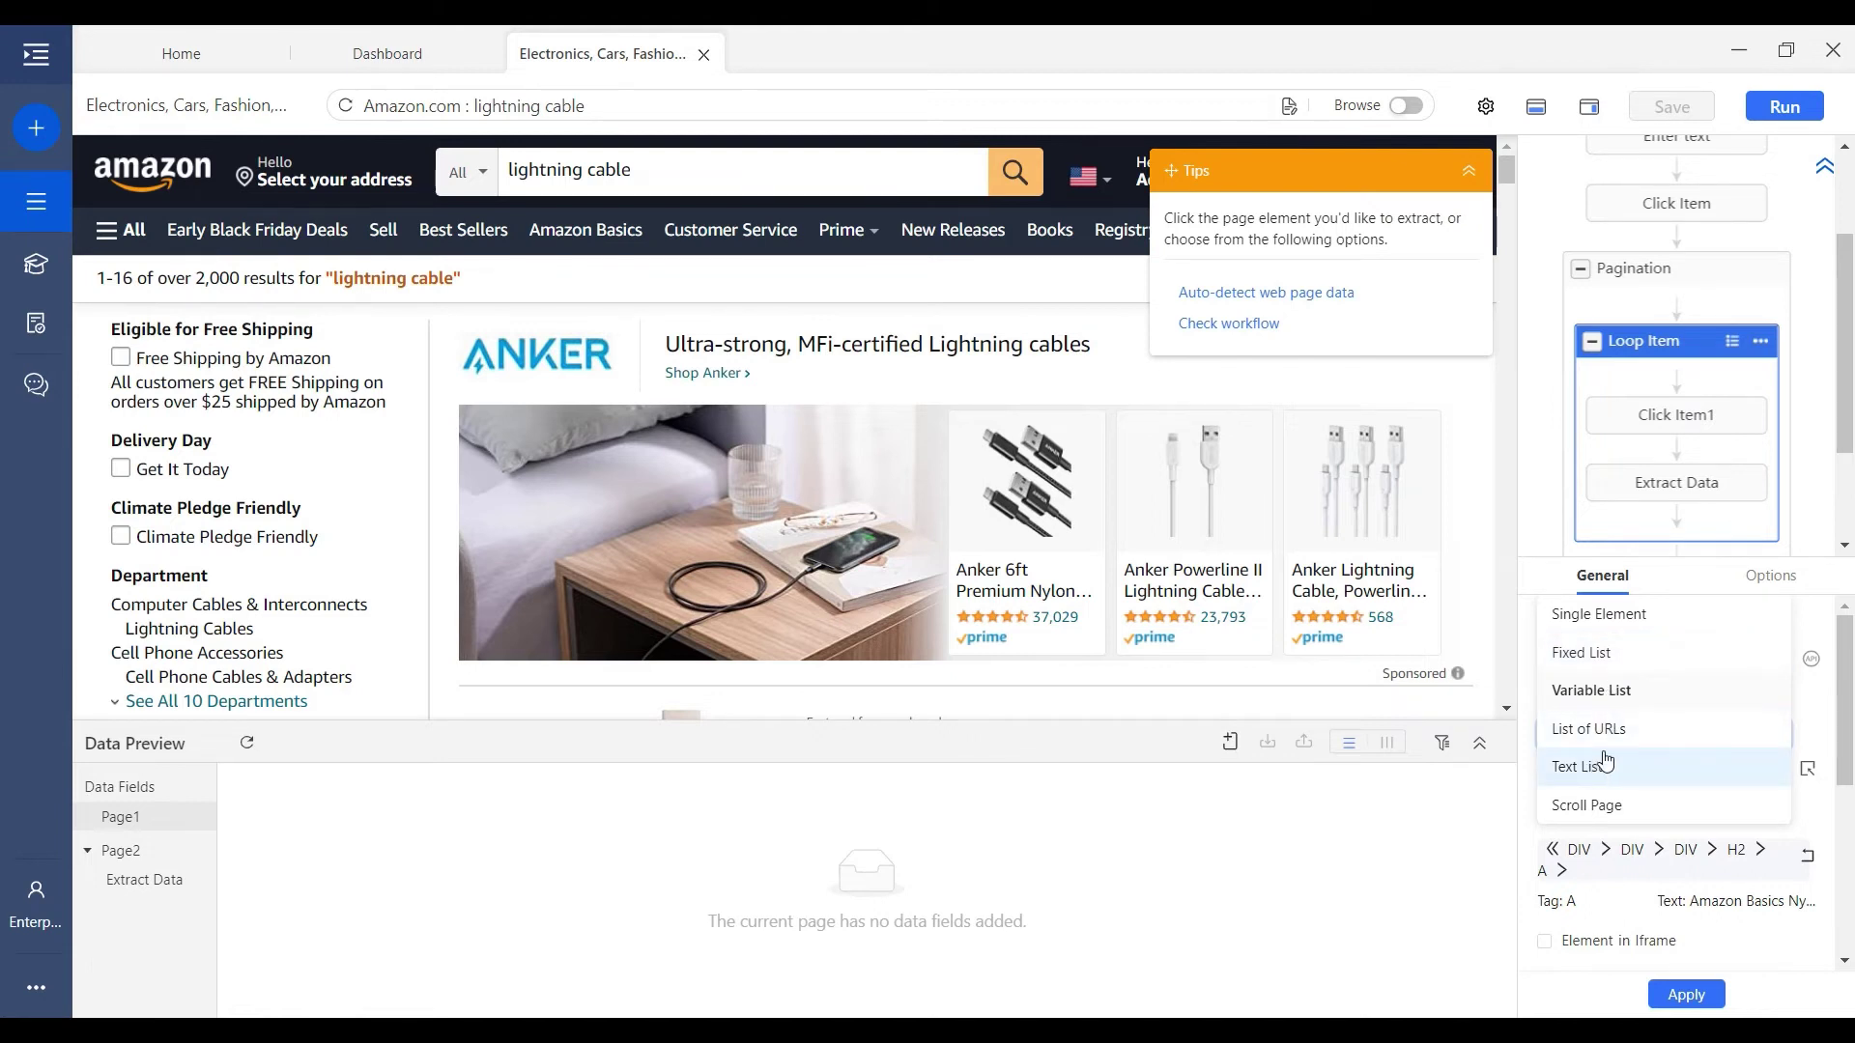
left_click(1618, 694)
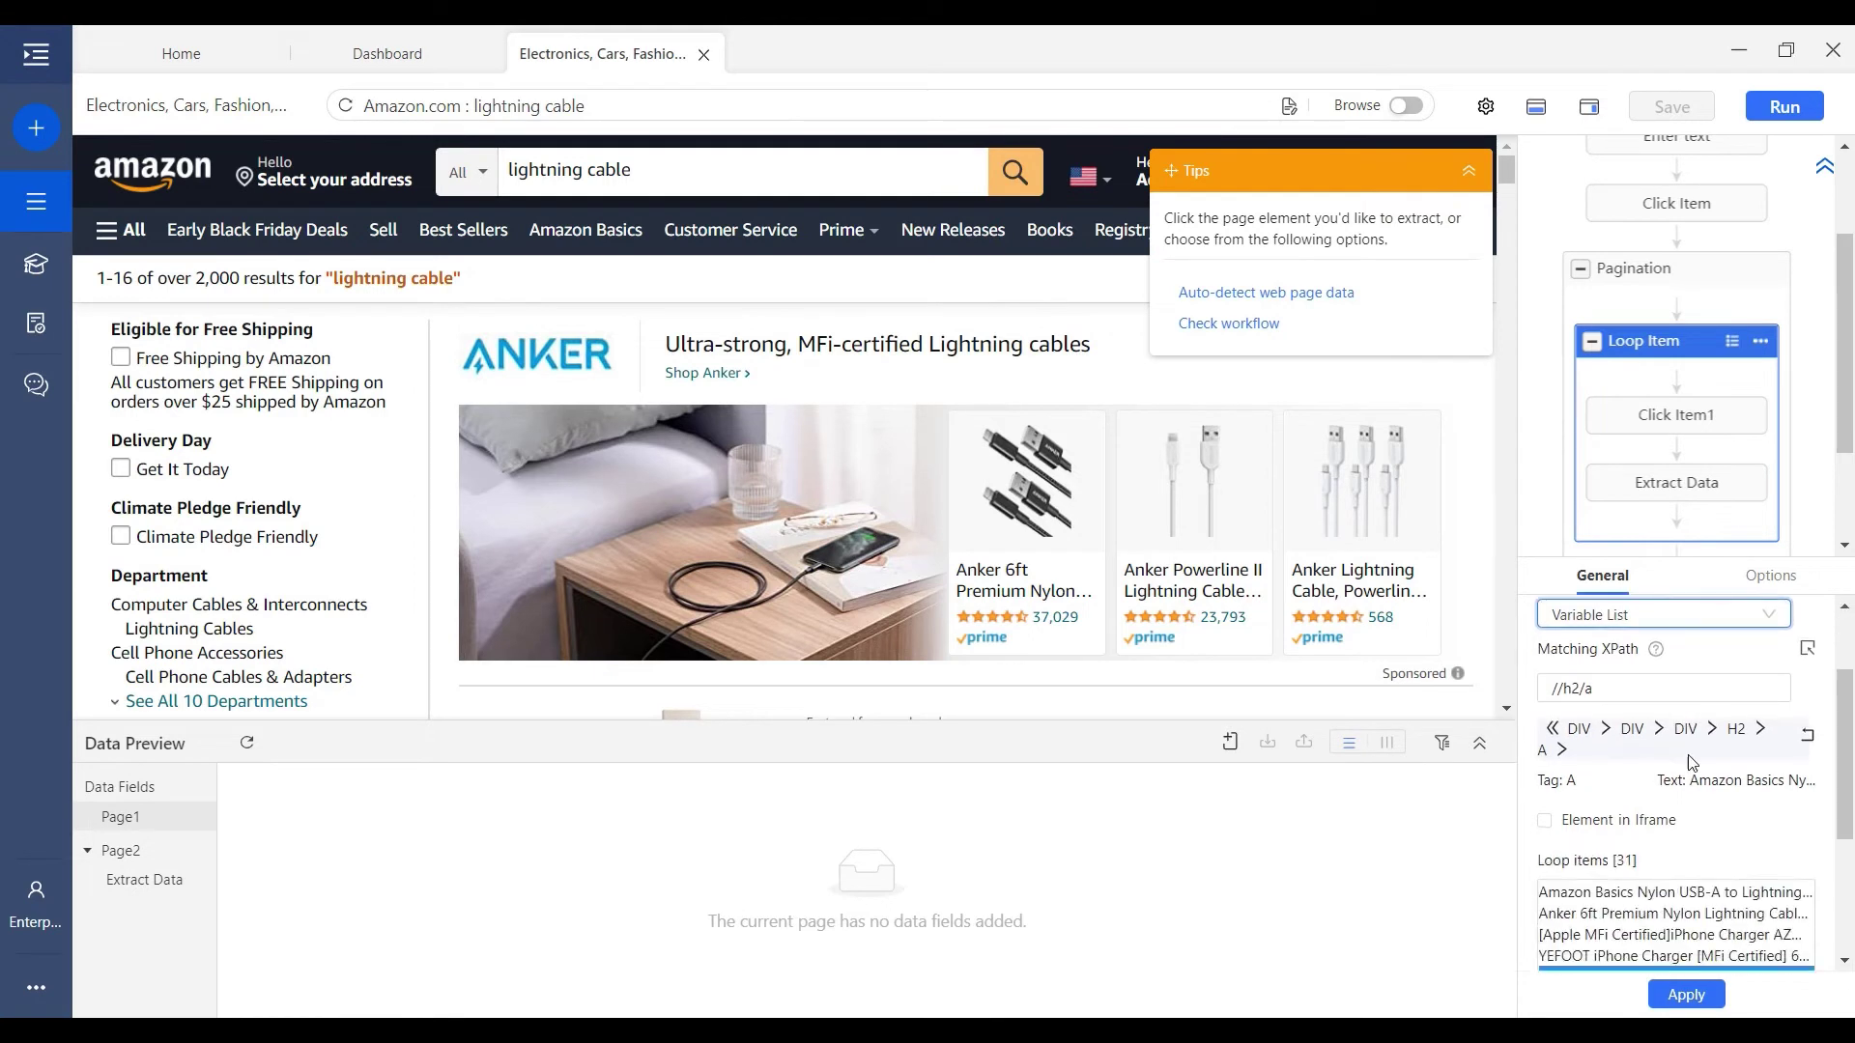
- Examine the Loop Item's full list of loop items, selecting entries from its beginning and end
scroll(1682, 759, "down", 3)
left_click(1676, 856)
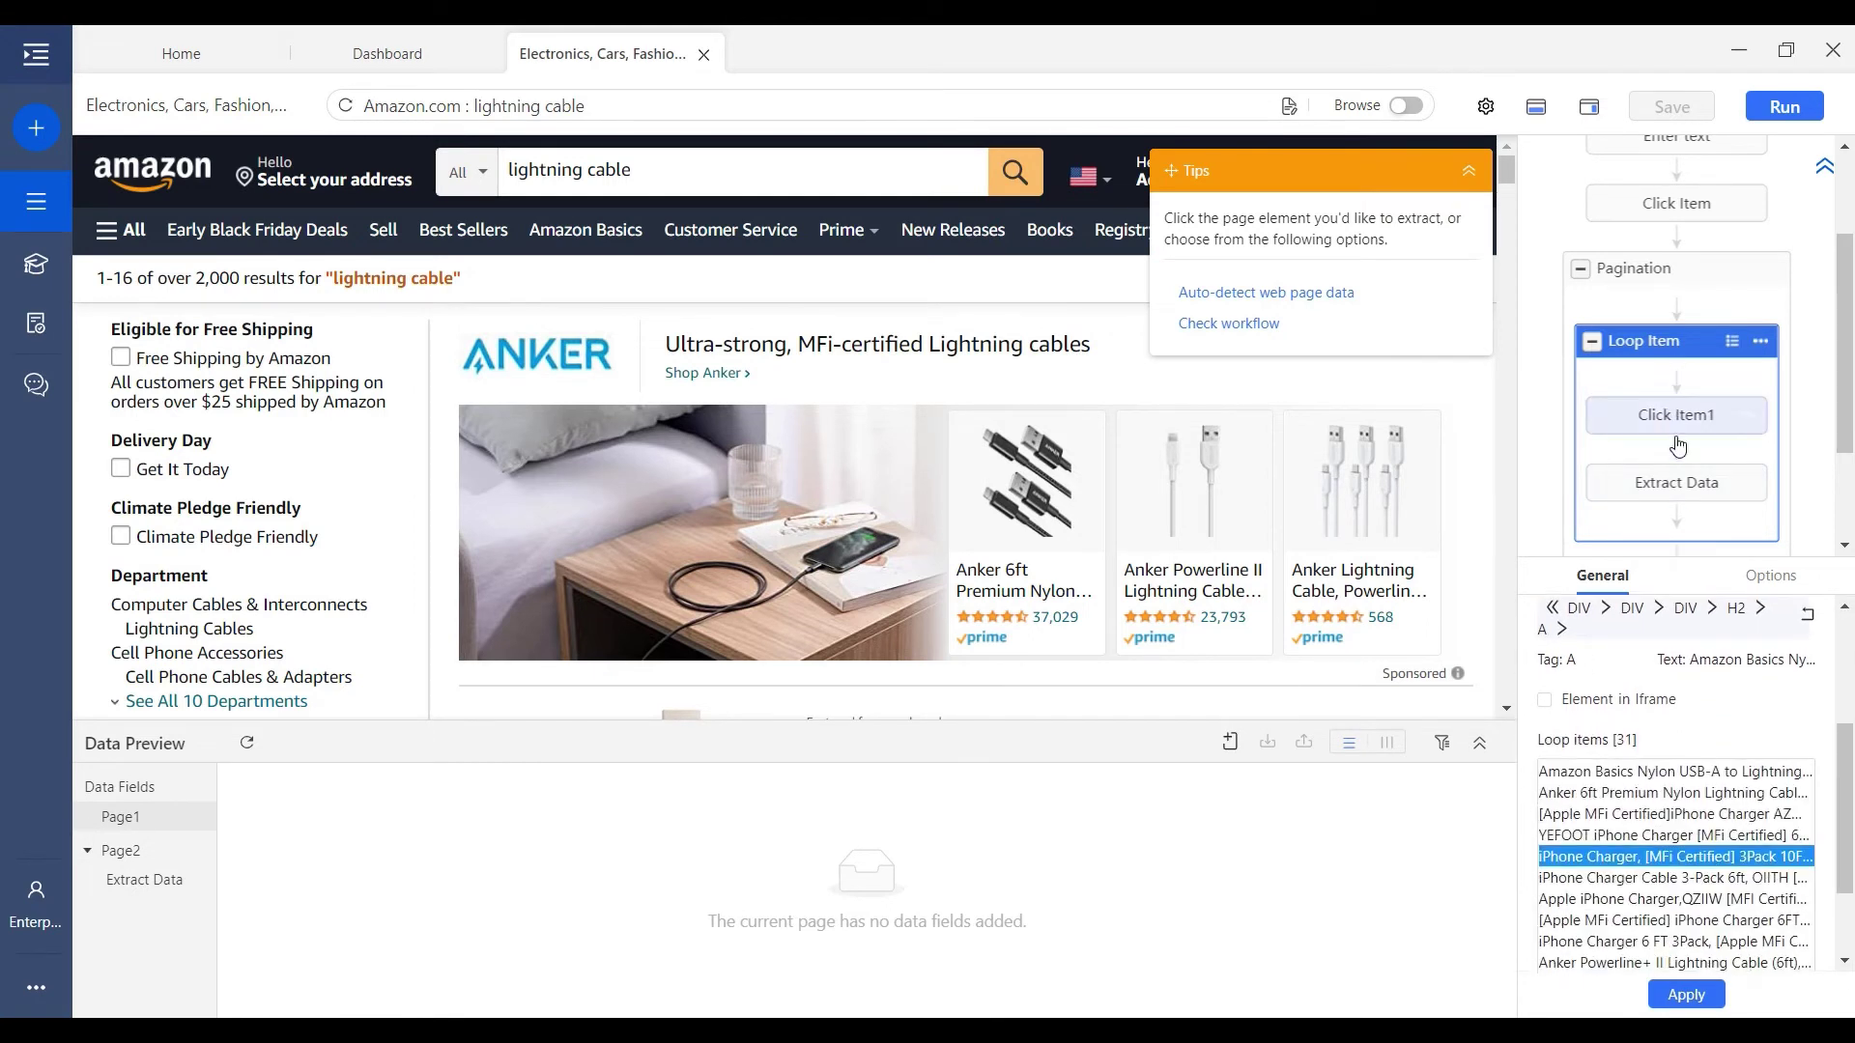
left_click(1678, 772)
scroll(1666, 830, "down", 5)
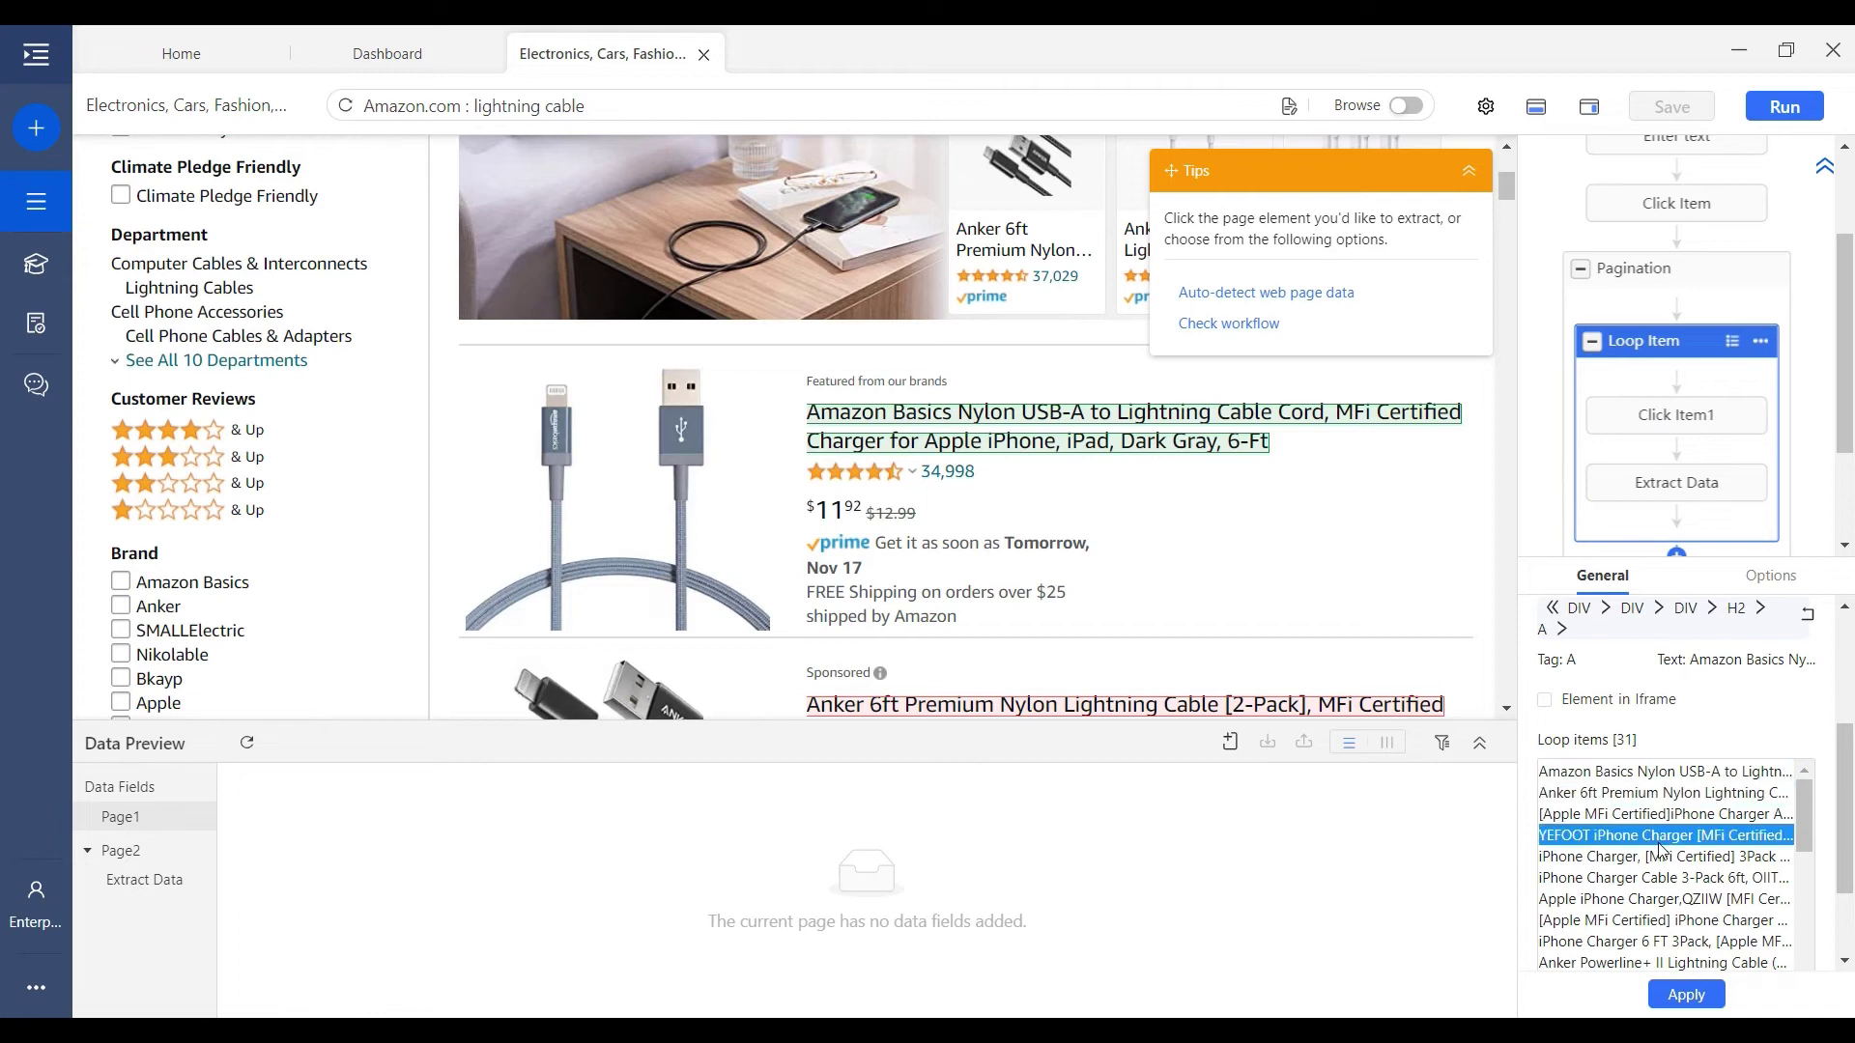
scroll(1660, 852, "down", 3)
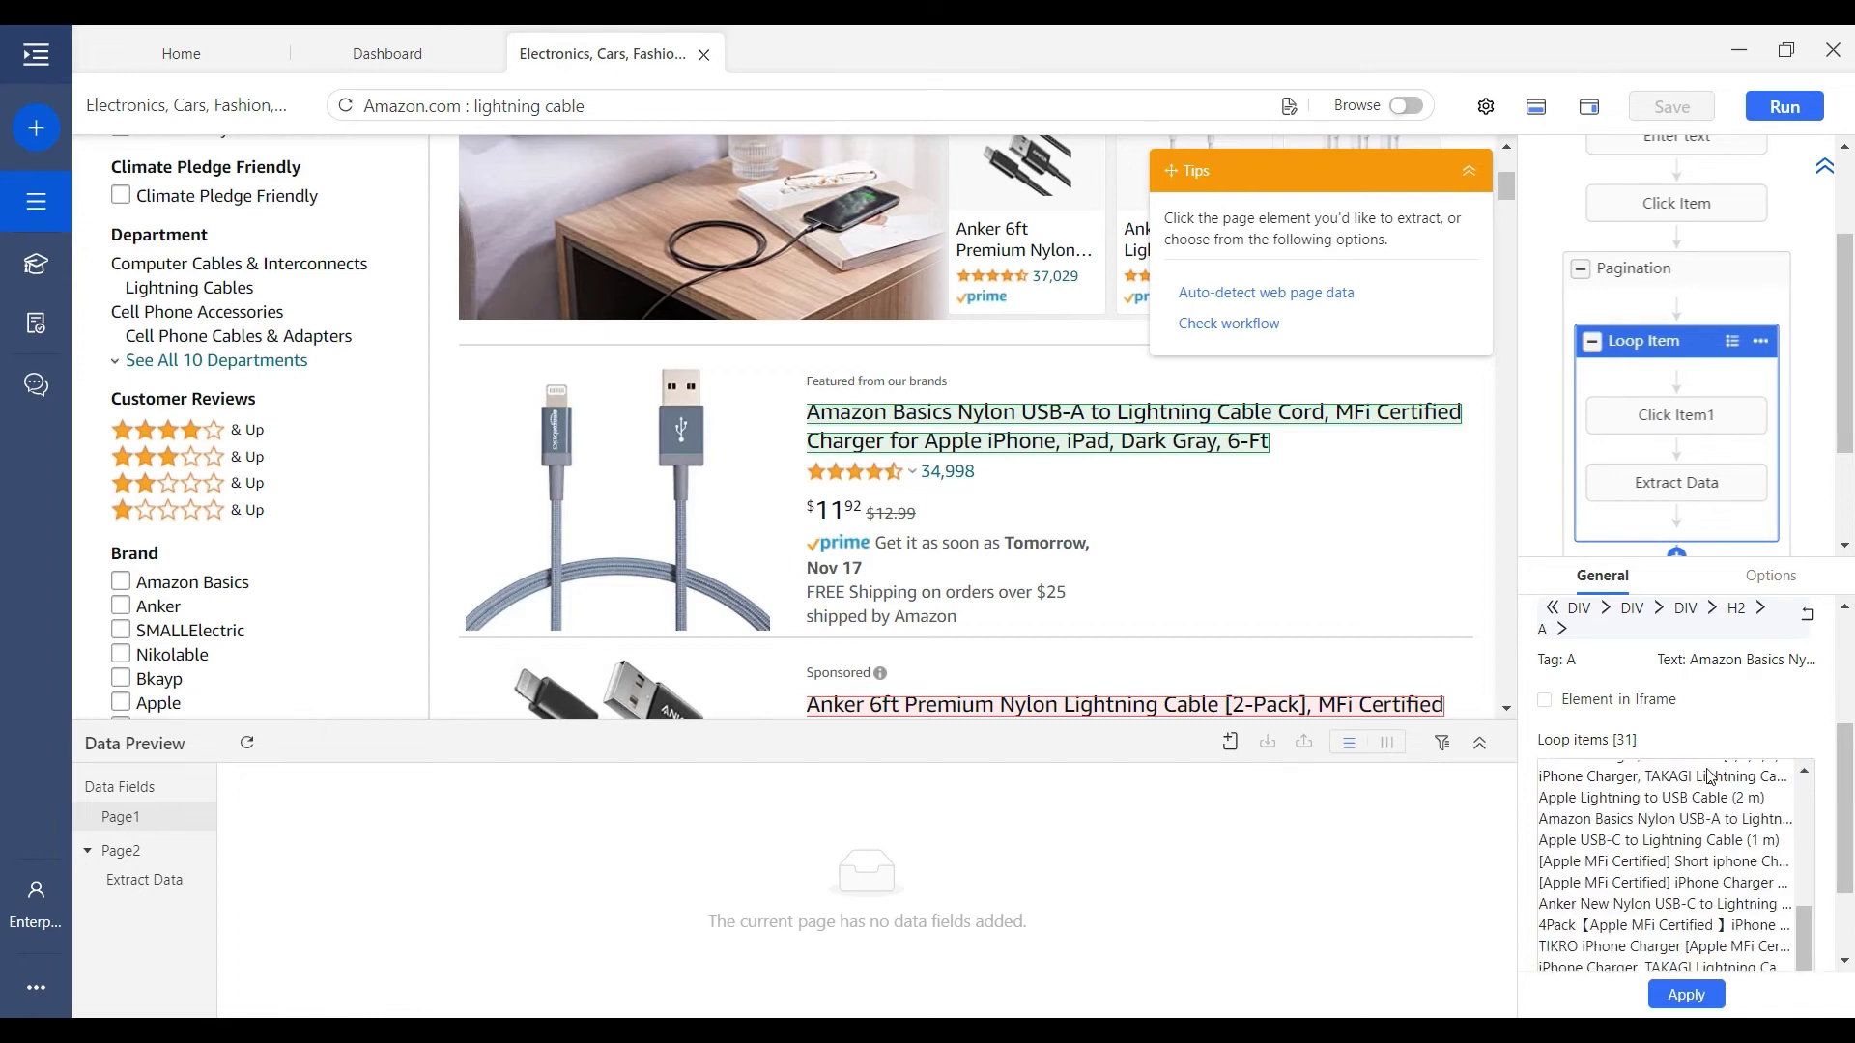
scroll(1623, 852, "down", 2)
left_click(1627, 862)
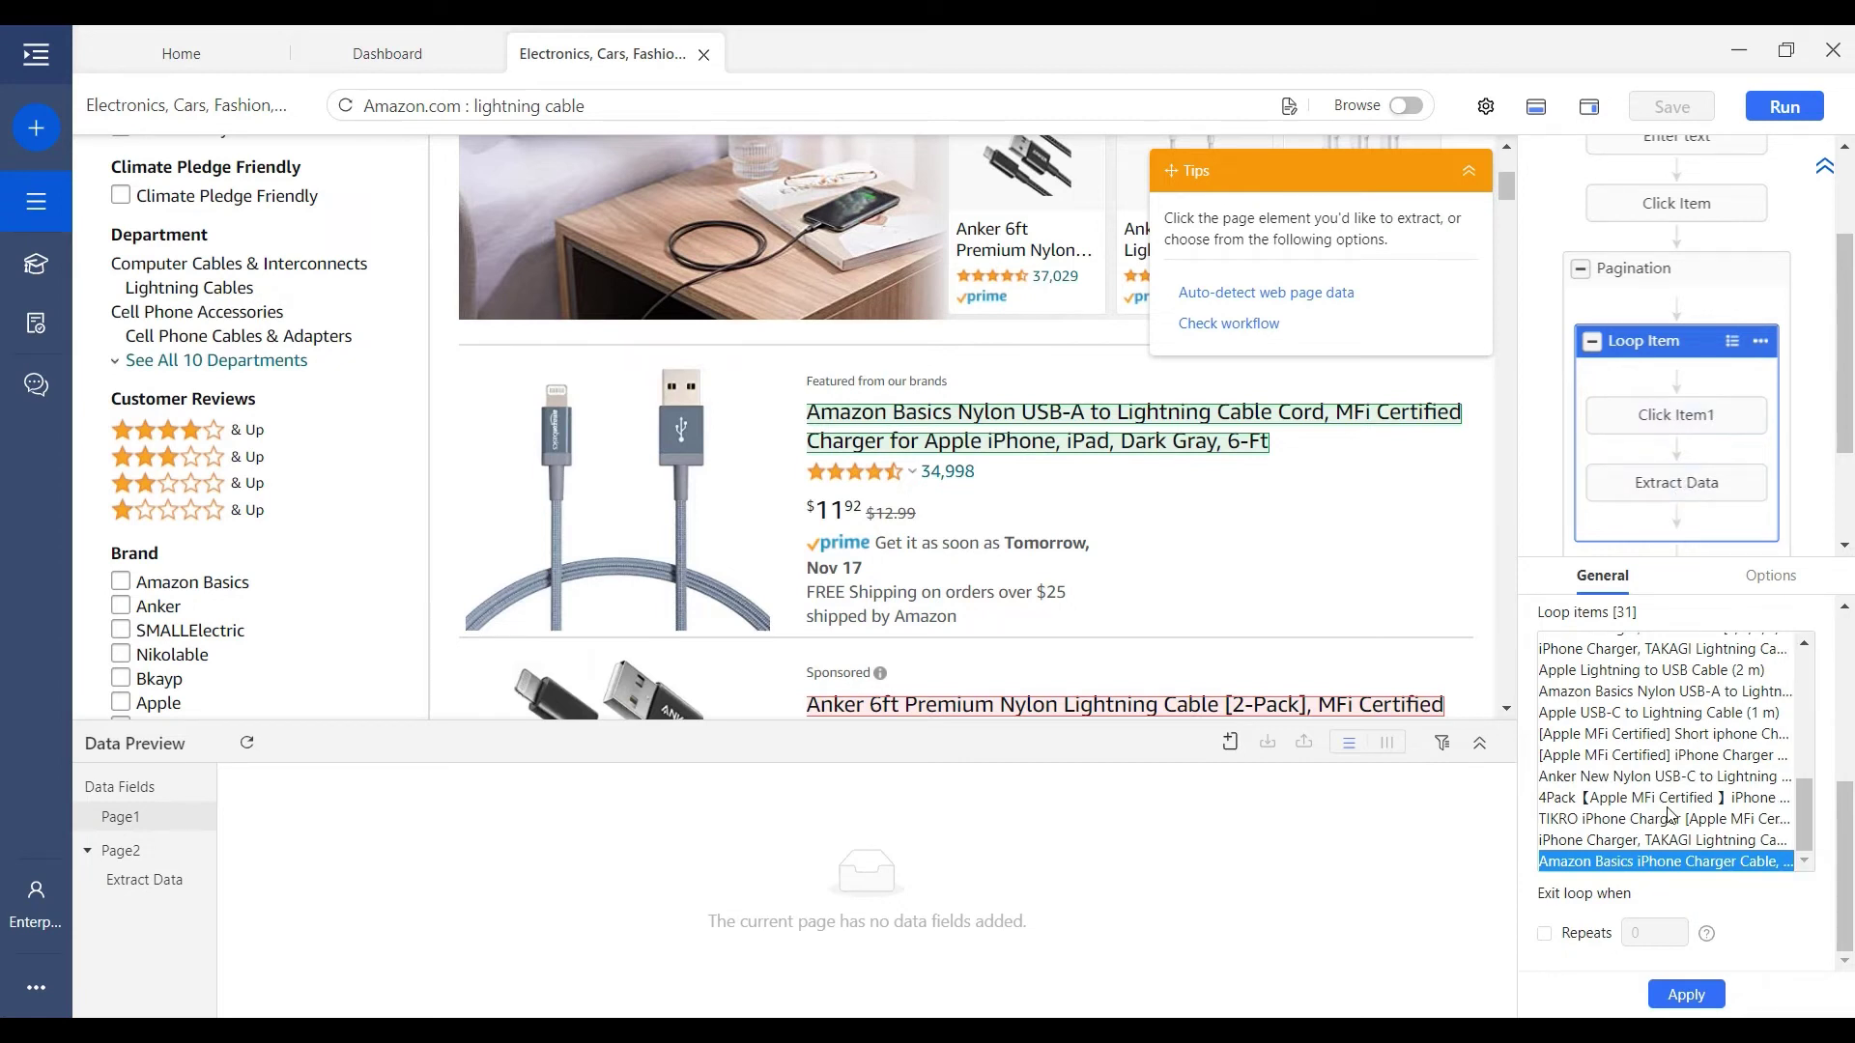
scroll(1671, 816, "up", 2)
scroll(1683, 493, "down", 2)
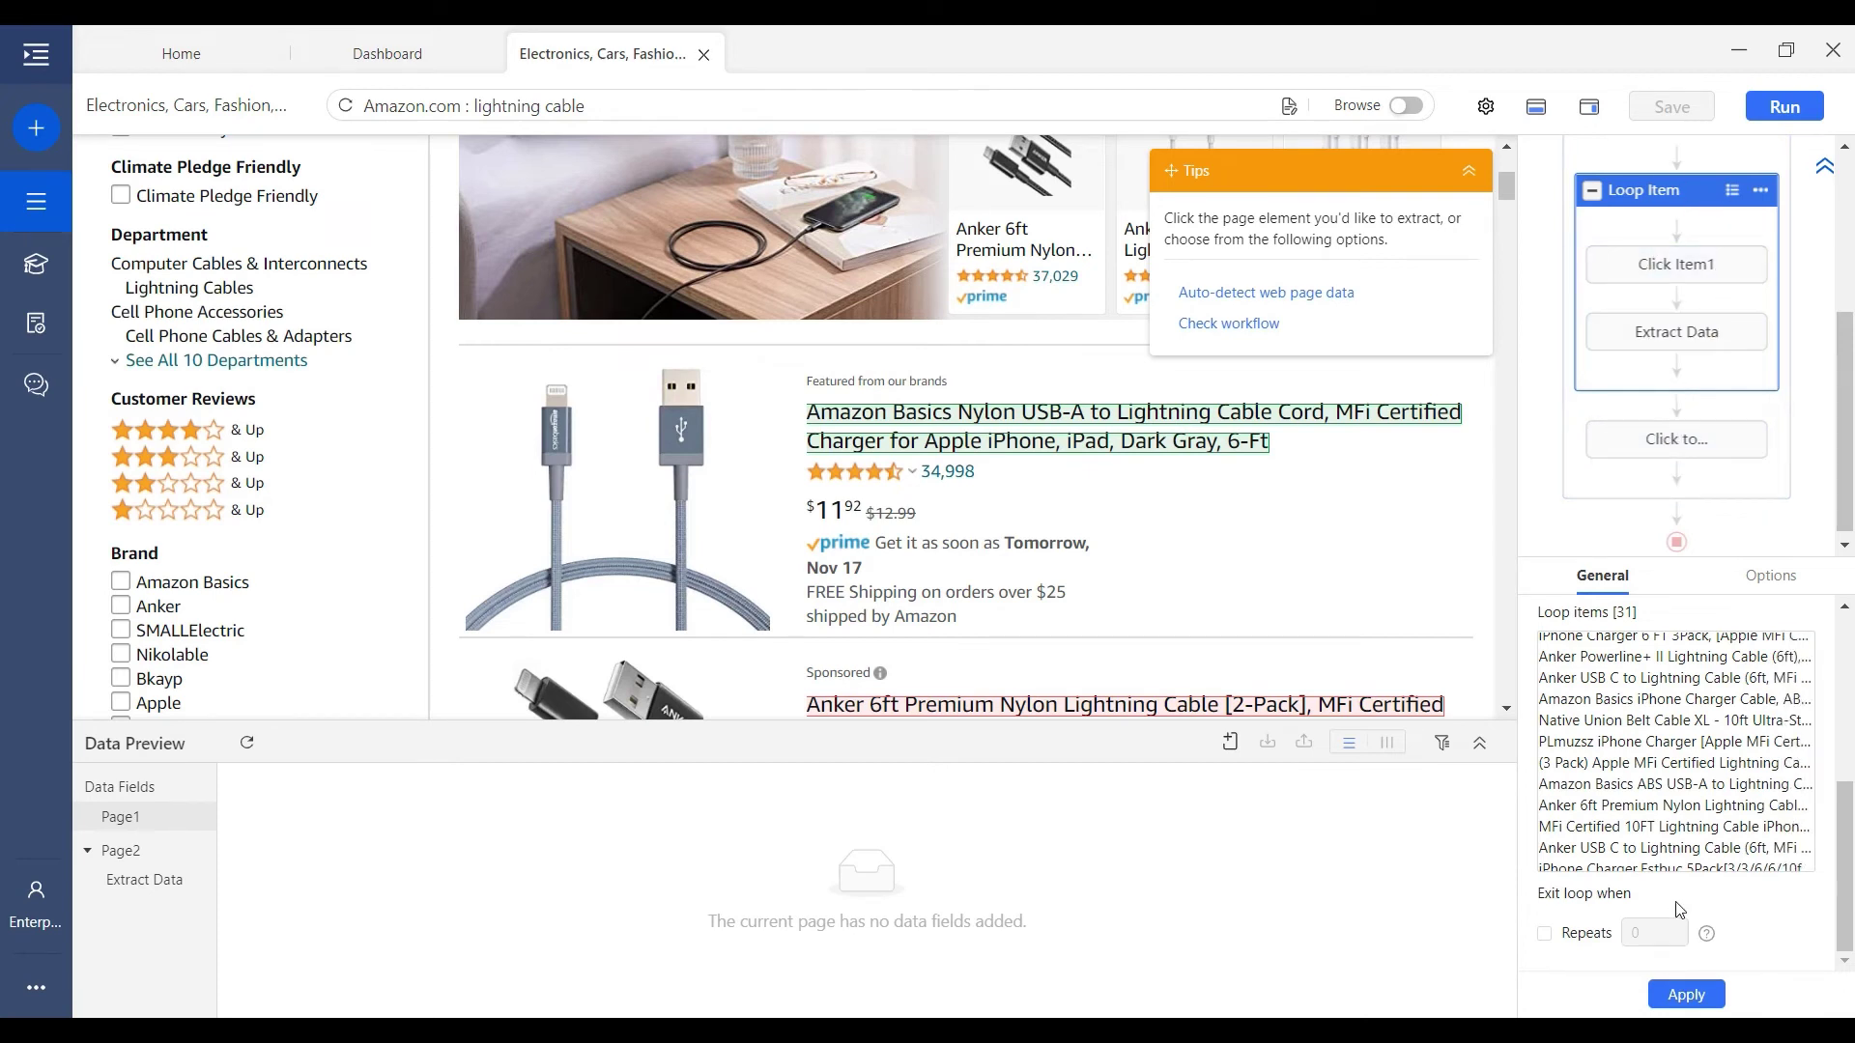
scroll(1695, 850, "up", 6)
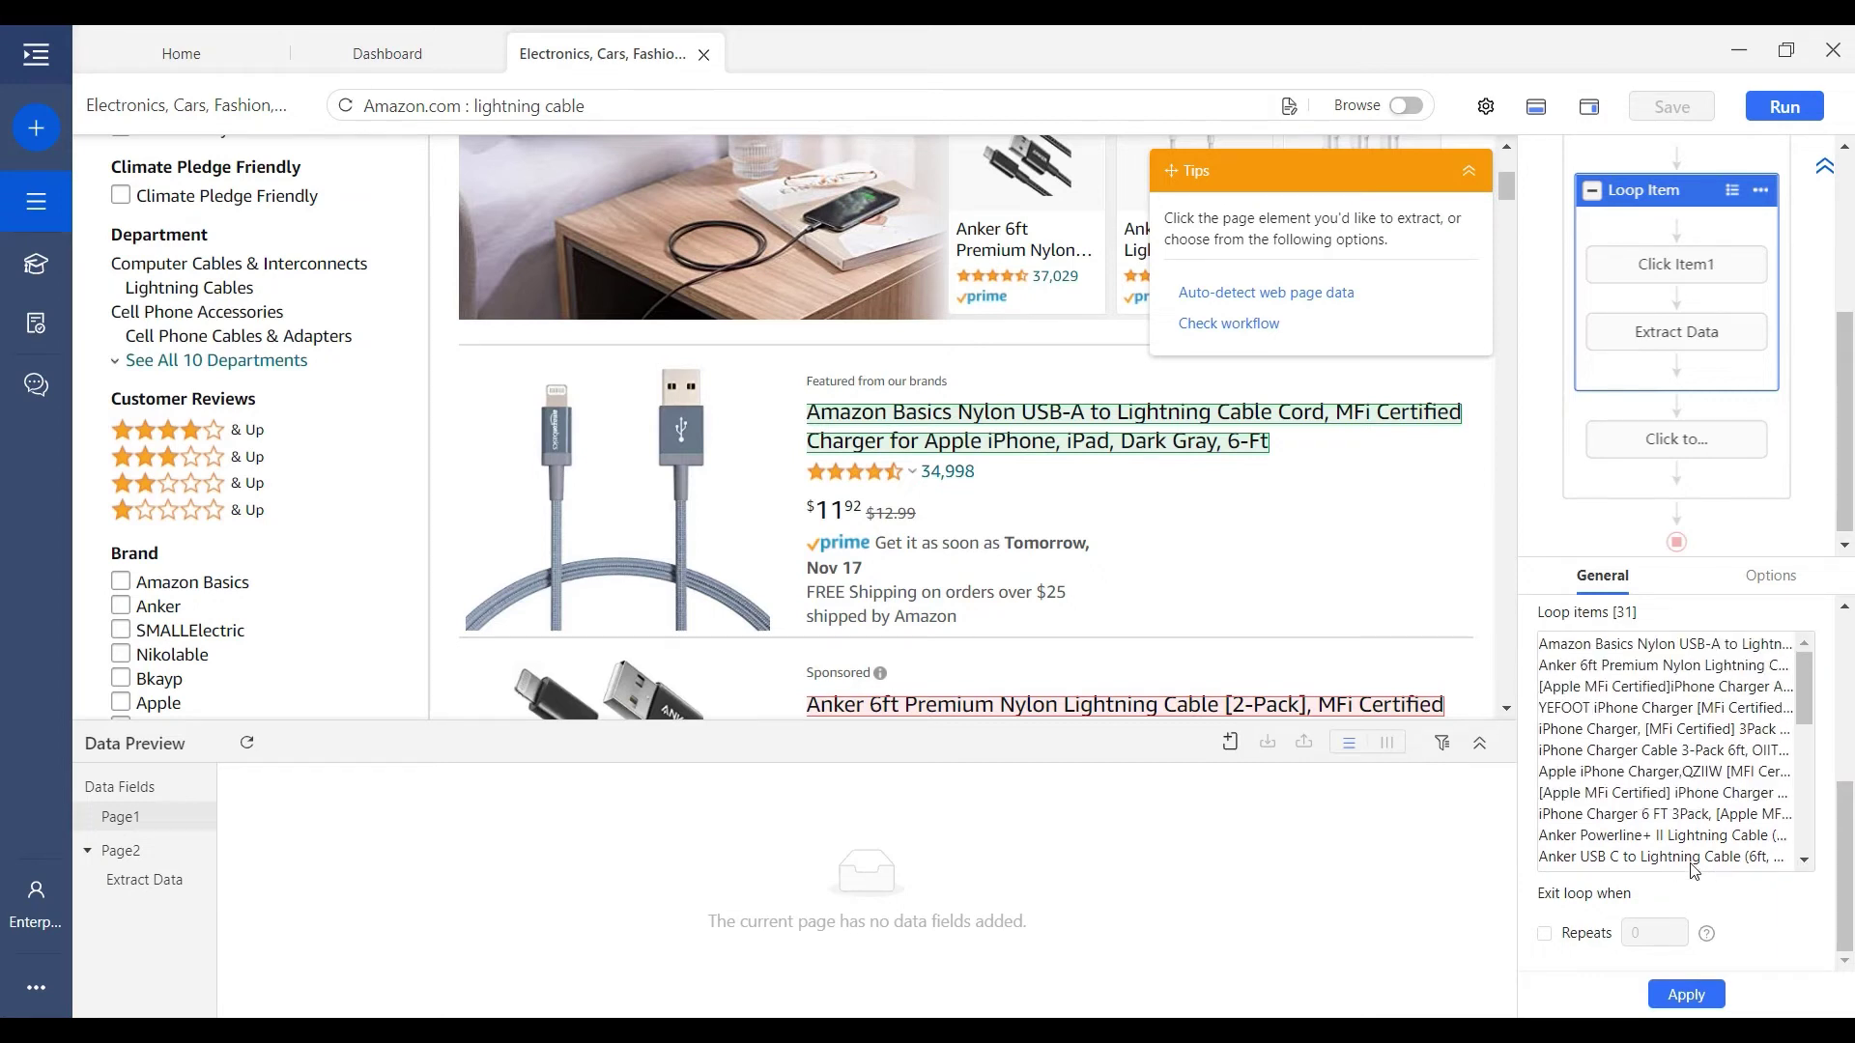
- Review the loop mode choices available for the Loop Item, keeping Variable List
left_click(1630, 739)
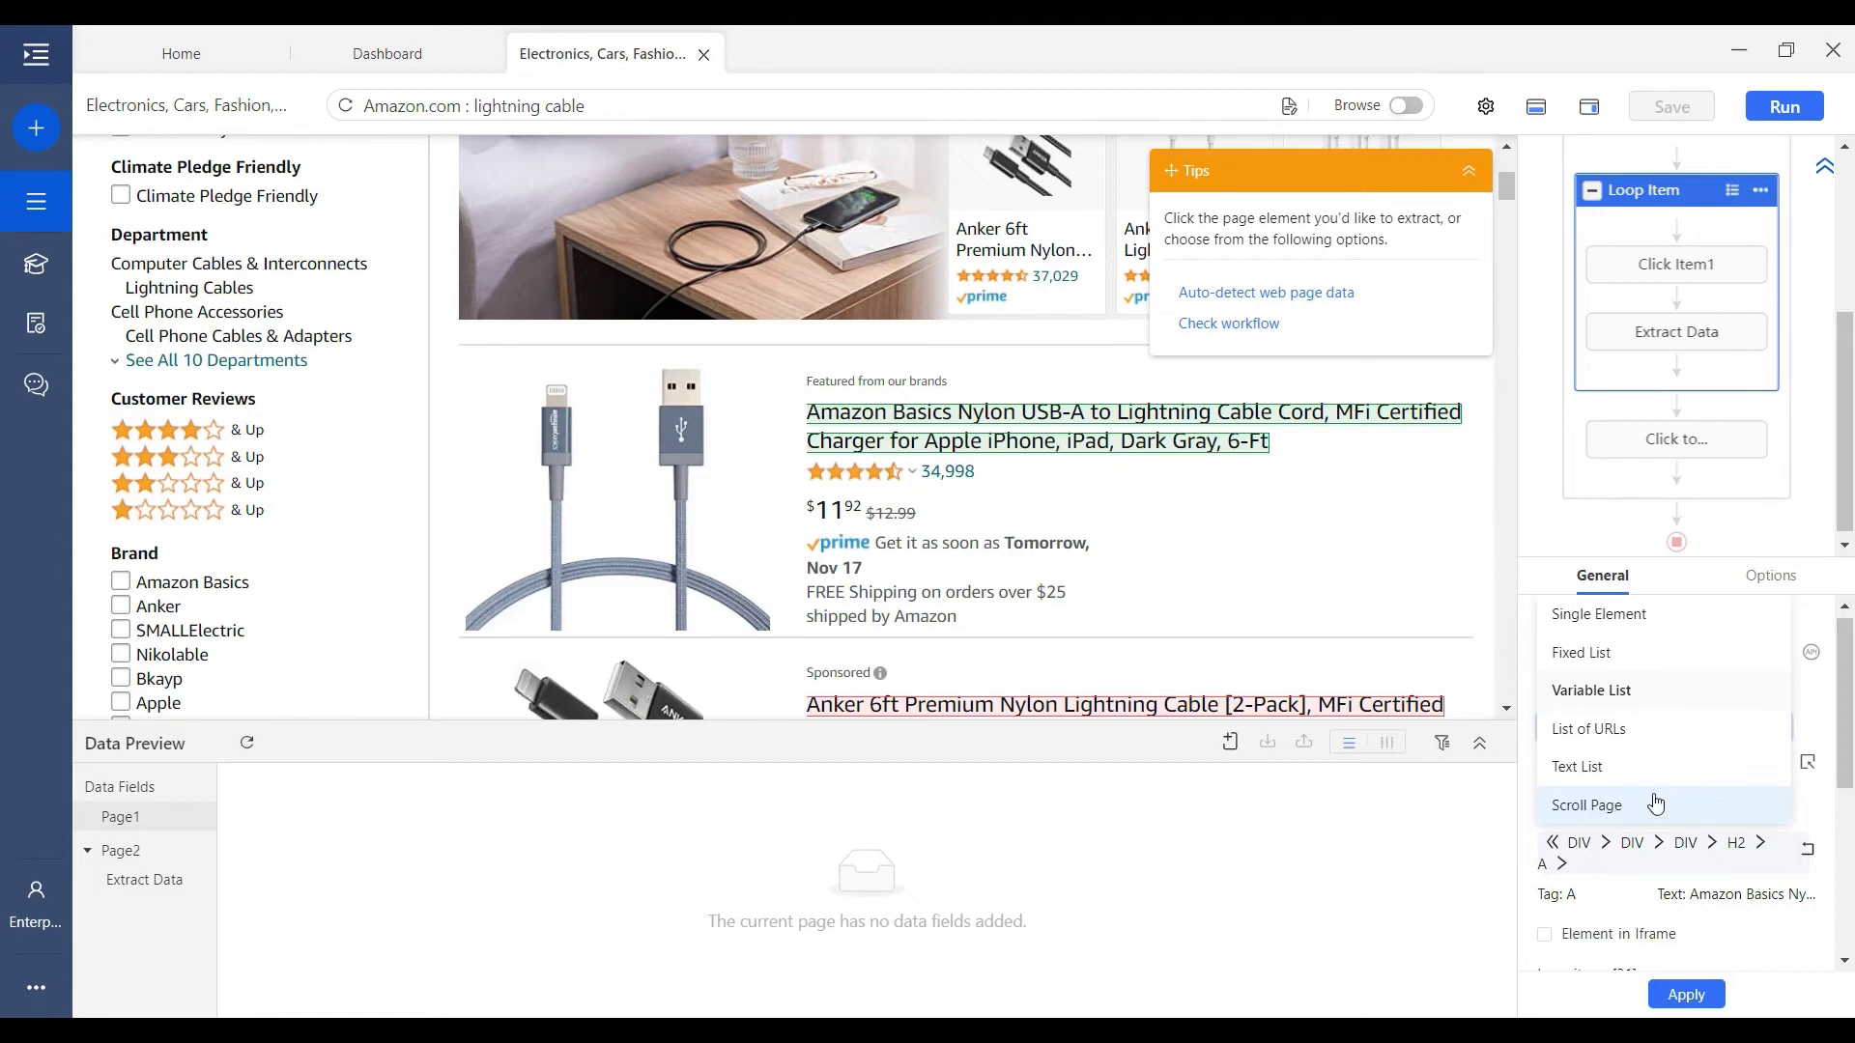
left_click(1668, 828)
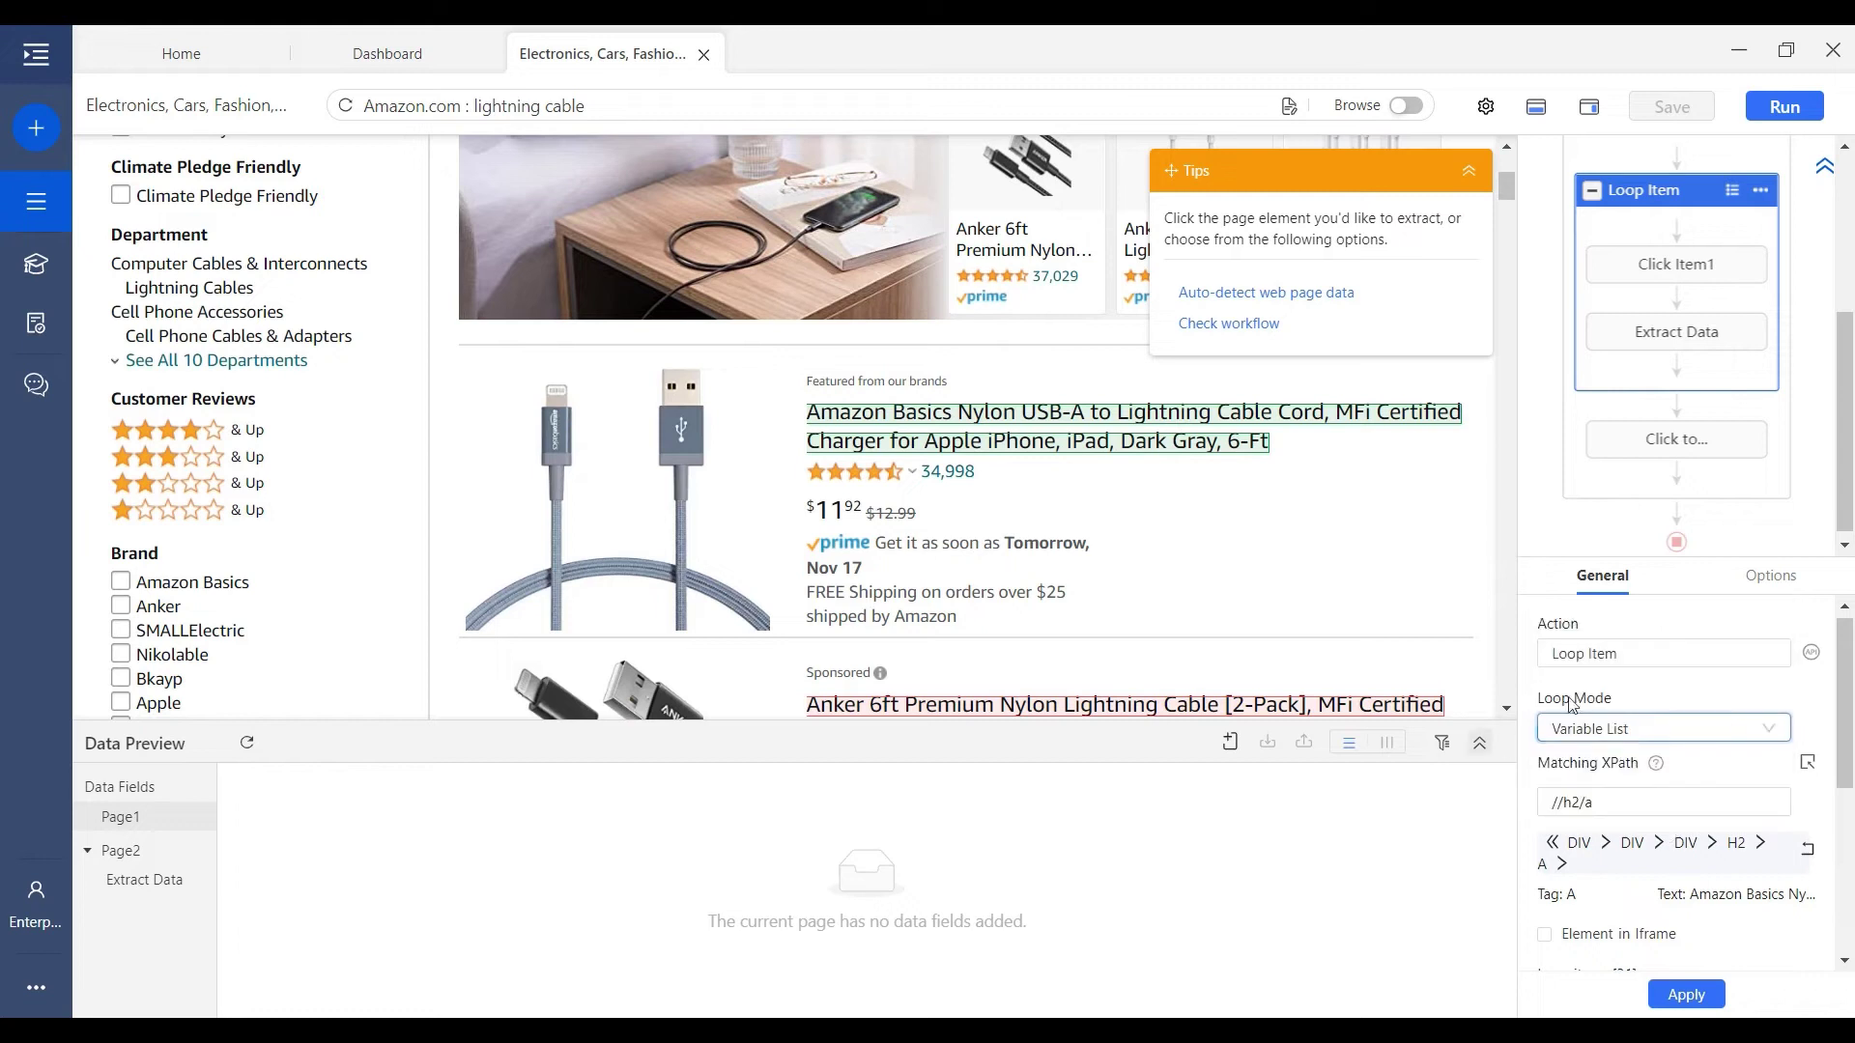
left_click(1610, 734)
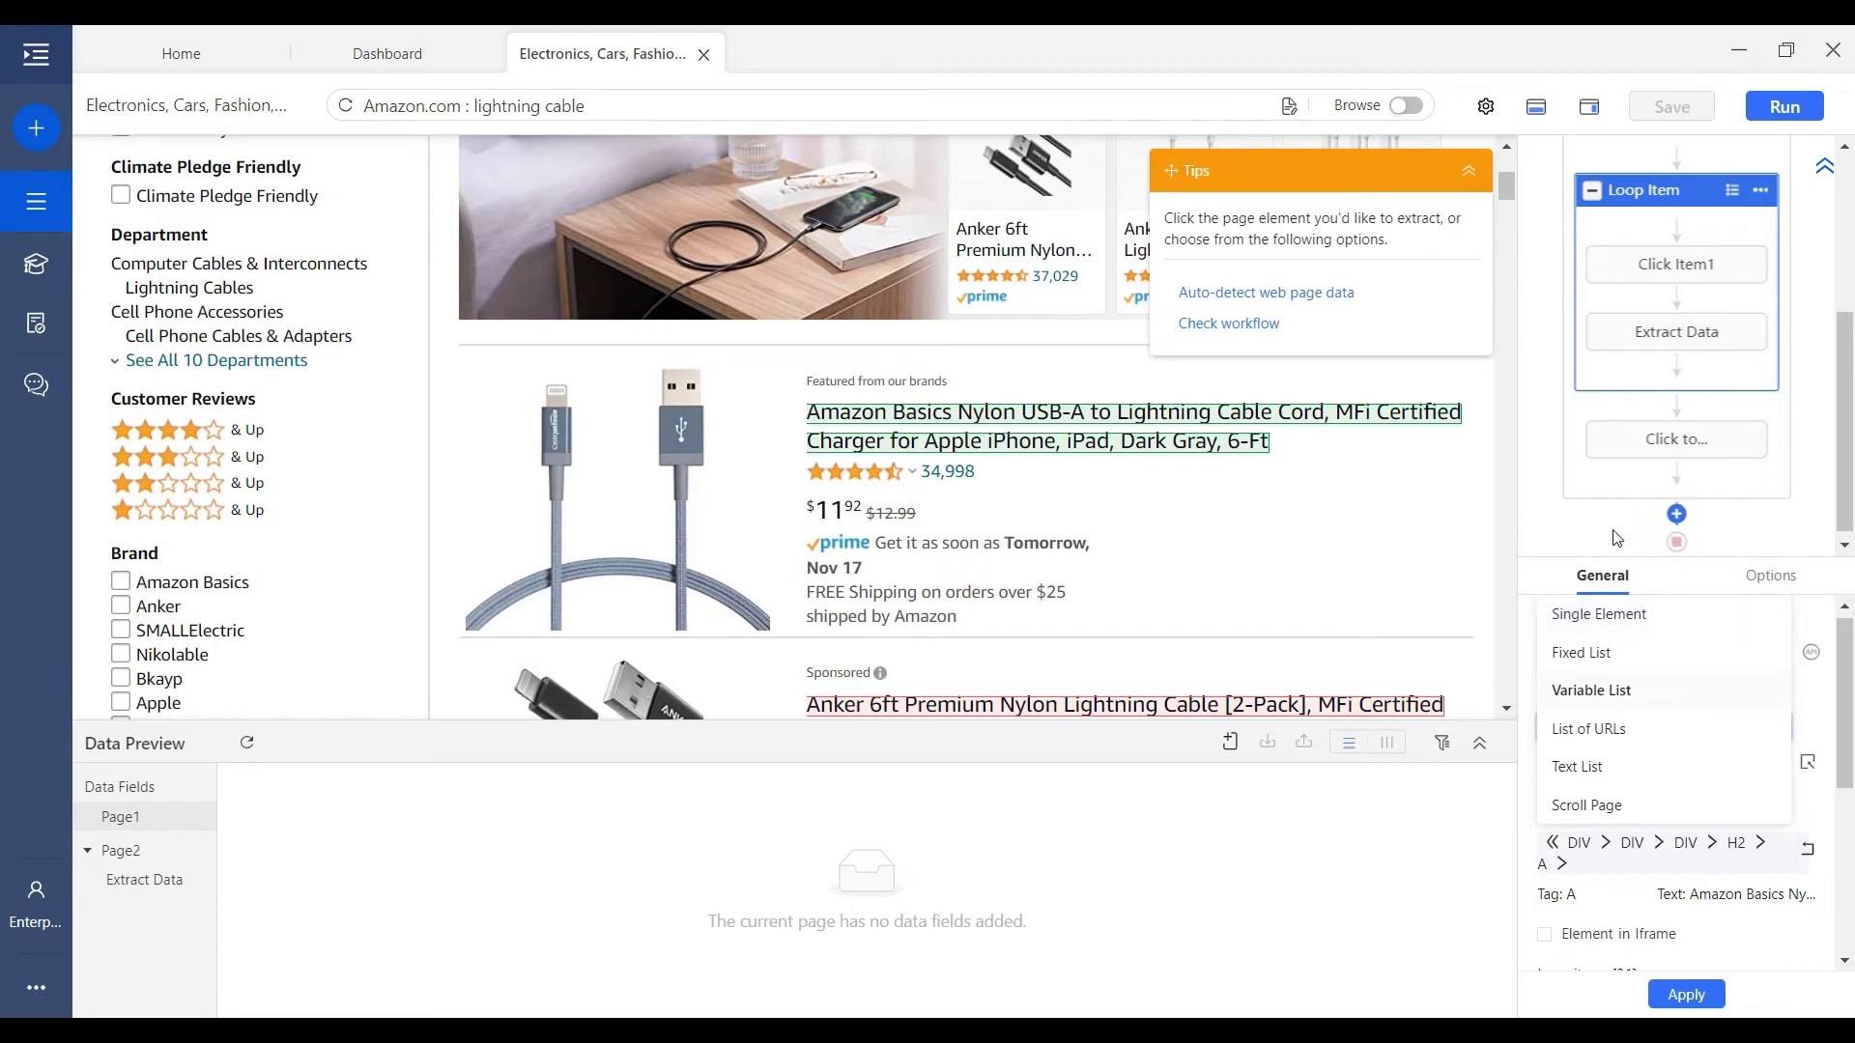
scroll(1596, 497, "up", 2)
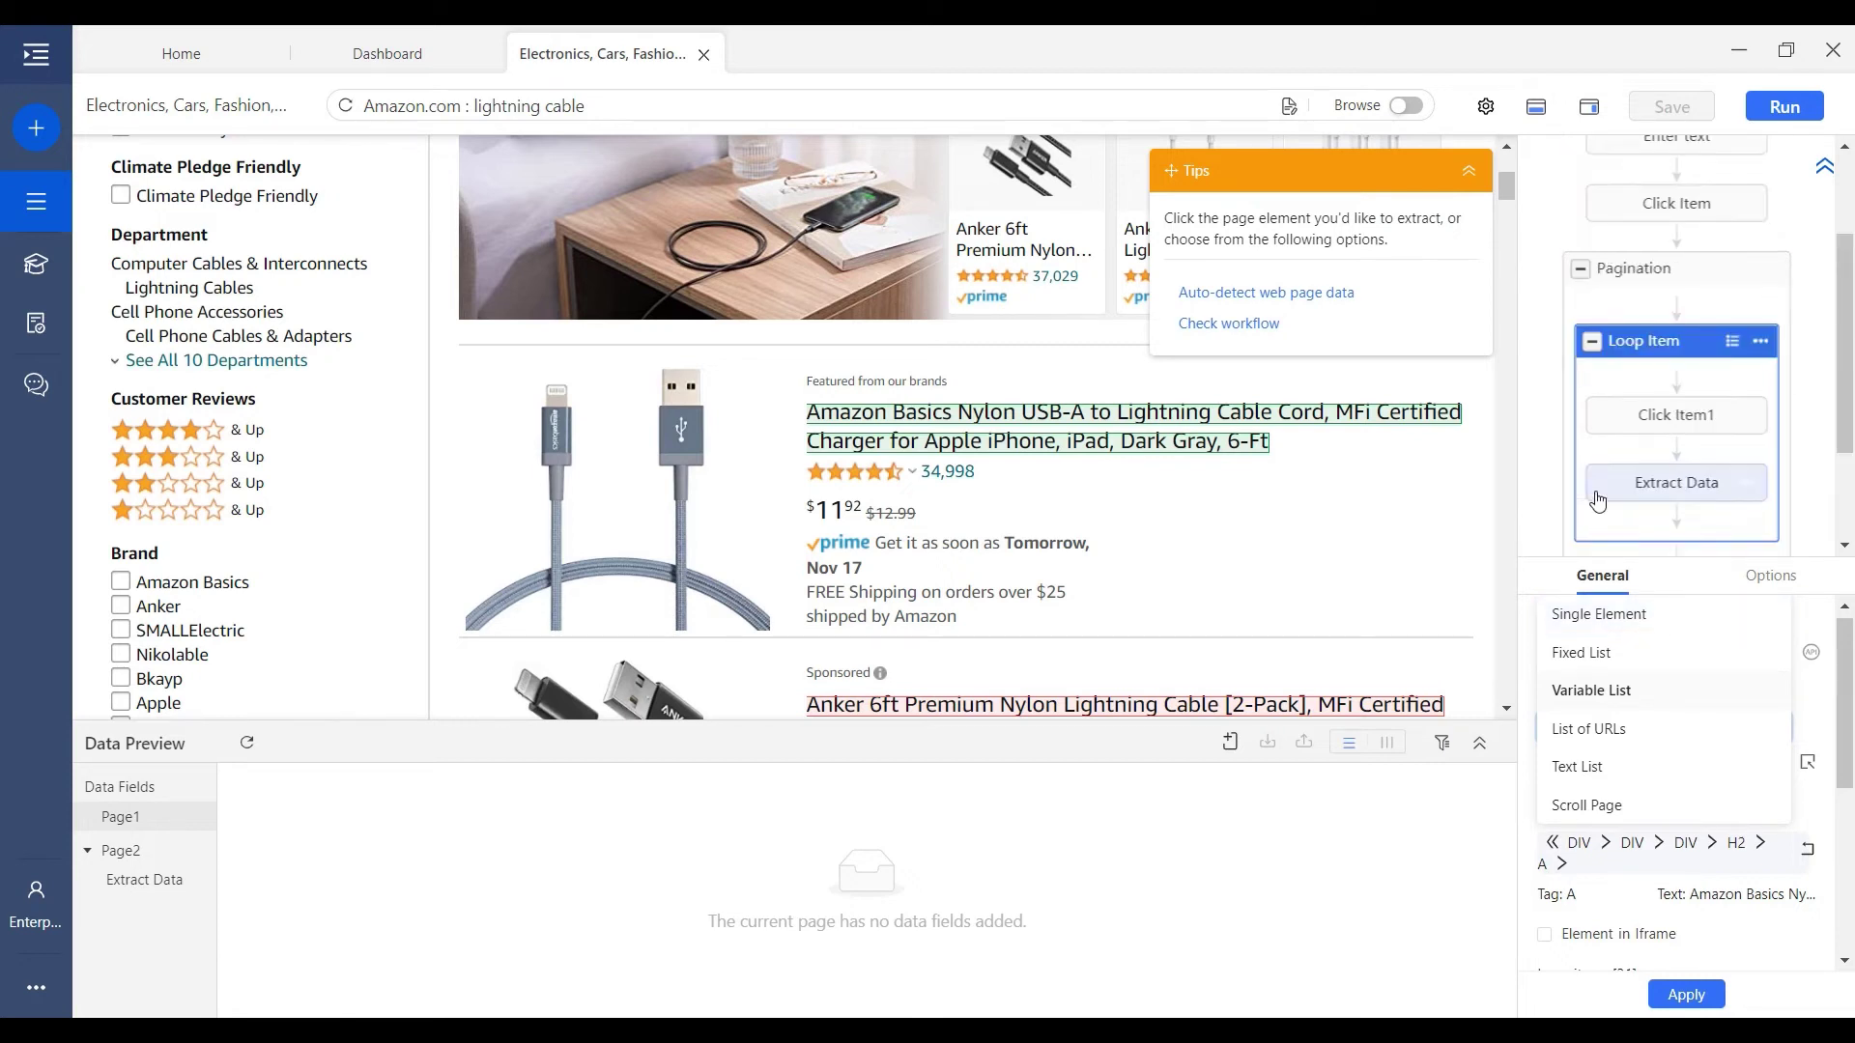
- Open the Pagination action's settings, review its loop mode and Matching XPath, and enable Repeats as the exit condition
left_click(1634, 275)
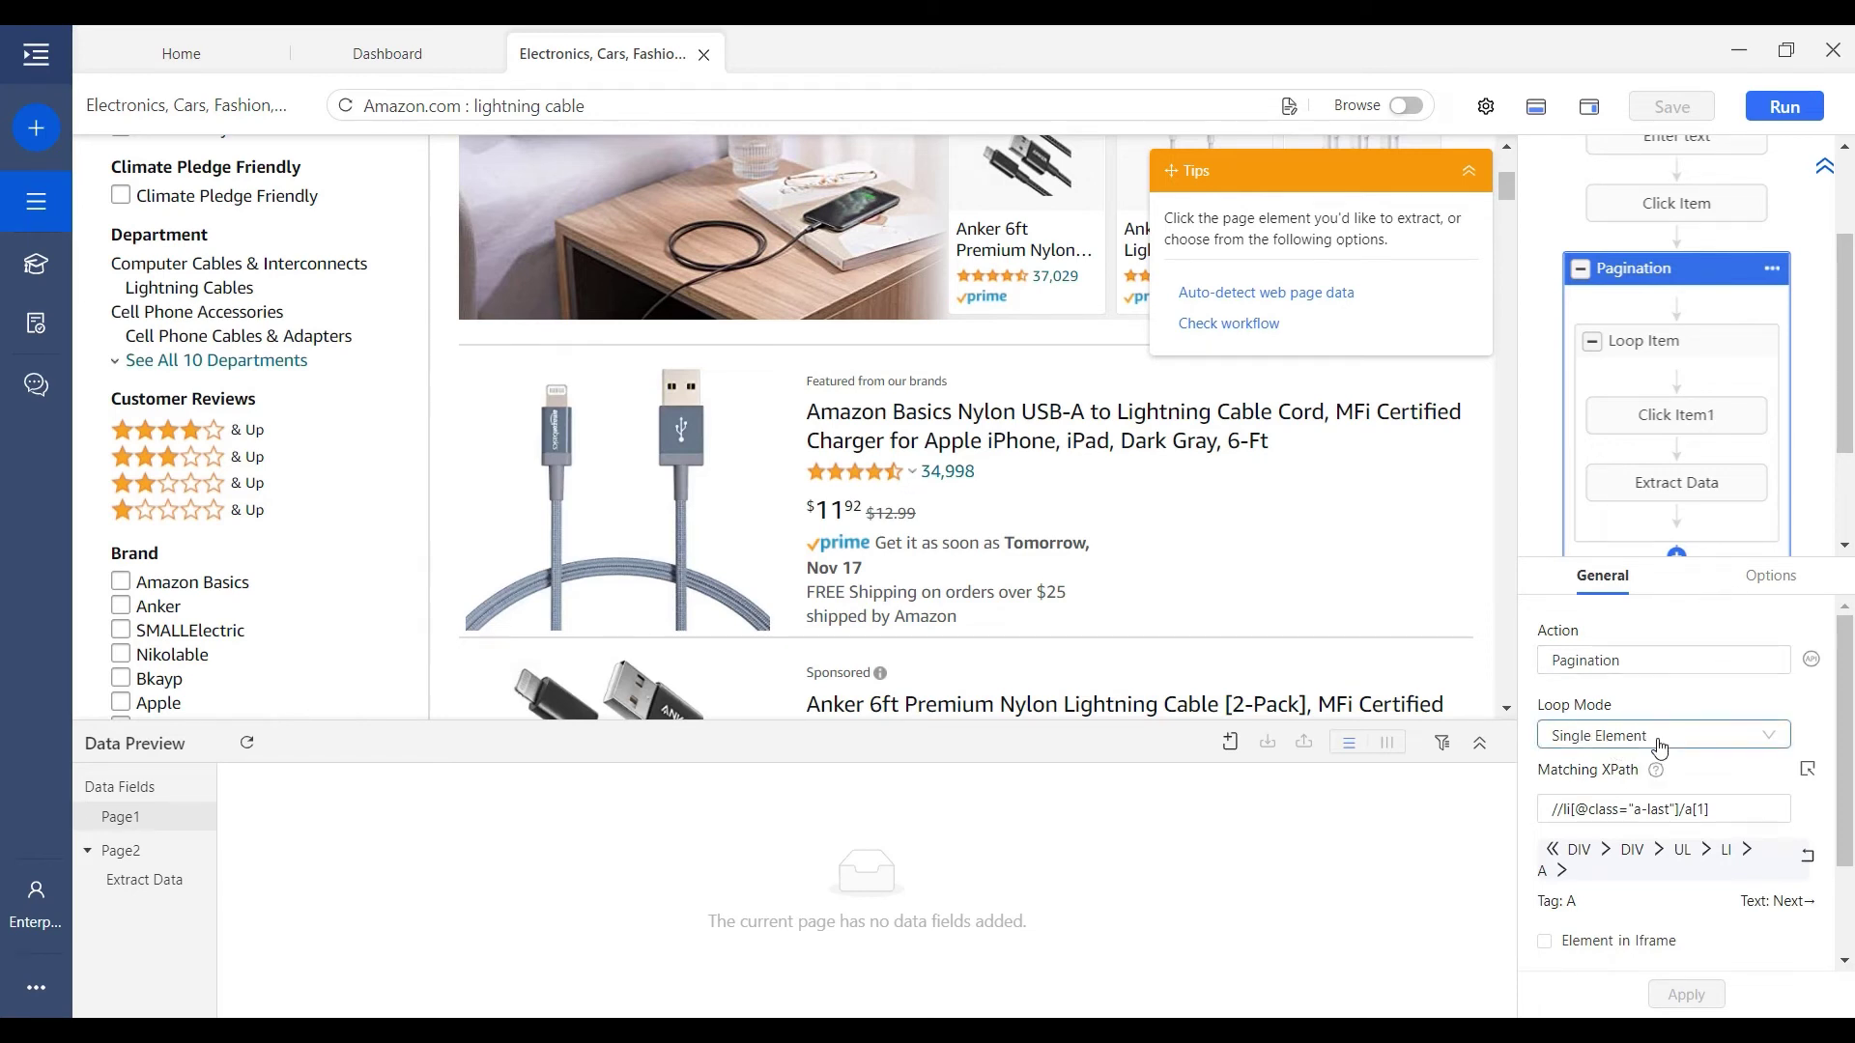
scroll(1729, 763, "down", 1)
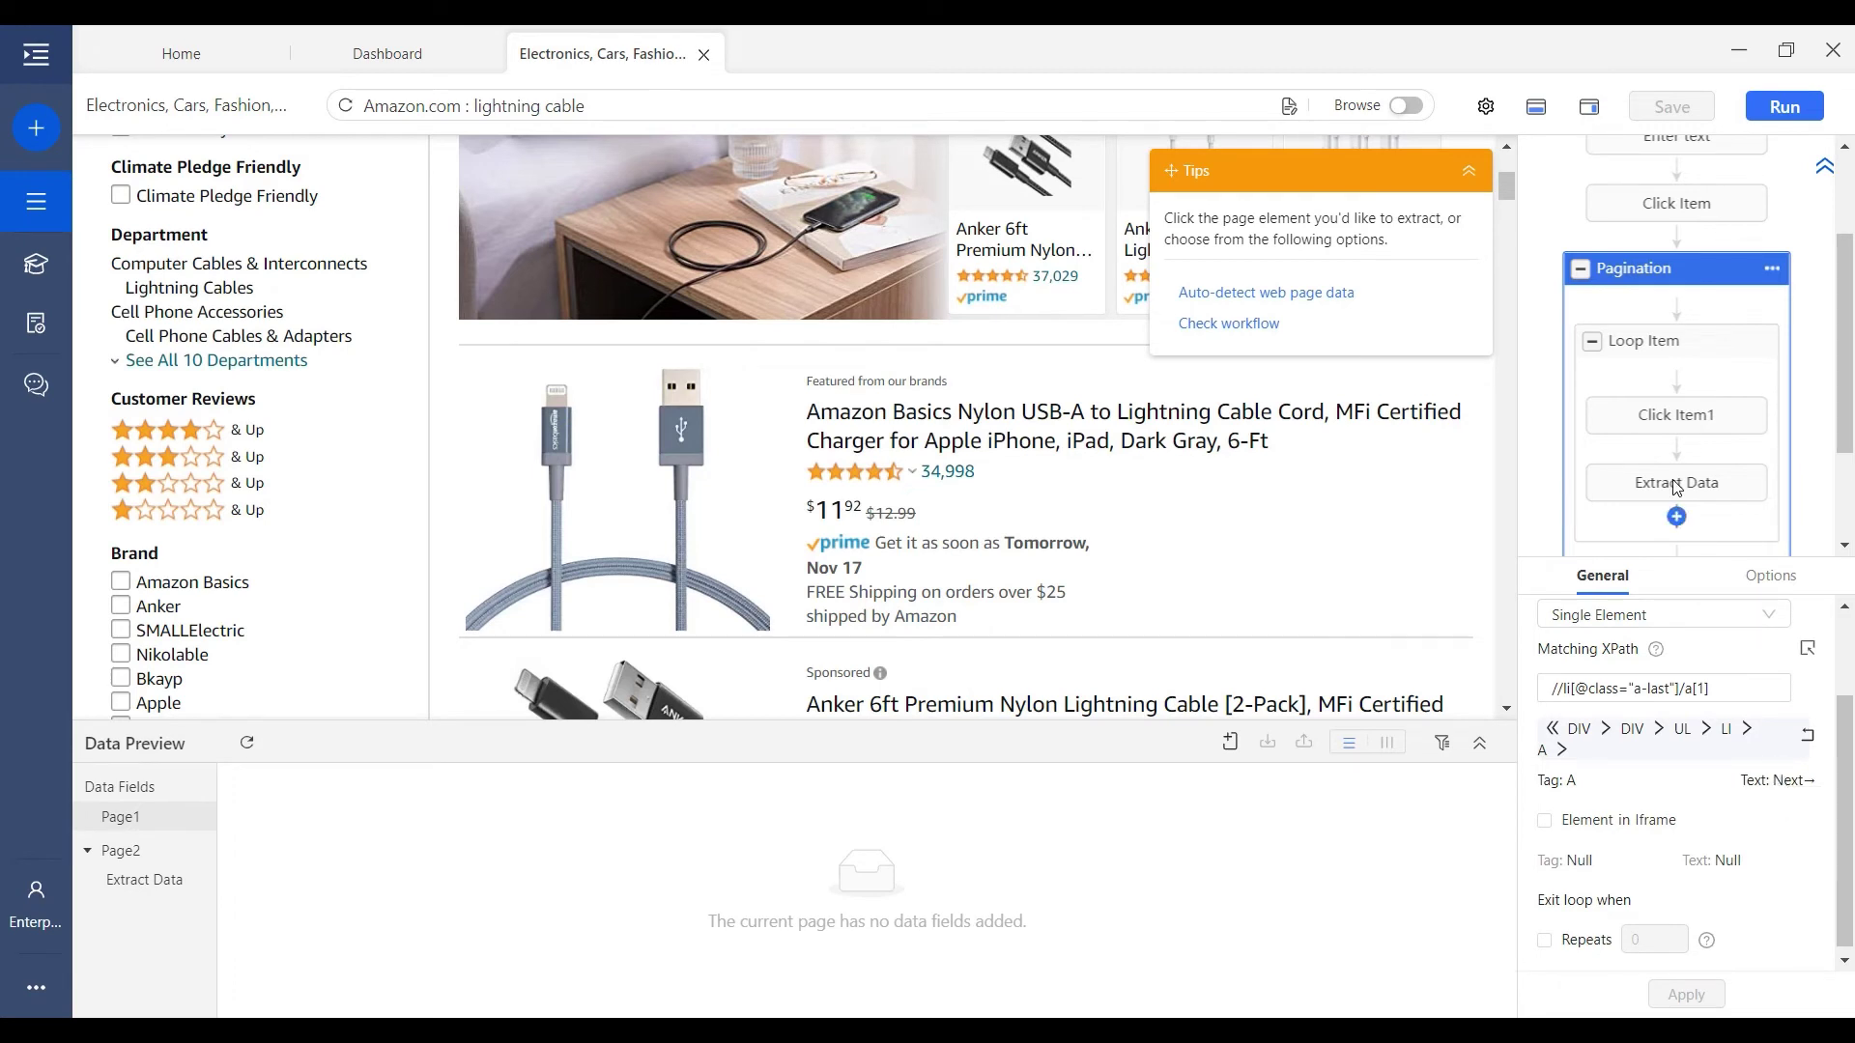
scroll(1722, 652, "down", 1)
left_click(1543, 933)
double_click(1641, 938)
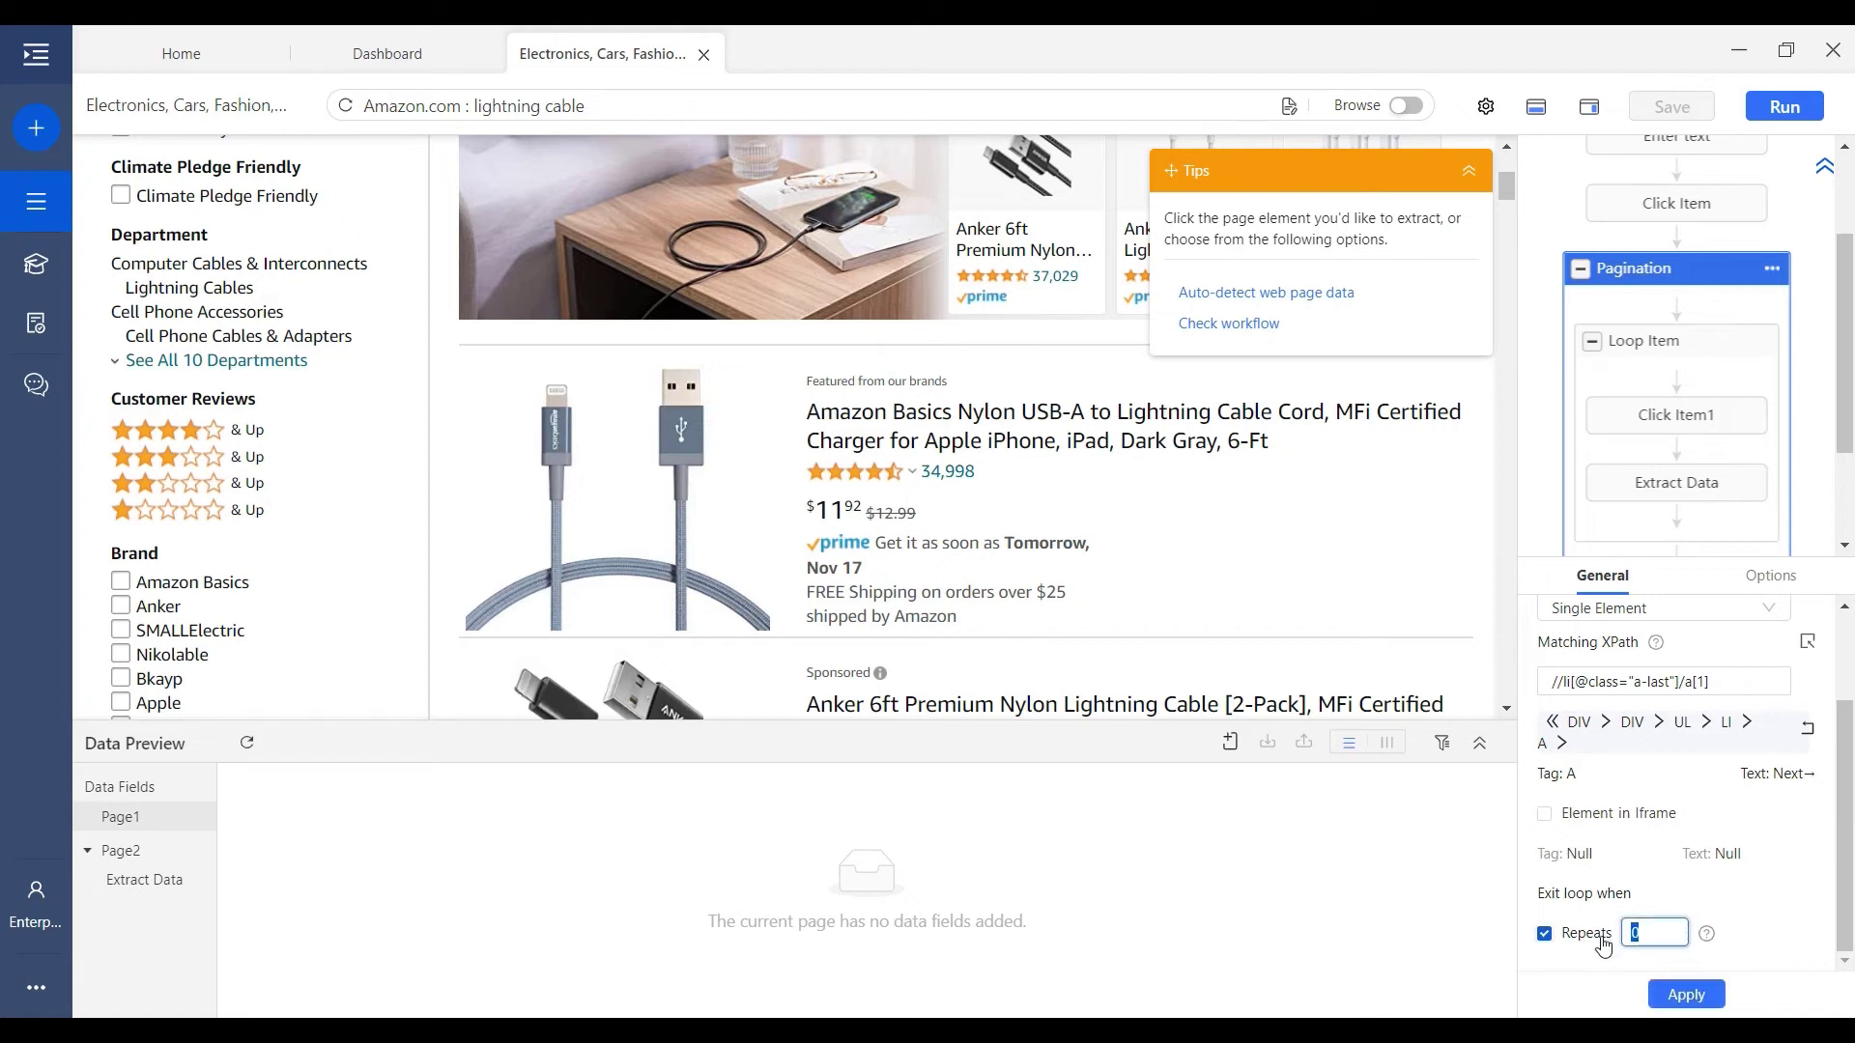
left_click(1604, 976)
left_click(1637, 935)
- Check Pagination's loop mode choices, and try selecting the Amazon Basics product title on the page before undoing the selection
scroll(1584, 734, "up", 2)
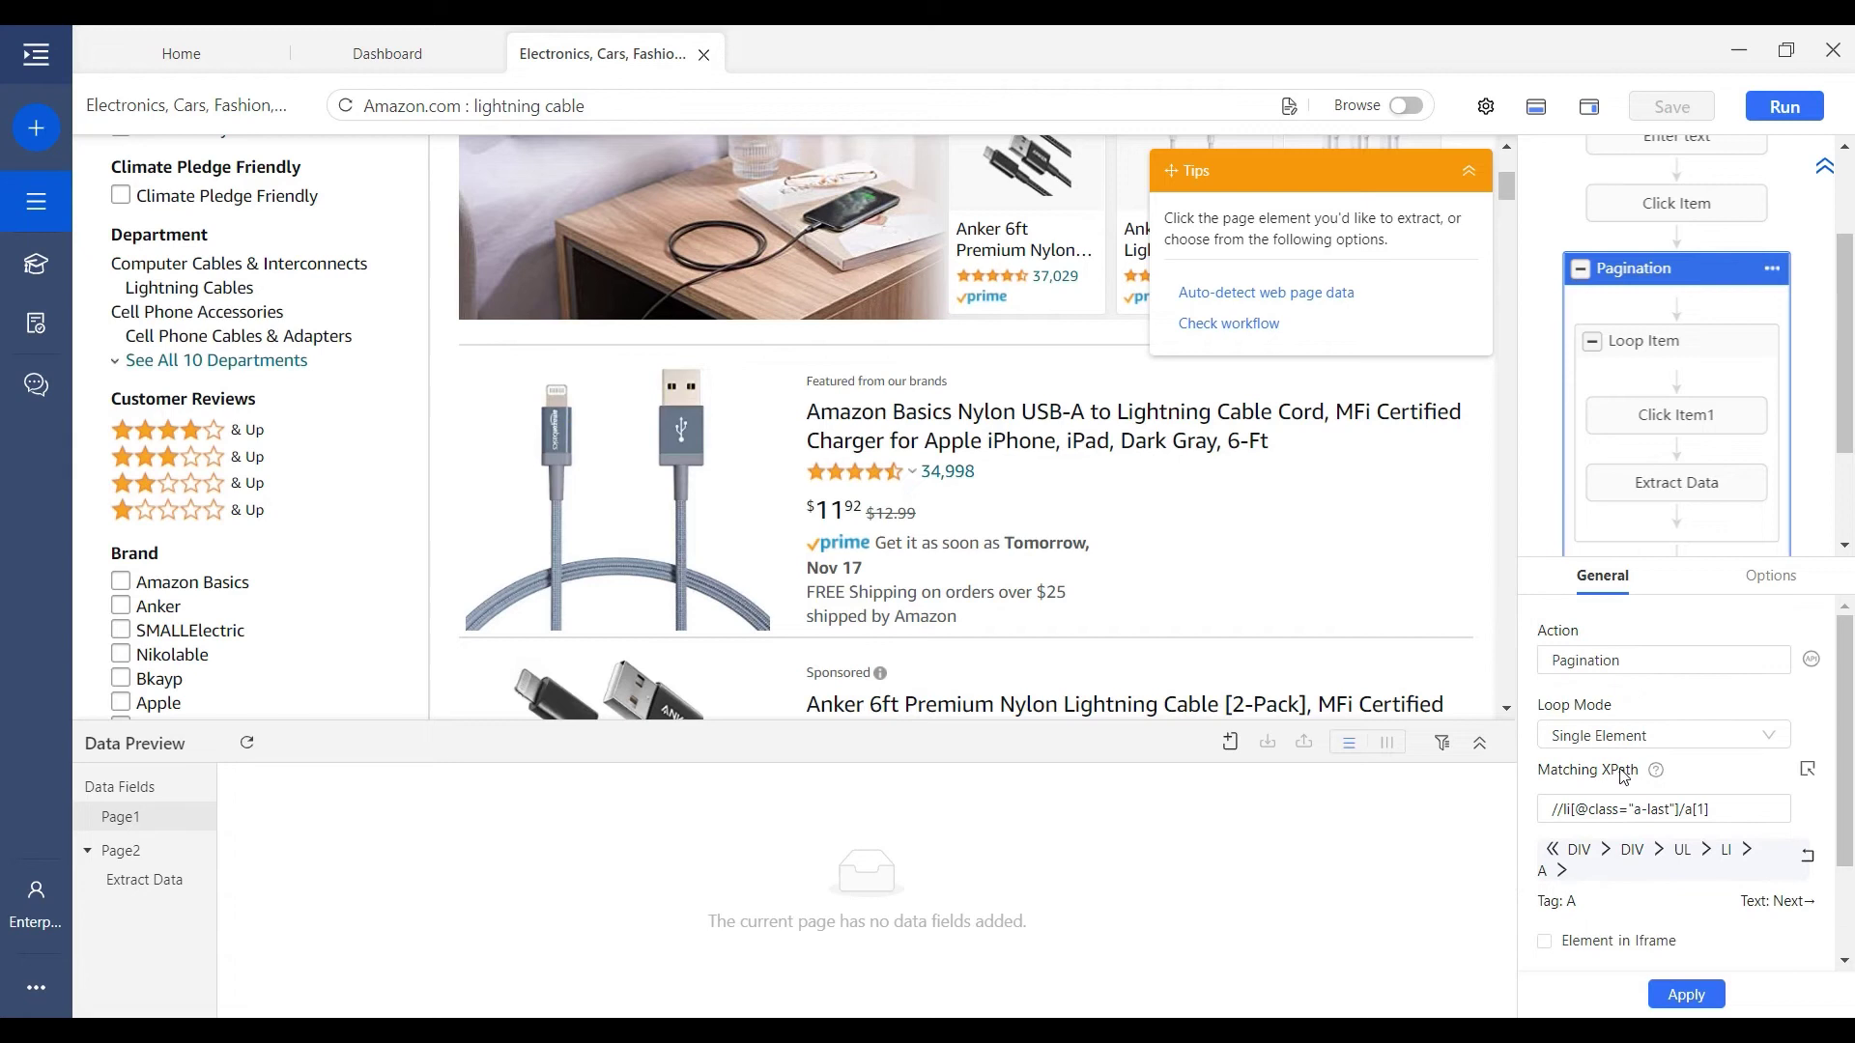
left_click(1575, 742)
left_click(1503, 847)
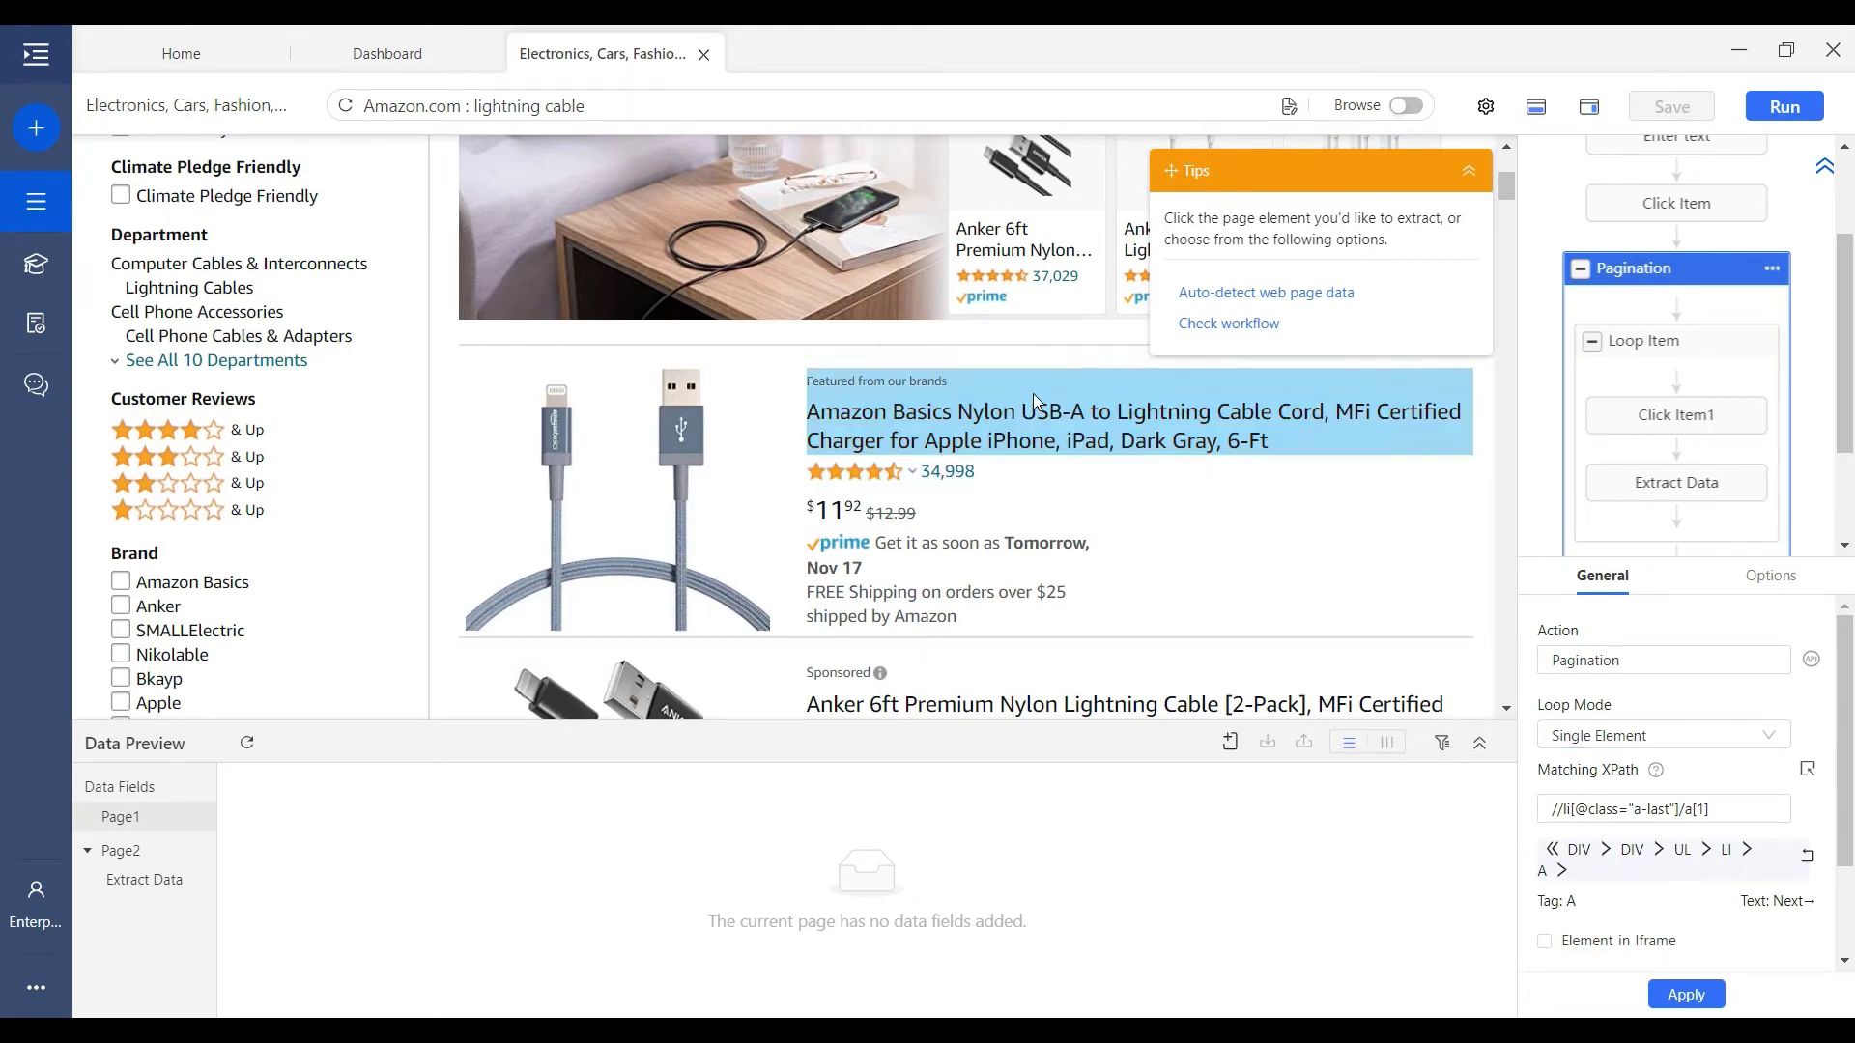
left_click(978, 422)
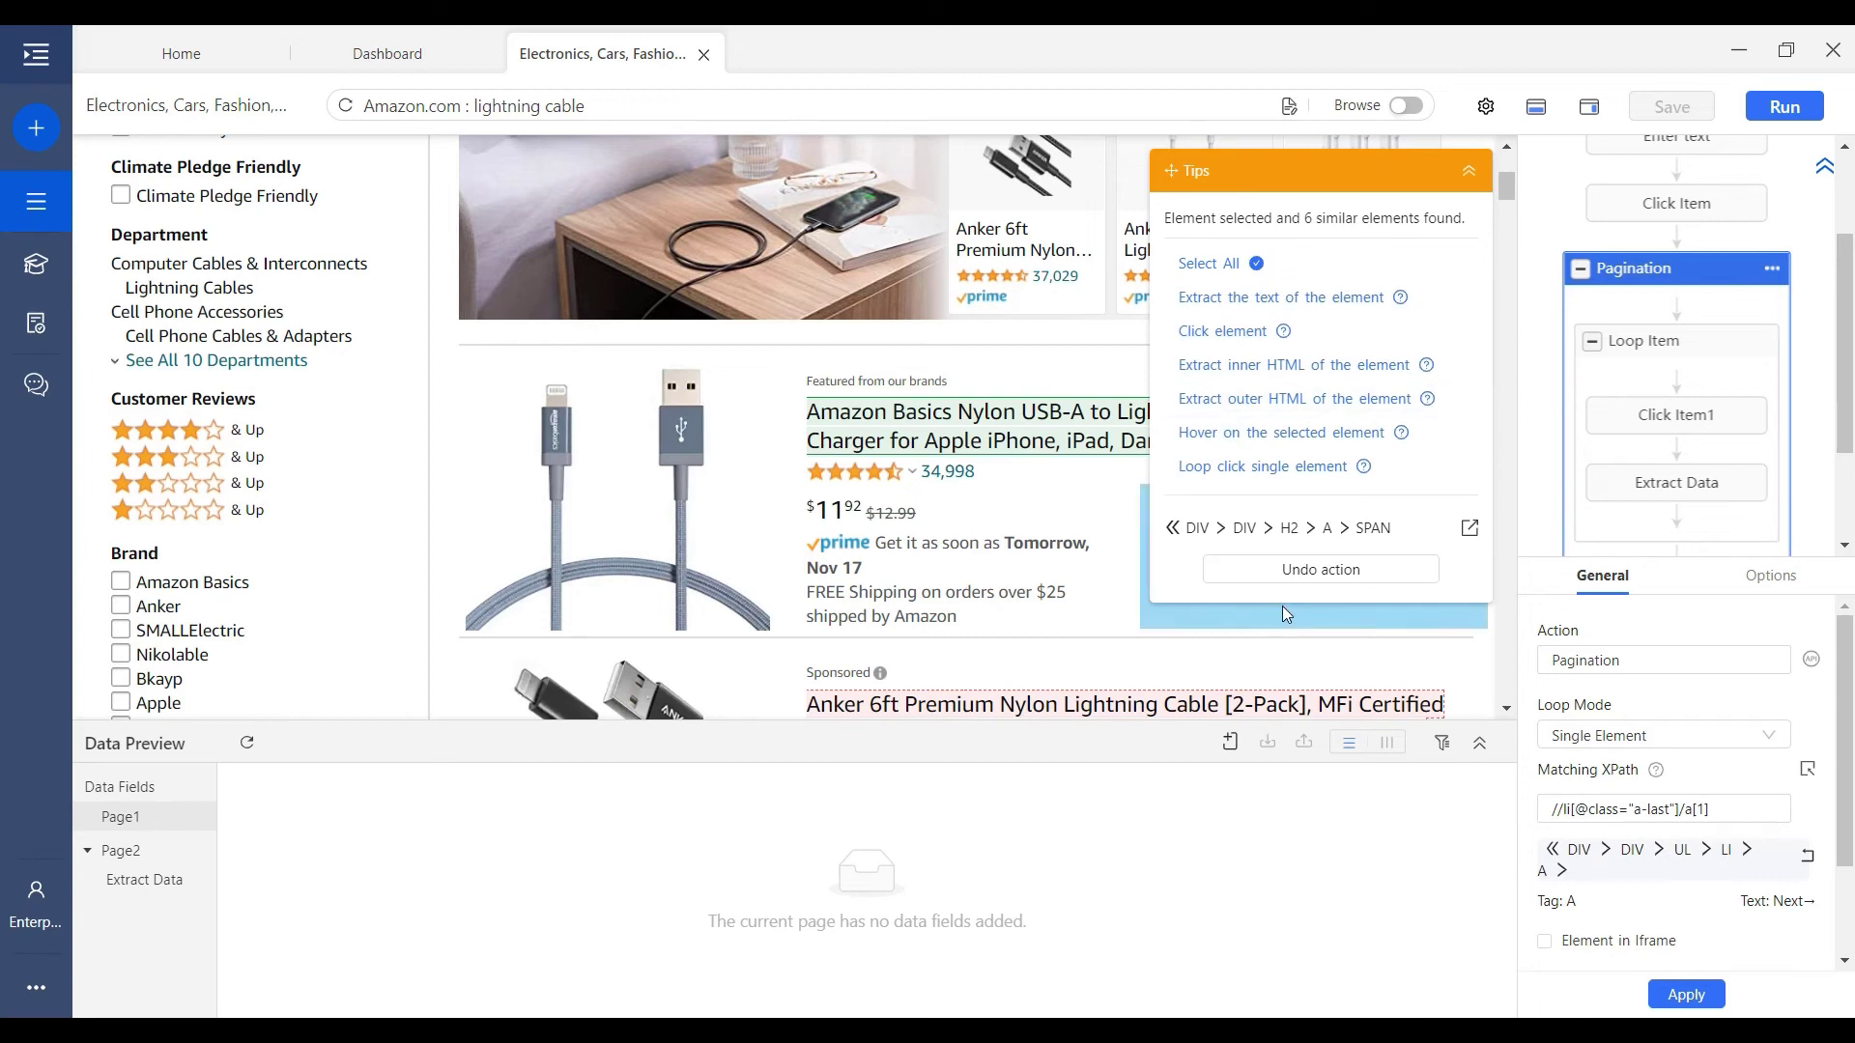
left_click(1299, 572)
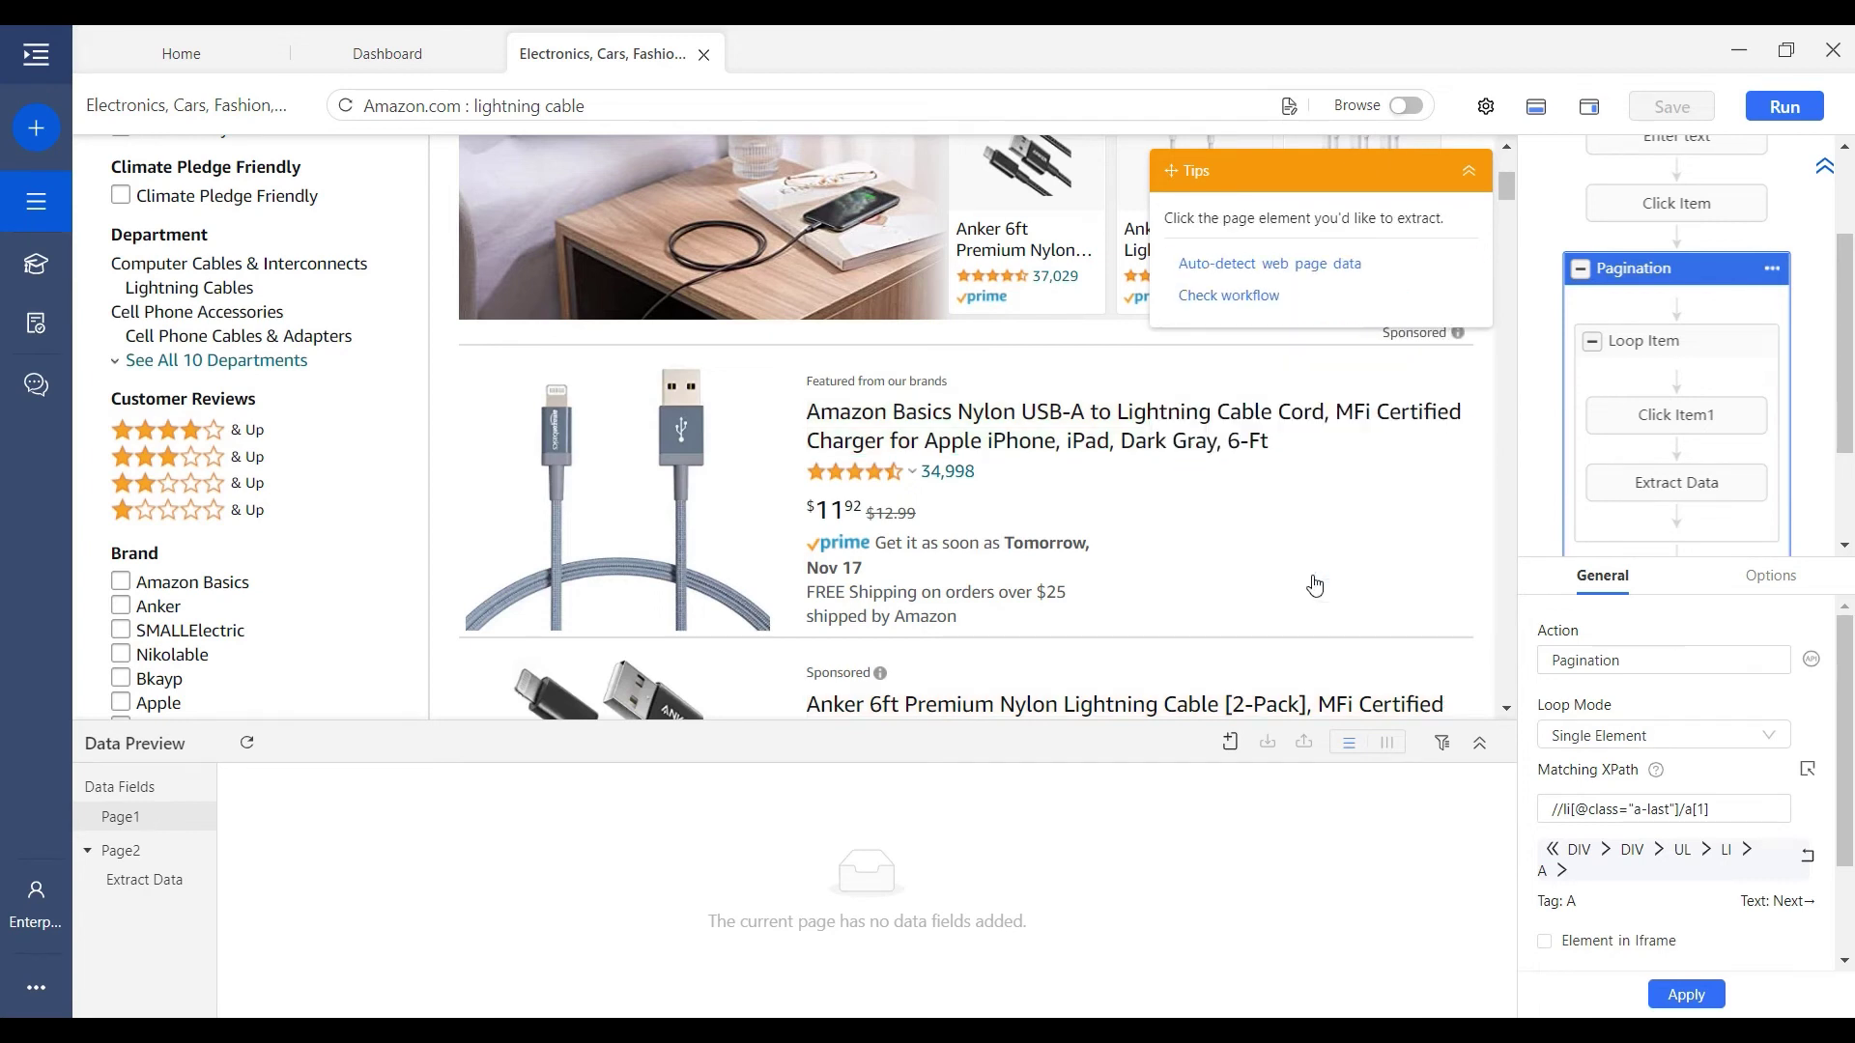
- Return to the Loop Item, select several of its loop items, and examine its Matching XPath //h2/a
left_click(1624, 346)
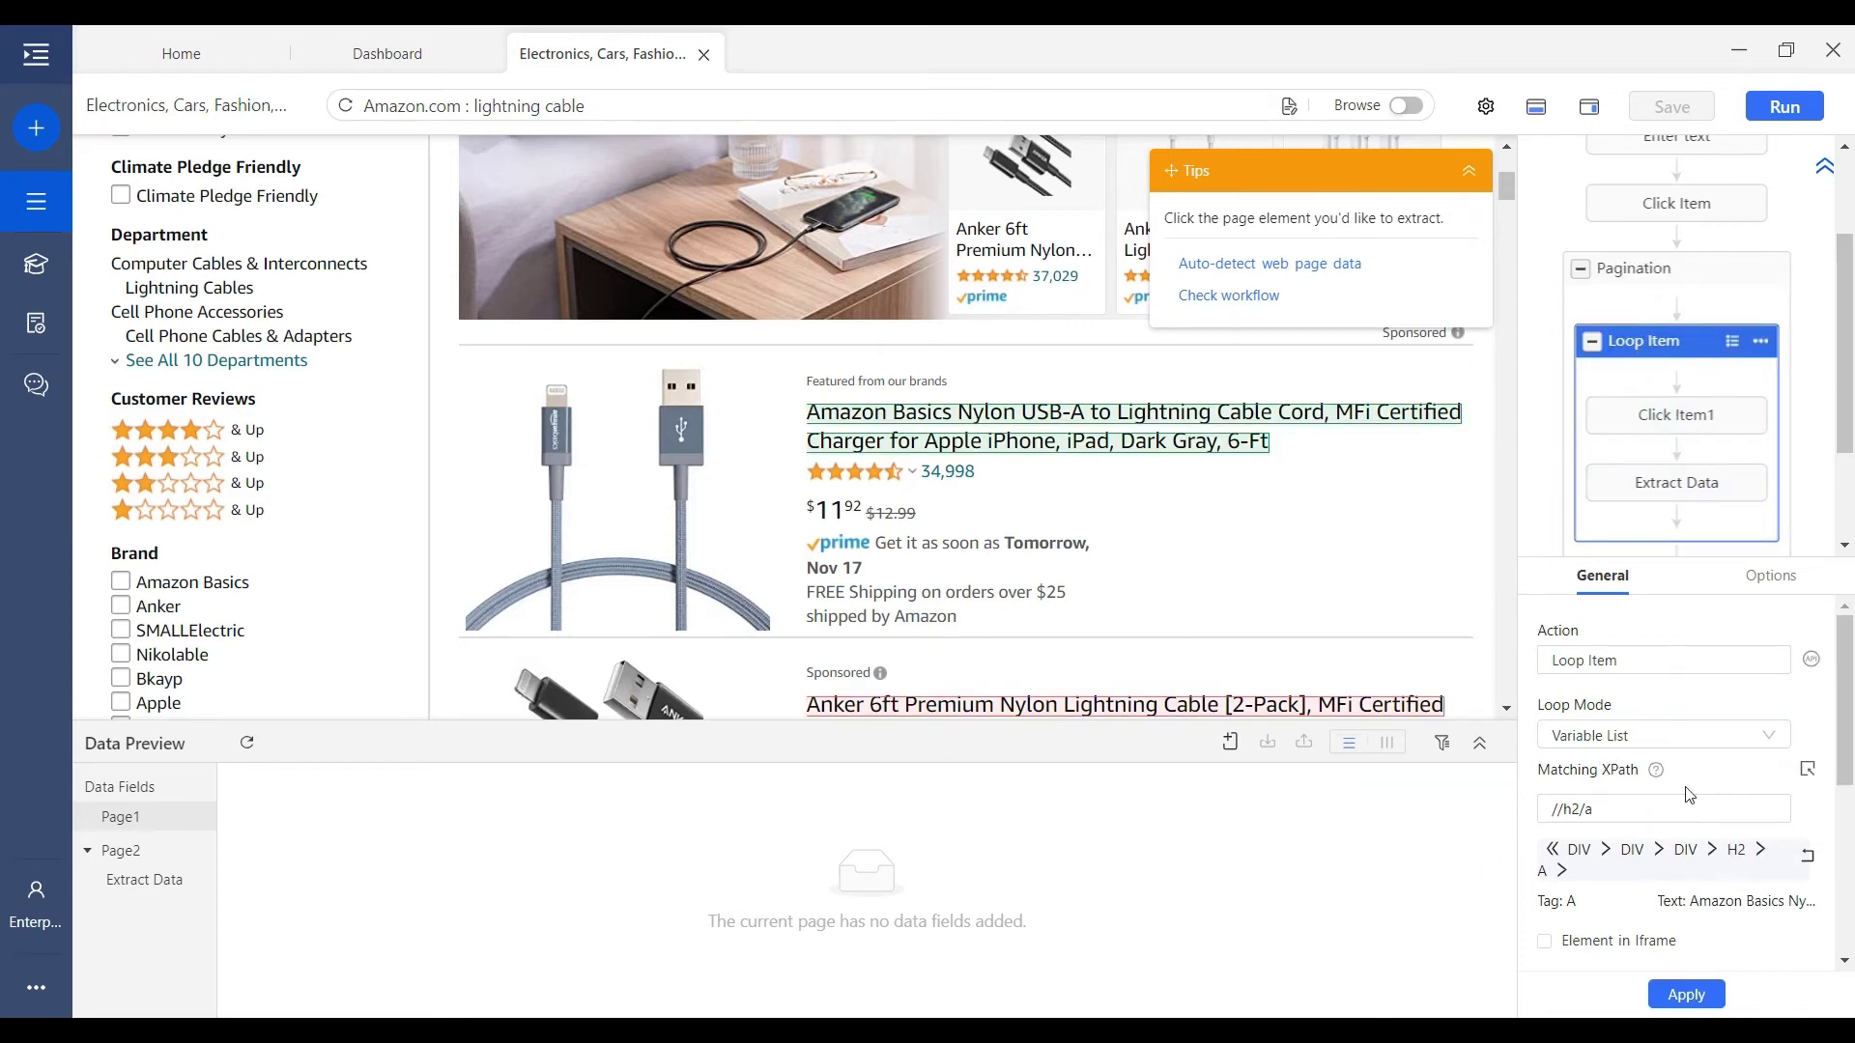
scroll(1690, 794, "down", 3)
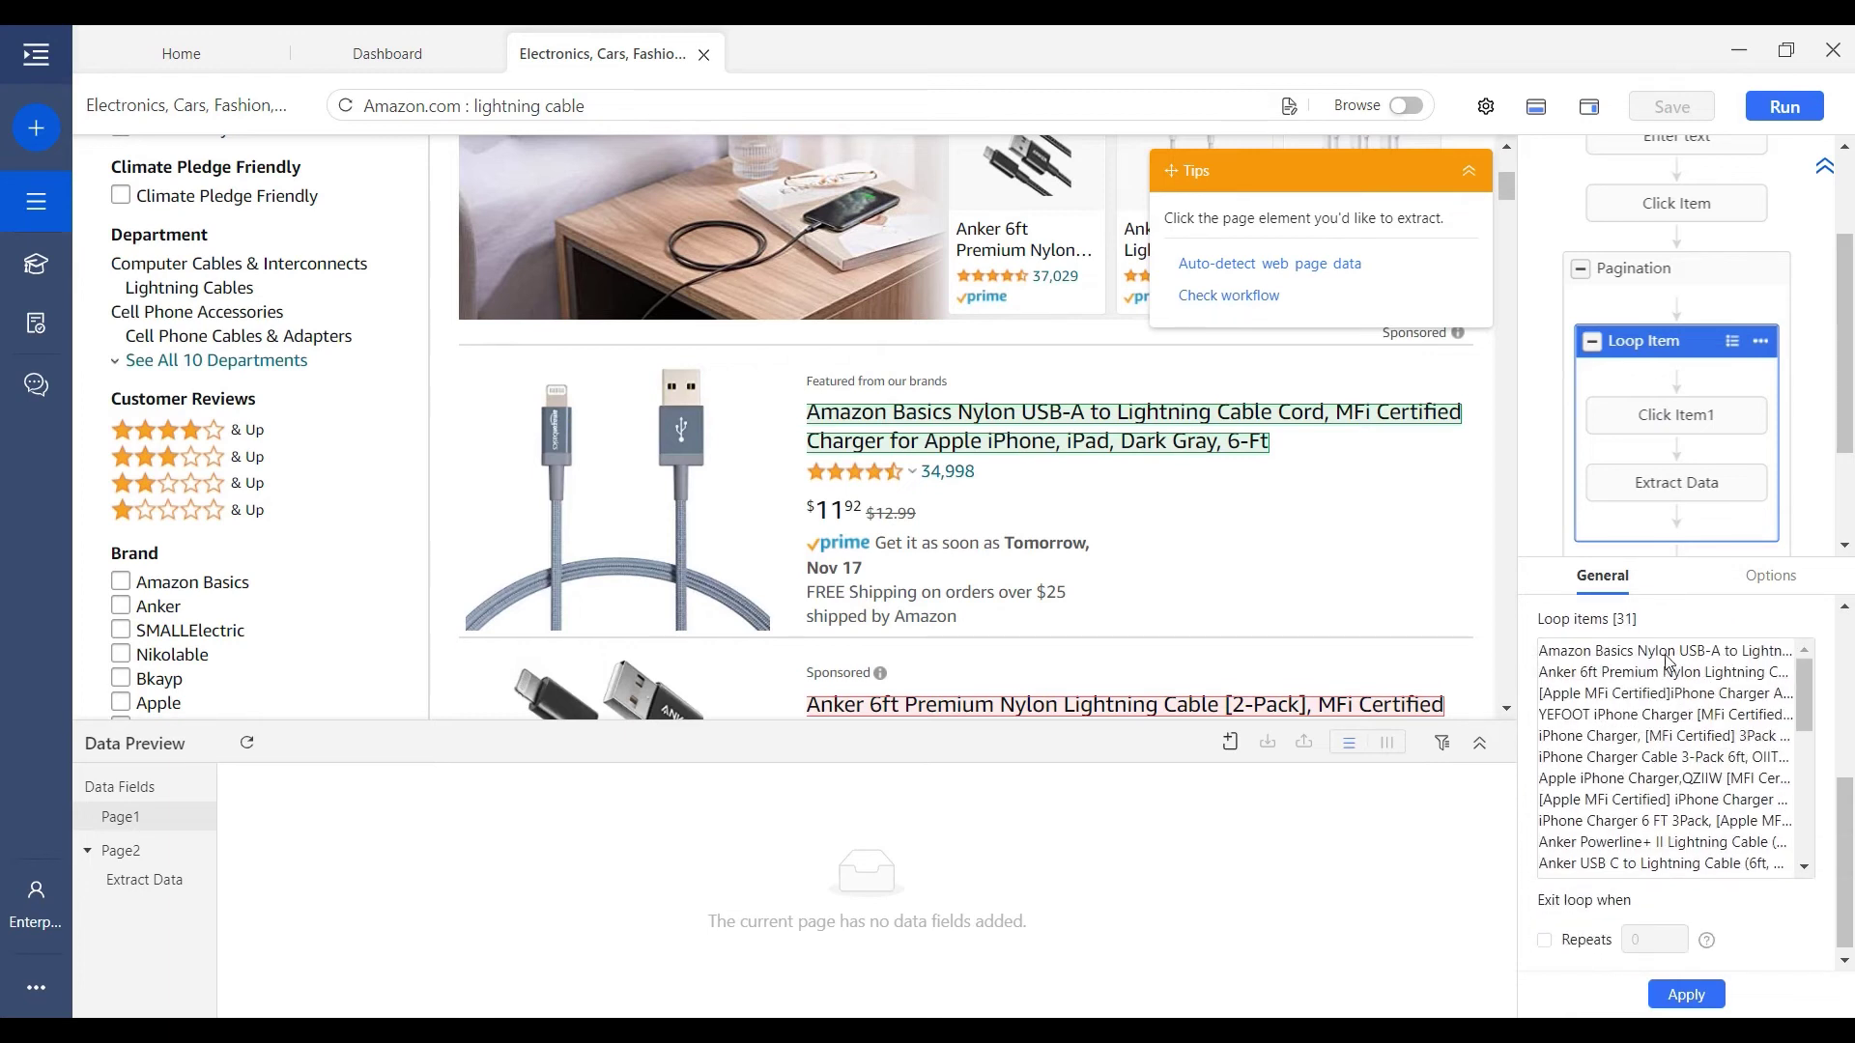
left_click(1668, 653)
left_click(1666, 673)
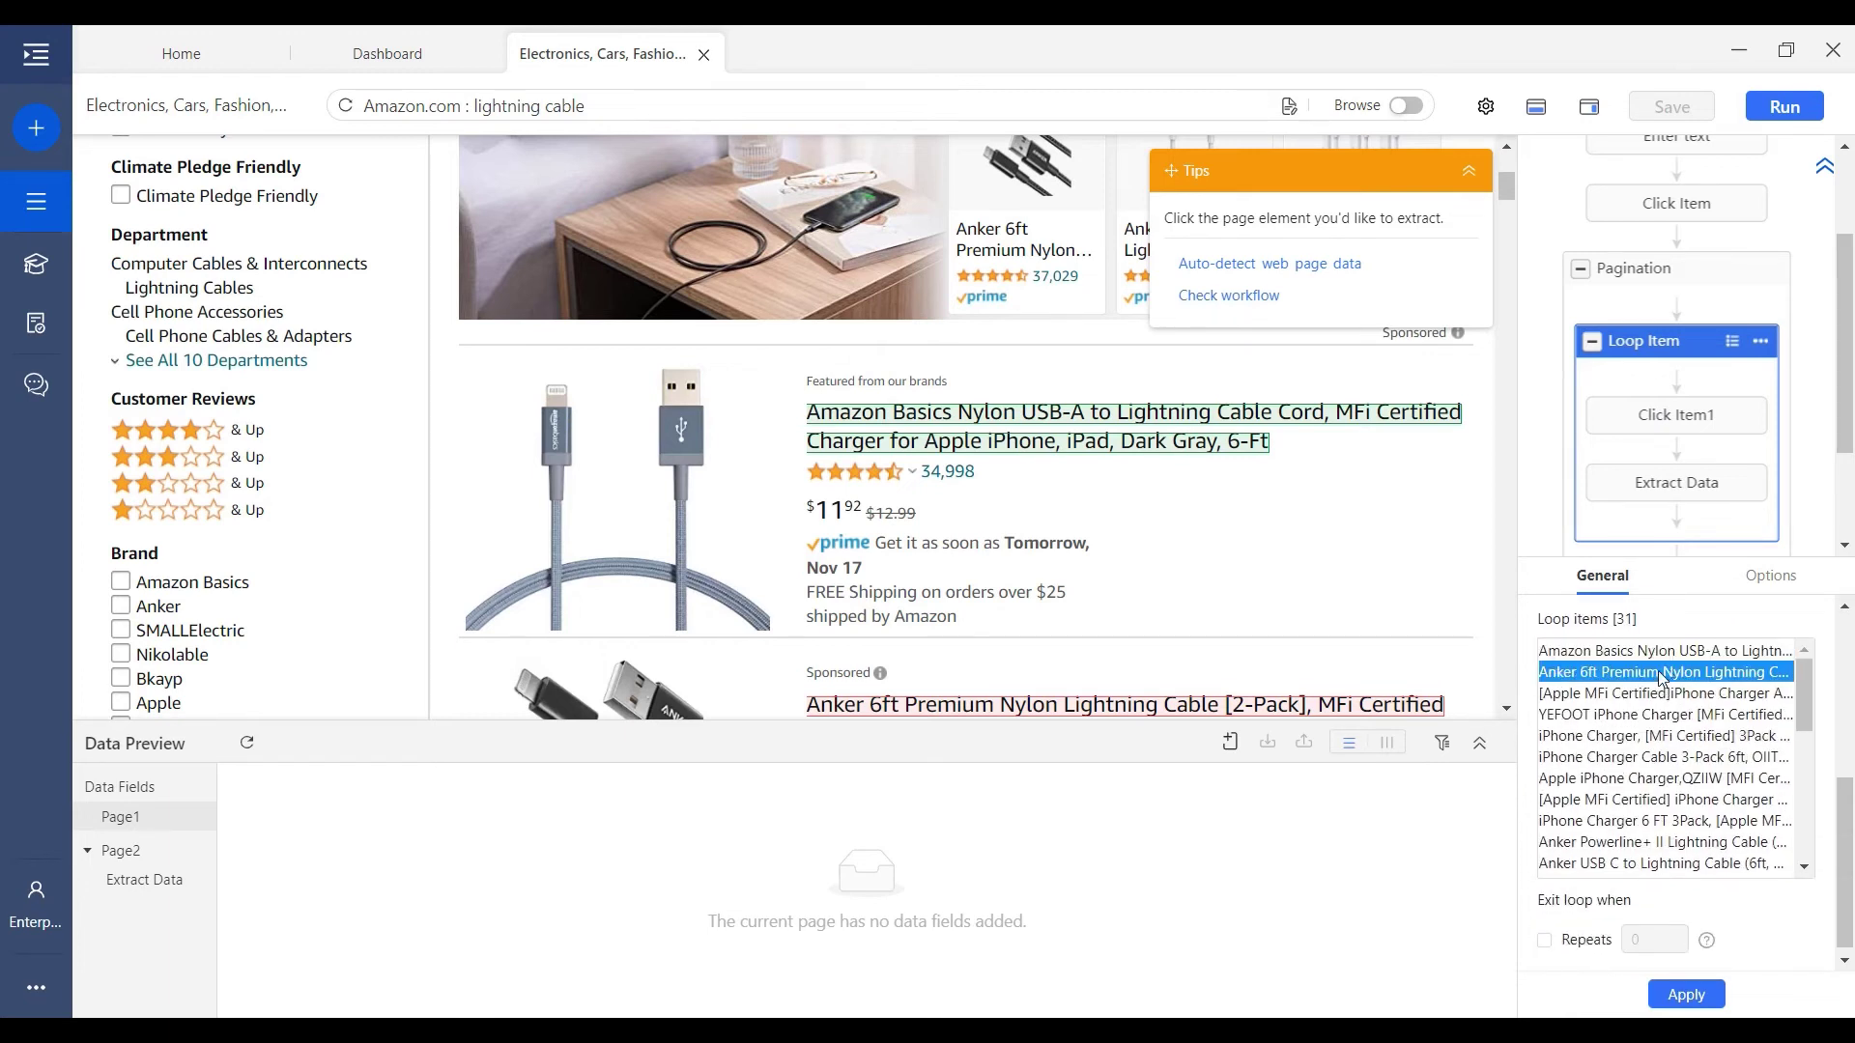
left_click(1660, 736)
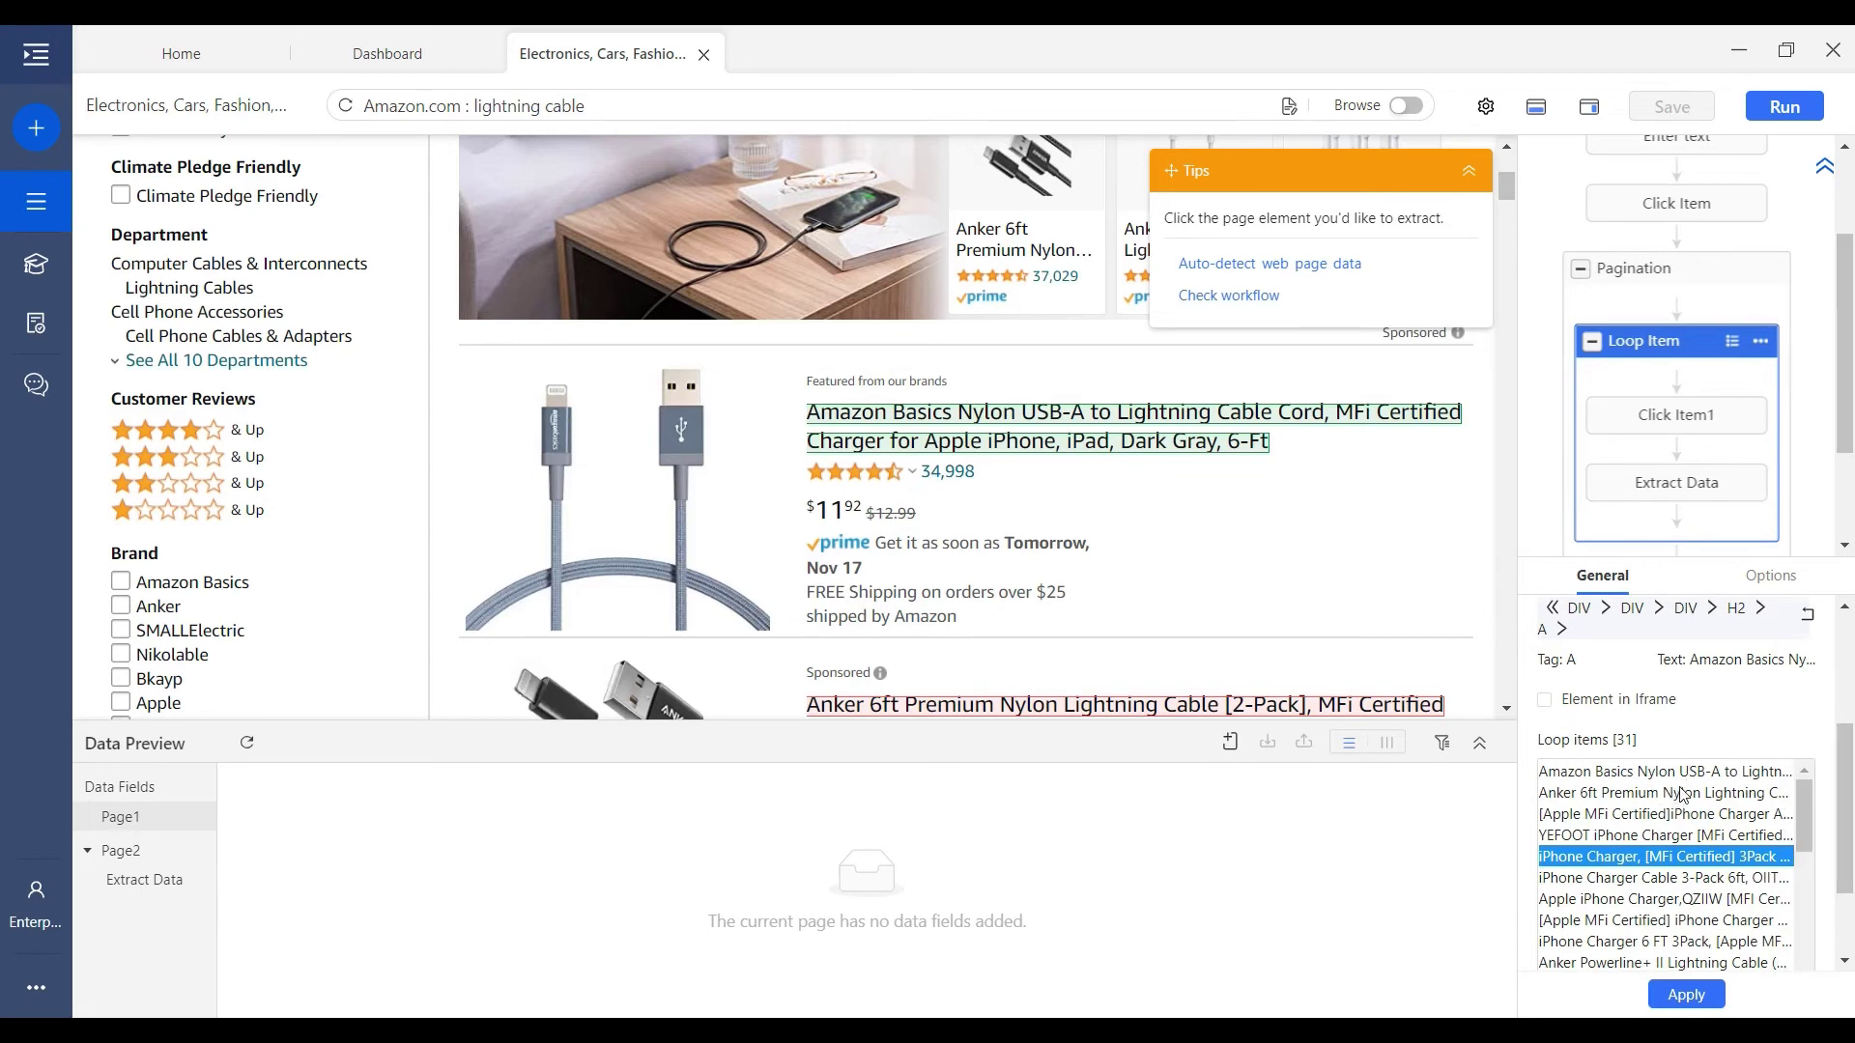
scroll(1675, 792, "up", 3)
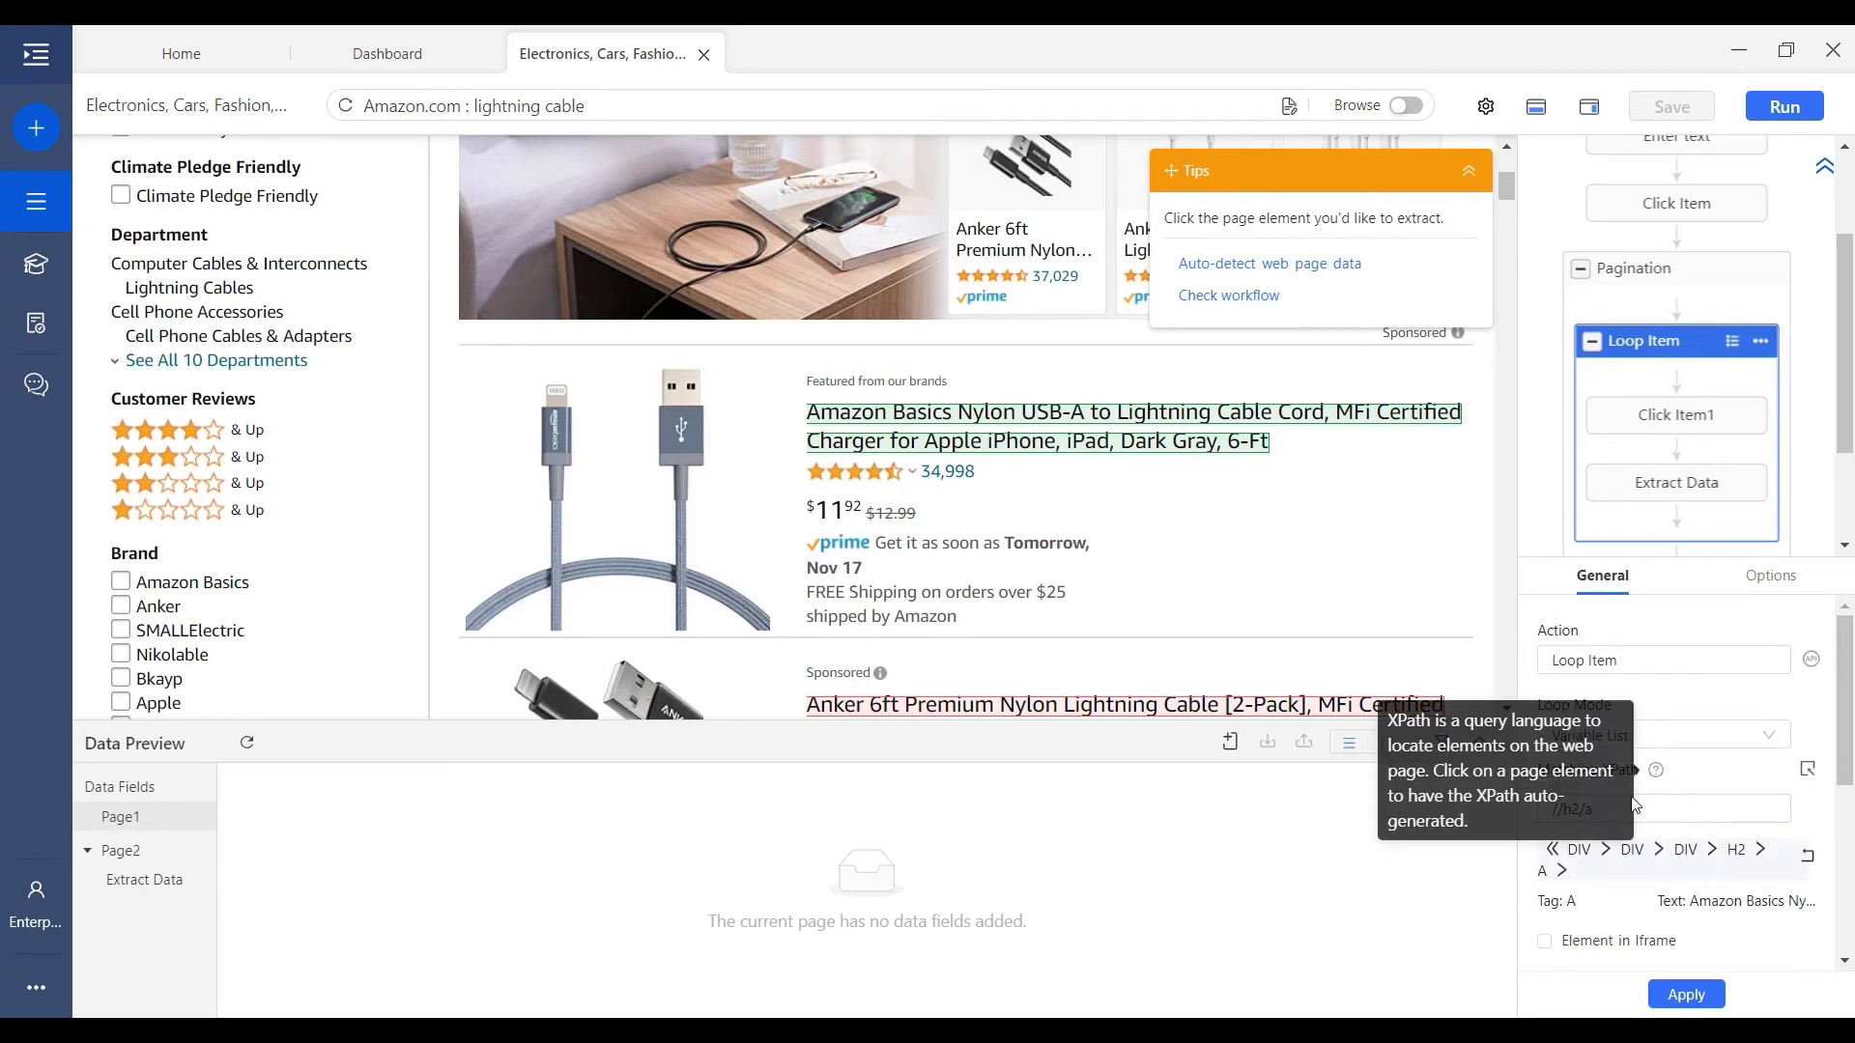
left_click_drag(1670, 804, 1532, 816)
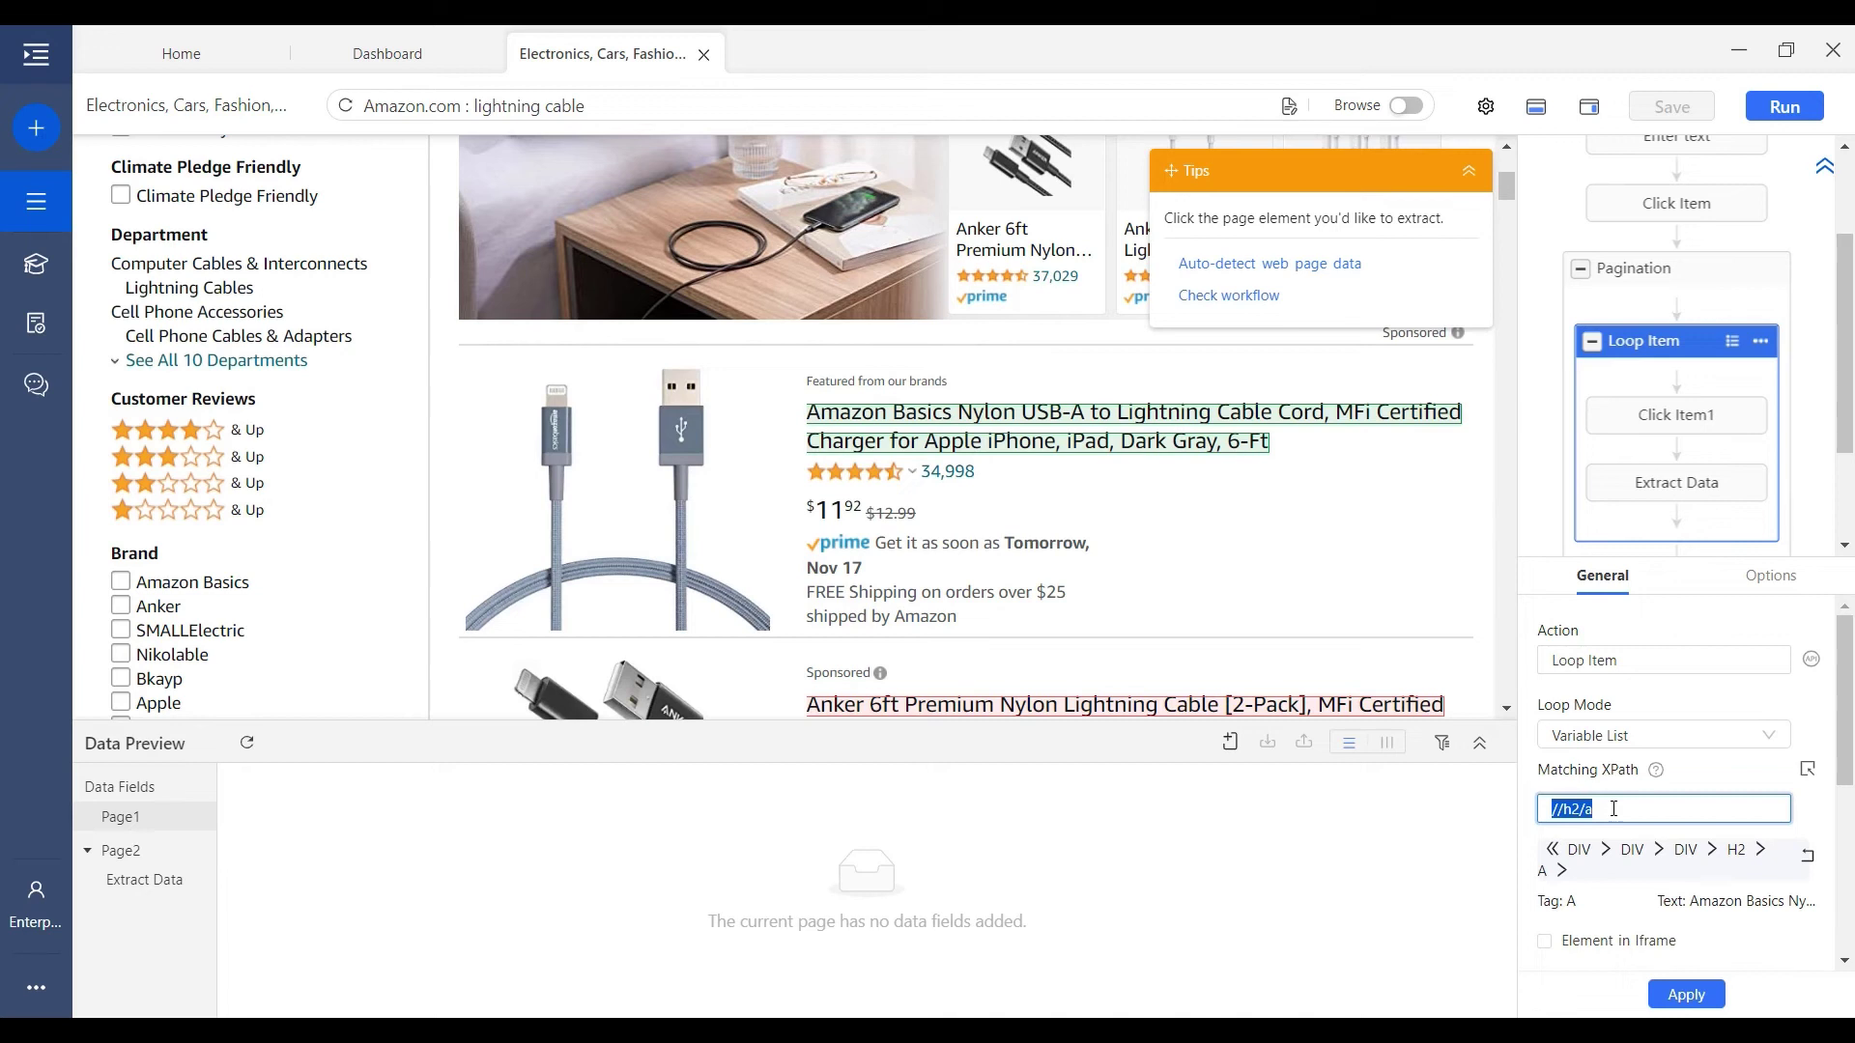
- Run Click Item1 on the AZMOGDT iPhone charger loop item to test its product page, and return to the Loop Item
scroll(1676, 796, "down", 2)
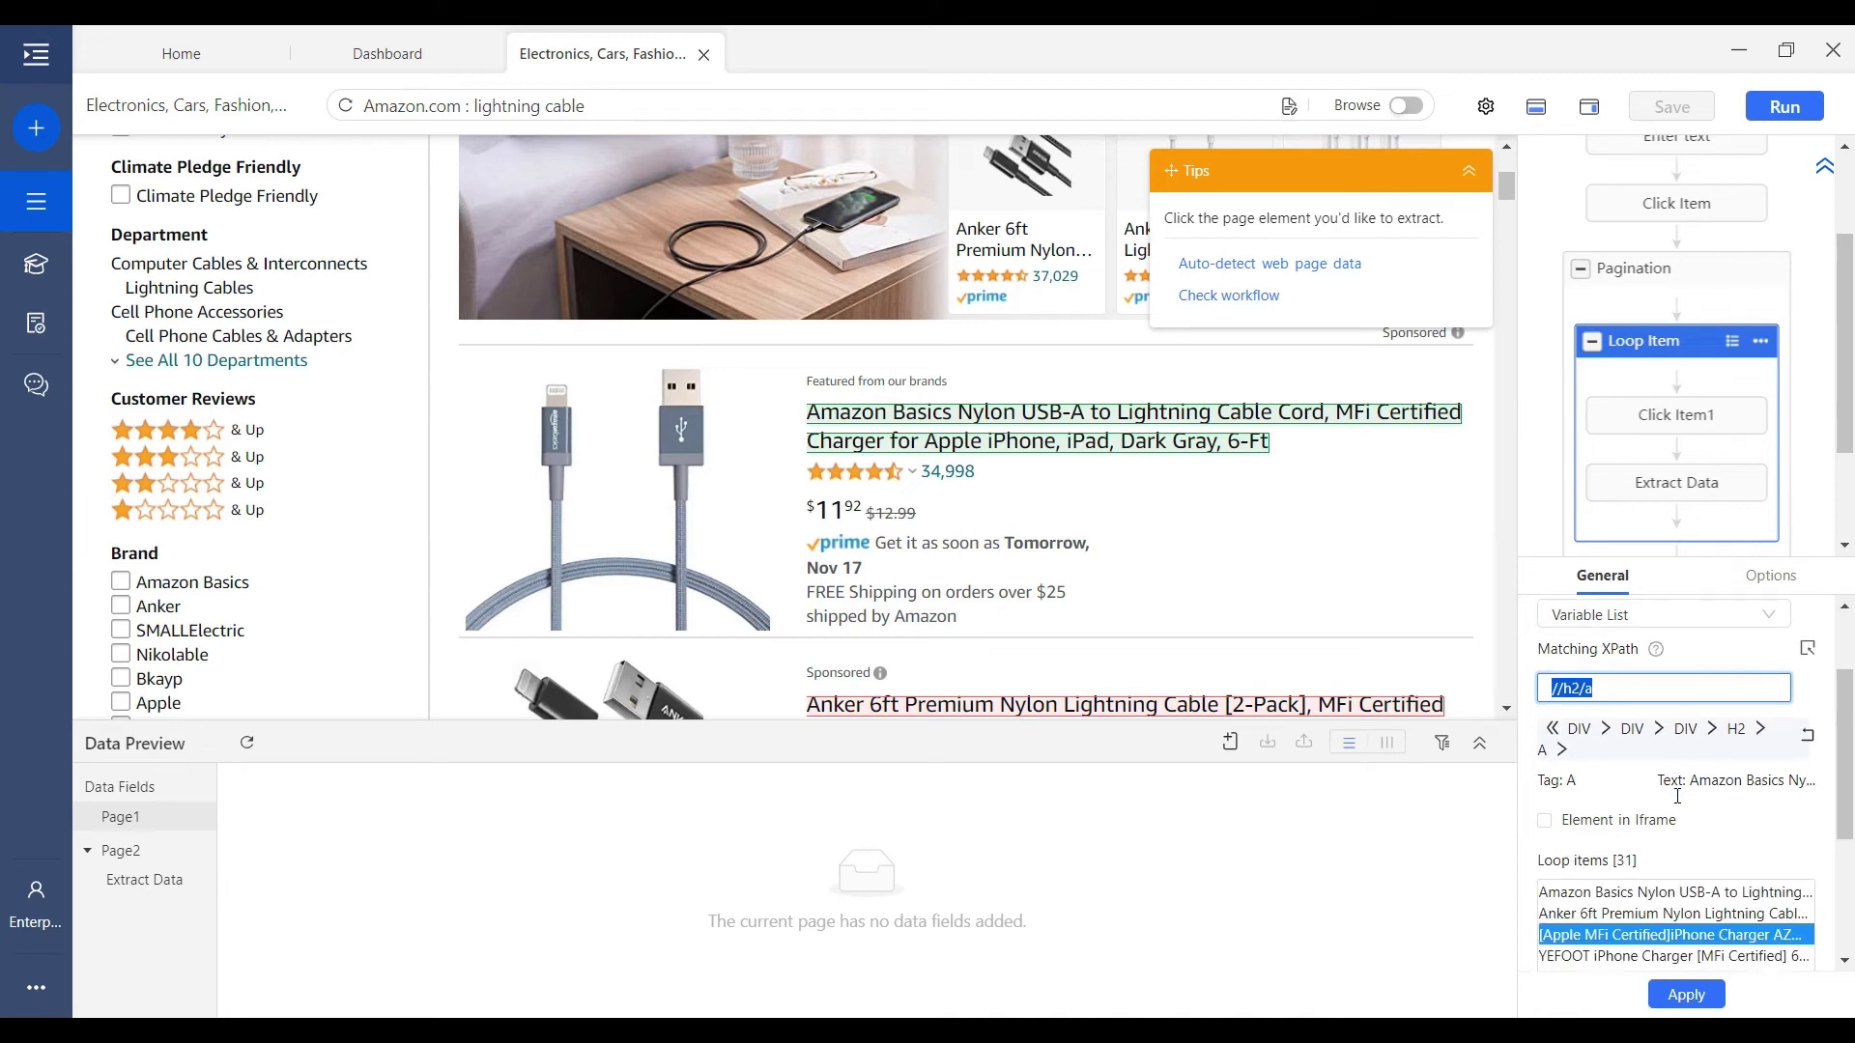
left_click(1679, 414)
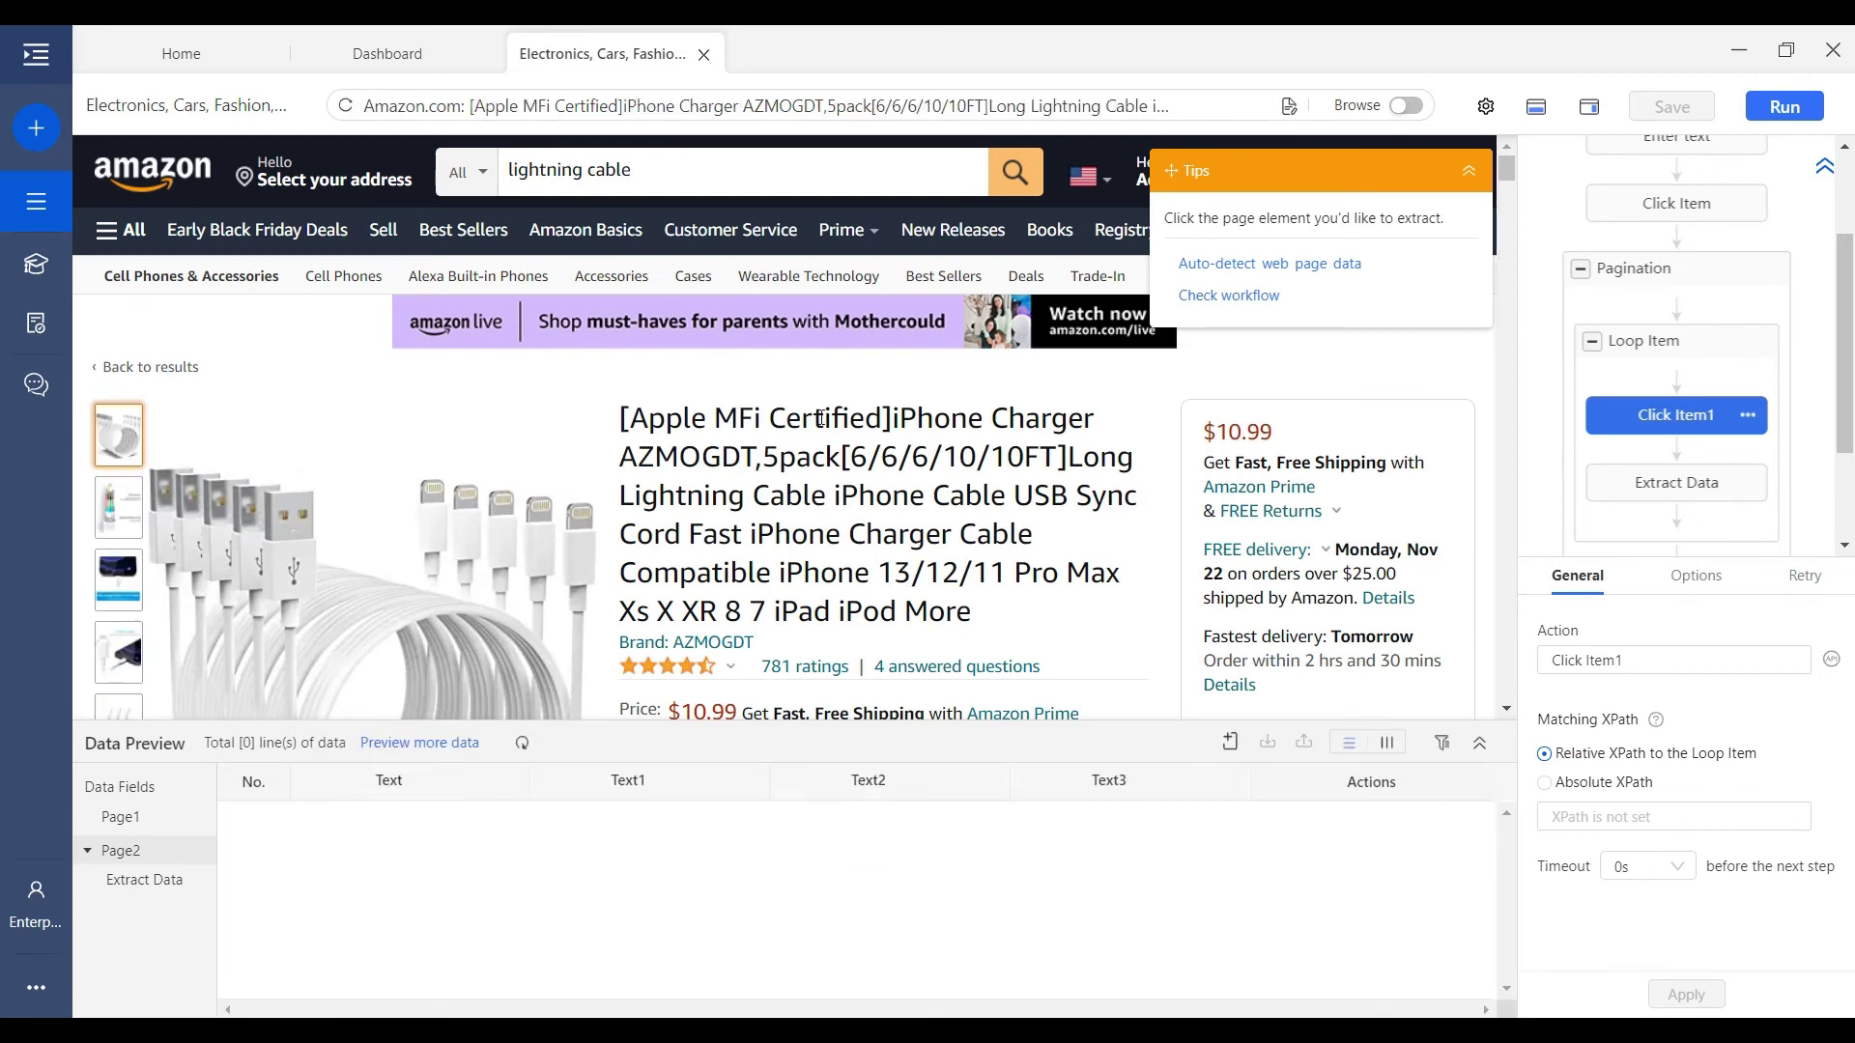
left_click(1681, 348)
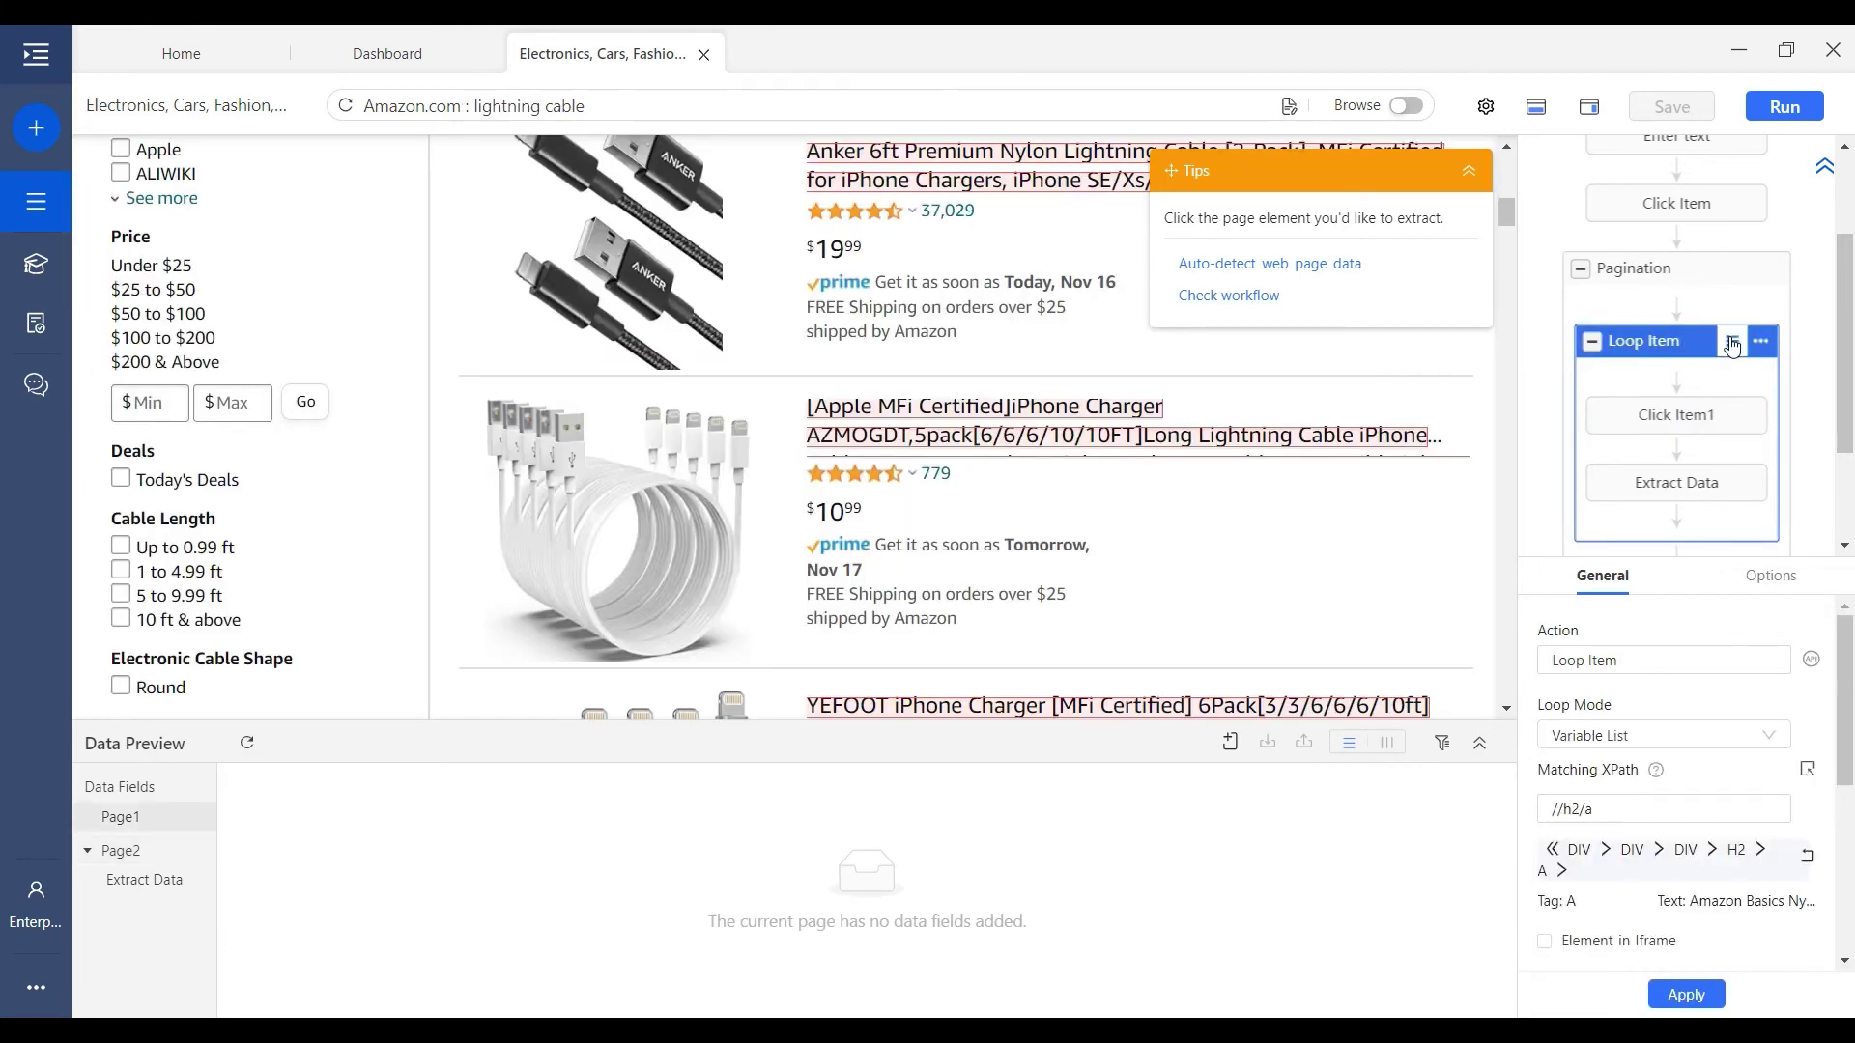
- Select the AZMOGDT iPhone charger from the Loop Item's list and run Click Item1 to check its product page
left_click(1731, 345)
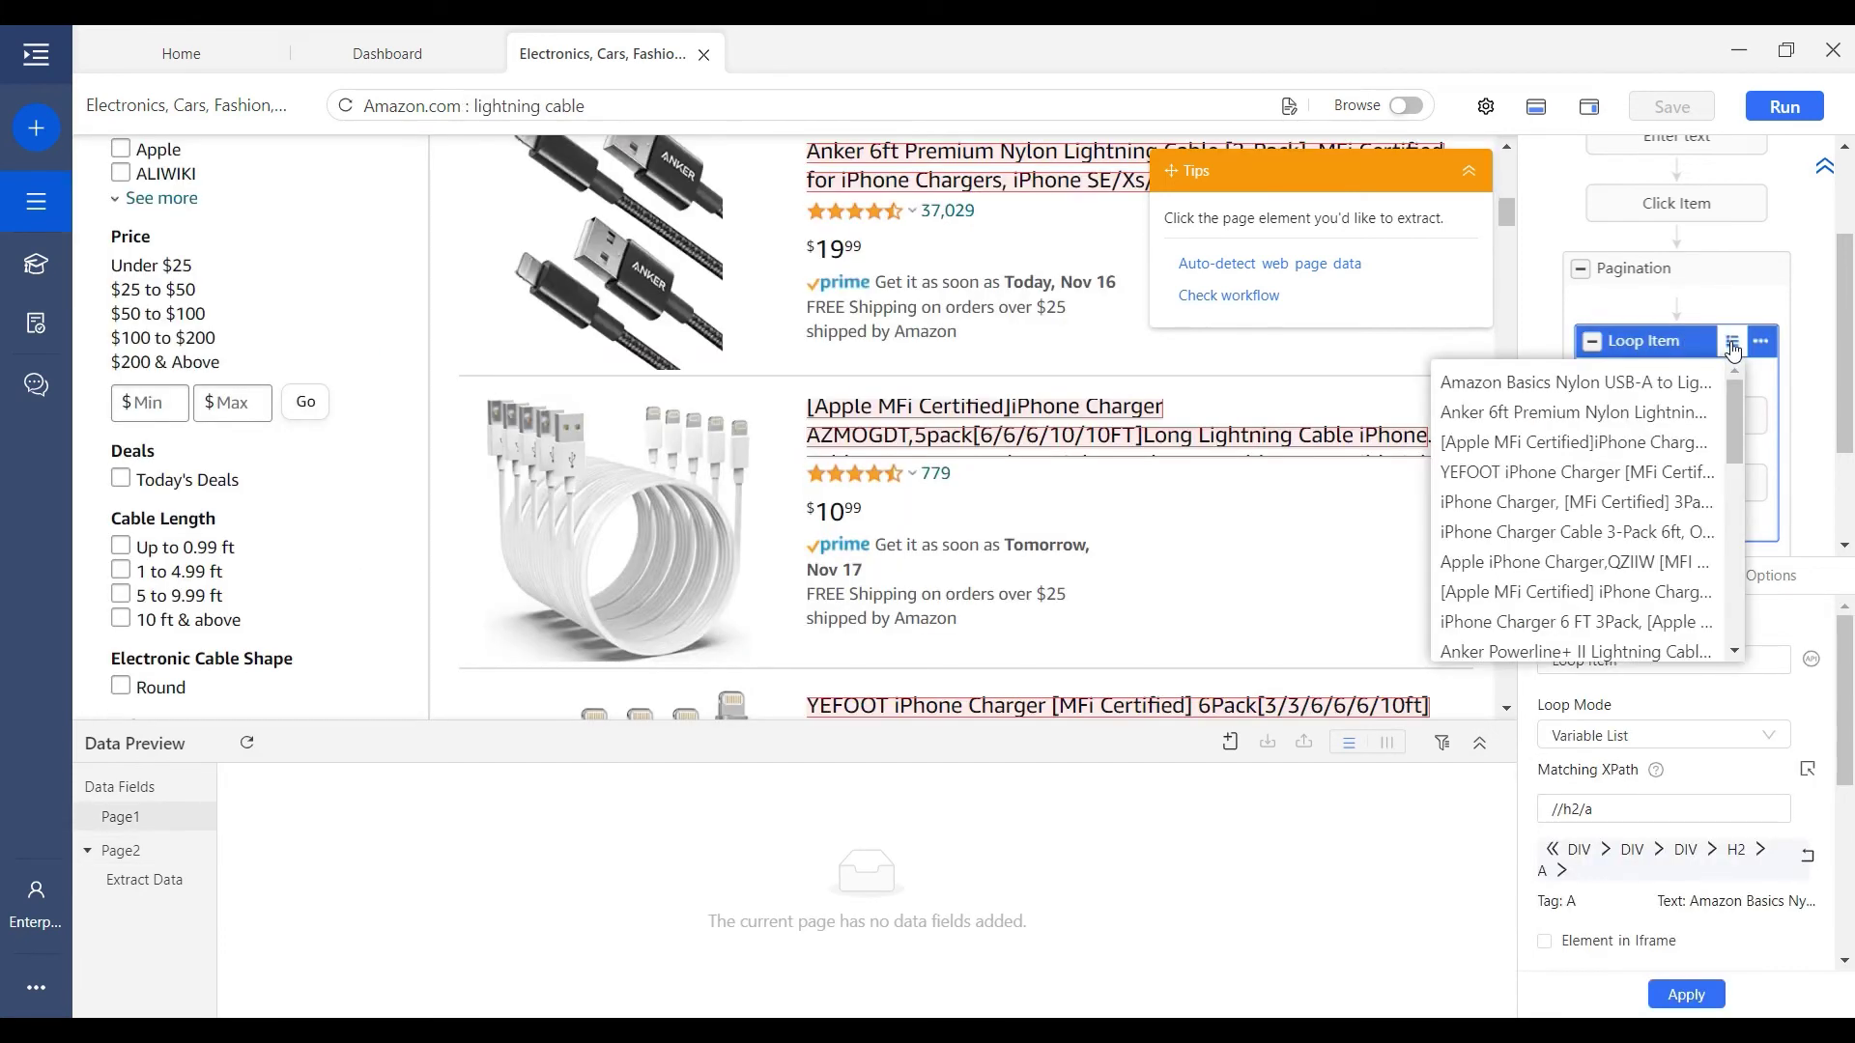
left_click(1635, 450)
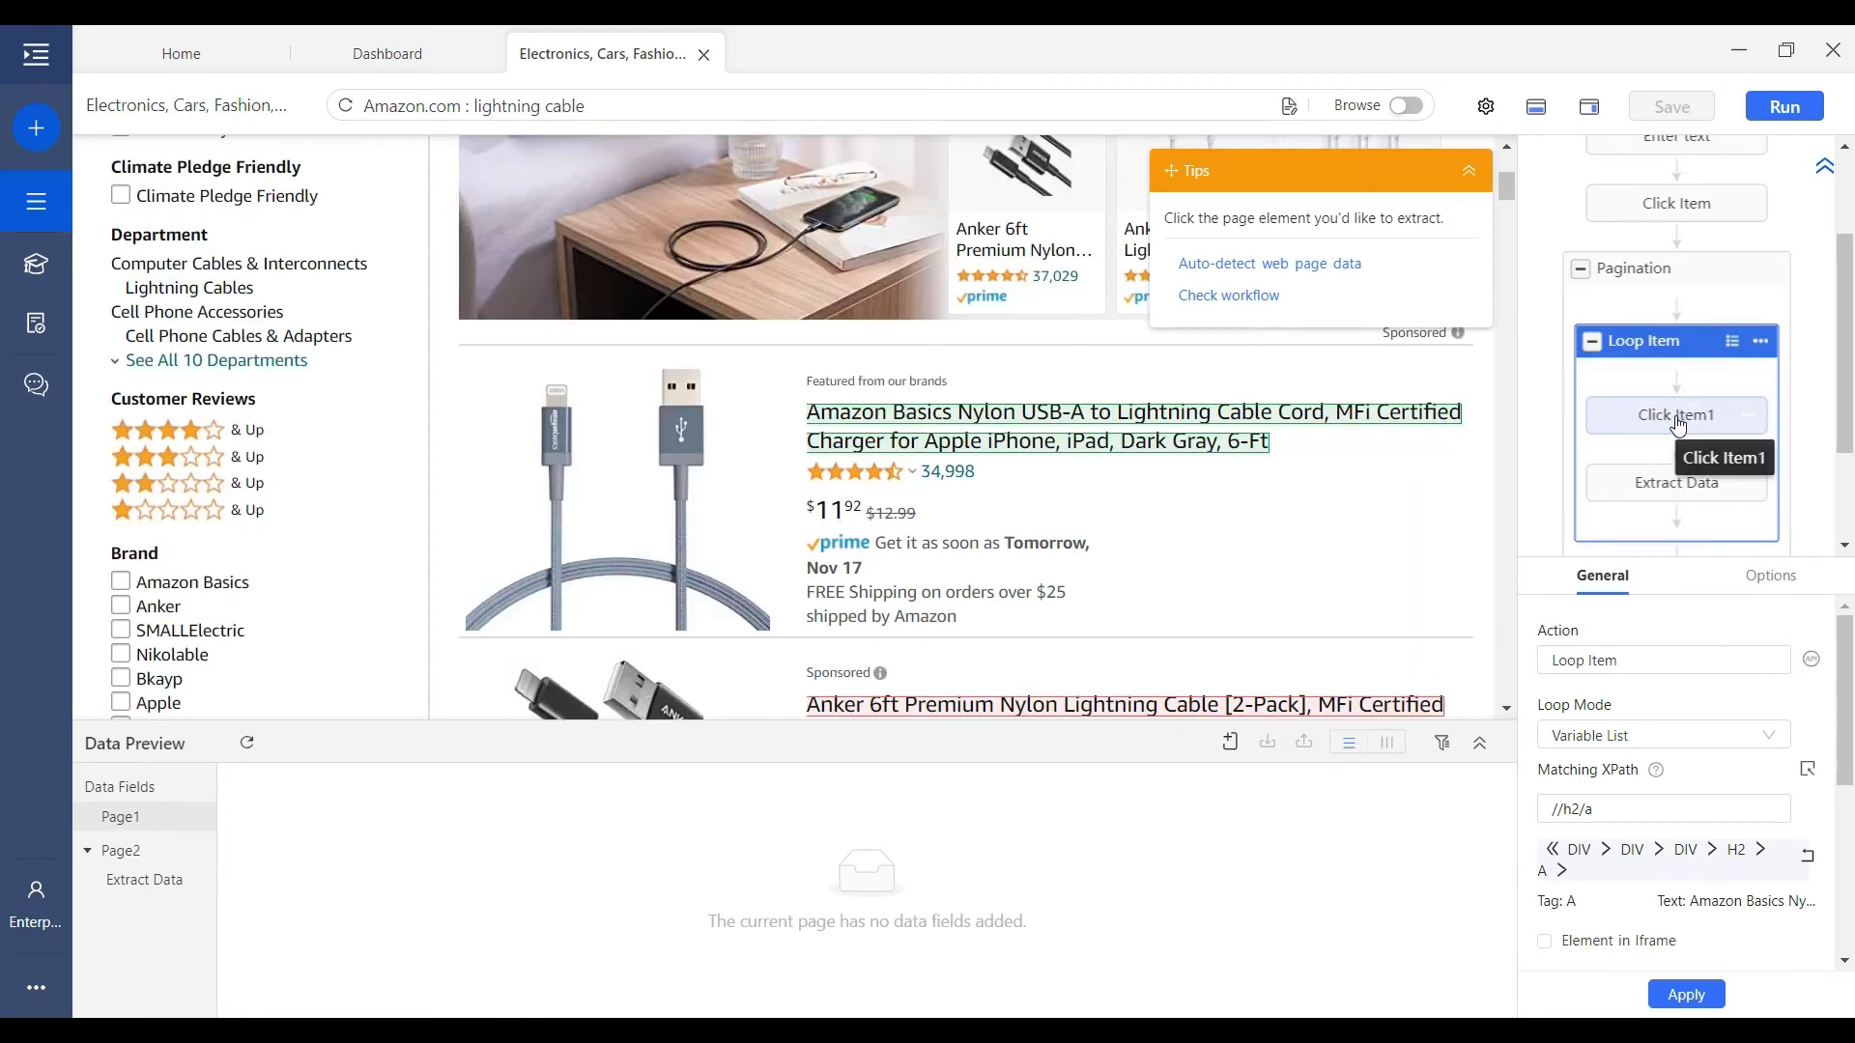
left_click(1676, 423)
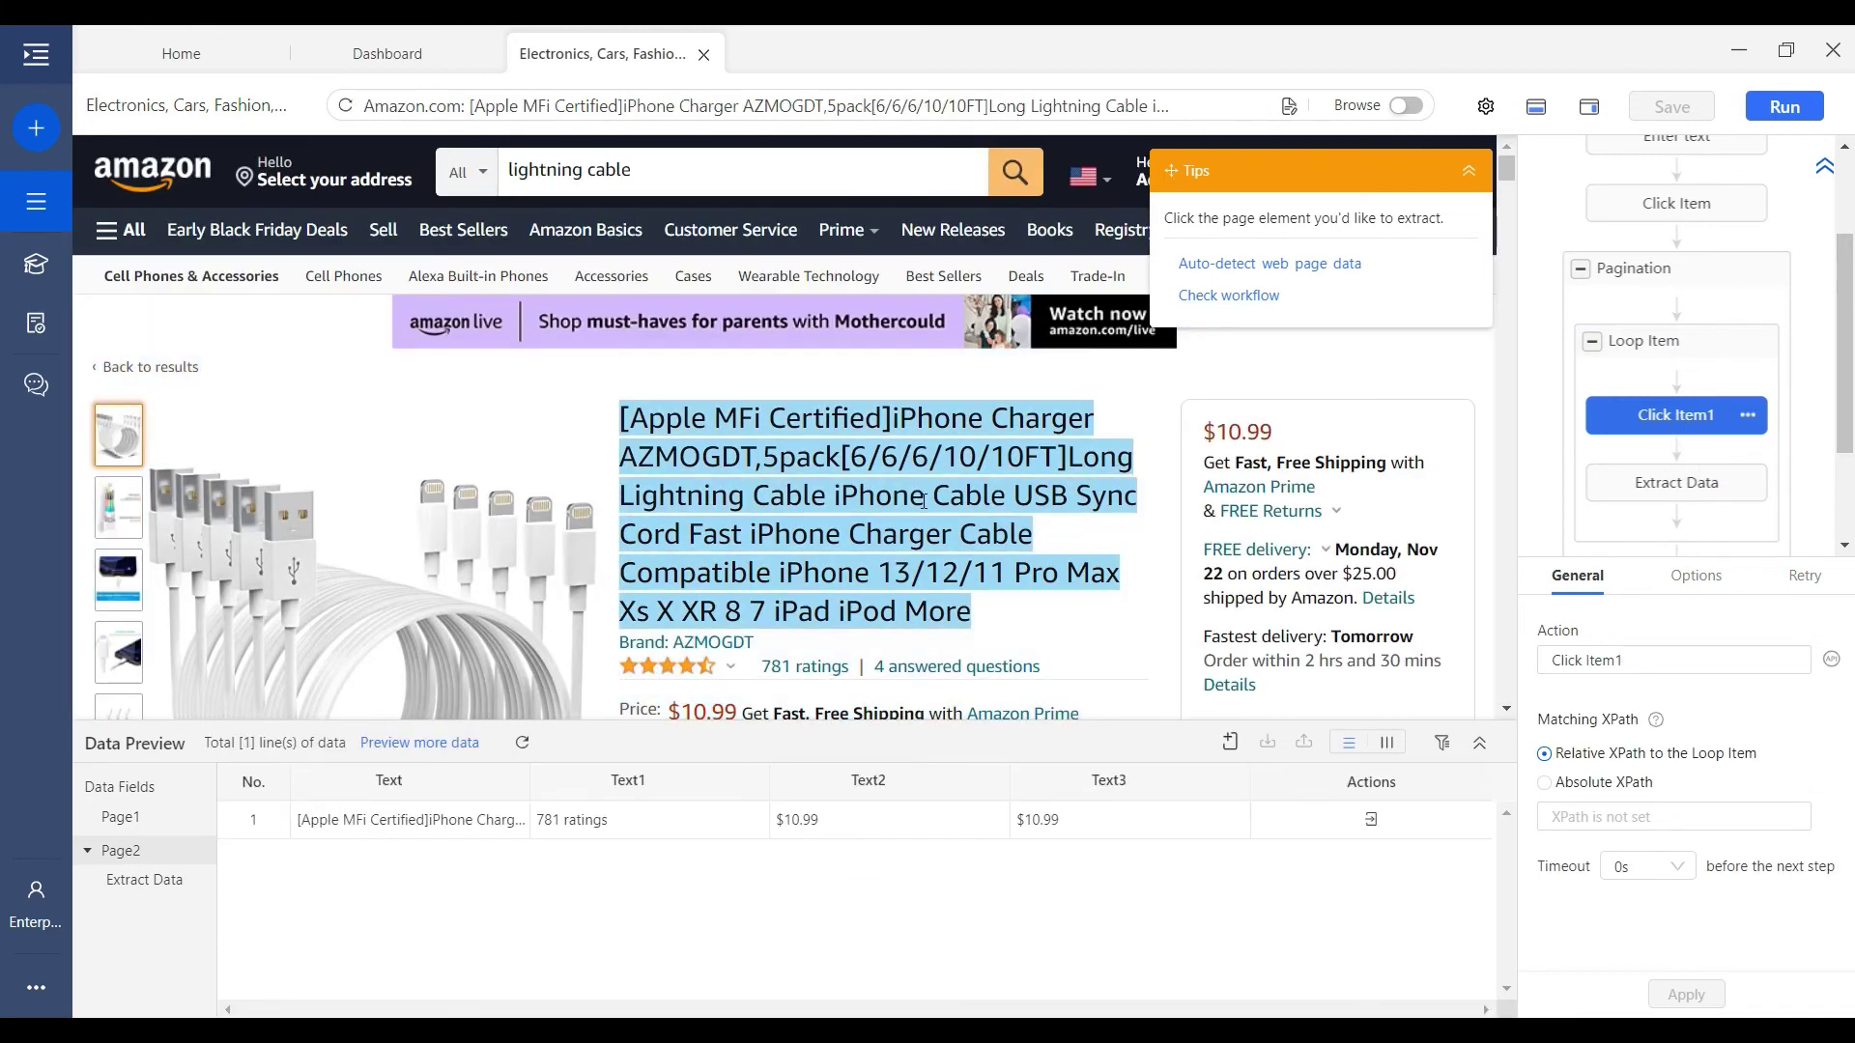
- Return to the Loop Item, and run Extract Data to check the fields extracted from the AZMOGDT product page
left_click(1730, 360)
left_click(1732, 343)
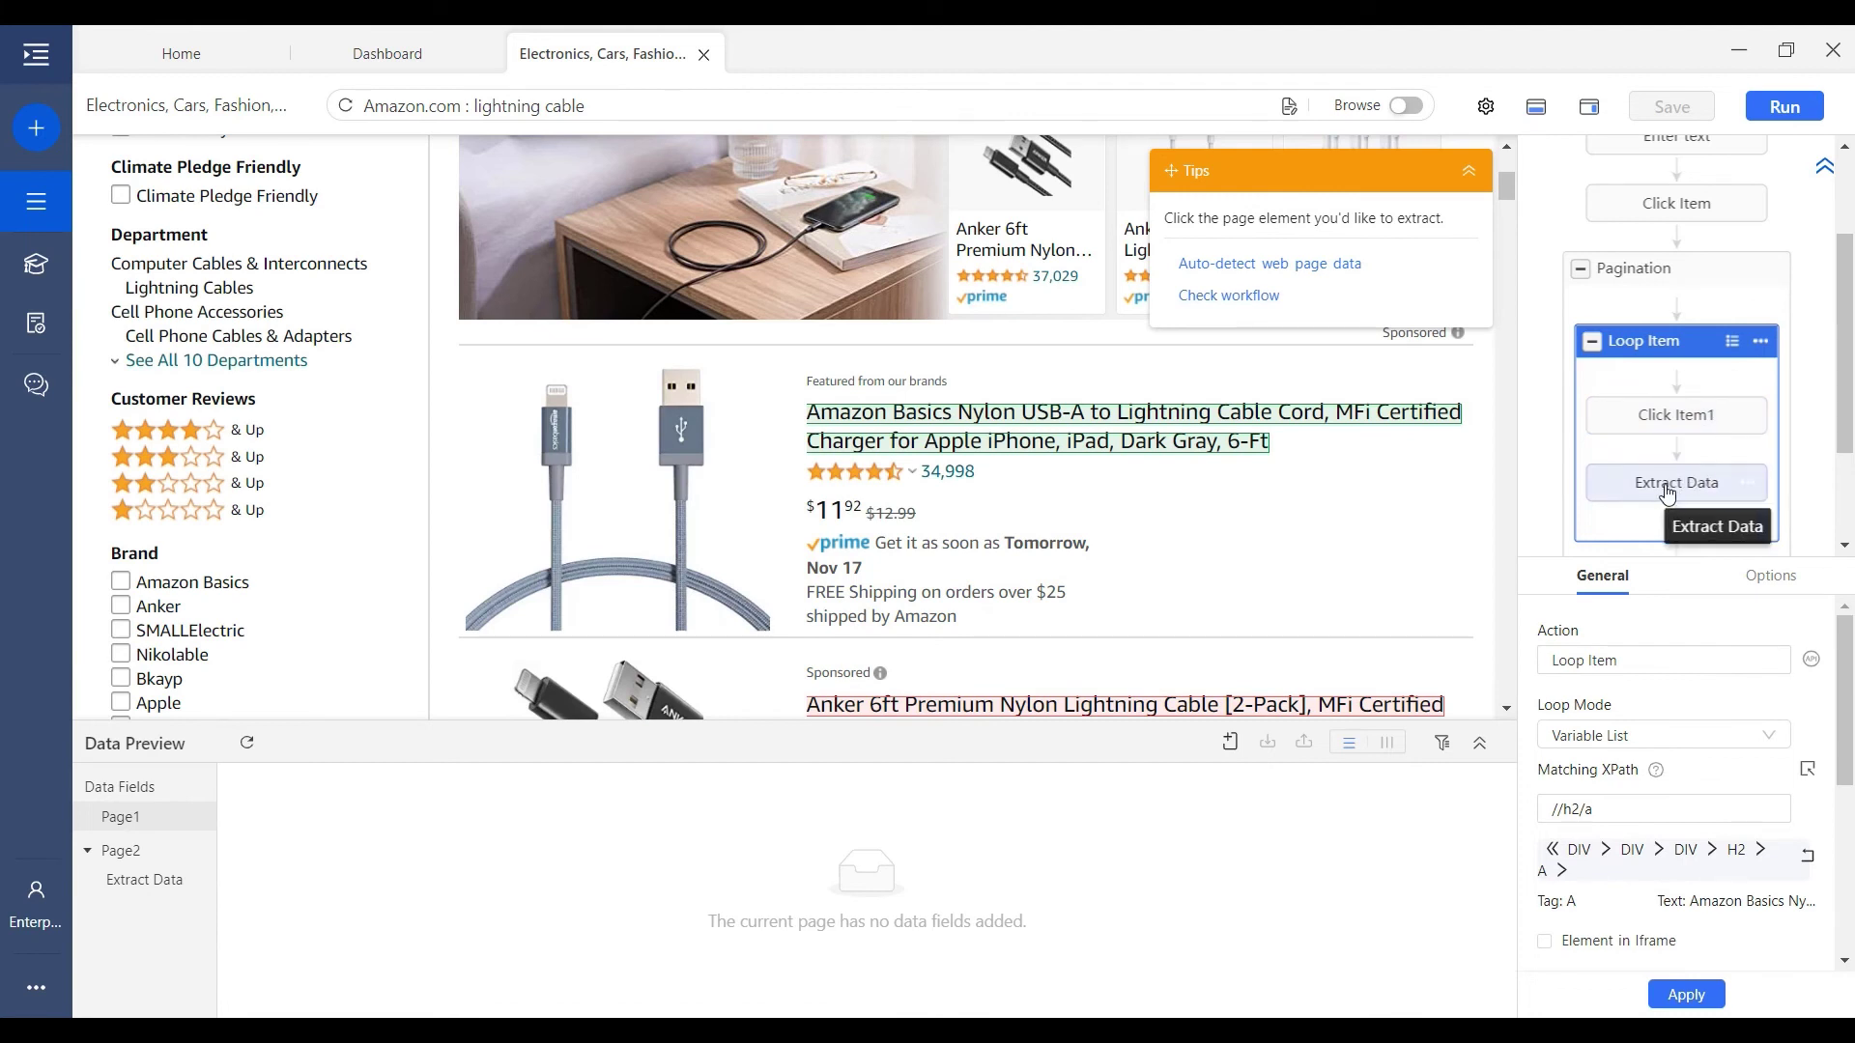
left_click(1668, 488)
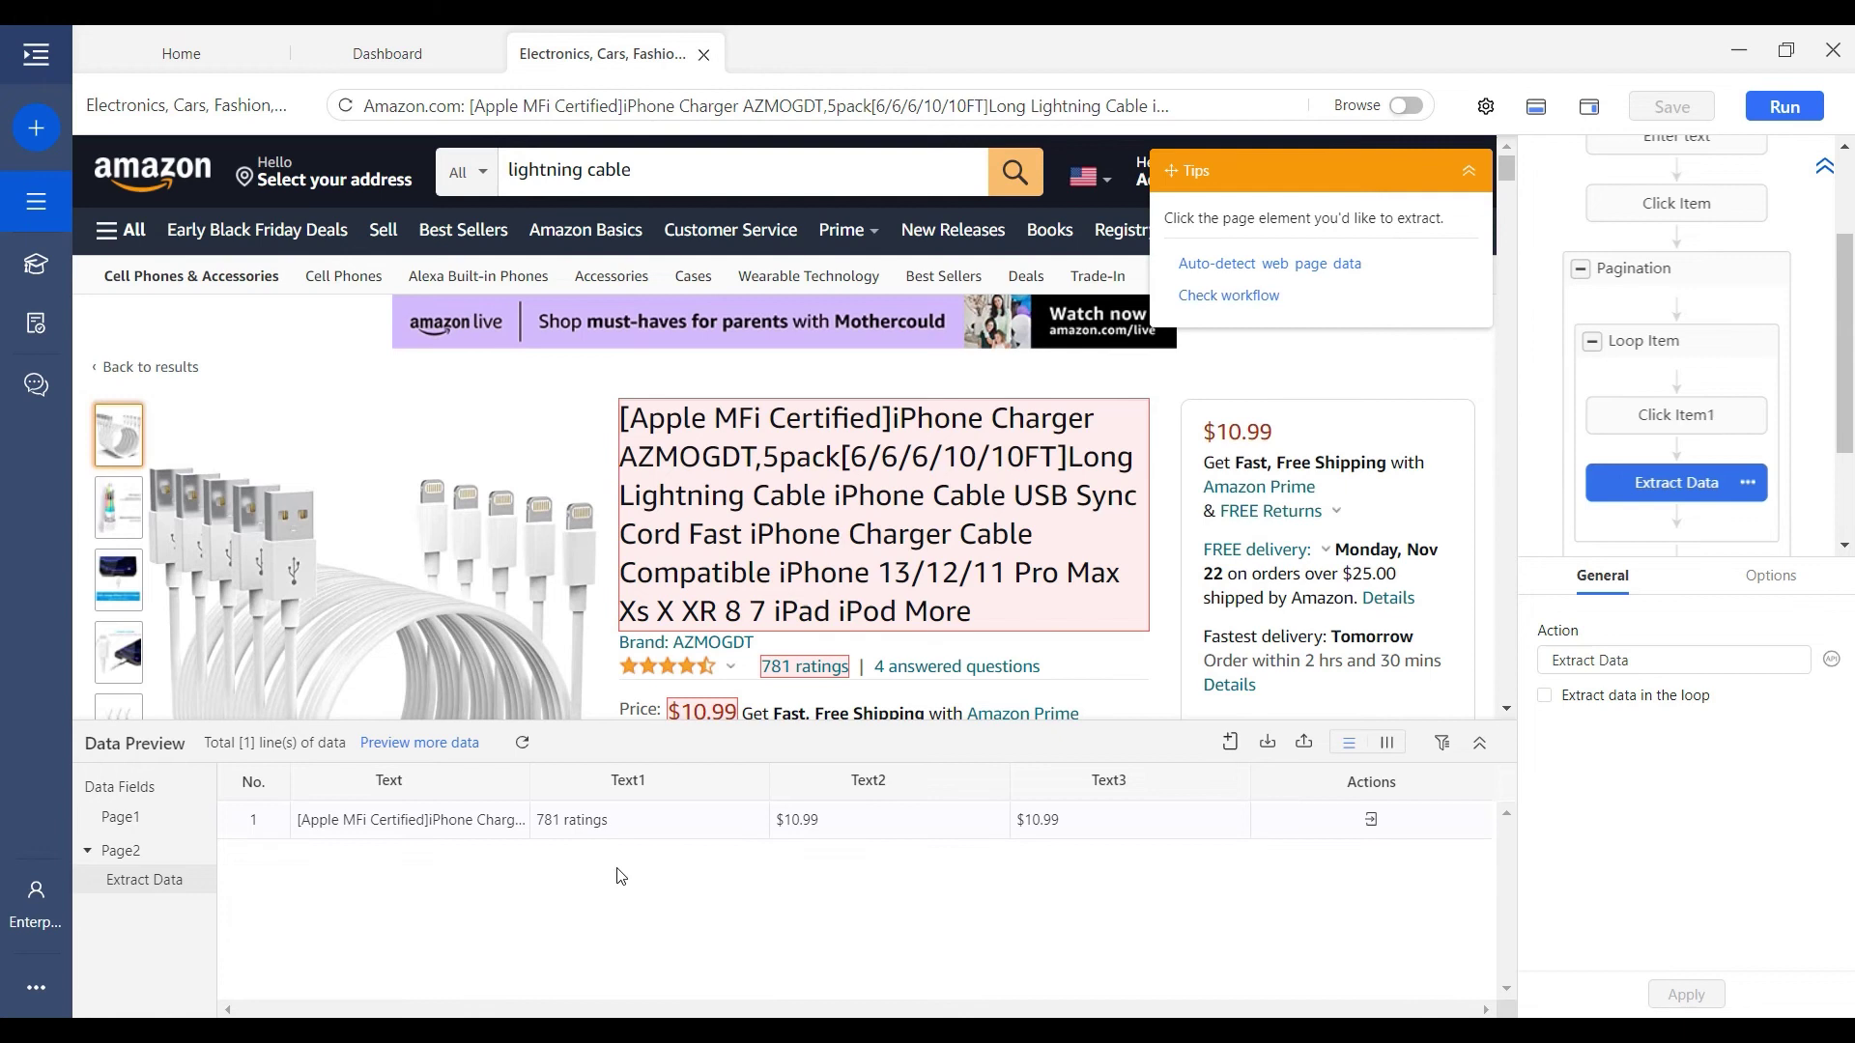
mouse_move(1709, 526)
- Review the Pagination settings, run Click to Paginate, and check the current page number below the search results
left_click(1681, 280)
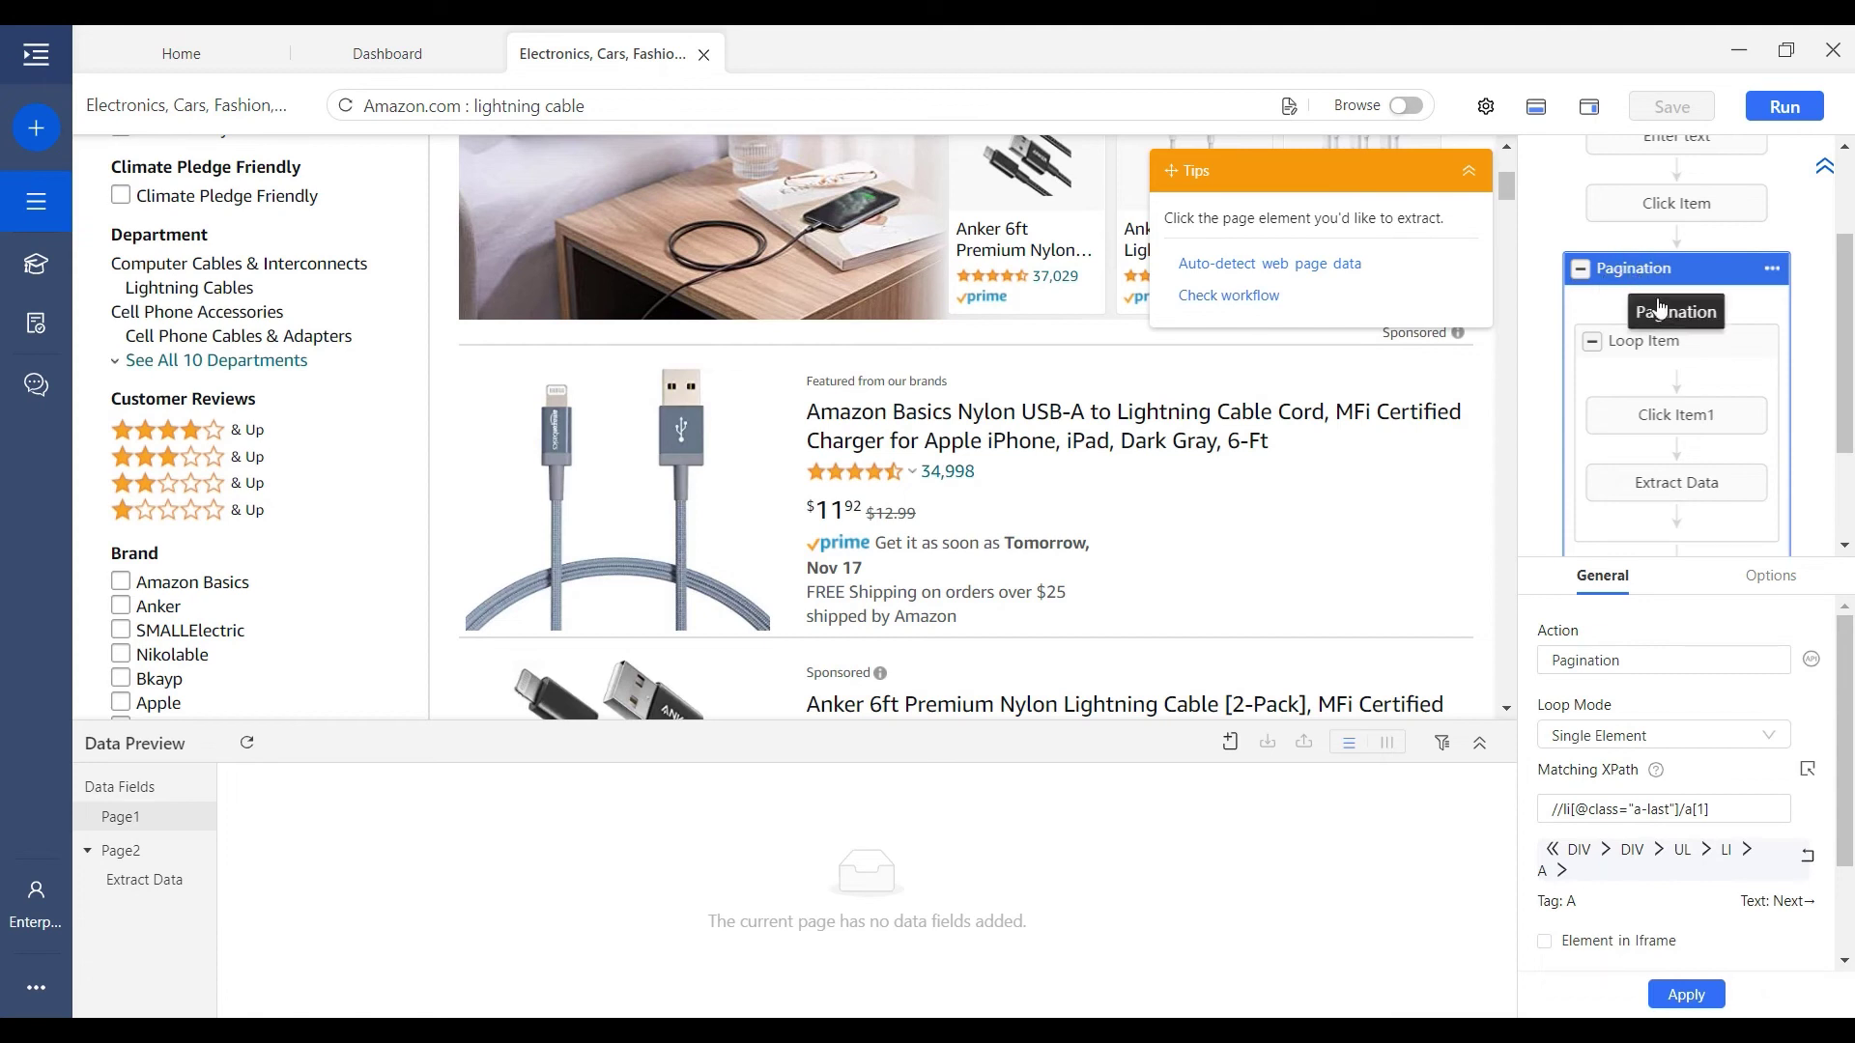
scroll(1748, 821, "down", 1)
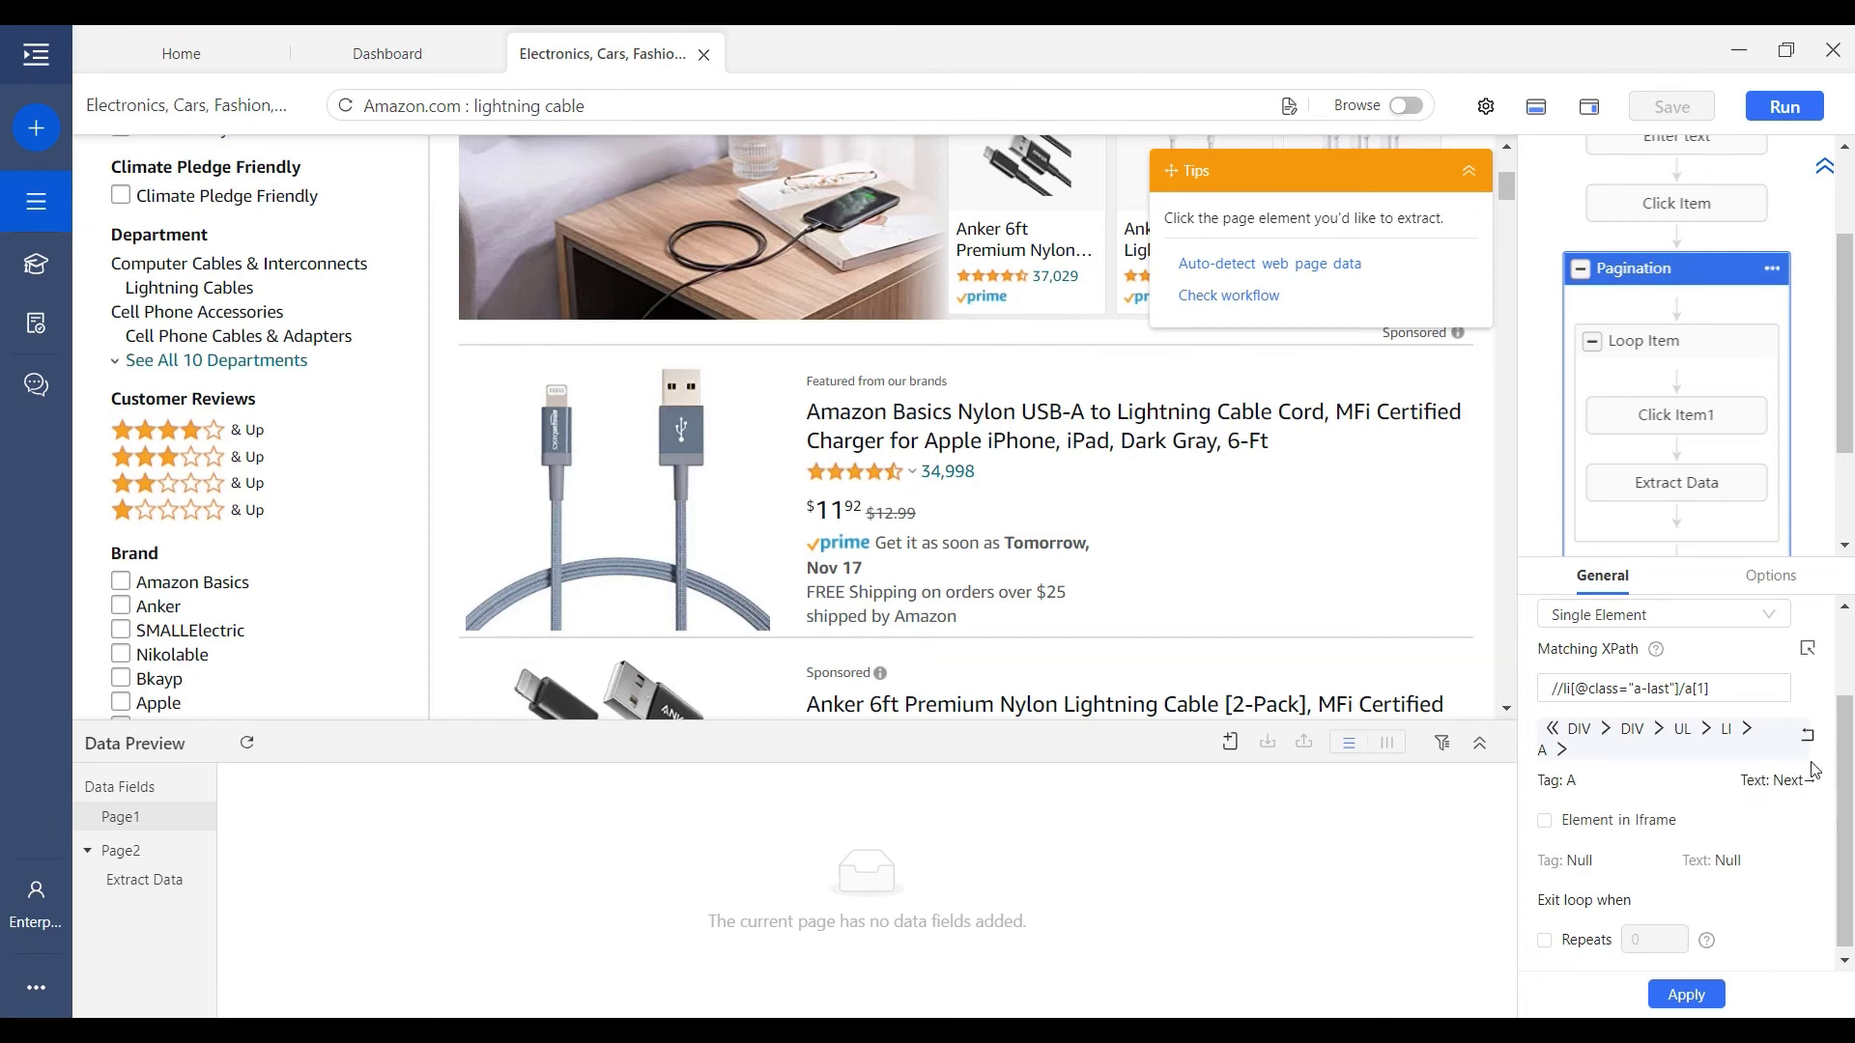
scroll(1681, 319, "down", 2)
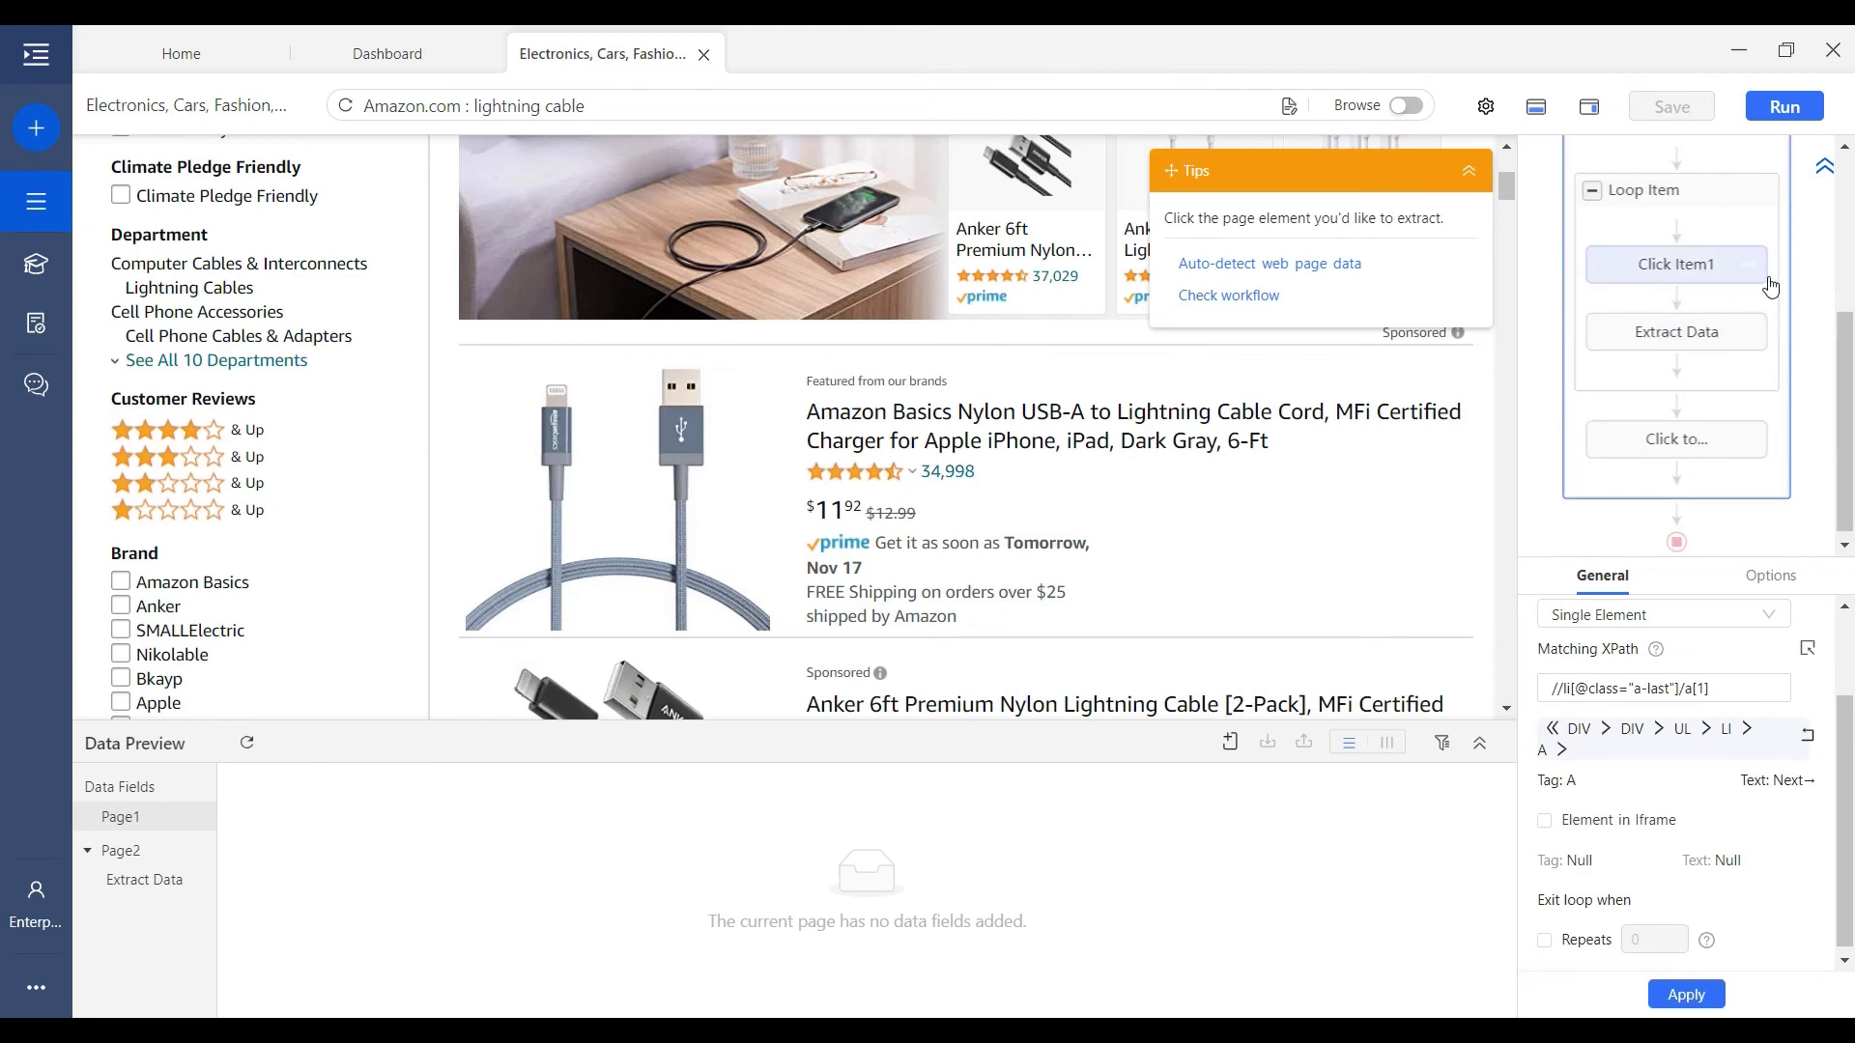
left_click(1669, 449)
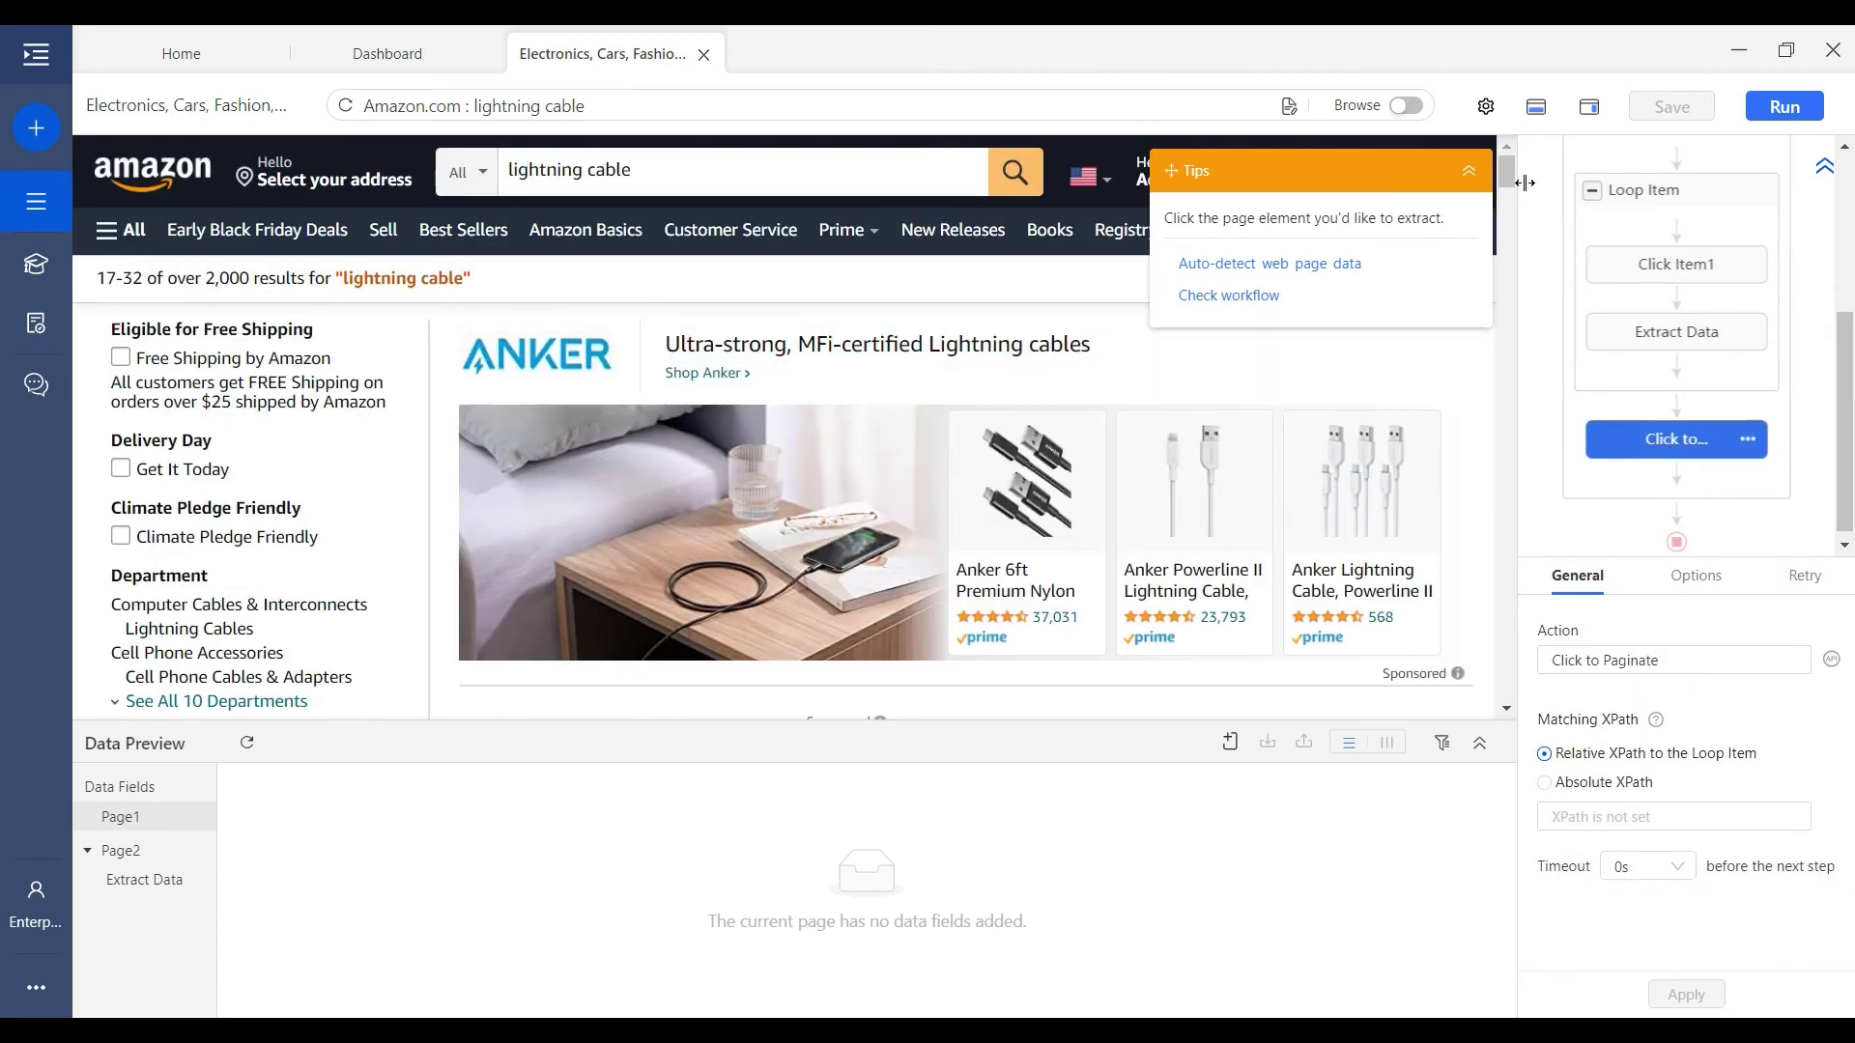
left_click_drag(1506, 184, 1503, 604)
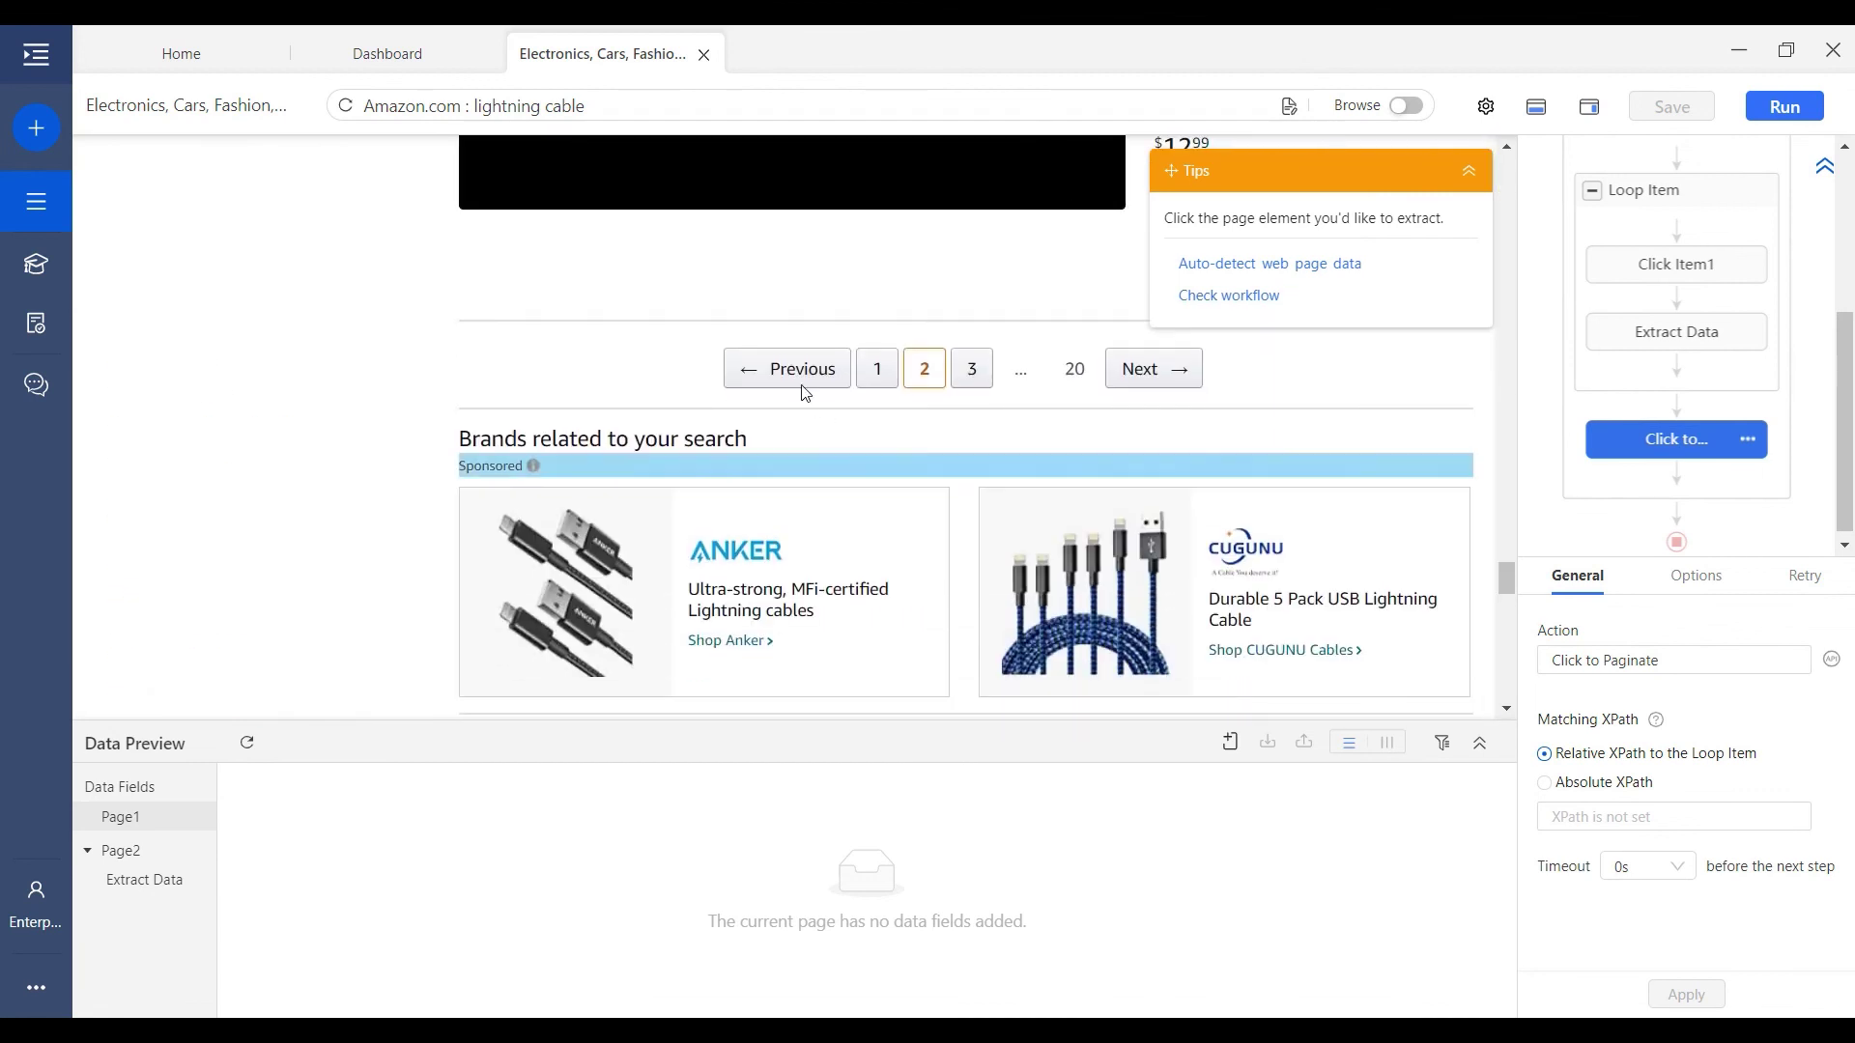
- Reselect Pagination to locate the Next button, run Click to Paginate again, and check which results page is loaded
scroll(1725, 292, "up", 2)
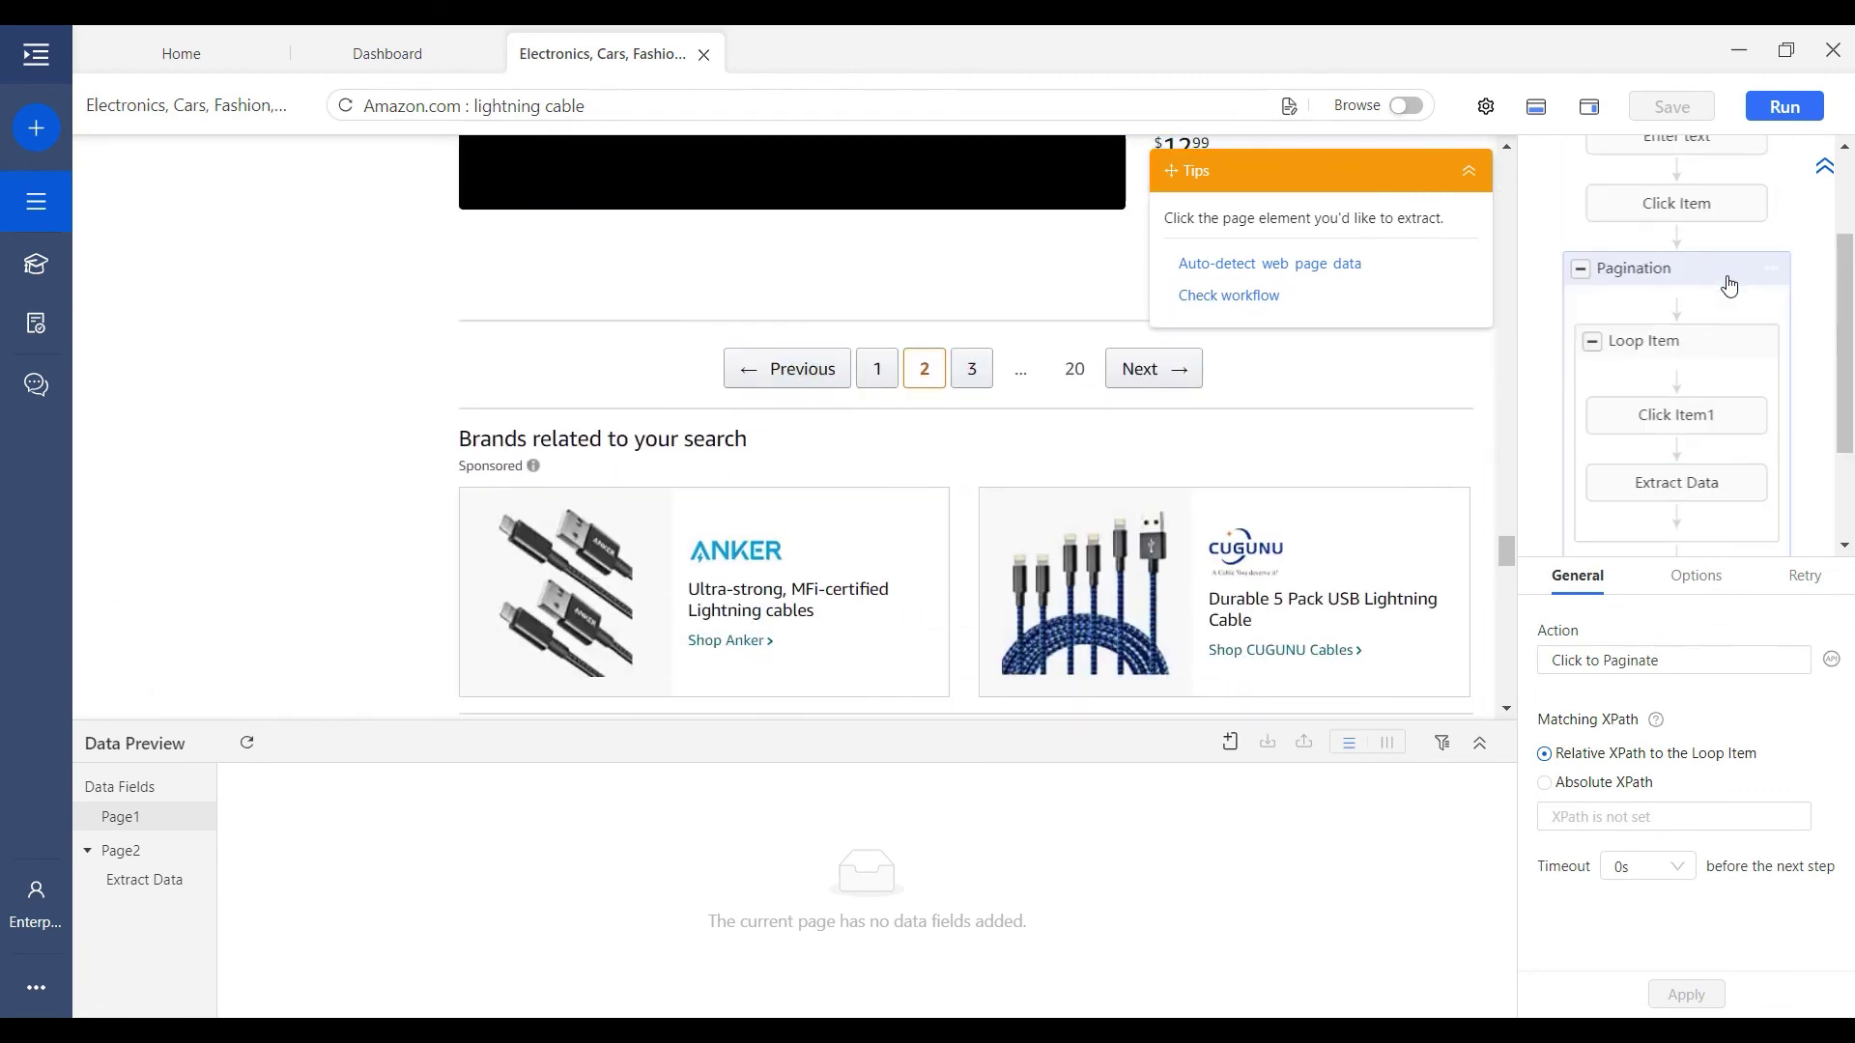
left_click(1652, 288)
scroll(1676, 381, "down", 2)
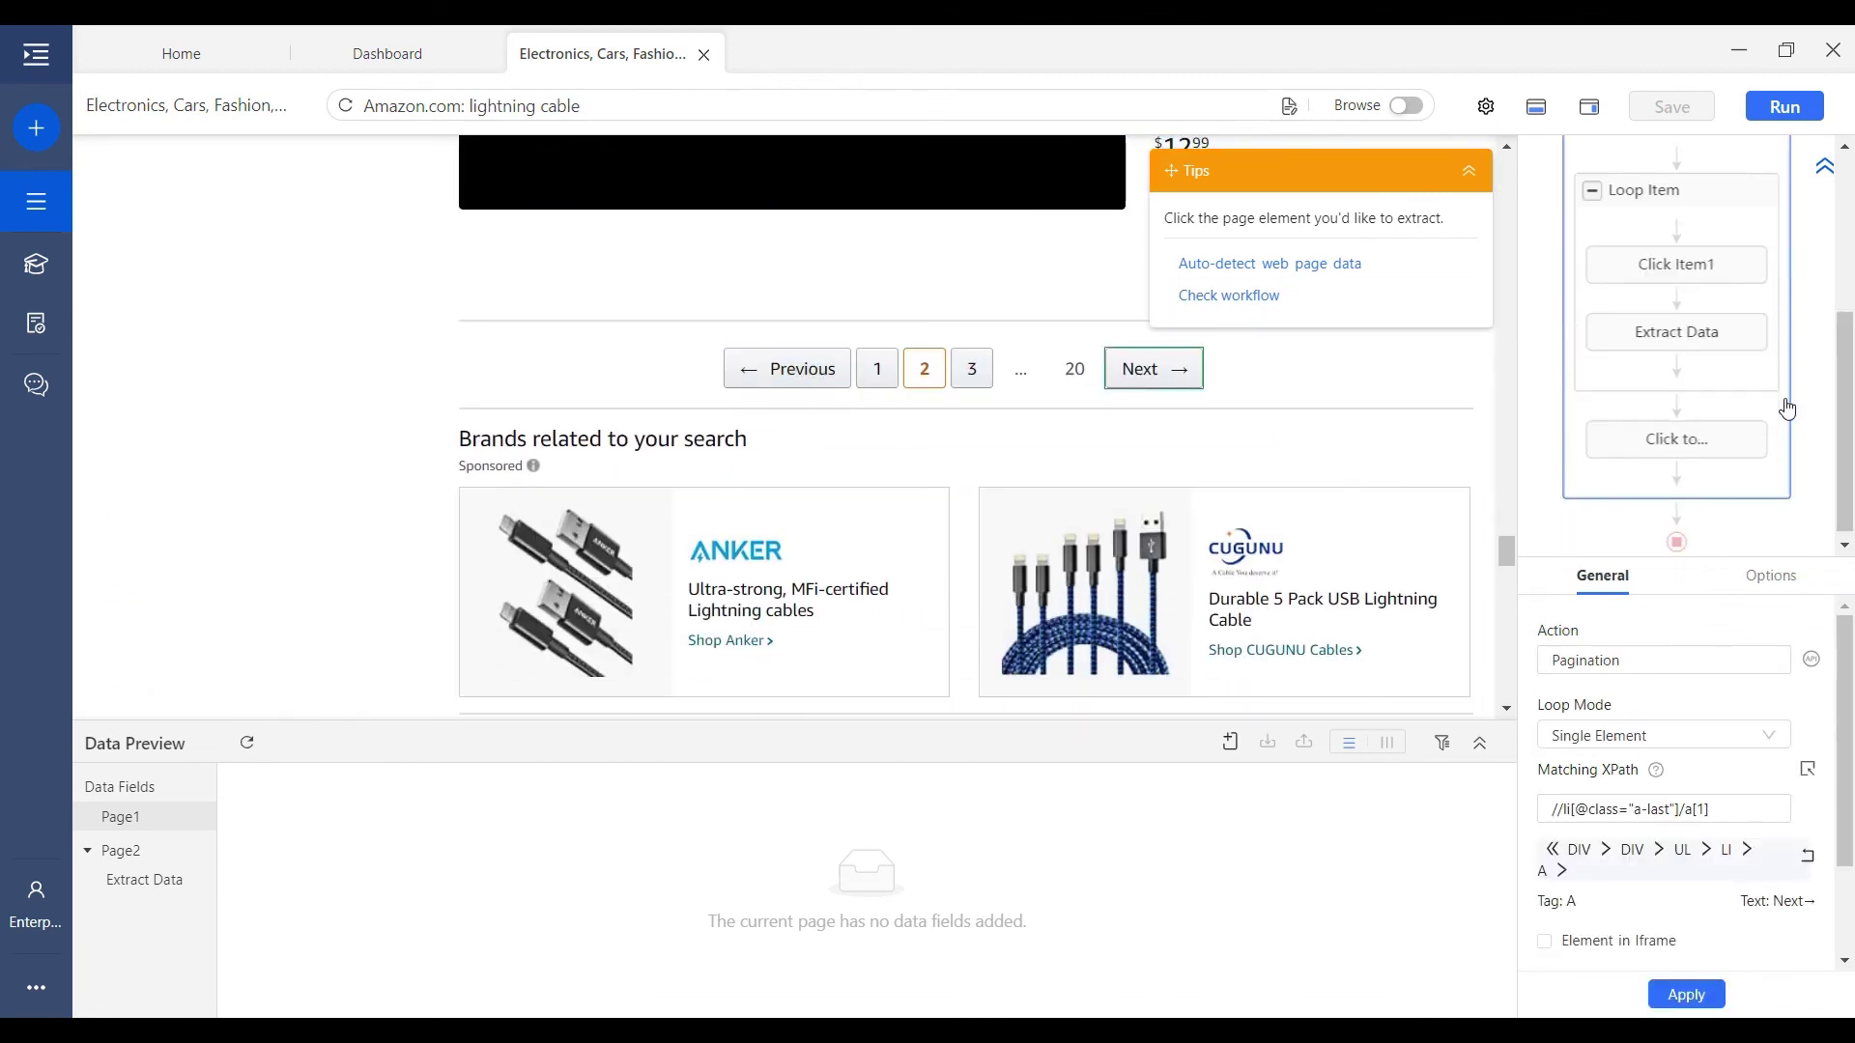
left_click(1683, 443)
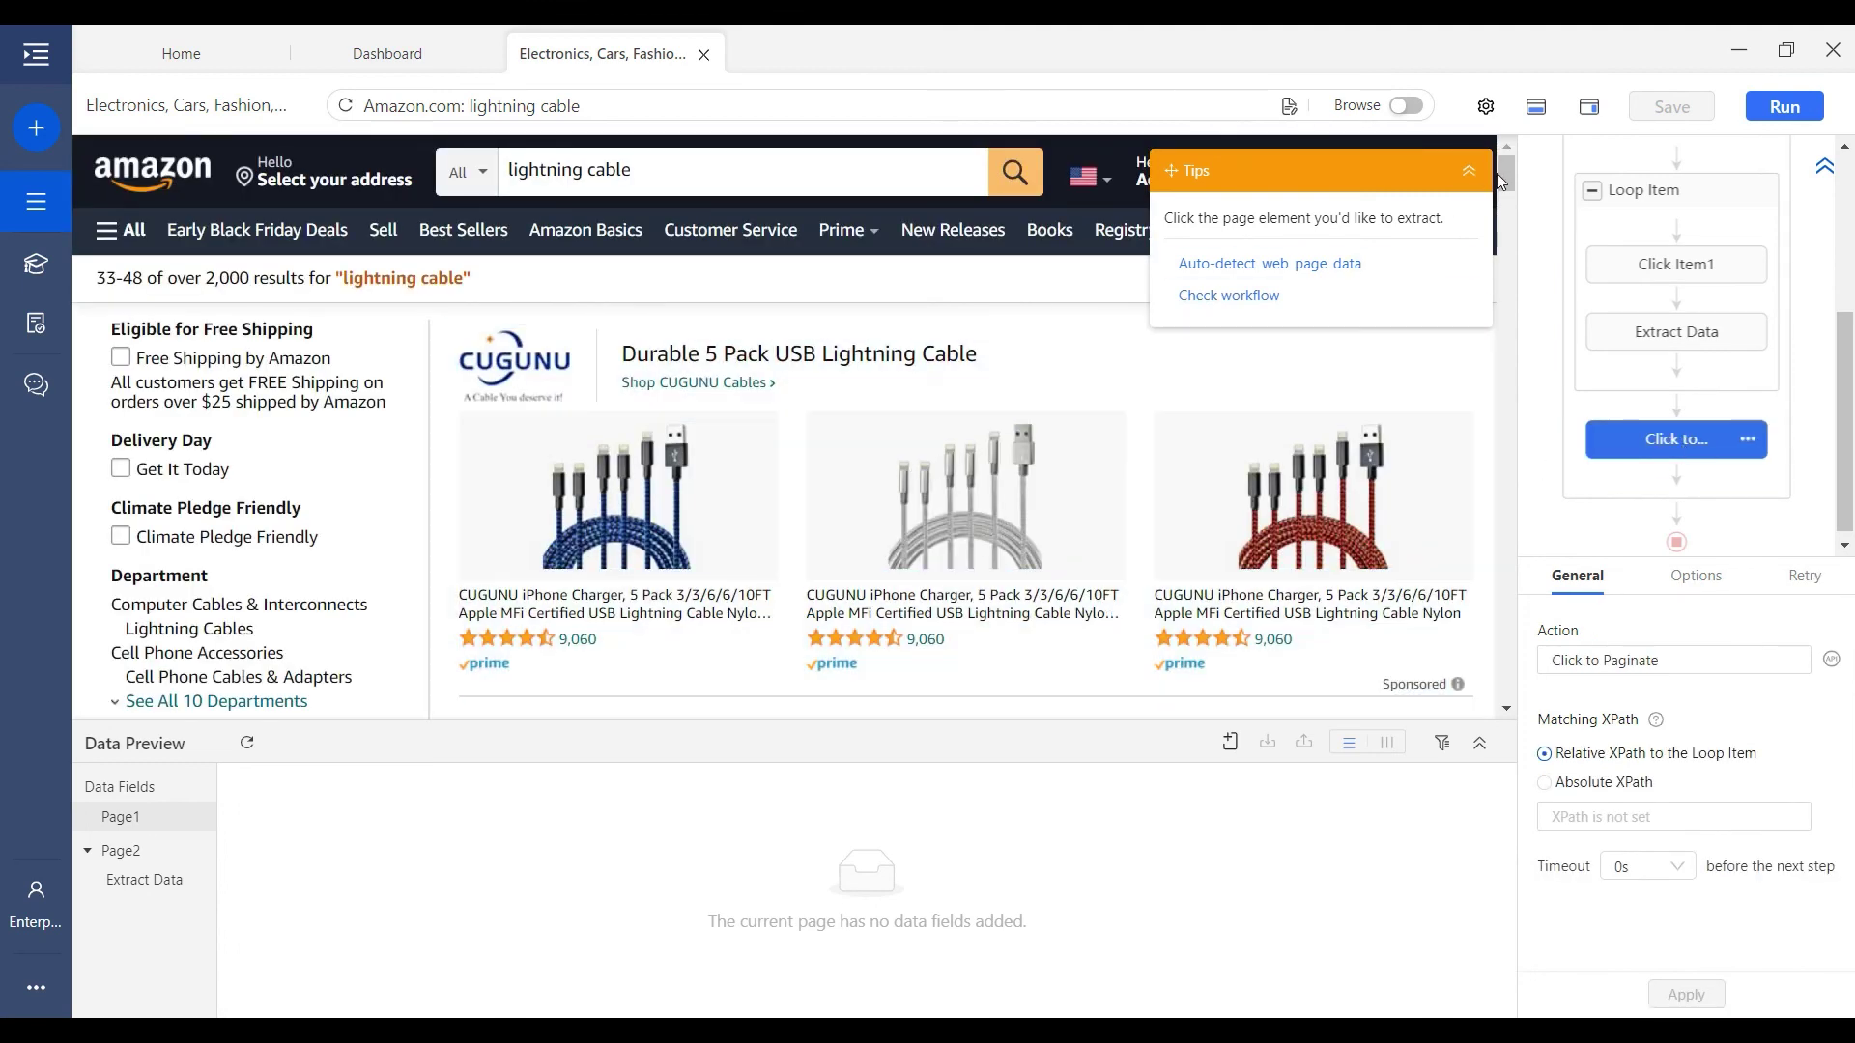
scroll(1504, 335, "down", 5)
scroll(1504, 343, "down", 15)
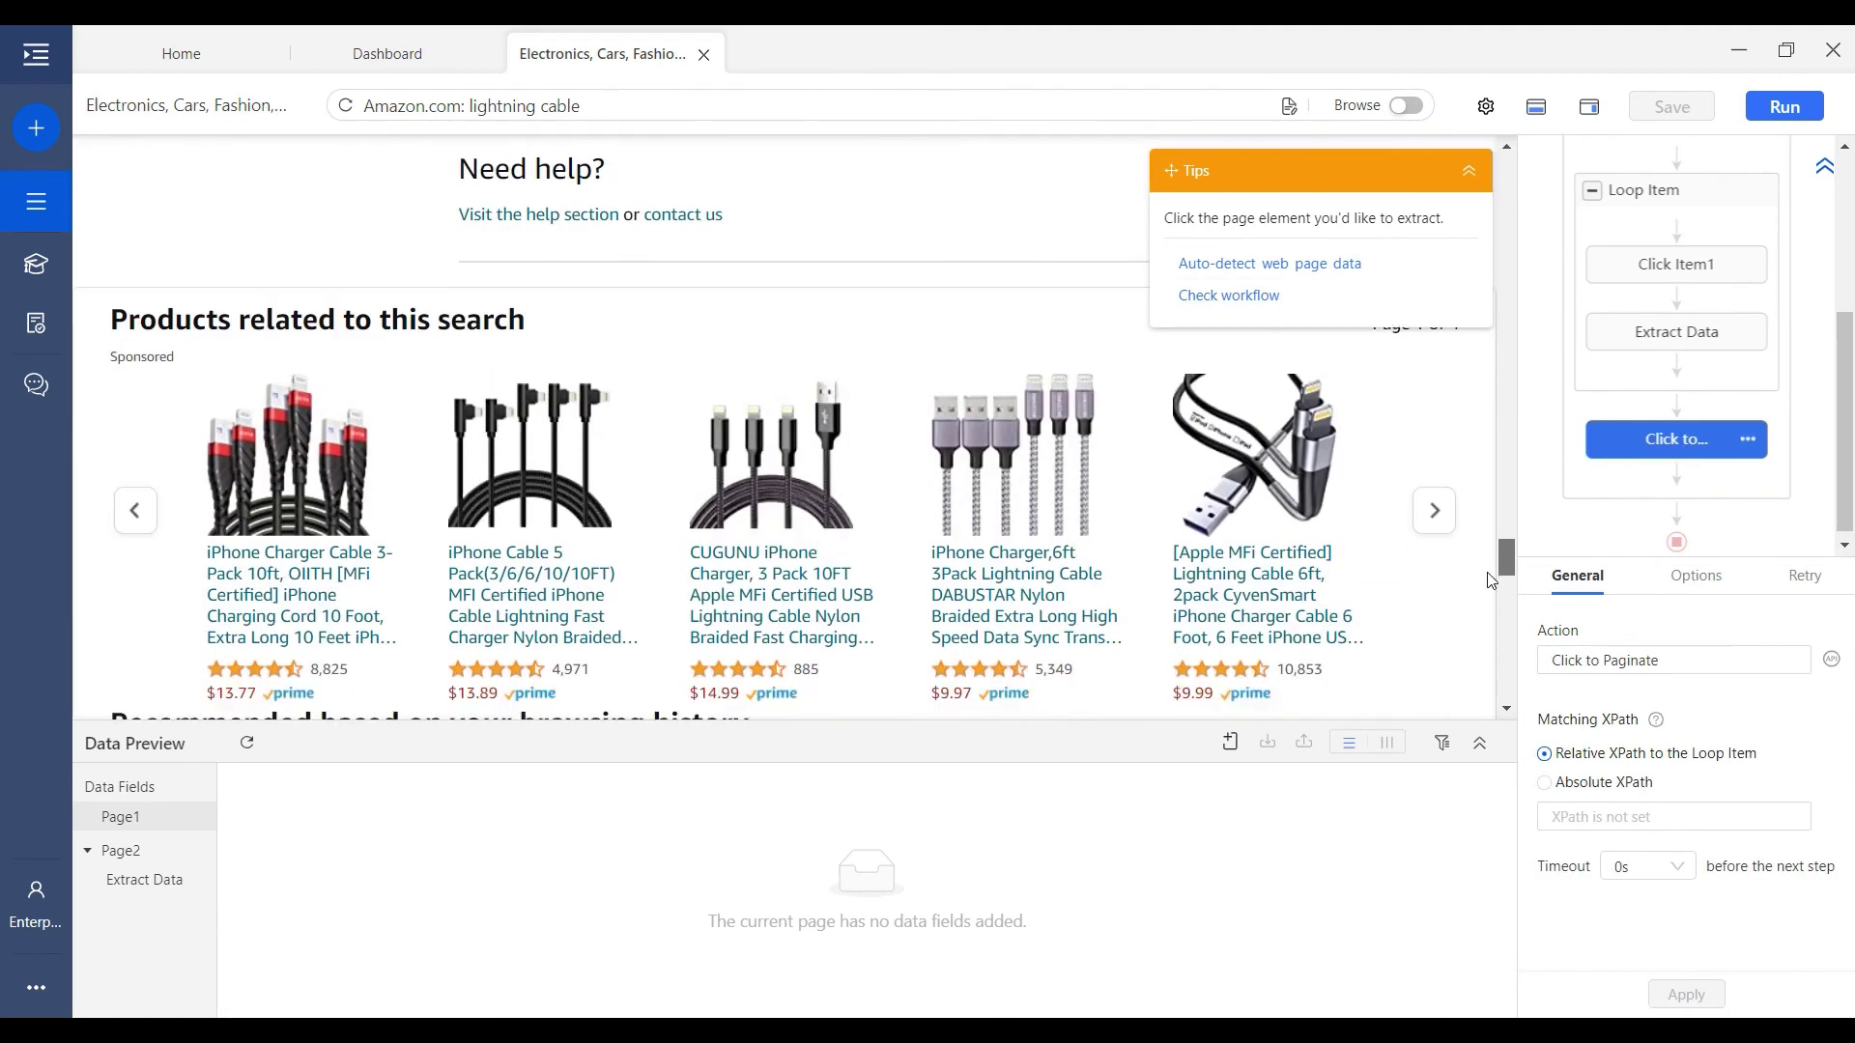
left_click_drag(1481, 518, 1481, 516)
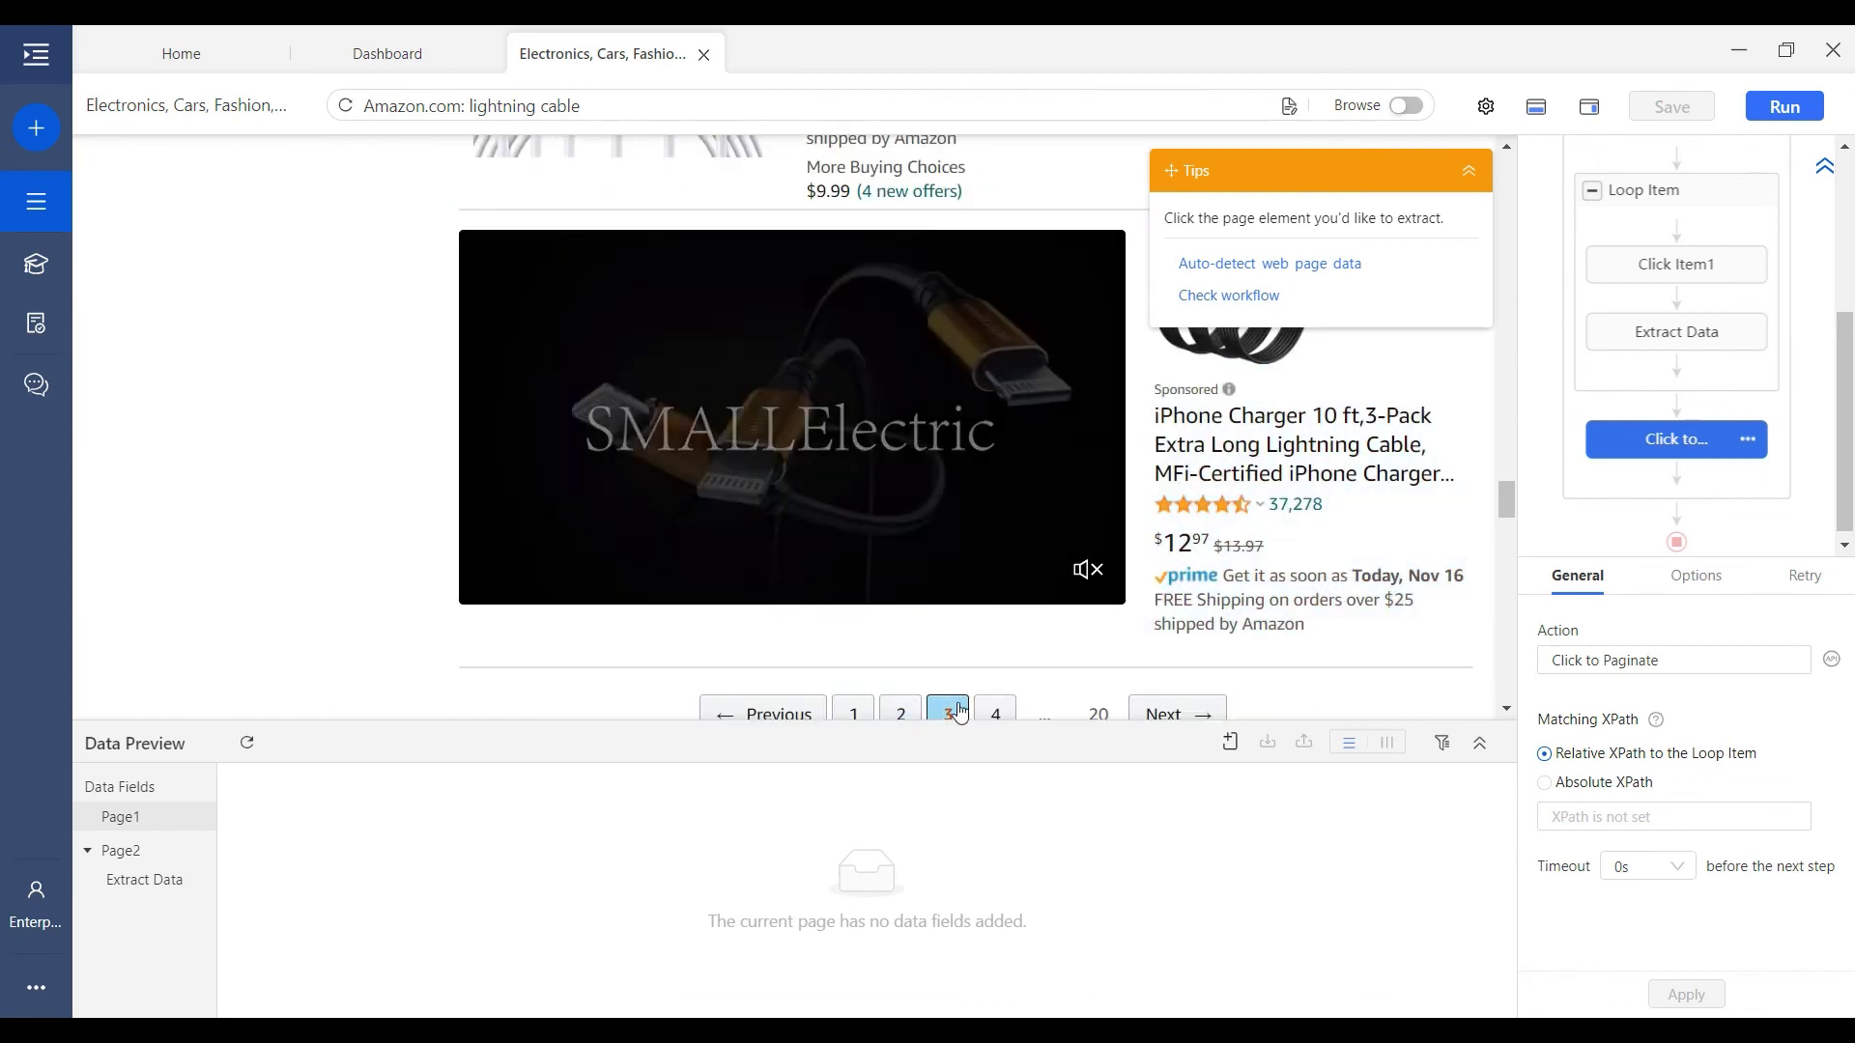
scroll(956, 706, "down", 1)
- Repeat the Pagination and Click to Paginate test once more from results page 3, and look through the loaded page
left_click(1676, 406)
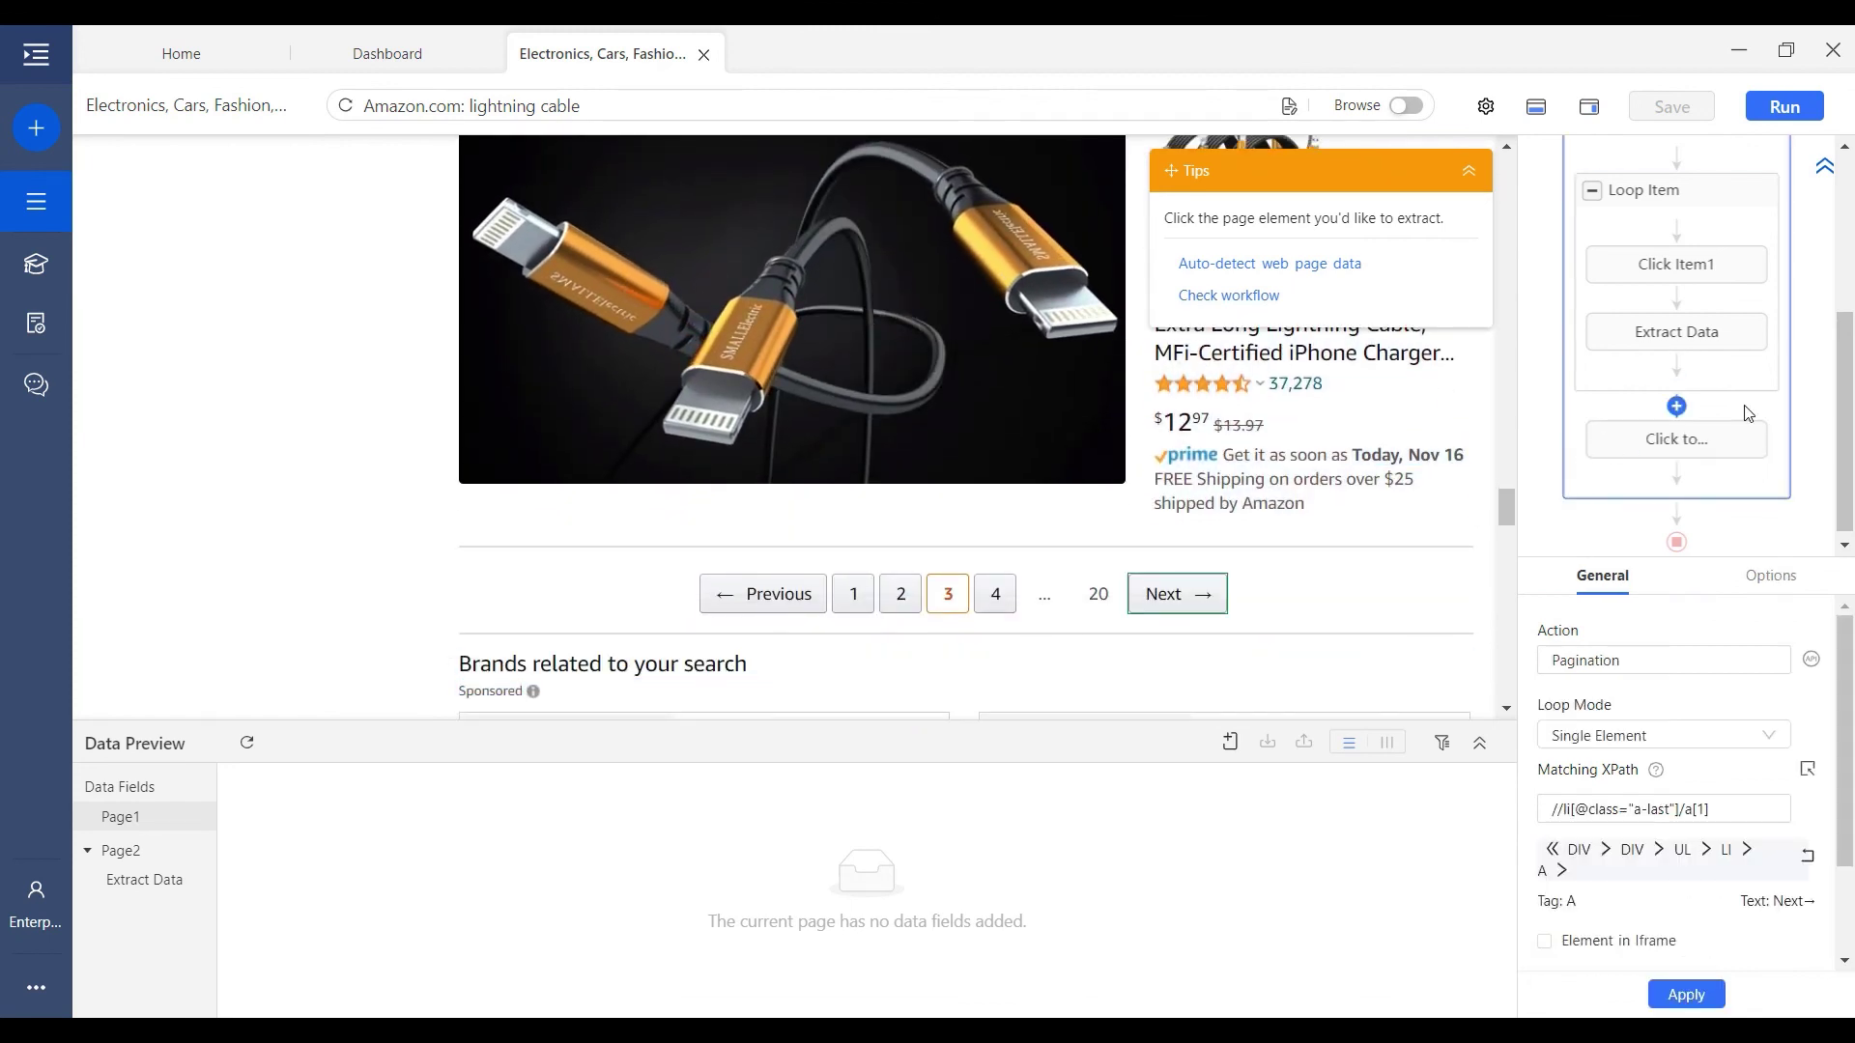
left_click(1655, 442)
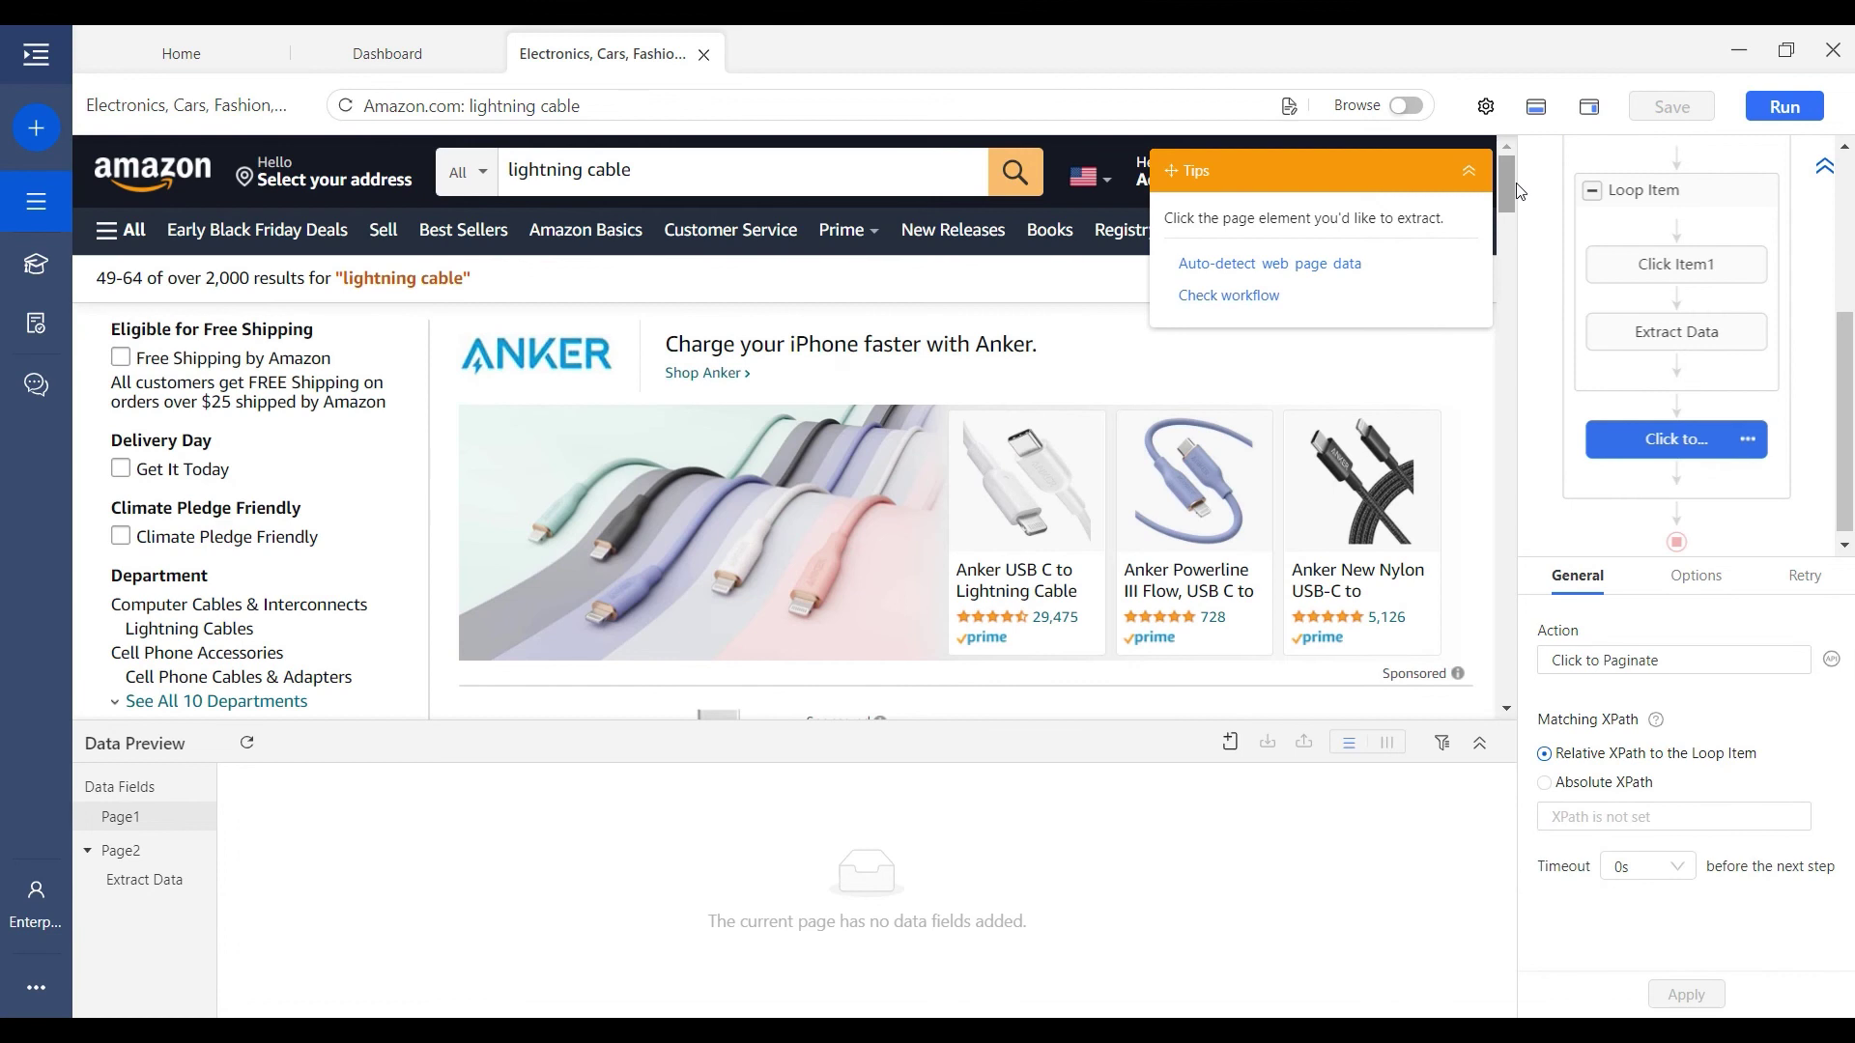
left_click_drag(1506, 175, 1534, 535)
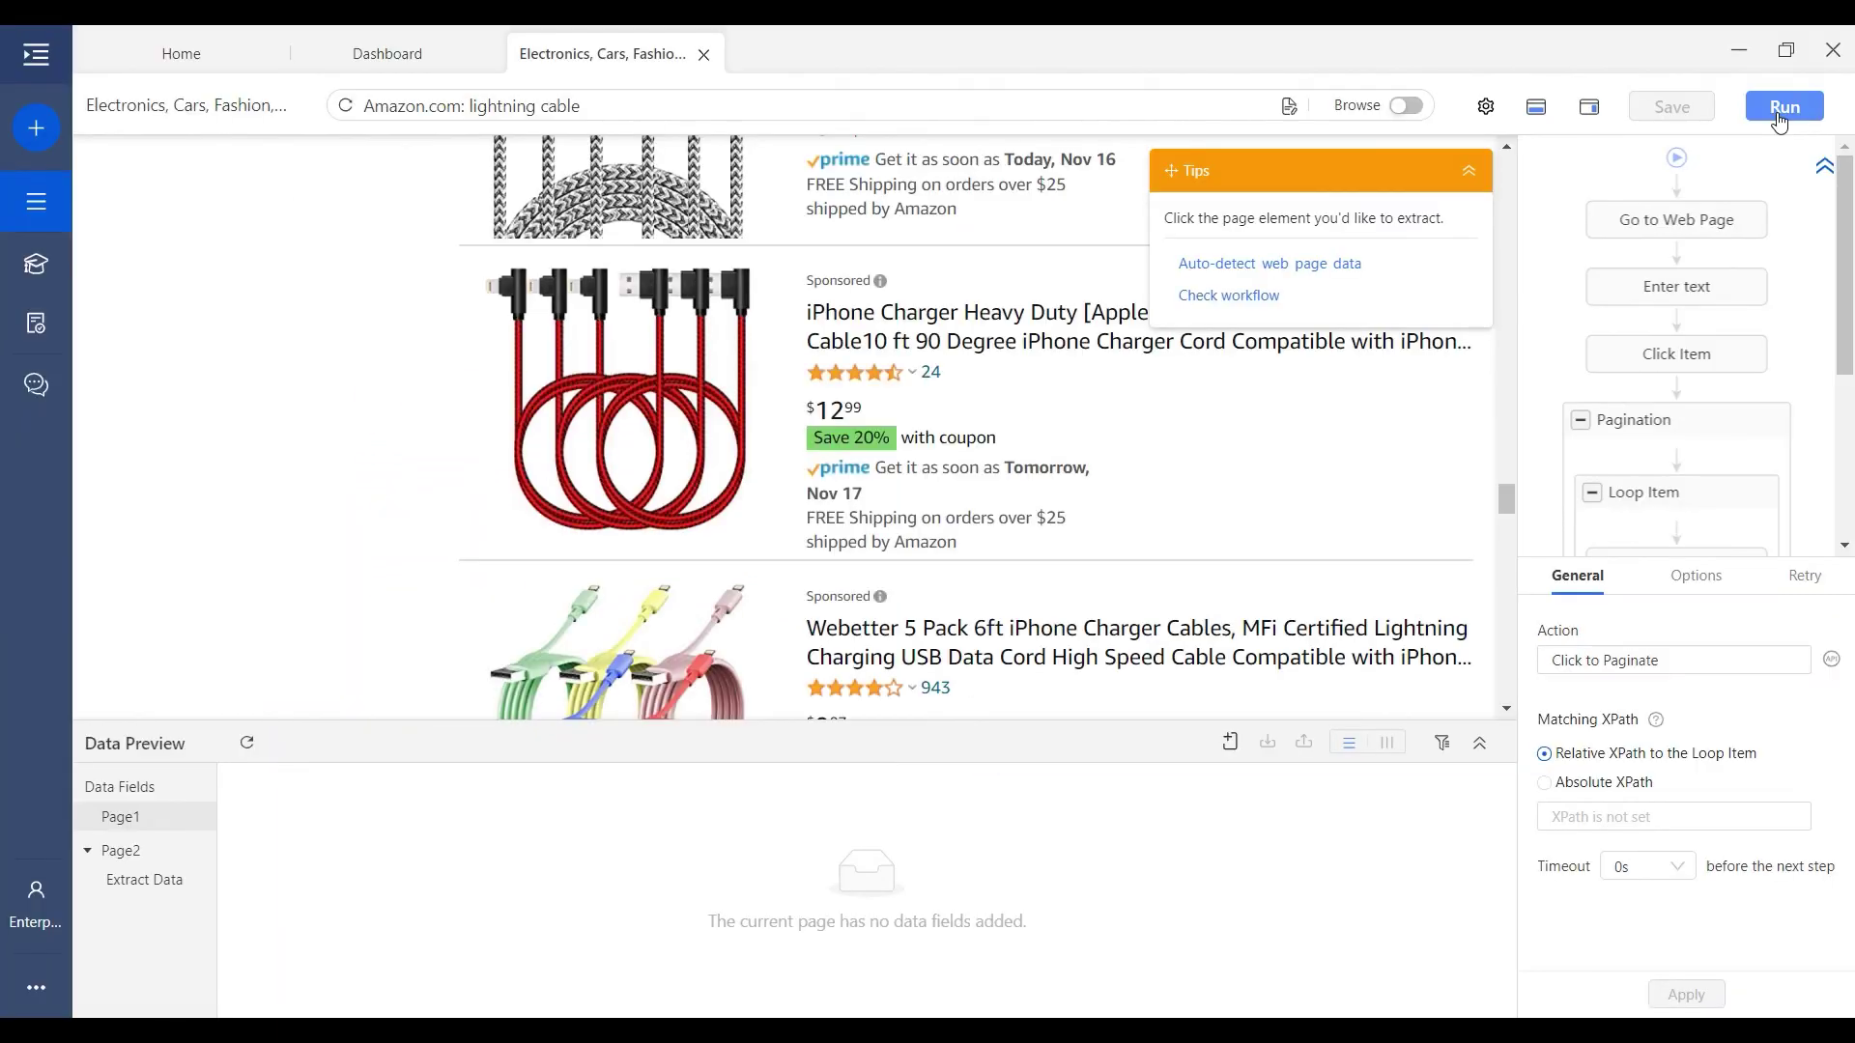
- Start a run of the workflow, hide the extracted data to enlarge the web page view, and maximize the run window
left_click(1780, 114)
left_click(929, 504)
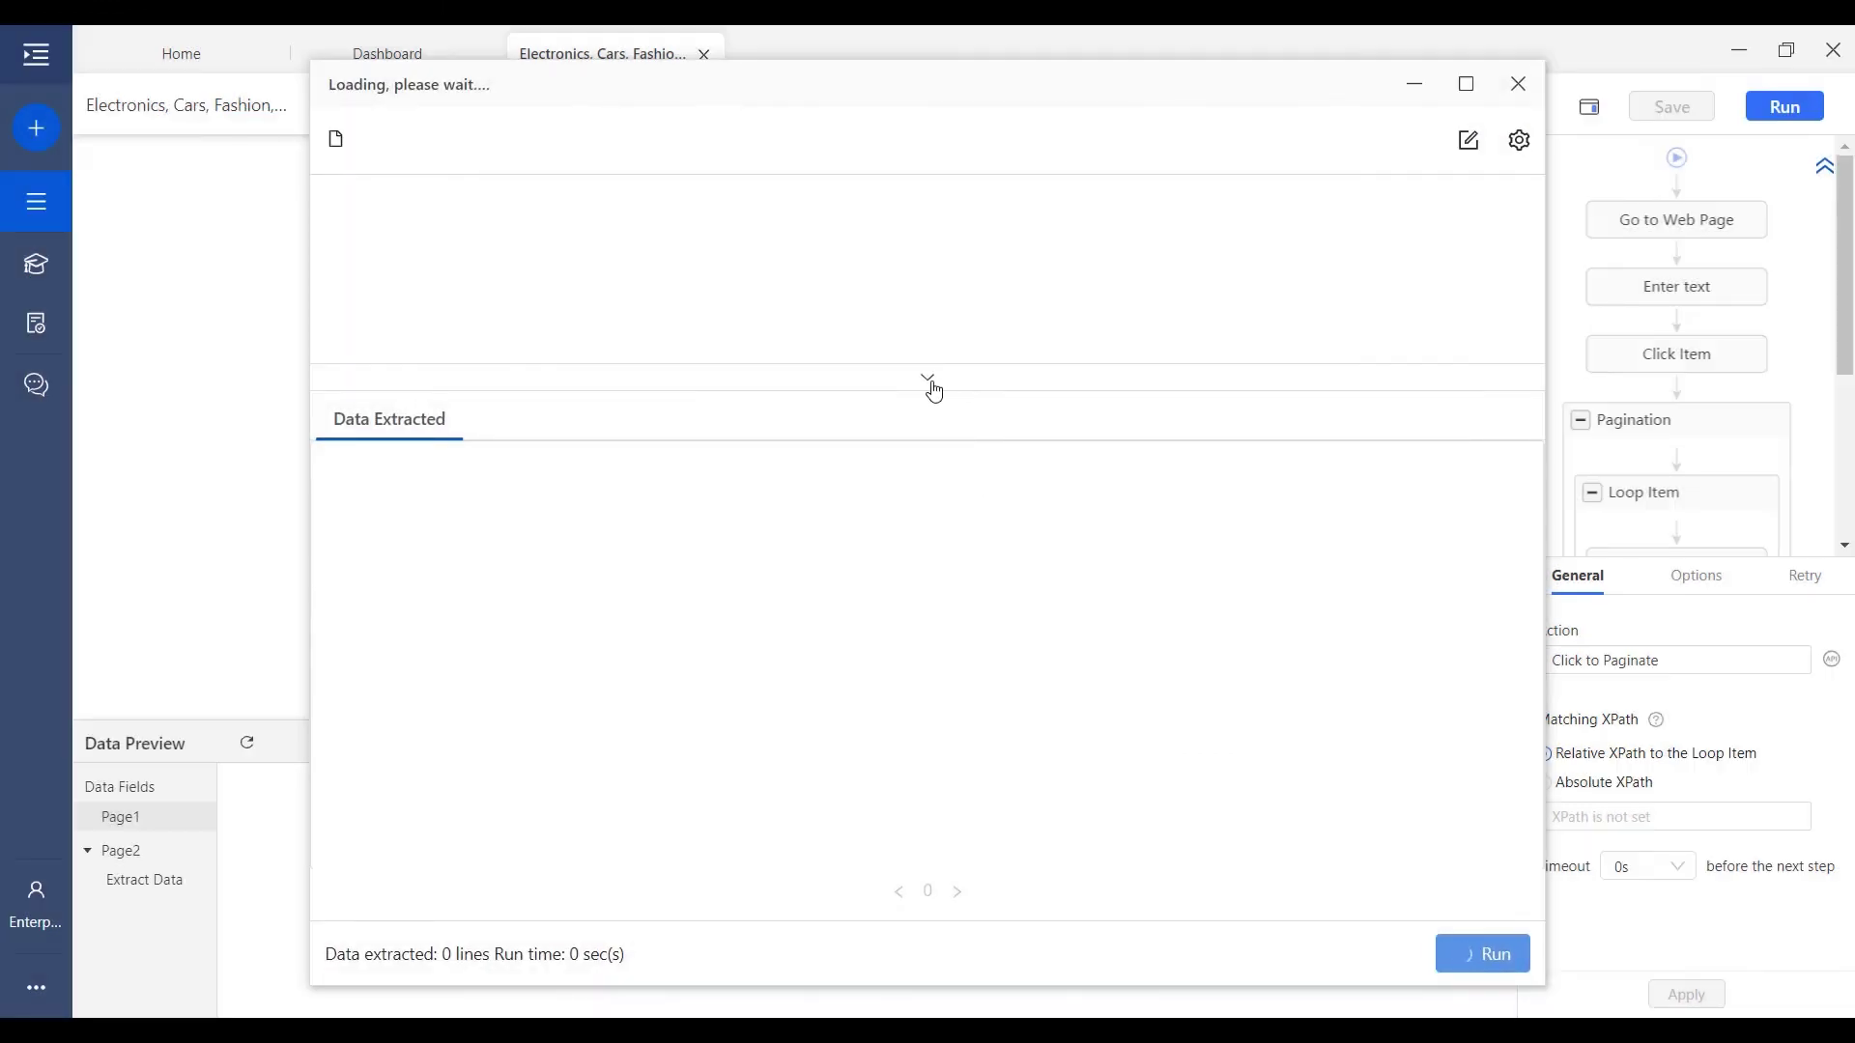
left_click(930, 382)
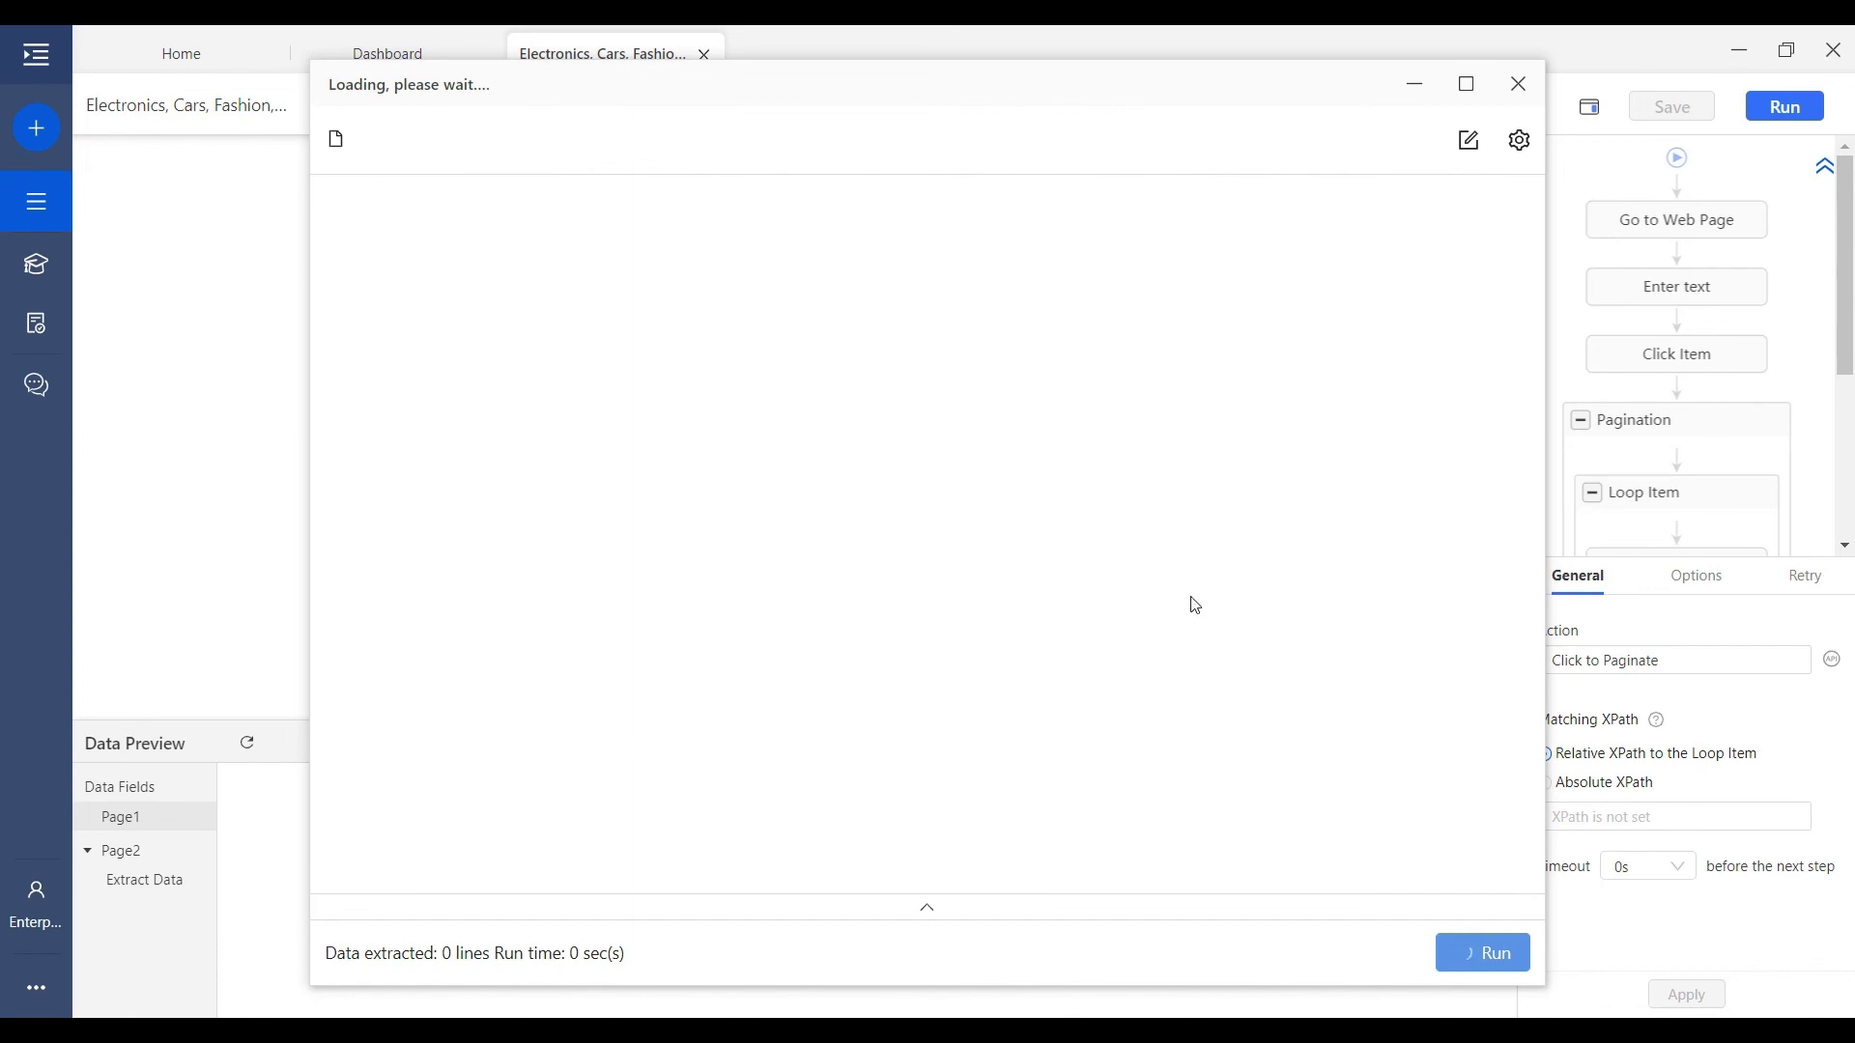
left_click(1465, 85)
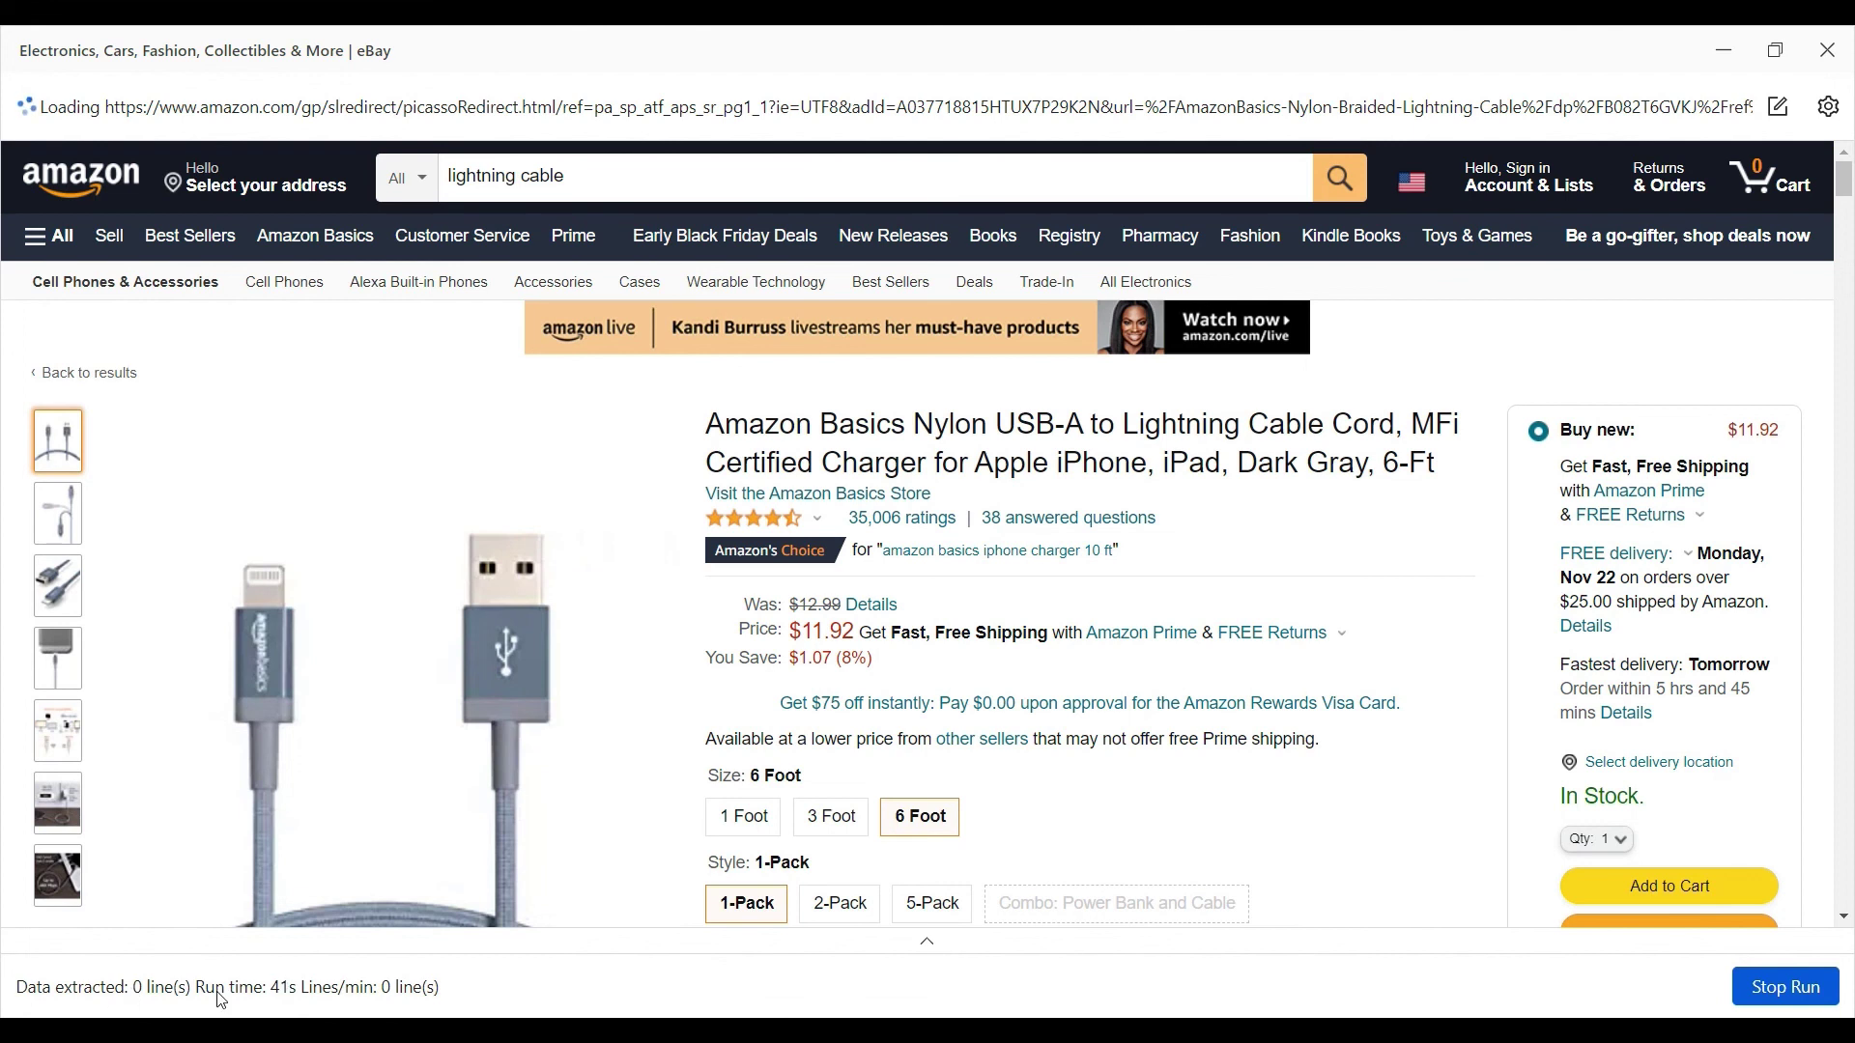
- Switch between the extracted data table and the full web page view to check the rows collected during the run
left_click(926, 949)
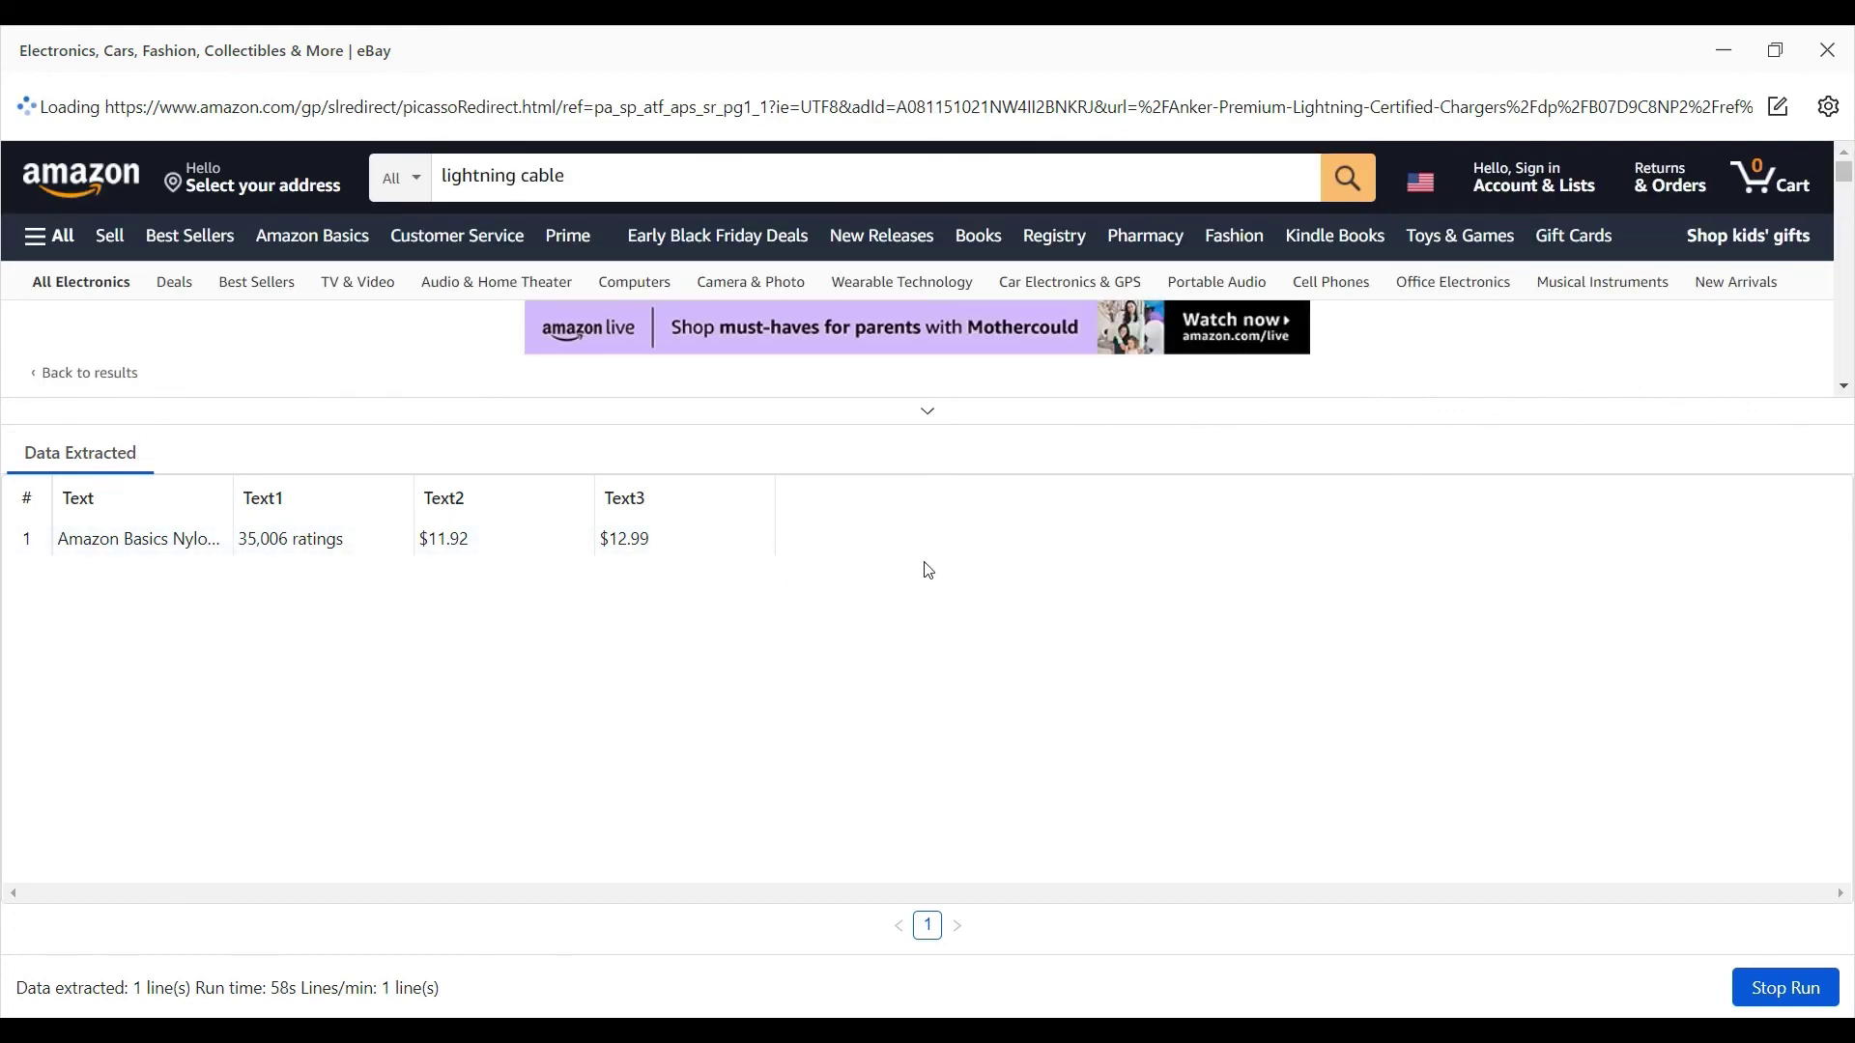
left_click(929, 423)
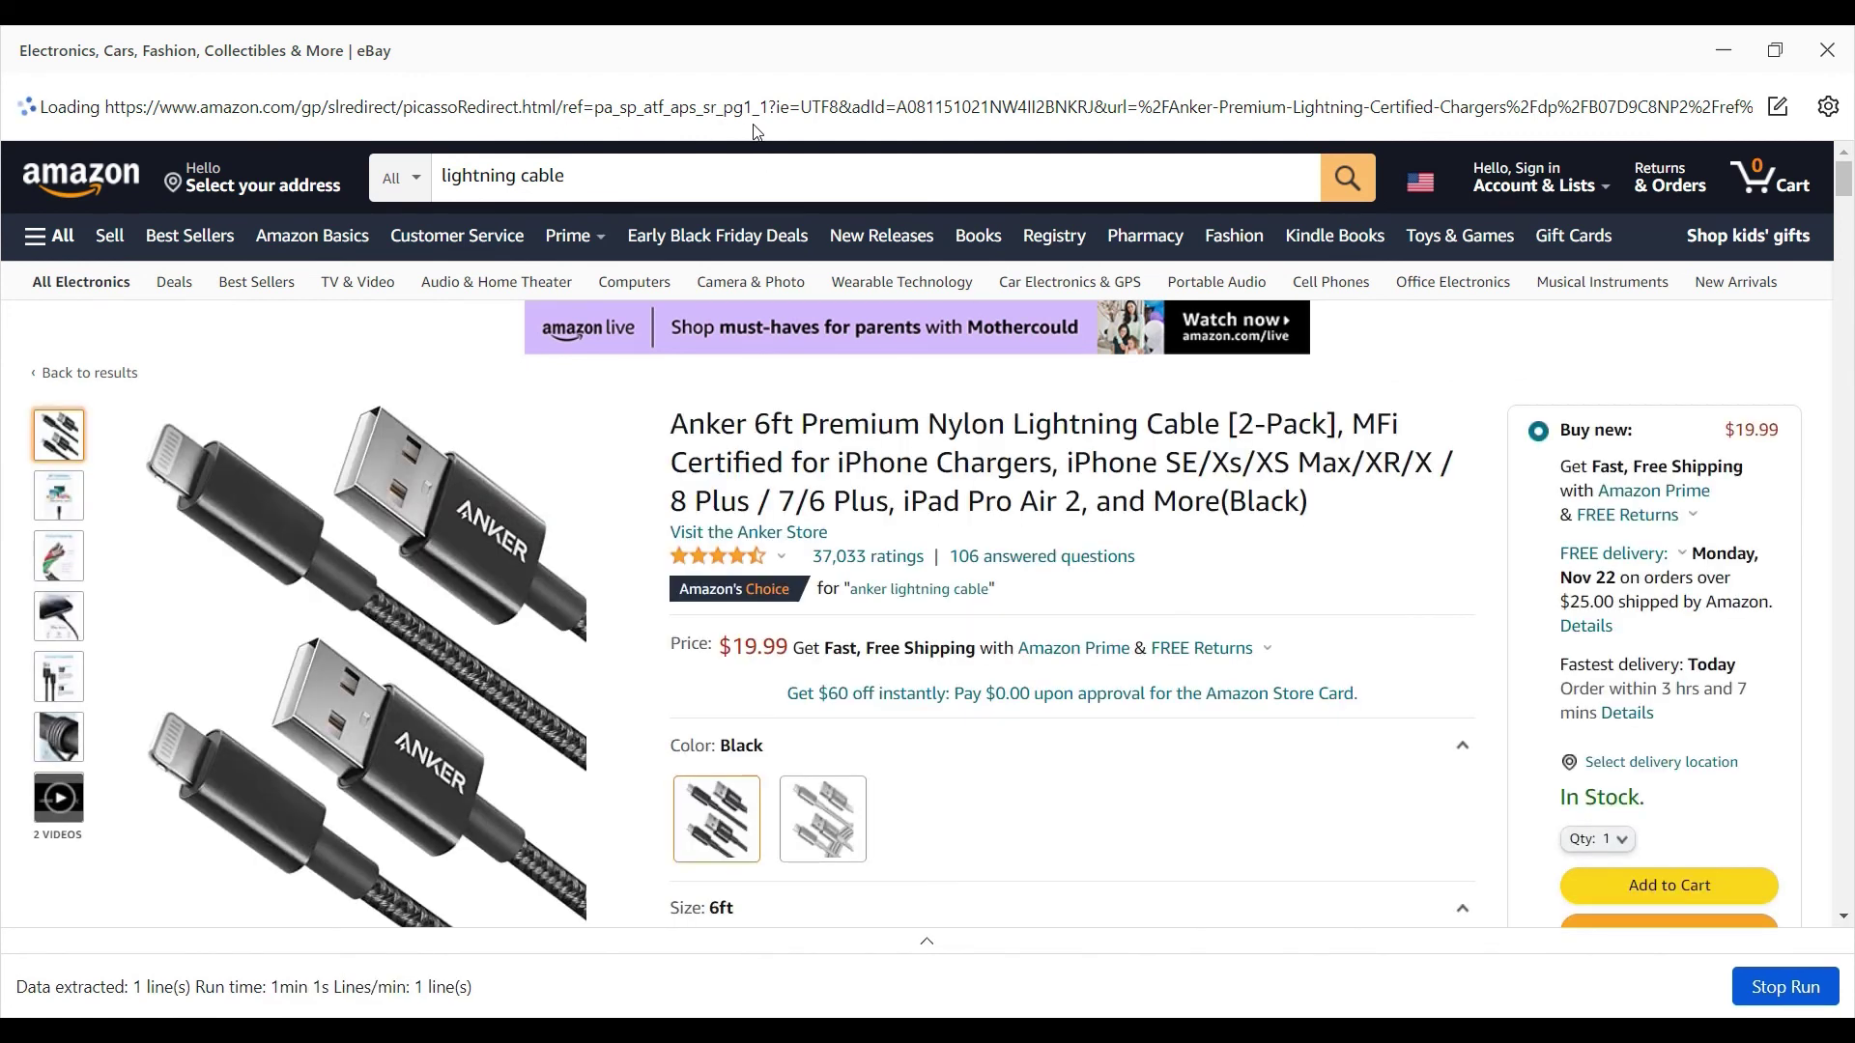
left_click(932, 948)
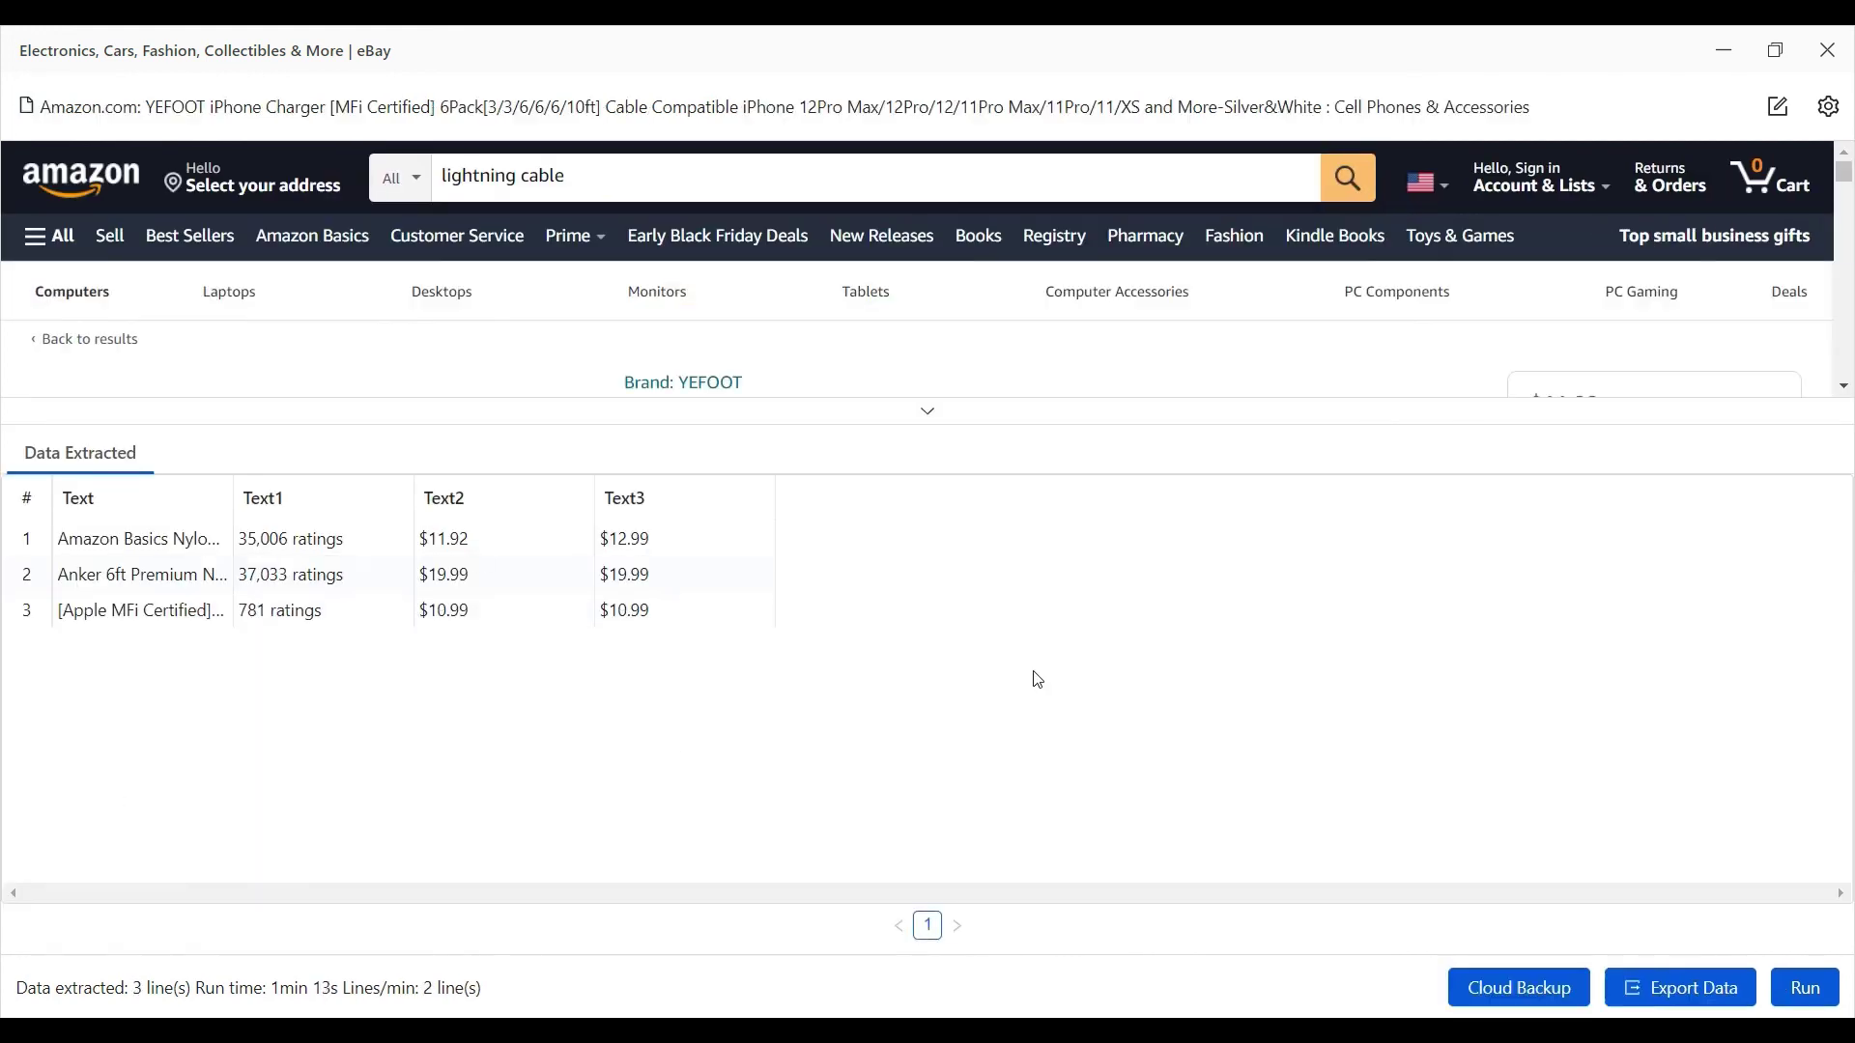